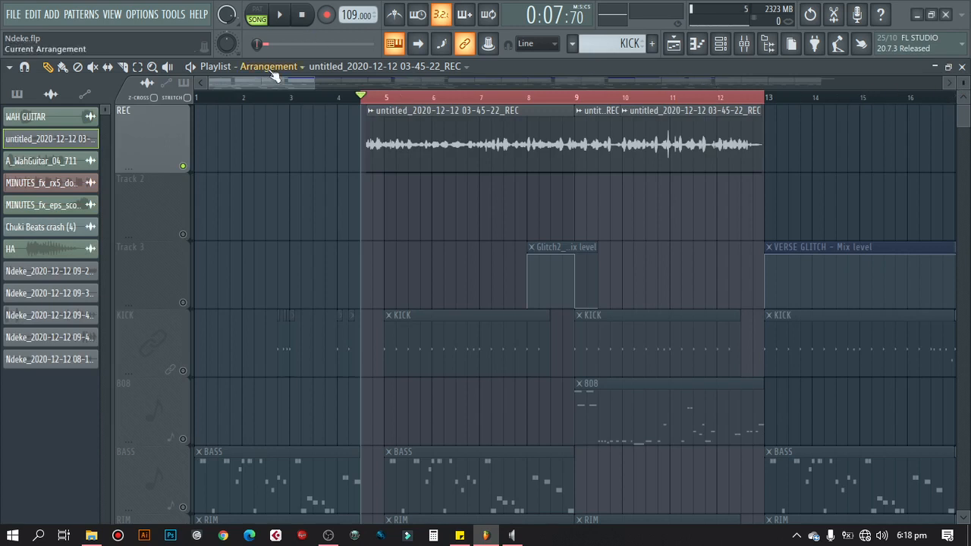
Step: Play back the soloed REC track in the playlist over the selected range of bars
left_click_drag(311, 81, 285, 83)
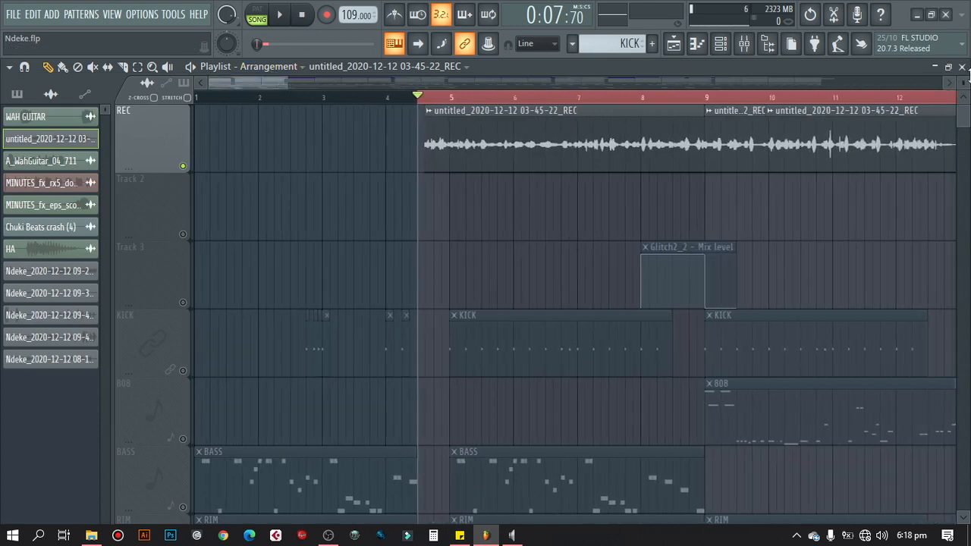
scroll(803, 139, "up", 3, "alt")
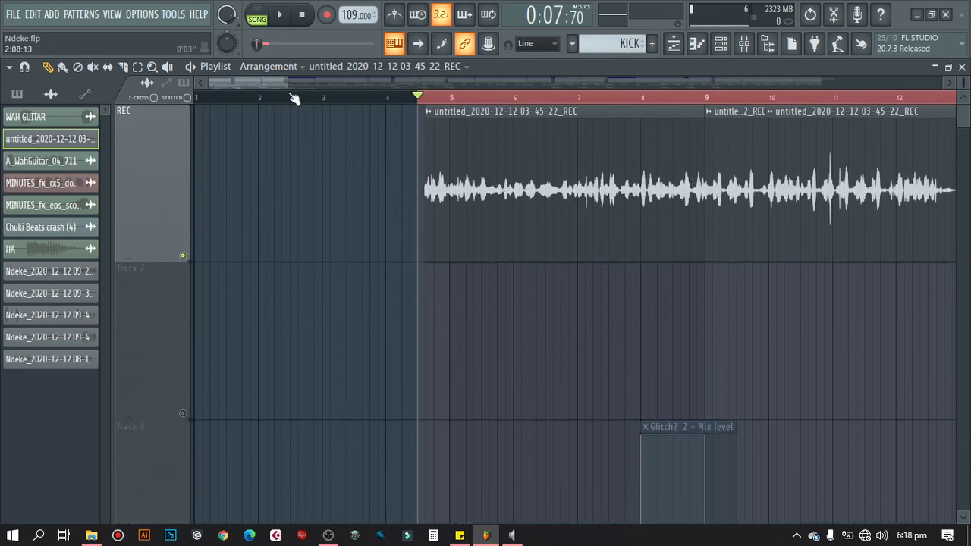
left_click_drag(278, 86, 291, 85)
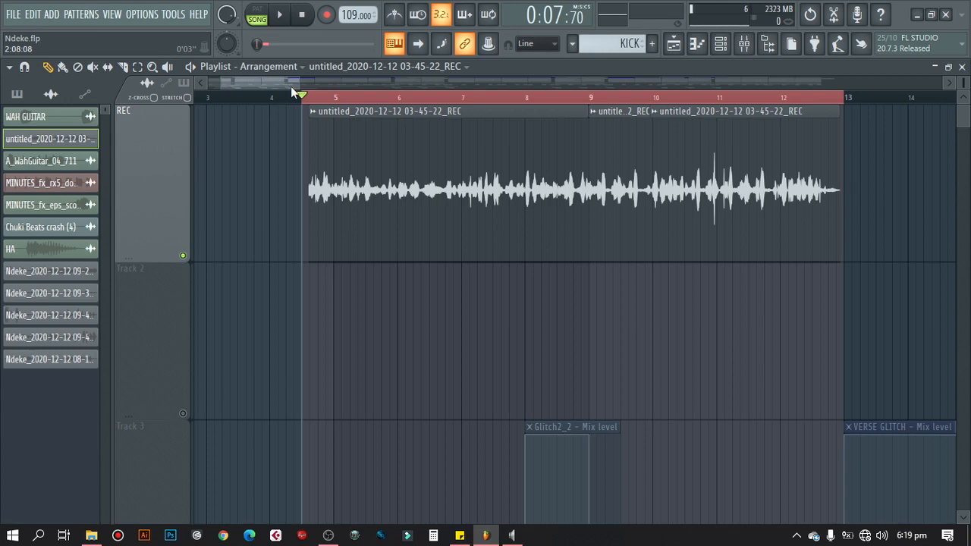
key("space")
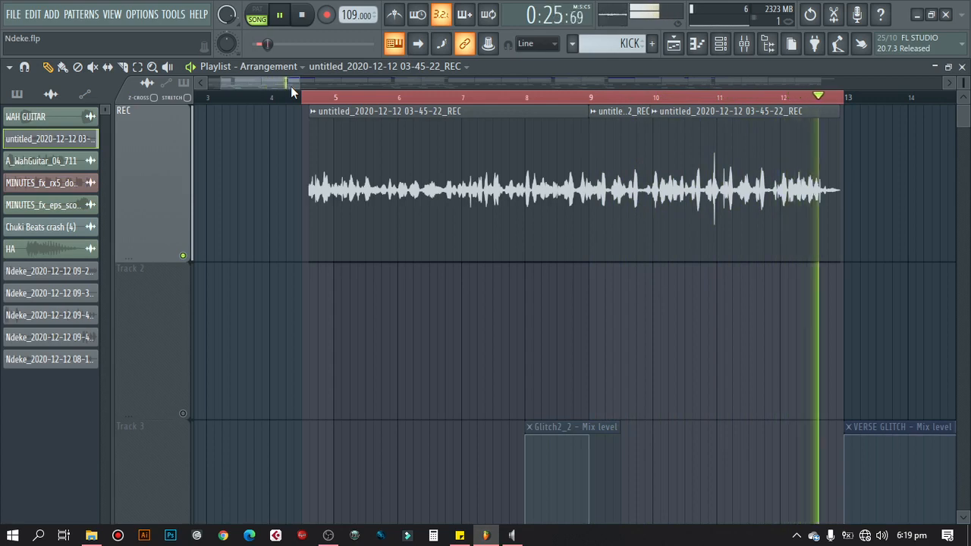
key("space")
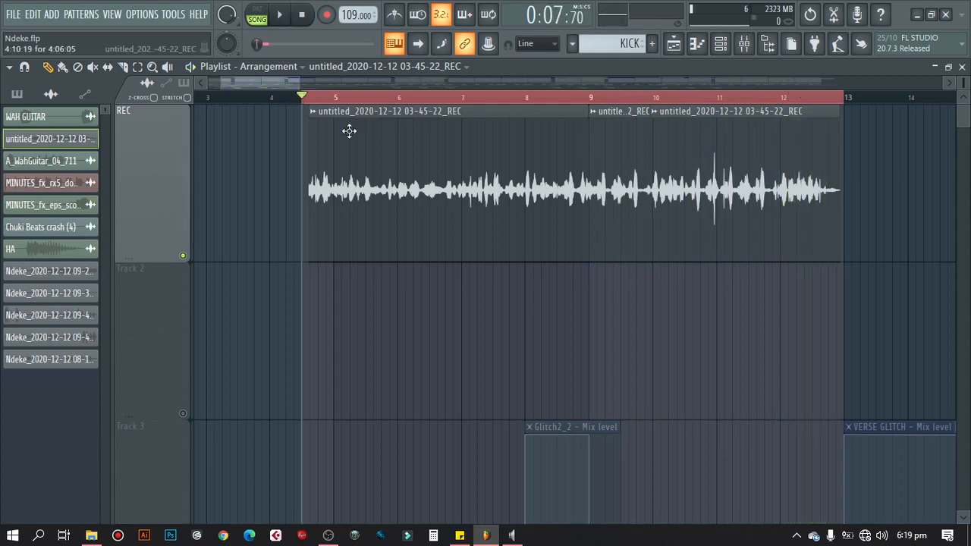
Step: Unmute the KICK track, play it with the recording, and mute the REC track so the kick plays alone
mouse_move(963, 111)
left_mouse_down()
mouse_move(964, 120)
mouse_move(962, 113)
left_mouse_up()
scroll(963, 112, "down", 6)
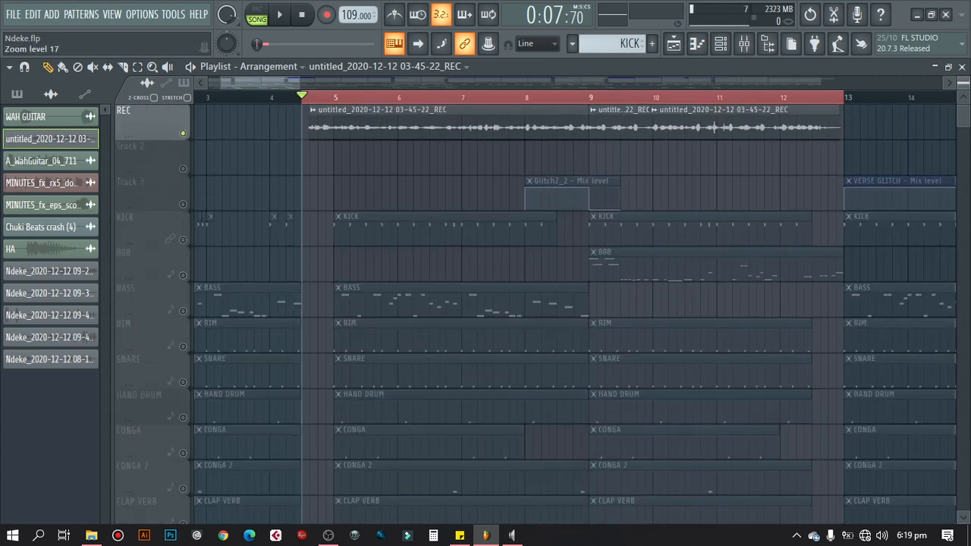
left_click(184, 238)
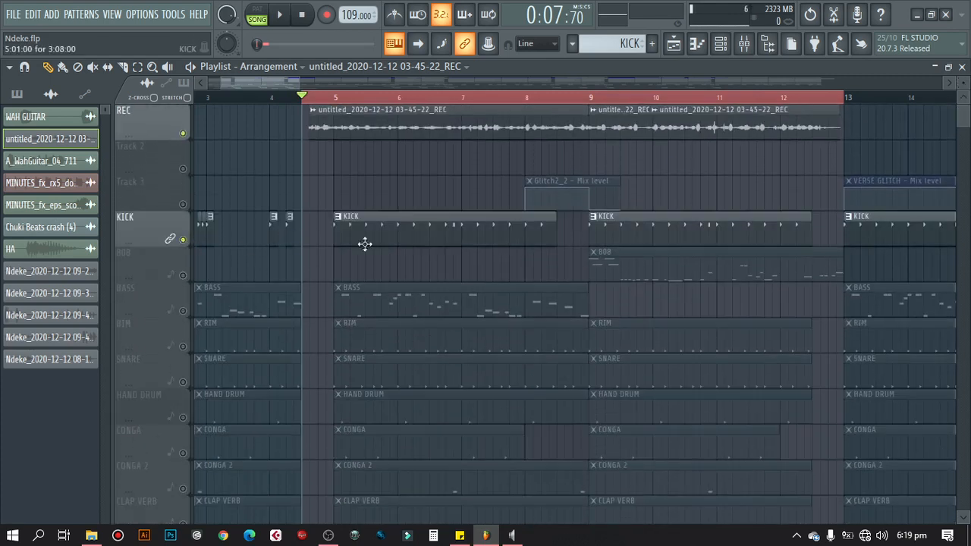
key("space")
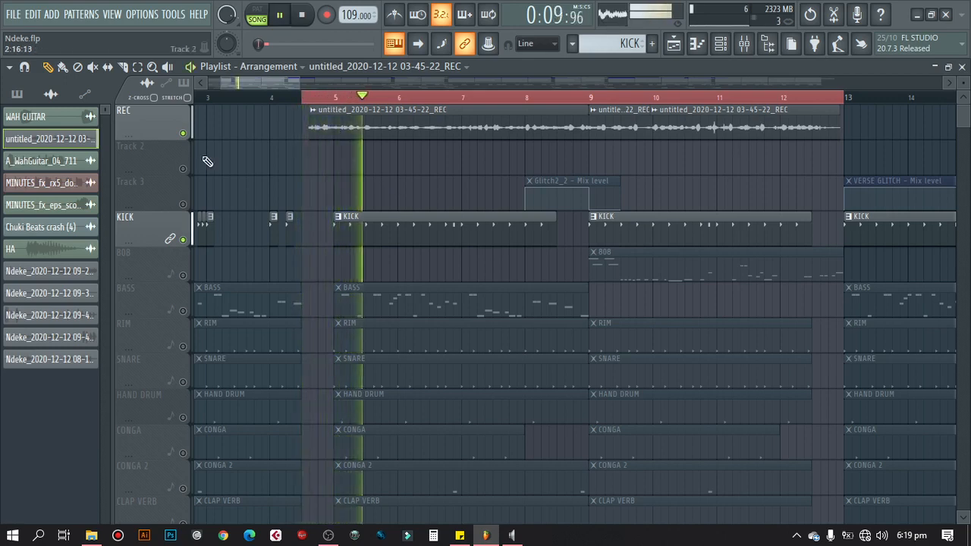
left_click(183, 134)
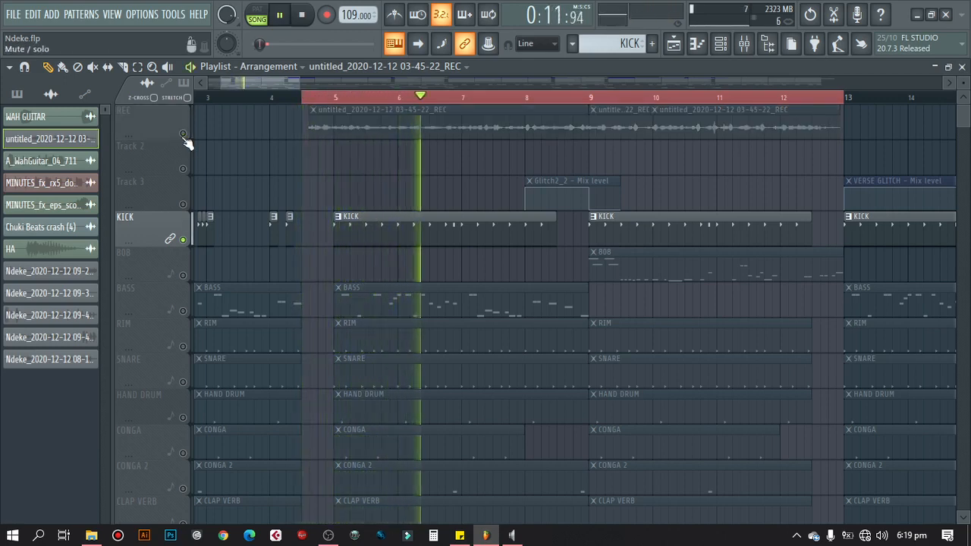
key("space")
Step: Review the instrument and bus tracks in the mixer, and return to the playlist
left_click(743, 47)
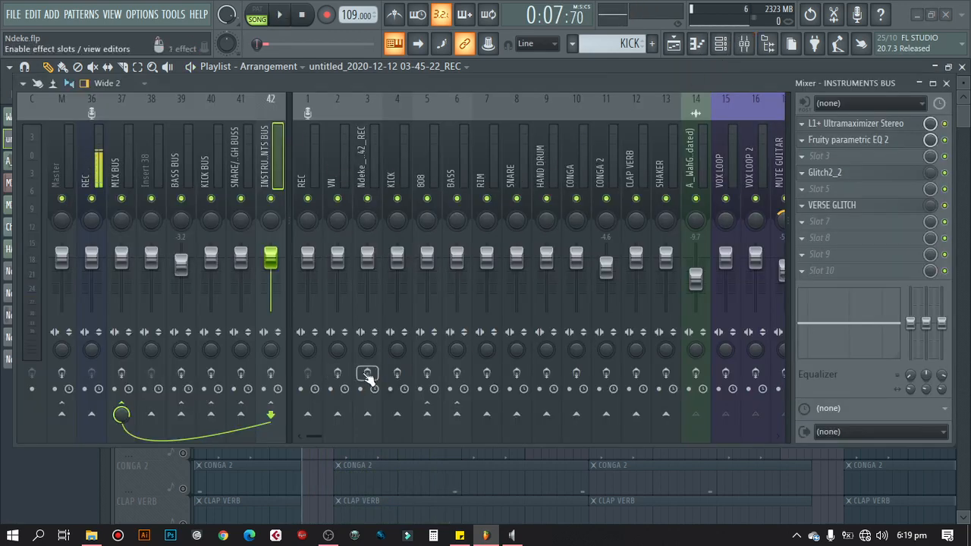
mouse_move(315, 436)
left_mouse_down()
mouse_move(383, 438)
mouse_move(300, 432)
left_mouse_up()
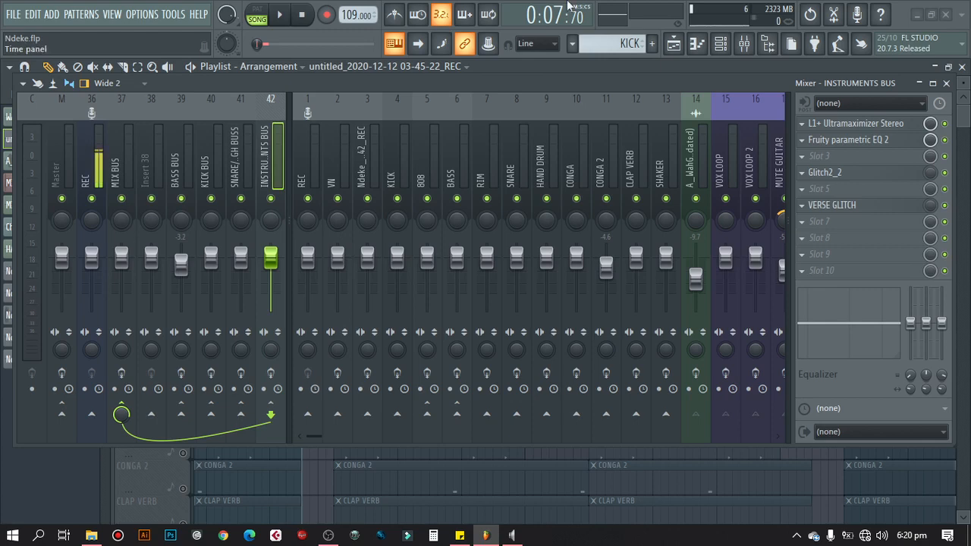
left_click(946, 82)
Step: Play the kick on its own and examine the KICK pattern's notes in the piano roll
key("space")
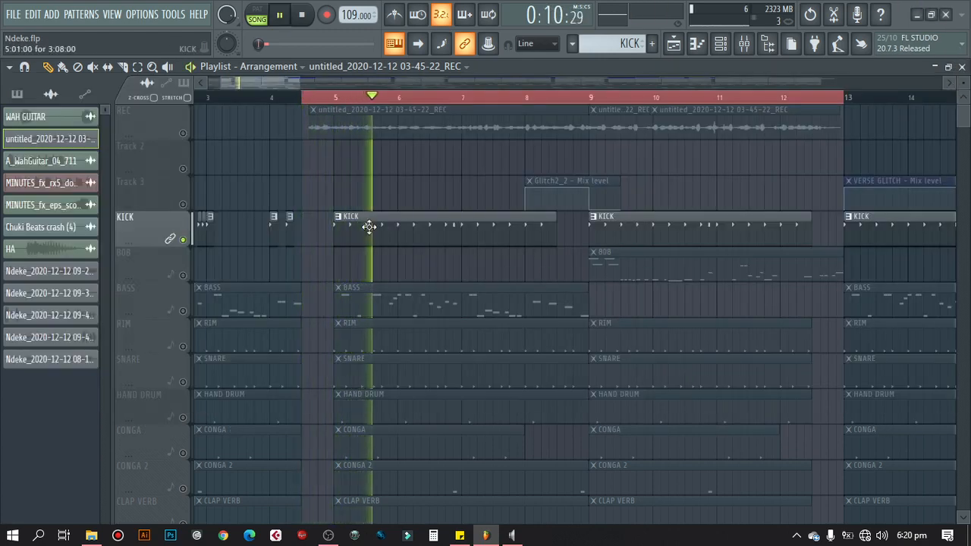
double_click(369, 227)
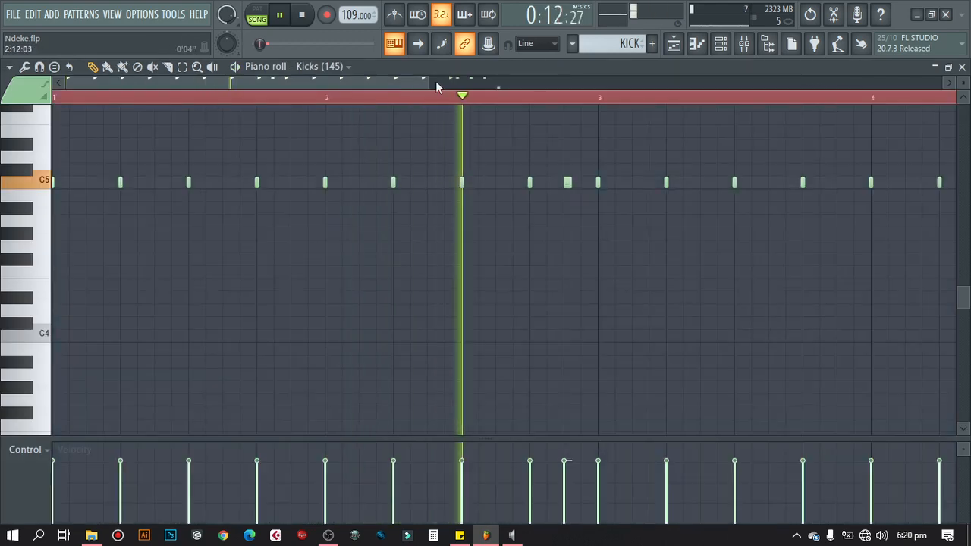
left_click_drag(423, 85, 650, 78)
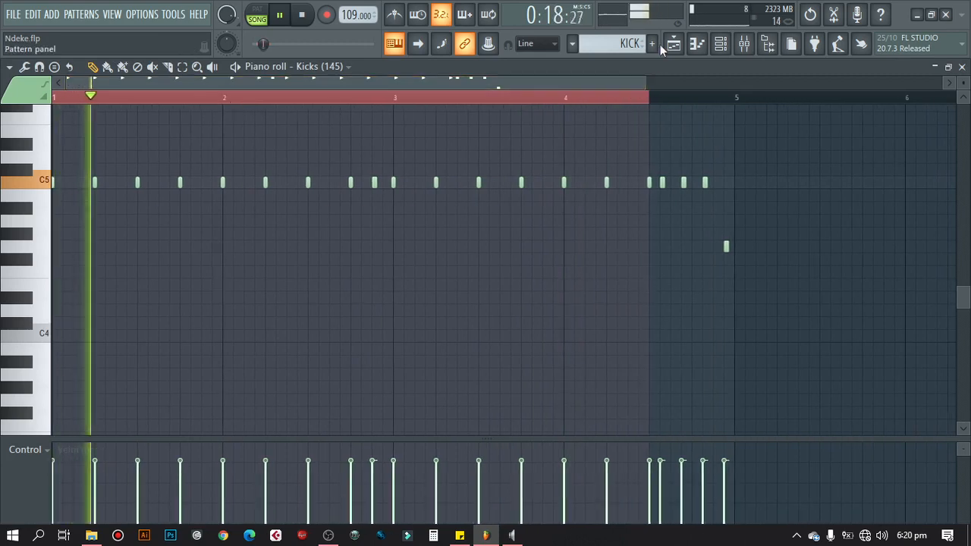
key("space")
left_click(683, 46)
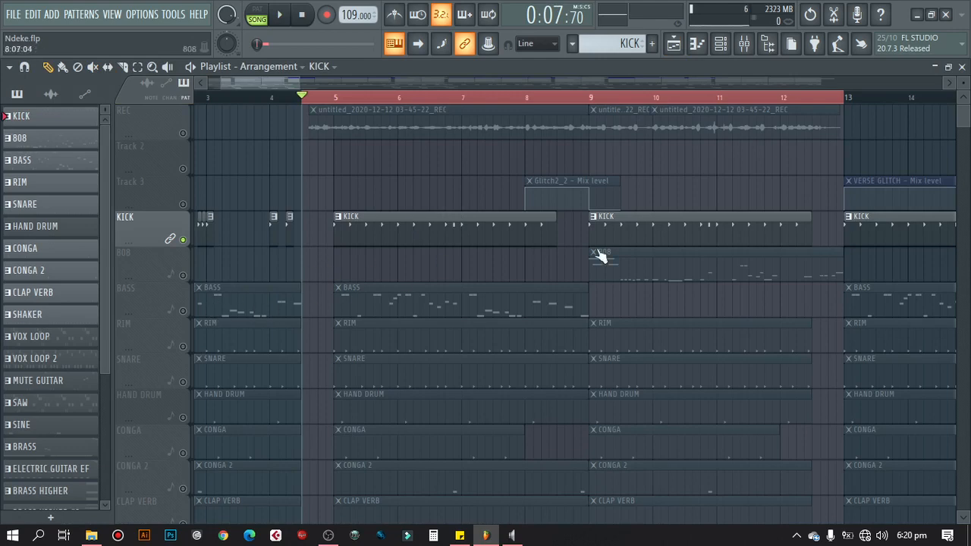
Step: Unmute the SNARE track and play it together with the kick
left_click(191, 387)
key("space")
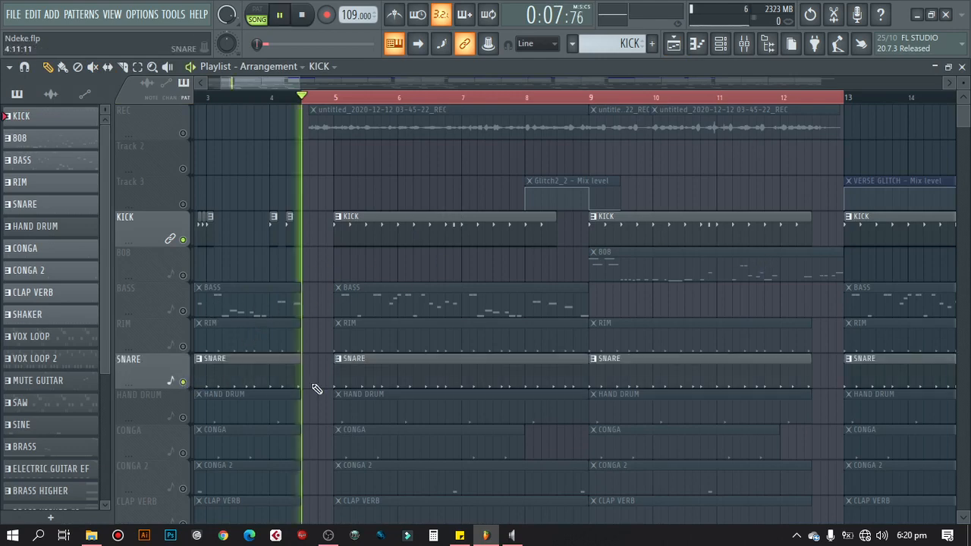
key("space")
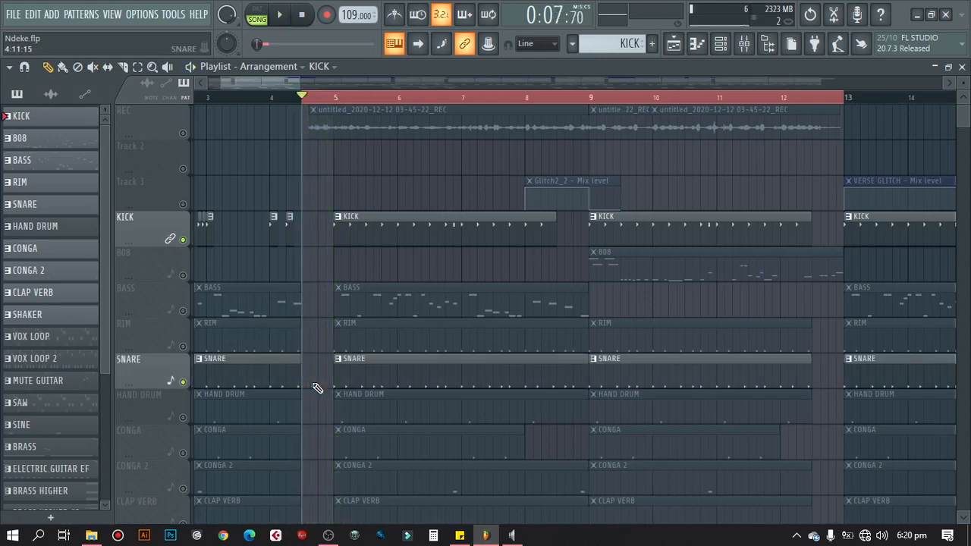
key("space")
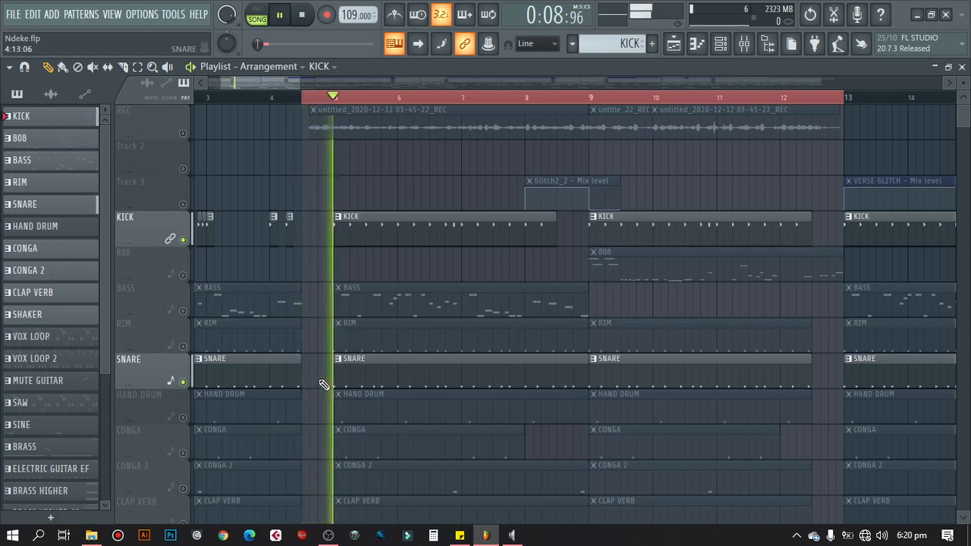
Step: Examine the SNARE pattern's notes in the piano roll during playback
double_click(377, 368)
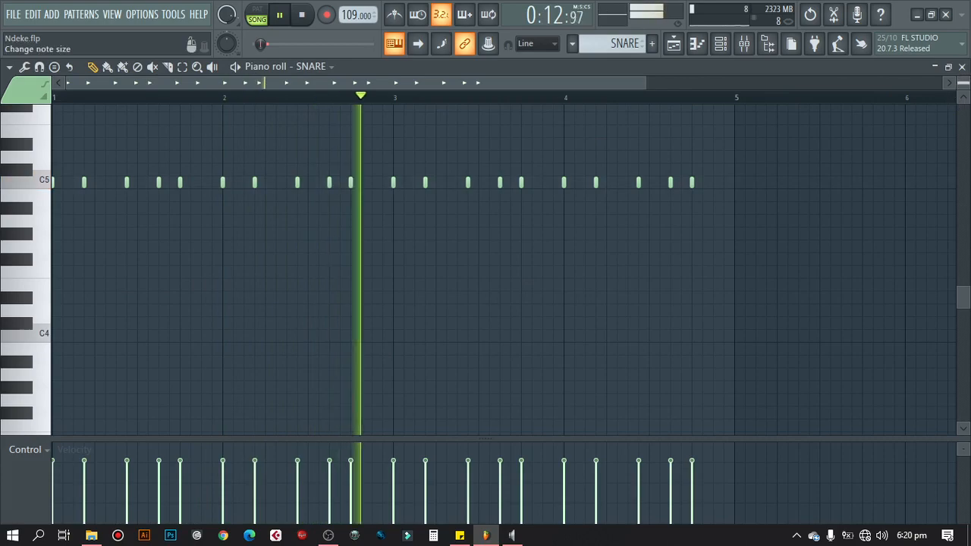
scroll(964, 289, "up", 2)
left_click_drag(964, 83, 963, 76)
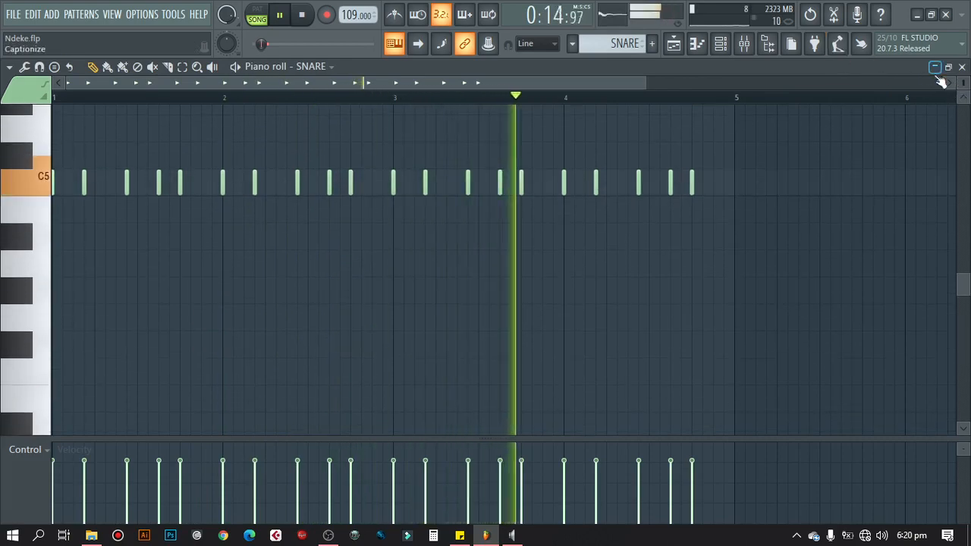
Step: Check the main swing setting in the channel rack and replay the kick and snare
left_click(962, 67)
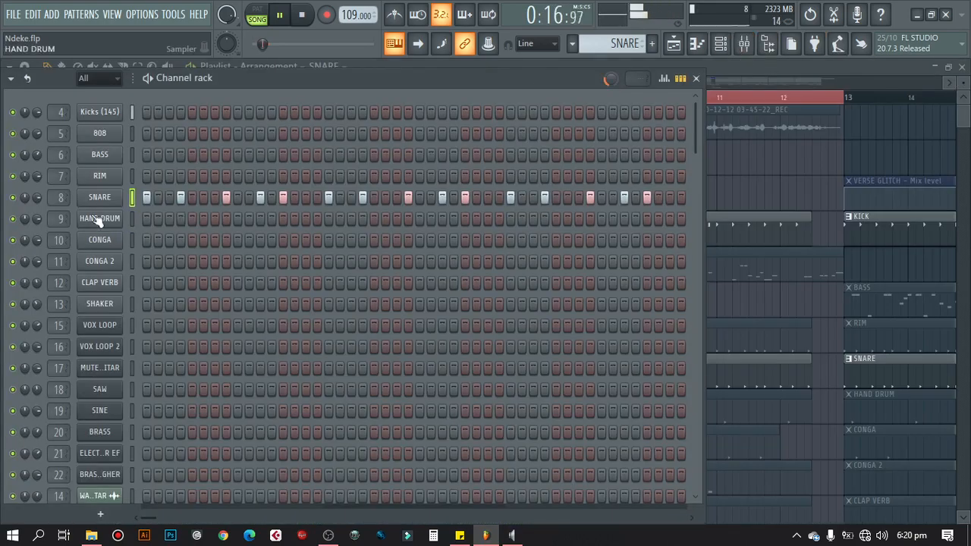
key("space")
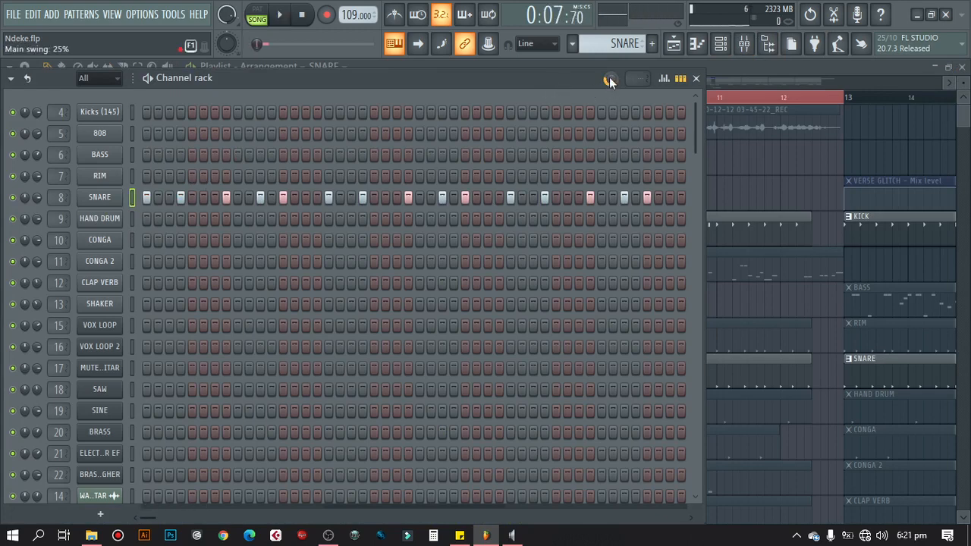
key("space")
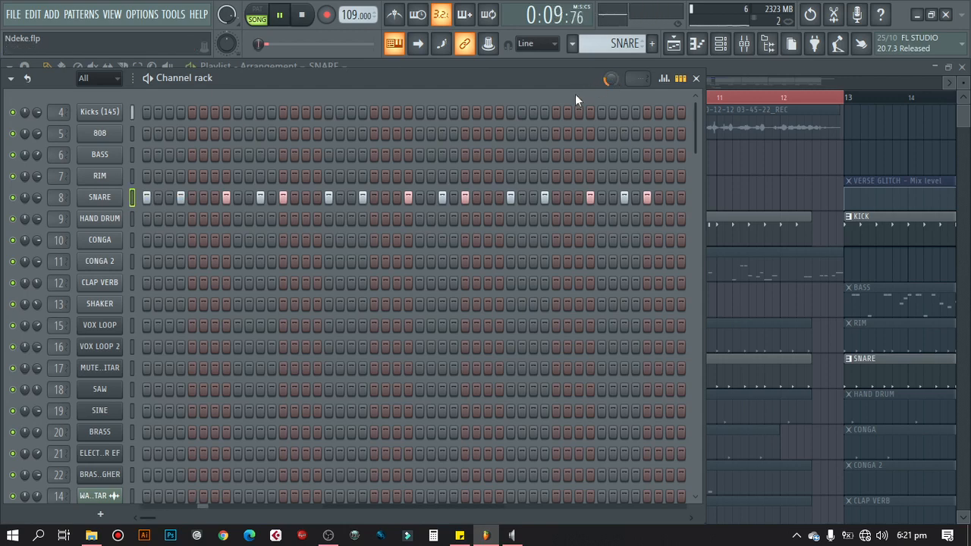
left_click(735, 73)
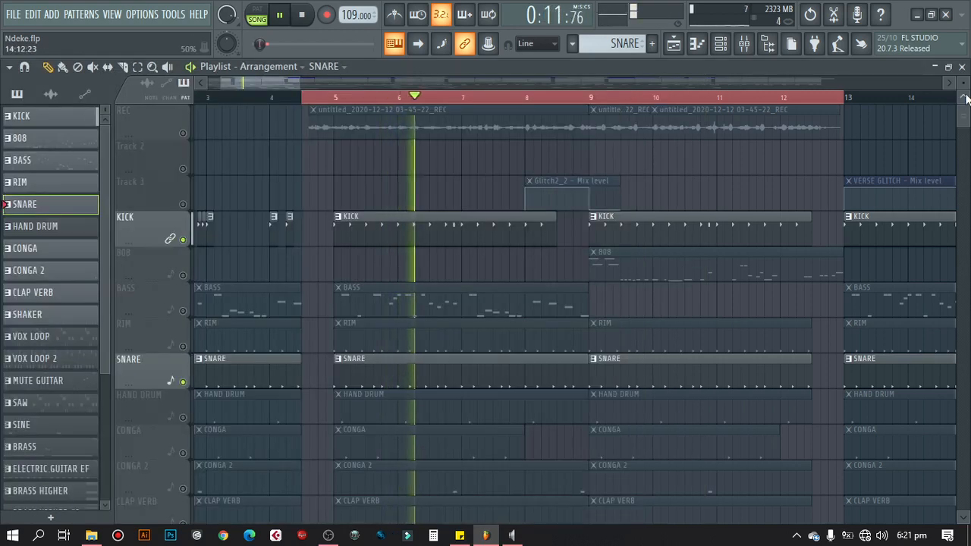
Step: Unmute the HAND DRUM track and open its pattern in the piano roll
scroll(966, 120, "down", 4)
scroll(965, 120, "up", 3)
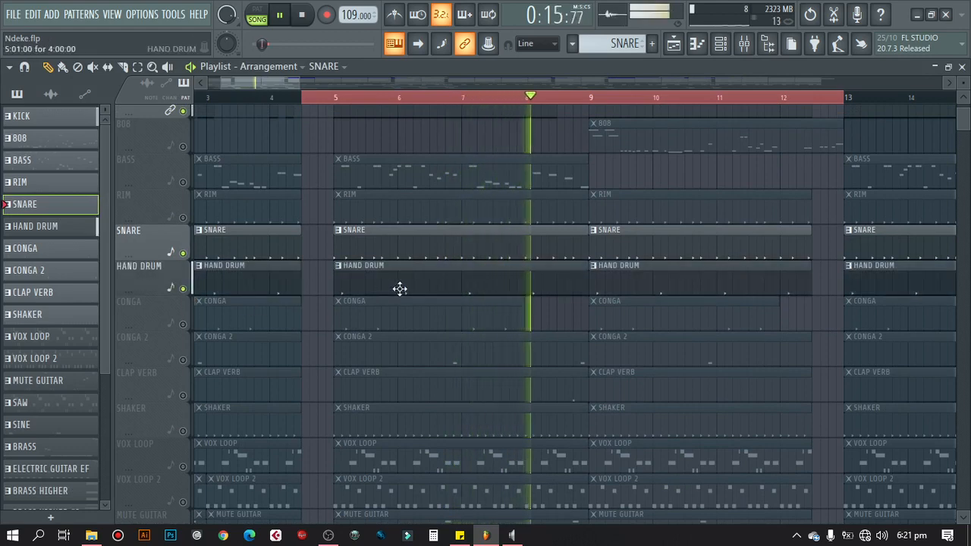
double_click(428, 291)
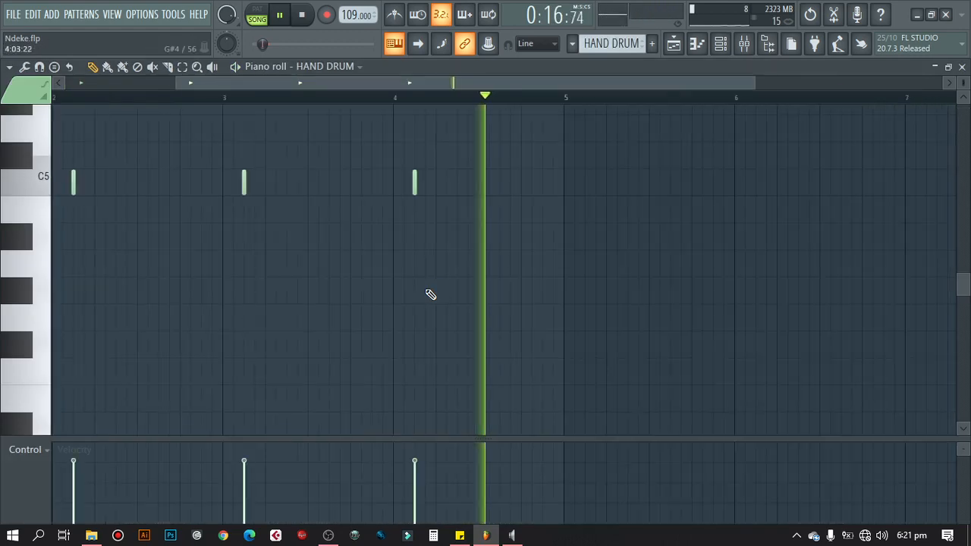
Step: Inspect the HAND DRUM channel's sample settings and volume envelope, and close the channel settings
left_click(721, 44)
left_click(112, 219)
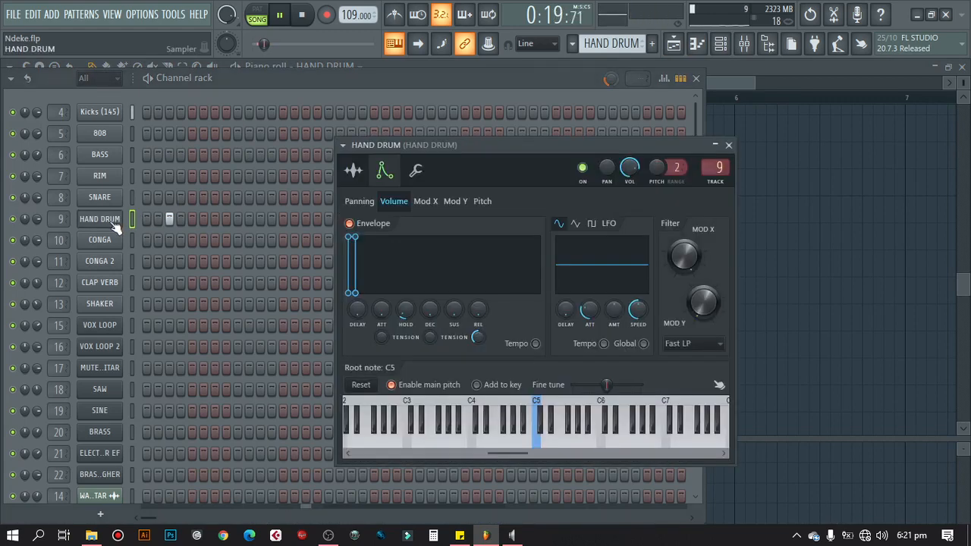
left_click(353, 170)
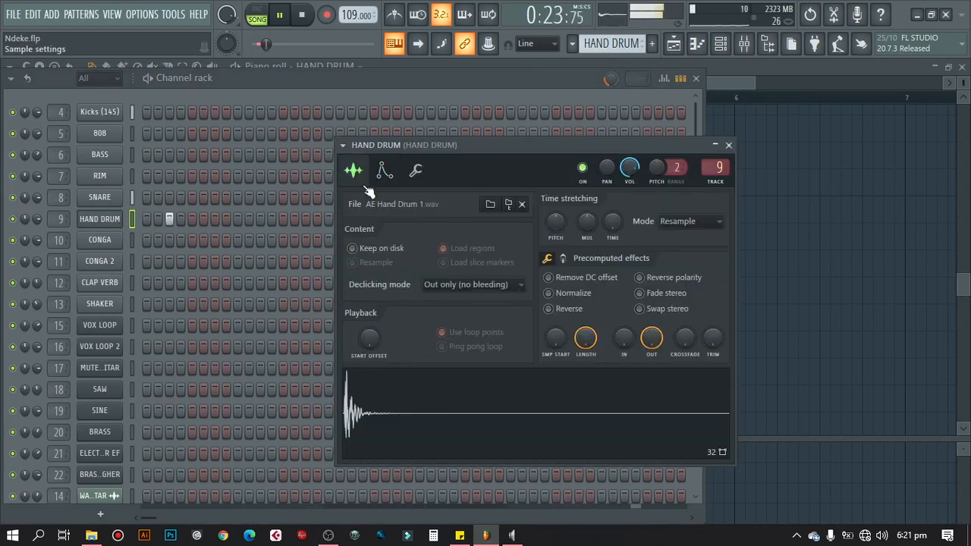
key("space")
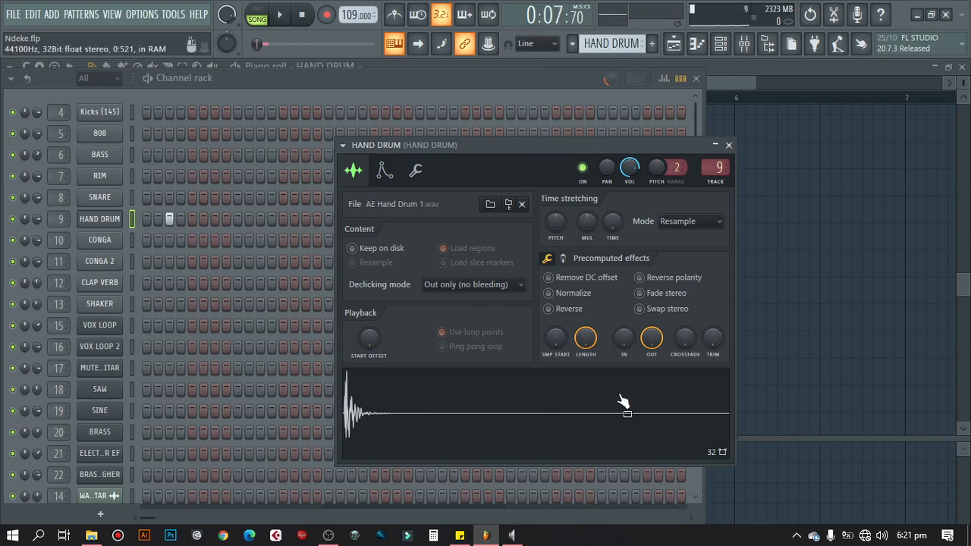
left_click(386, 182)
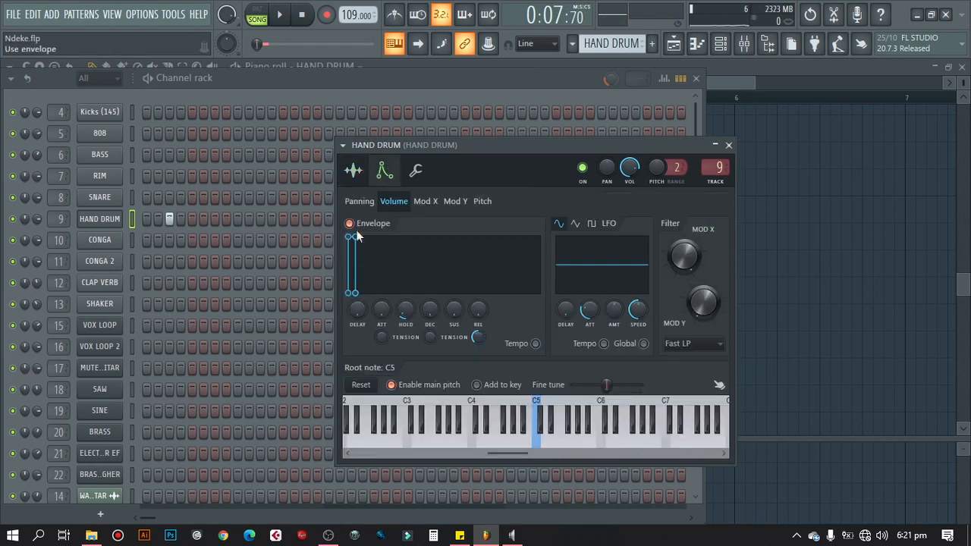
left_click(354, 172)
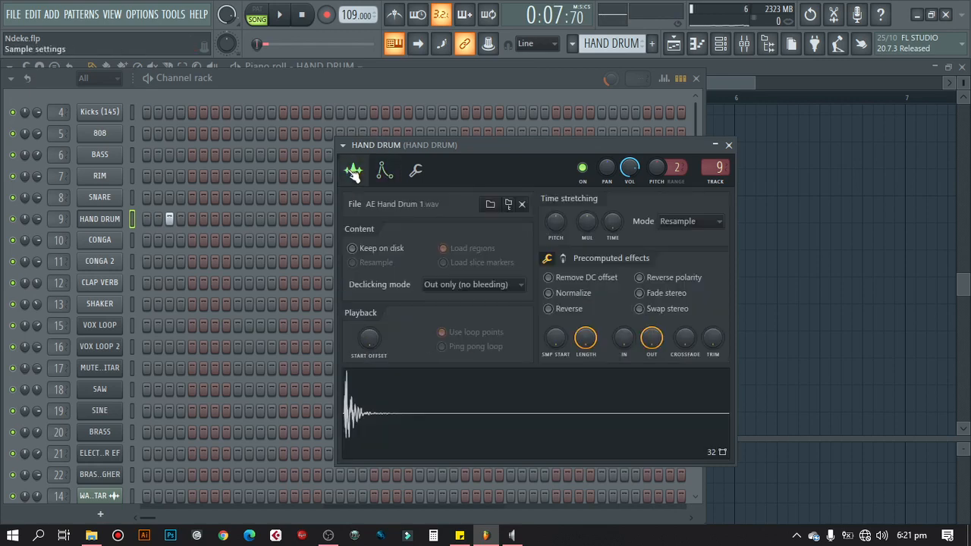
left_click(728, 145)
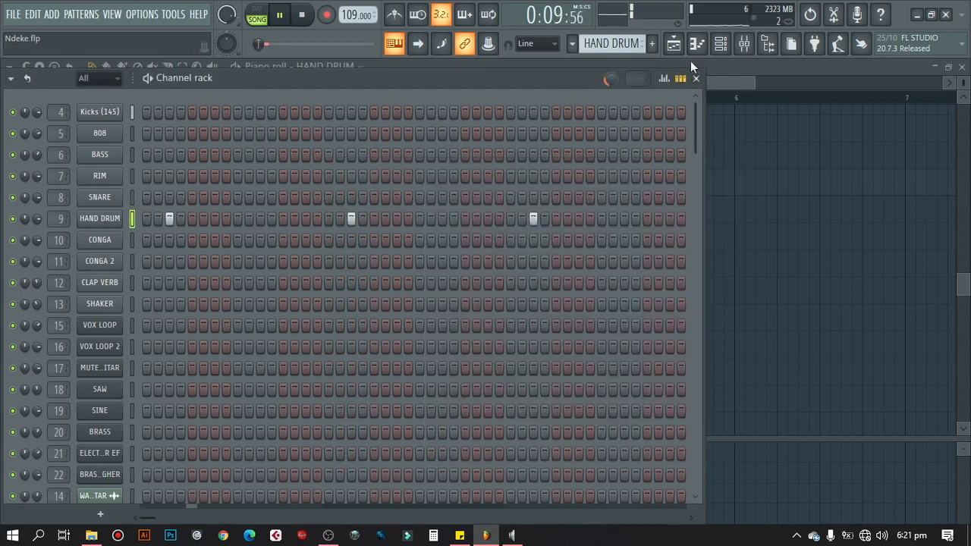
Step: Unmute the CONGA track in the playlist and open its pattern in the piano roll
left_click(674, 43)
left_click(182, 324)
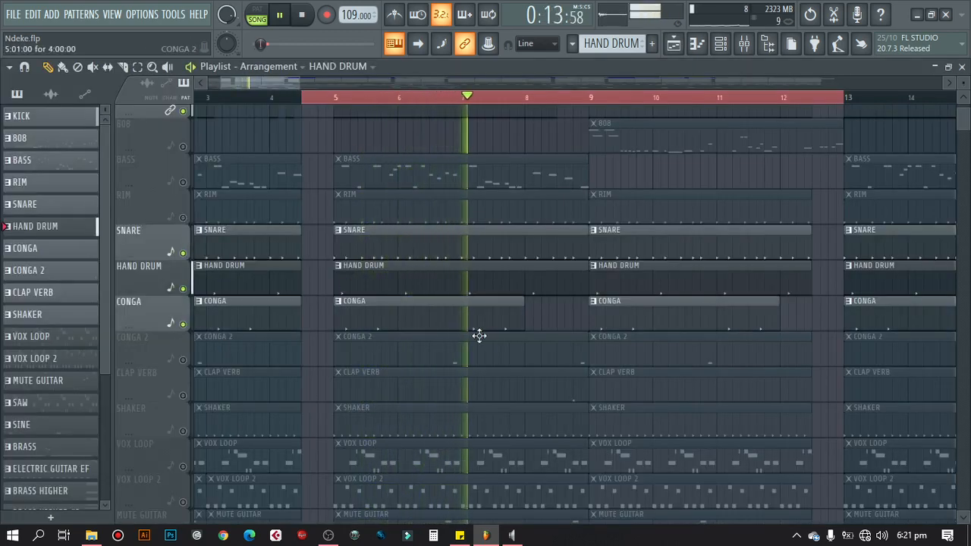
double_click(498, 319)
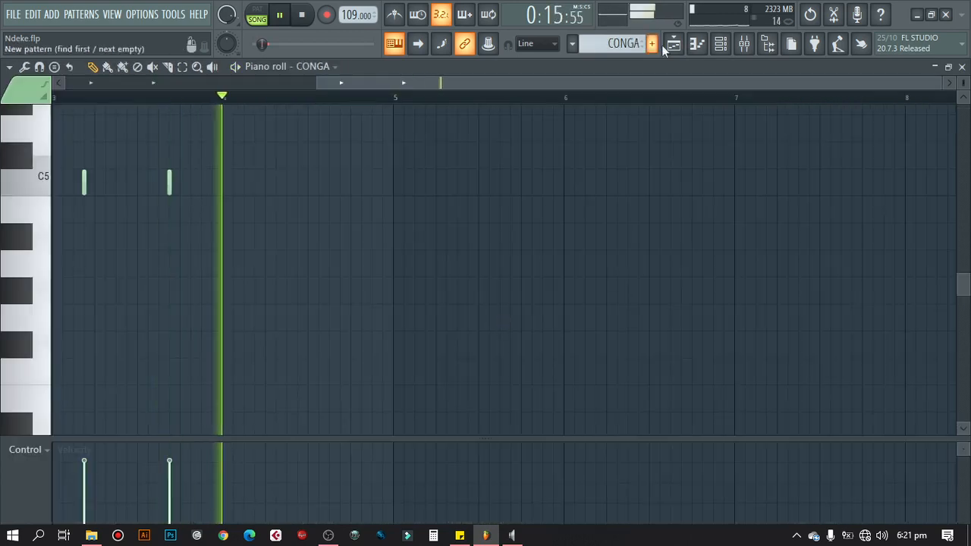
Step: Inspect the CONGA channel's volume envelope and sample settings, close them and return to the playlist
left_click(723, 44)
left_click(99, 240)
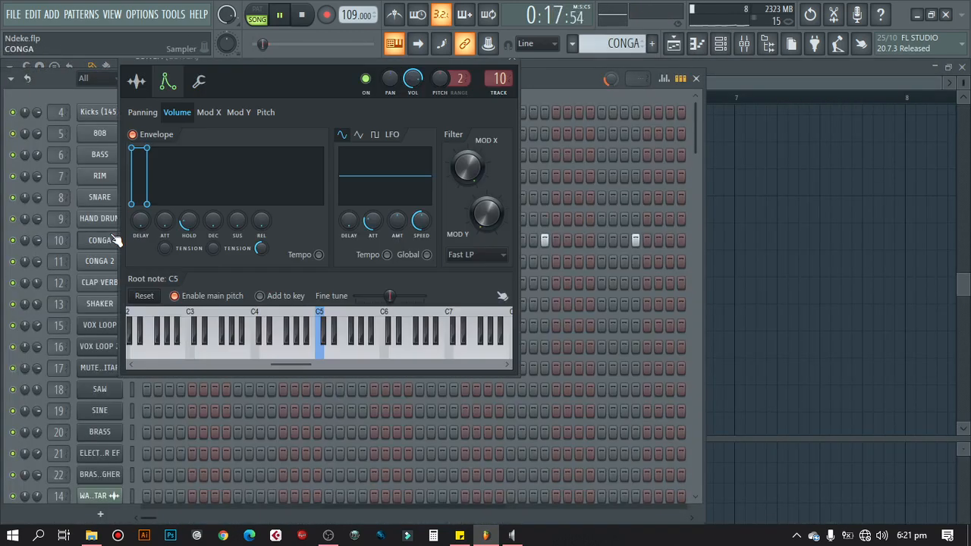
left_click(137, 82)
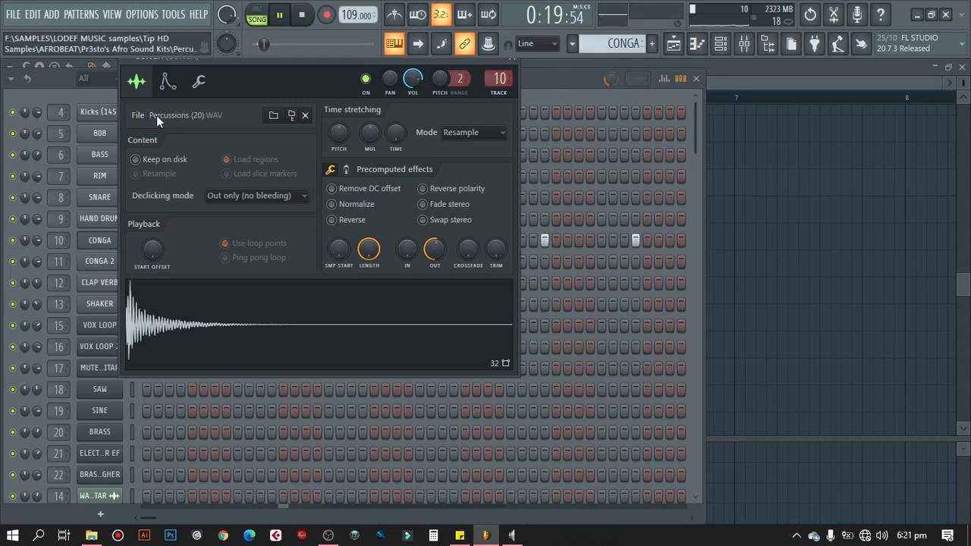
left_click_drag(265, 62, 303, 160)
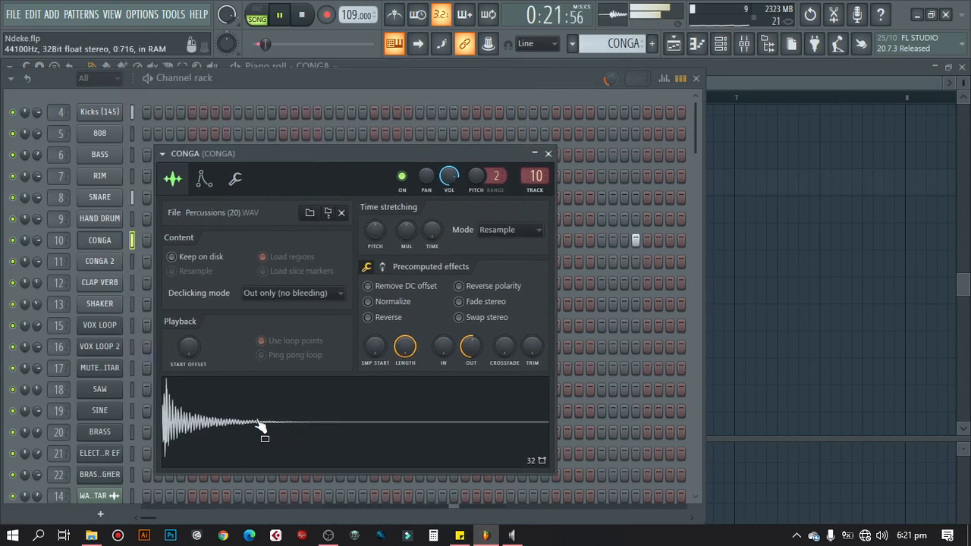
left_click(548, 154)
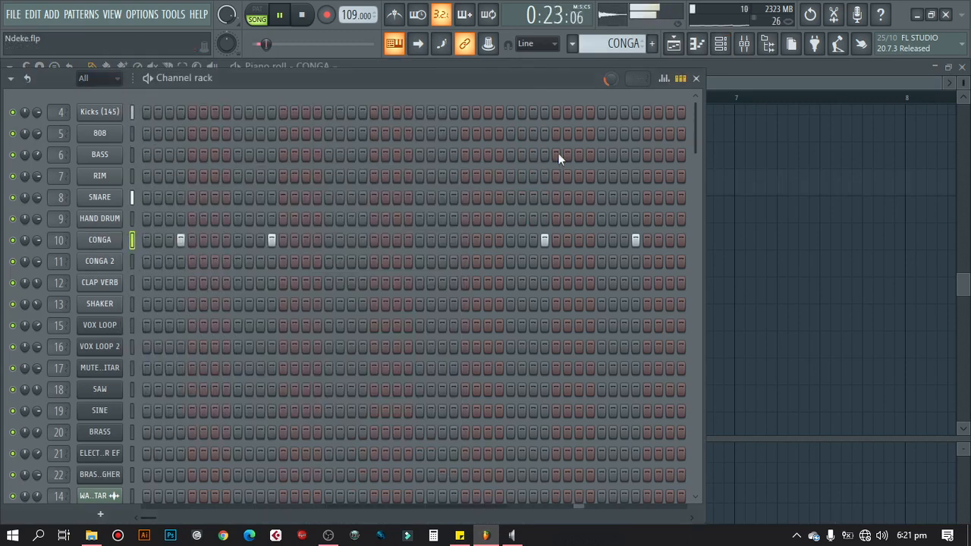
left_click(675, 44)
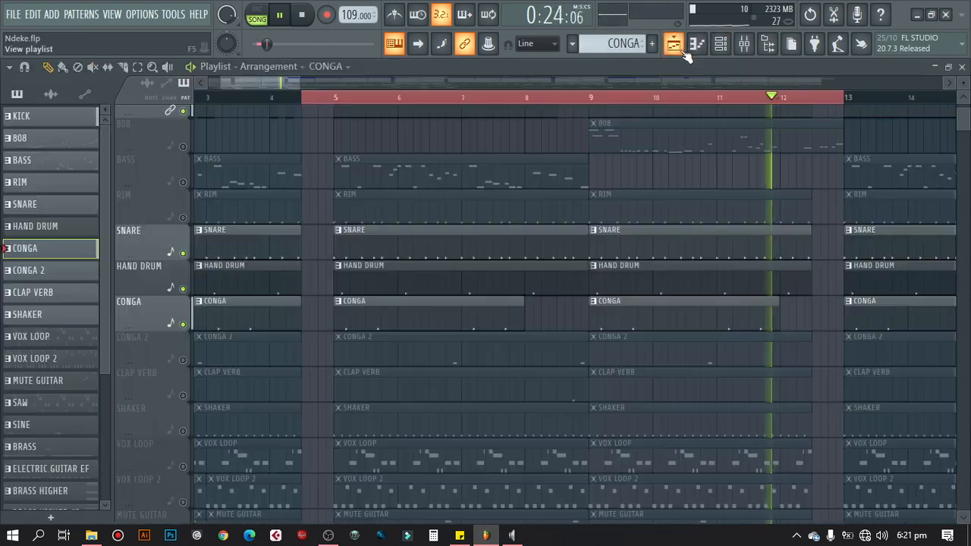
Step: Unmute the CONGA 2 track and the REC voice recording track in the playlist
left_click(183, 360)
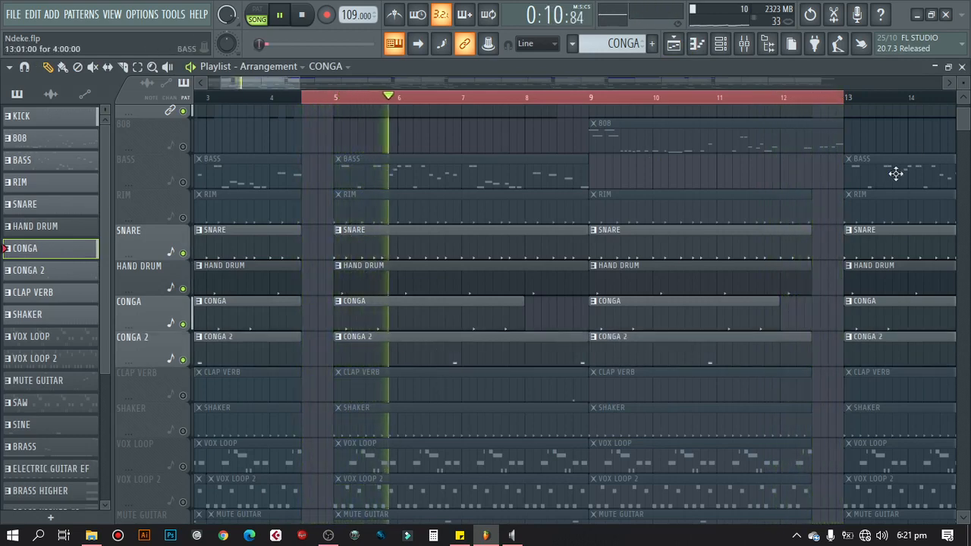
scroll(966, 120, "up", 4)
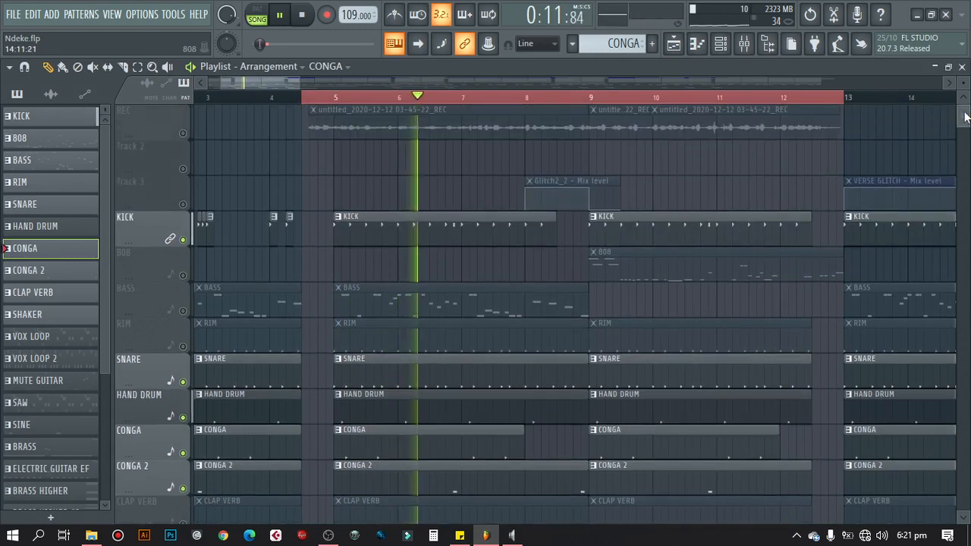
left_click(185, 134)
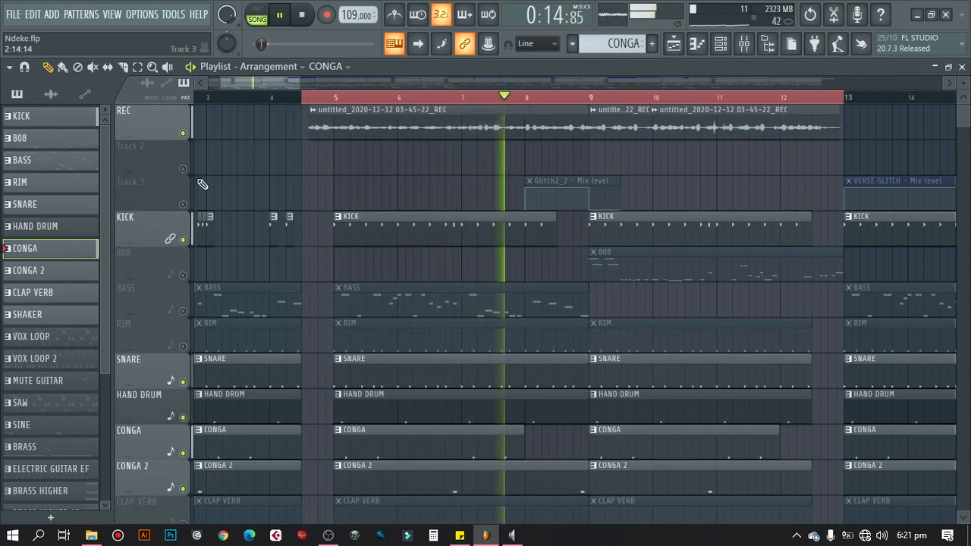
Step: Examine the REC clip's sample settings and its VN mixer track, and close both to return to the playlist
double_click(365, 122)
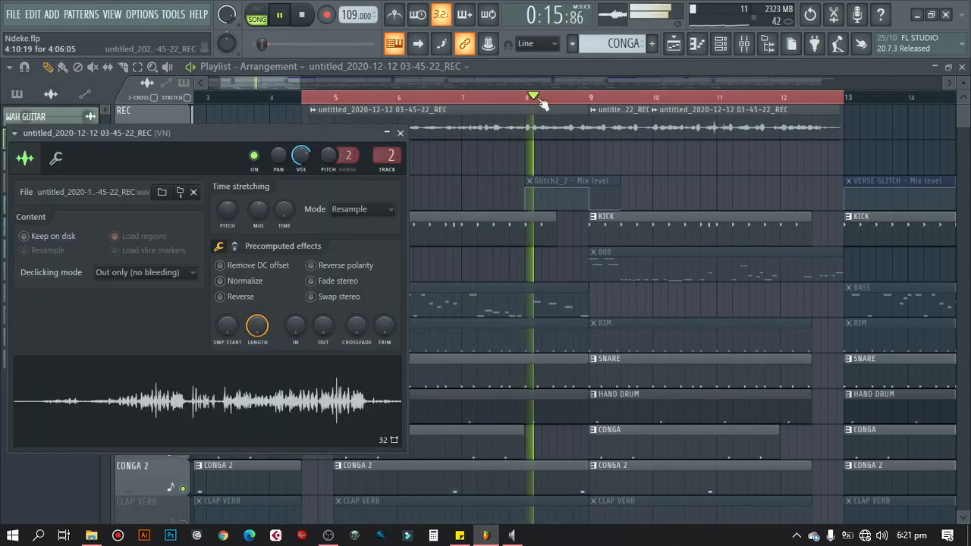
left_click(743, 43)
left_click(337, 374)
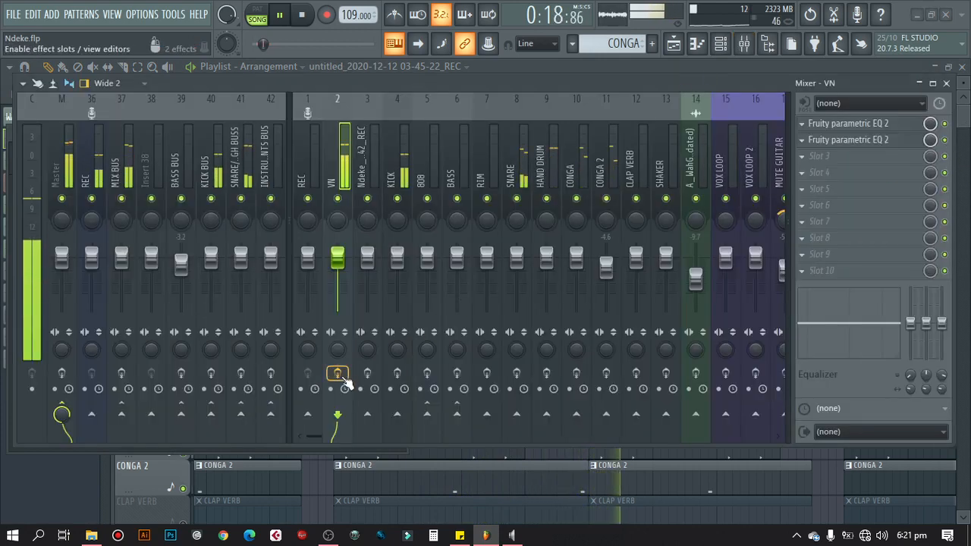
key("F9")
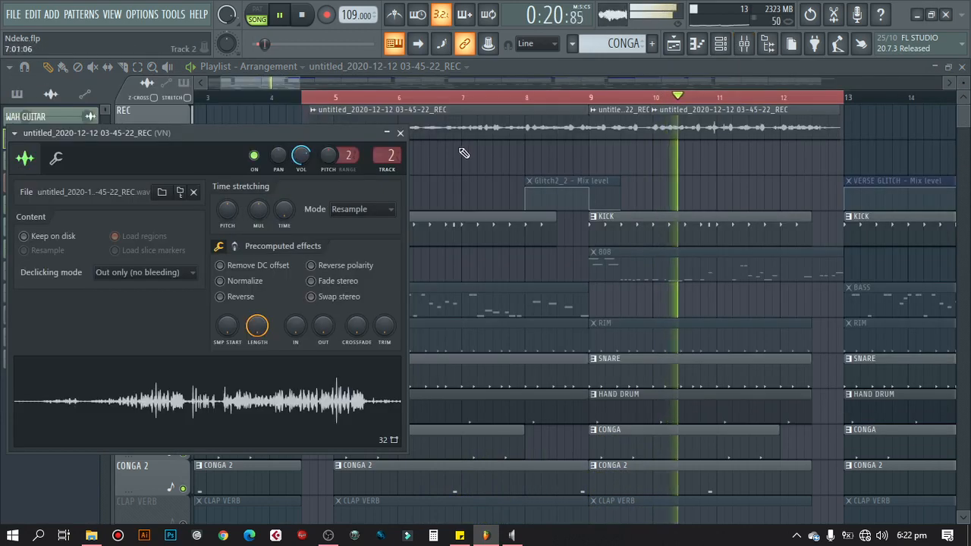
left_click(400, 133)
Step: Unmute the CLAP VERB track, play its piano roll pattern from bar 4 and return to the playlist
scroll(966, 127, "down", 6)
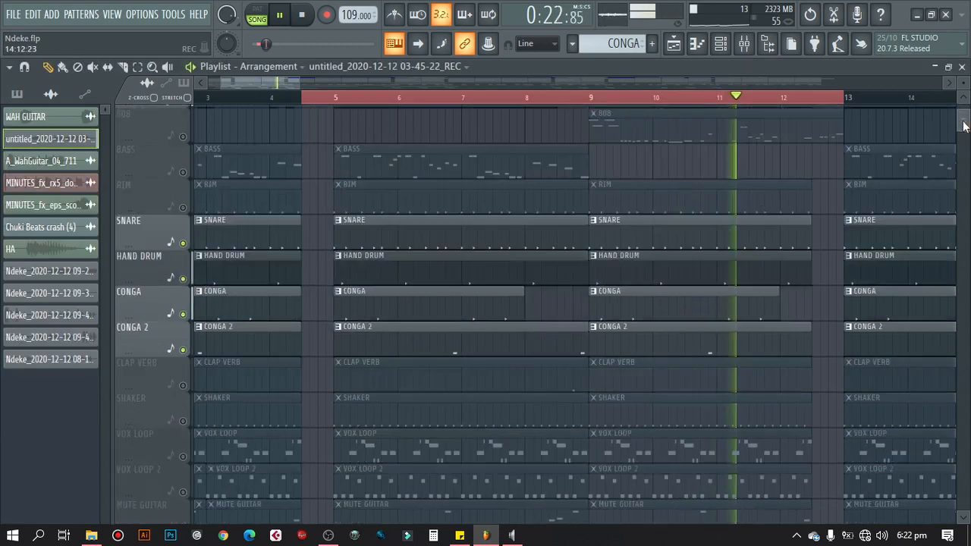
scroll(966, 126, "up", 3)
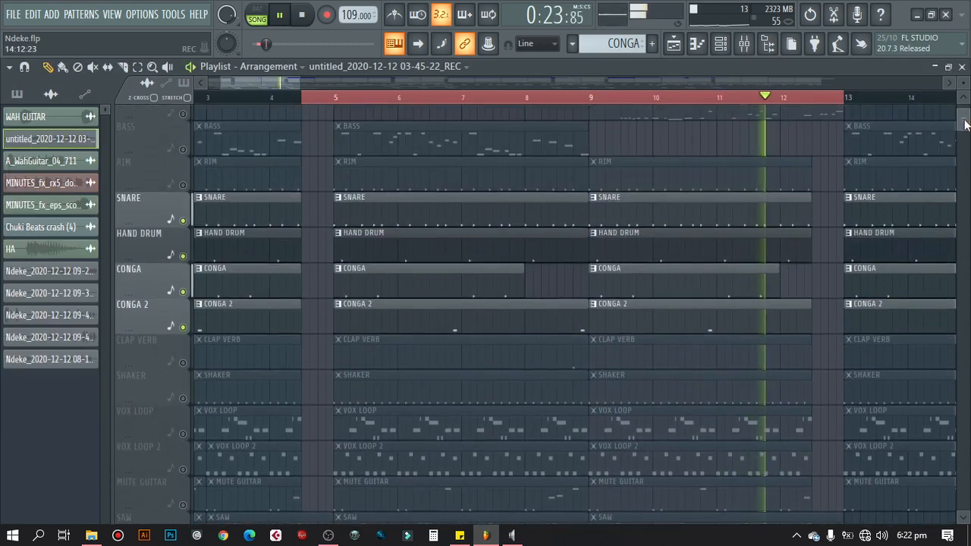
left_click(182, 362)
double_click(444, 359)
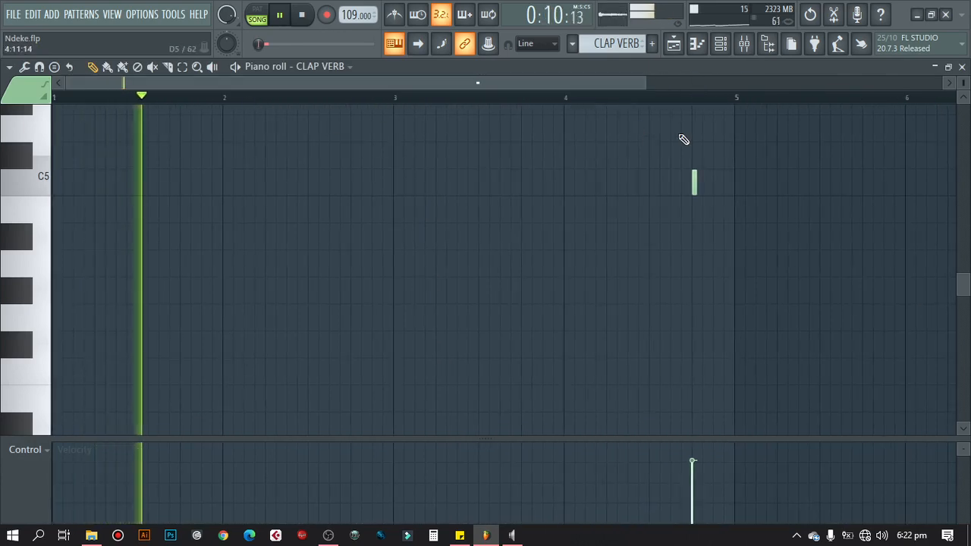
left_click(573, 99)
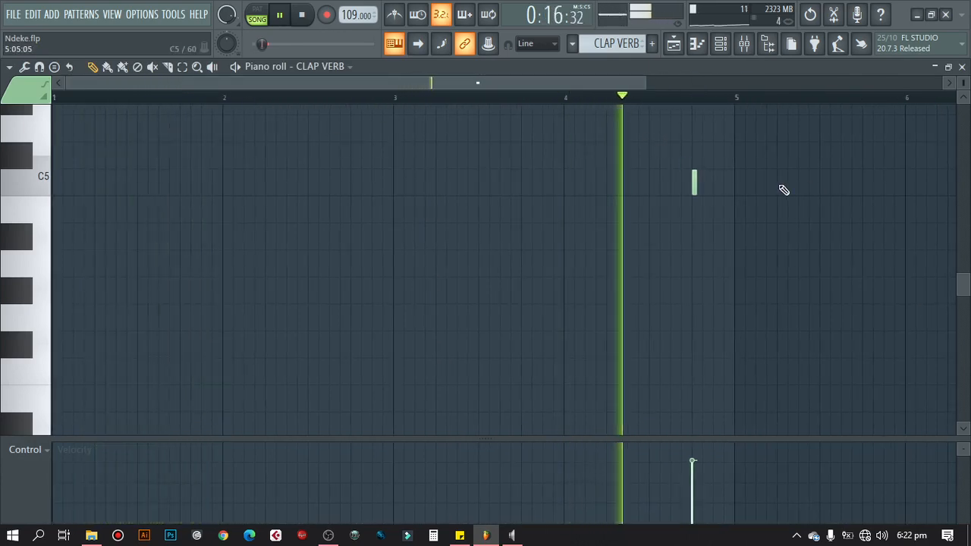
left_click(963, 68)
left_click(730, 70)
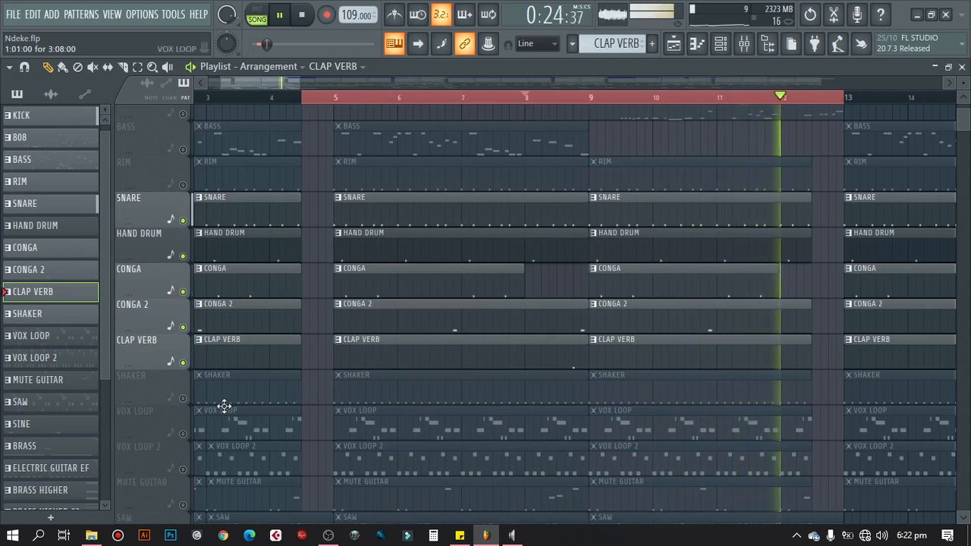
Step: Unmute the SHAKER track and show its pattern in the piano roll and the channel rack
left_click(182, 398)
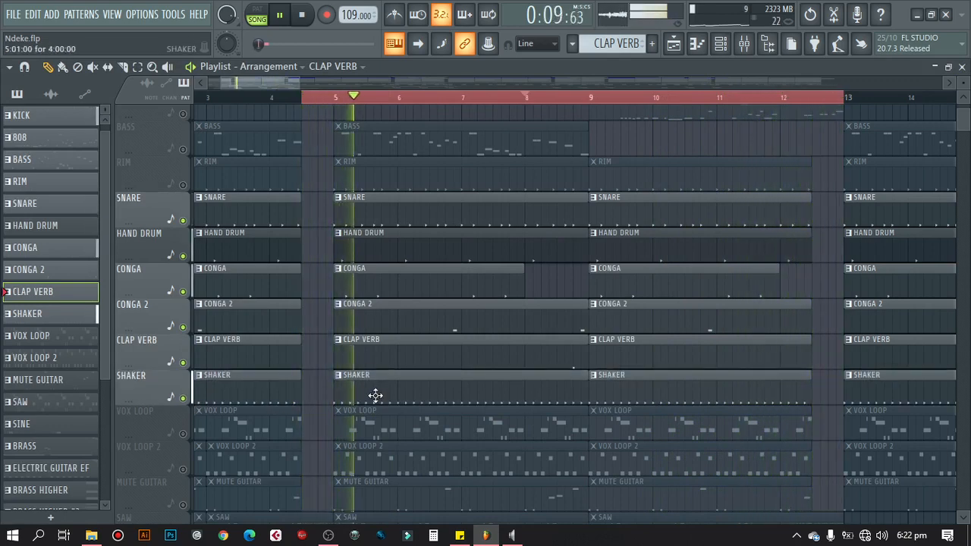
double_click(376, 395)
left_click(720, 44)
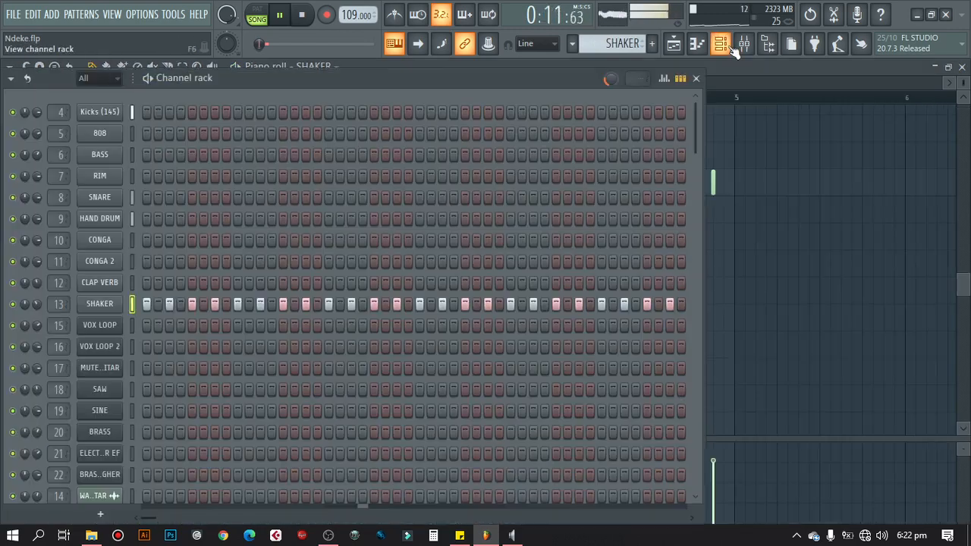
Step: Inspect the SHAKER channel's sample settings and volume envelope, close them and return to the playlist
left_click(99, 303)
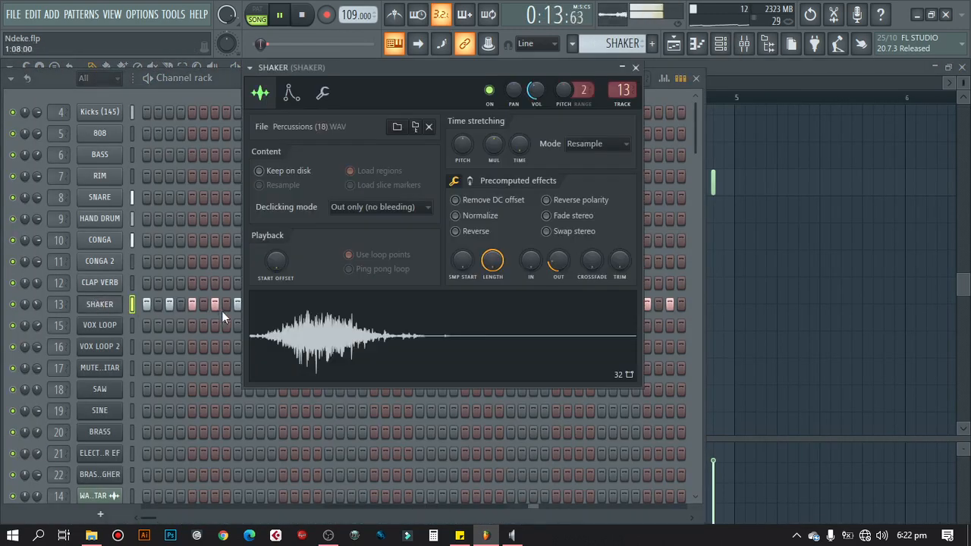
left_click(292, 93)
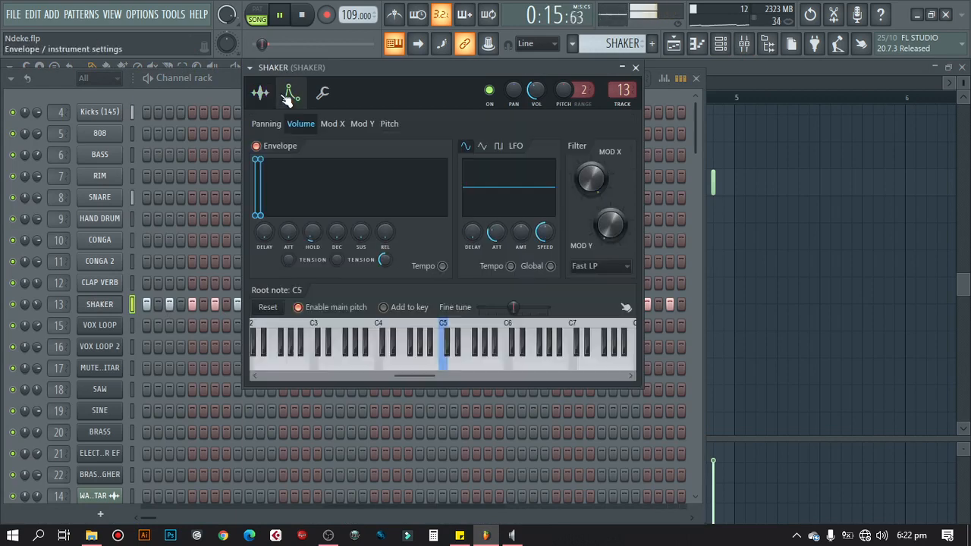
left_click(636, 68)
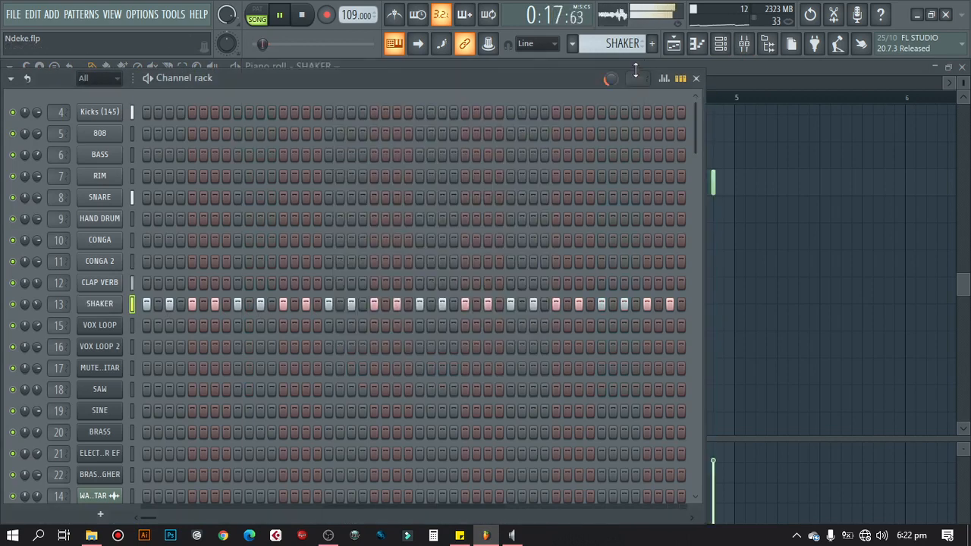
left_click(673, 44)
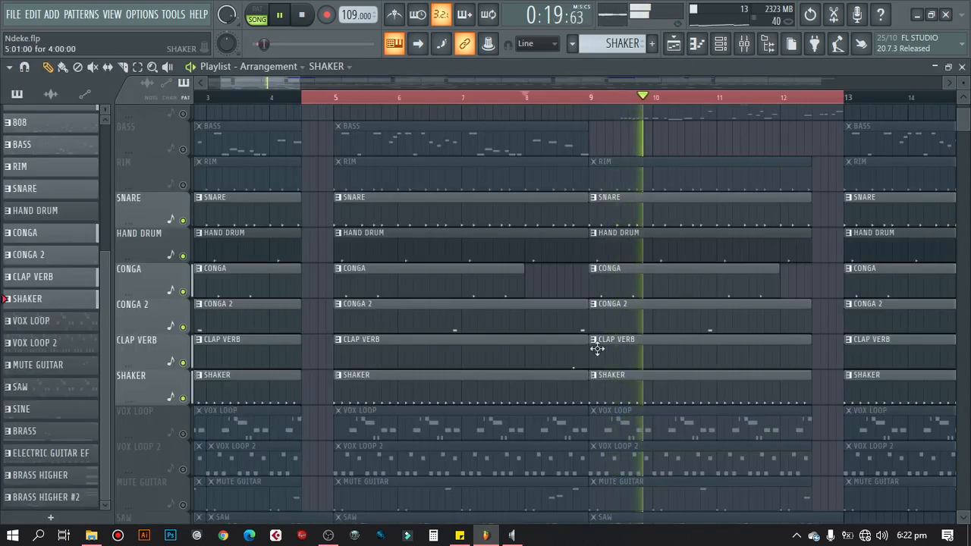
Step: Unmute the RIM track and check its pattern in the piano roll and channel rack before returning to the playlist
left_click_drag(963, 120, 964, 112)
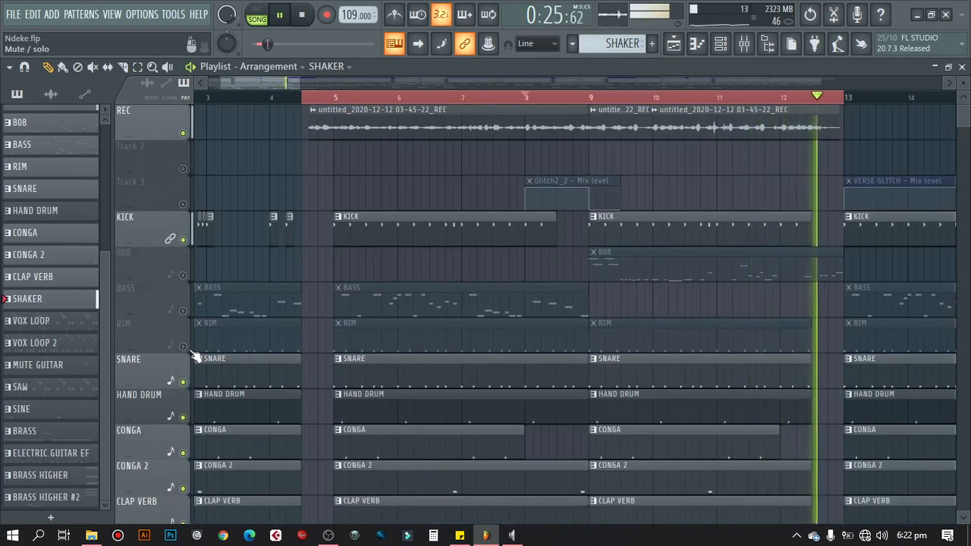
double_click(372, 341)
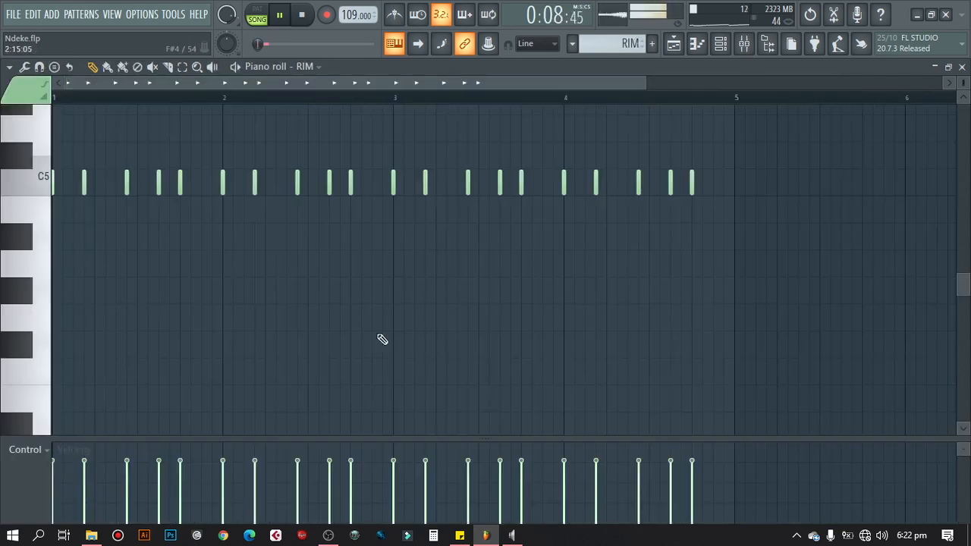
left_click(697, 43)
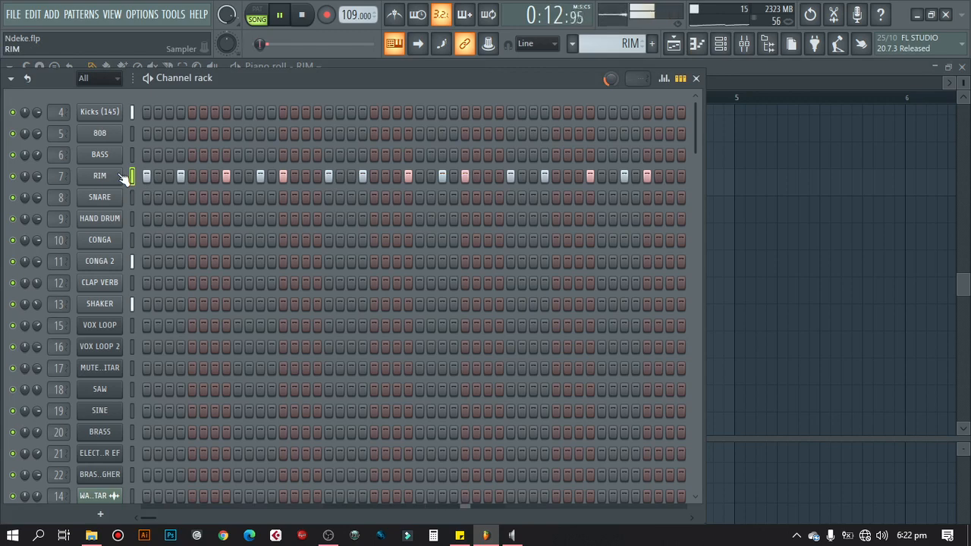
left_click(674, 44)
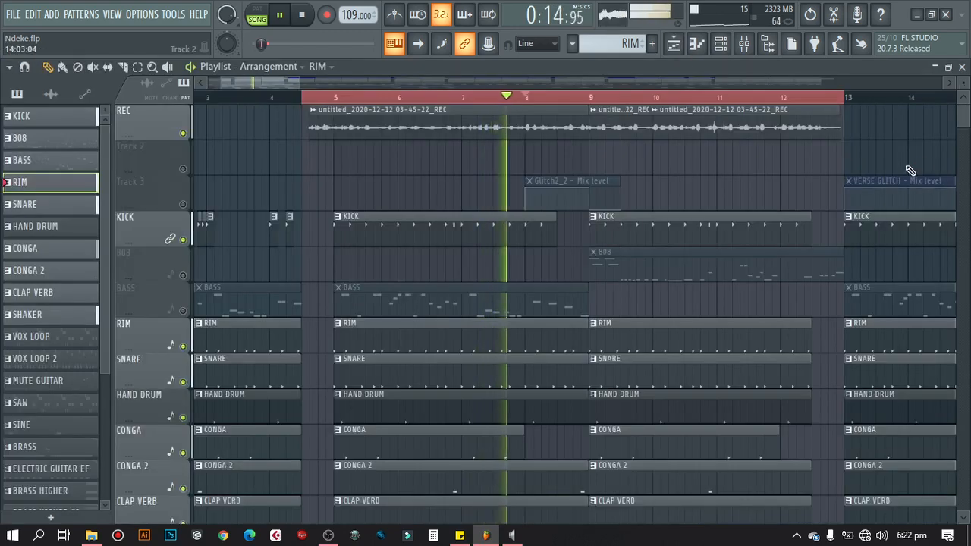
Step: Restart playback from just before bar 5 and unmute the BASS and 808 tracks
scroll(911, 171, "up", 3)
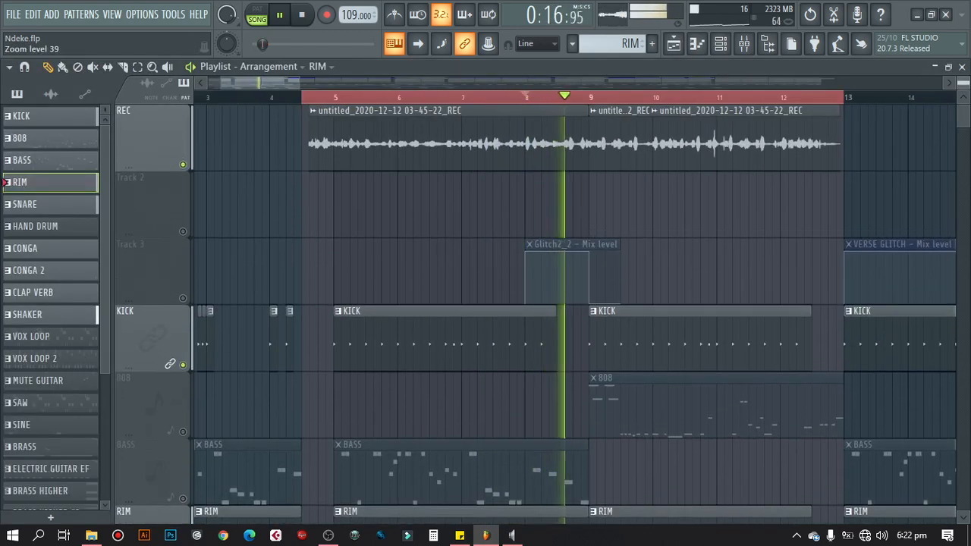
scroll(959, 124, "down", 2)
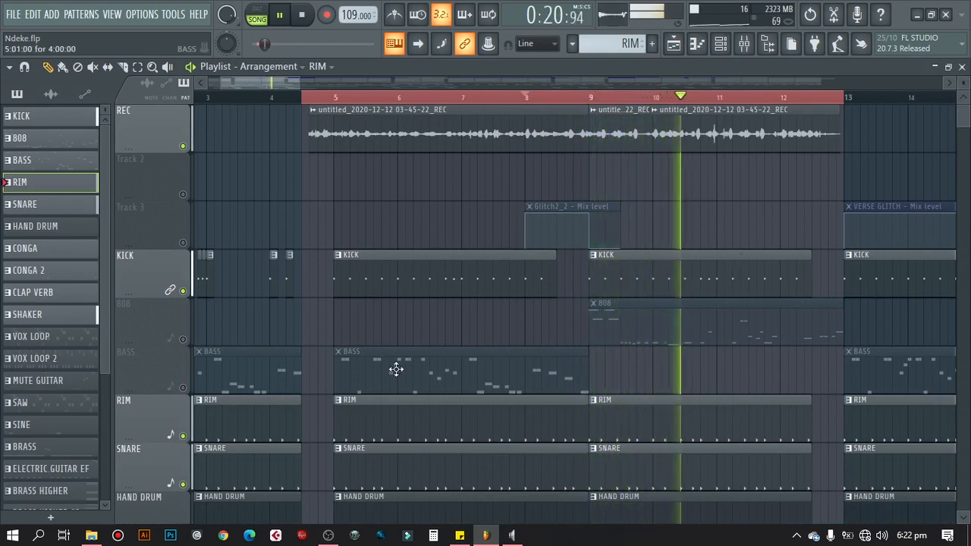
key("space")
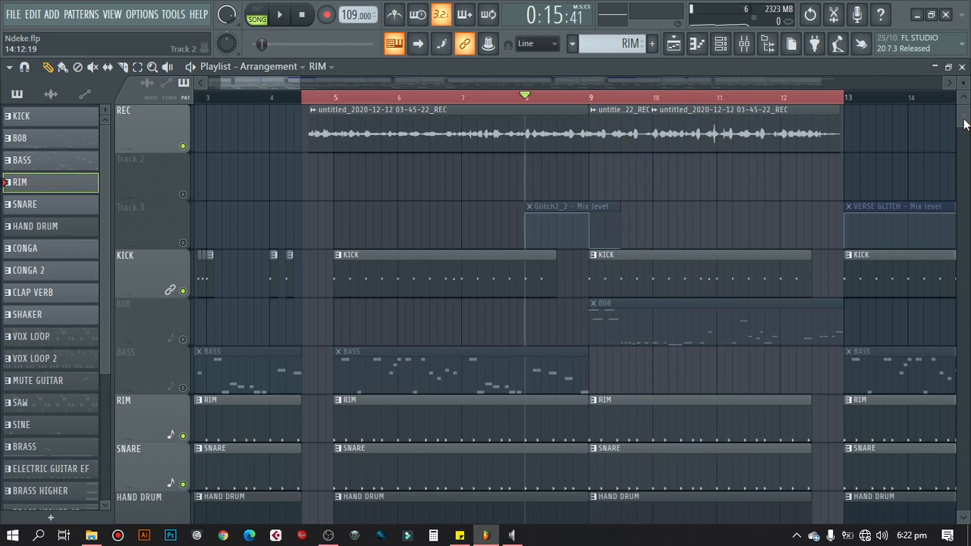
left_click(326, 98)
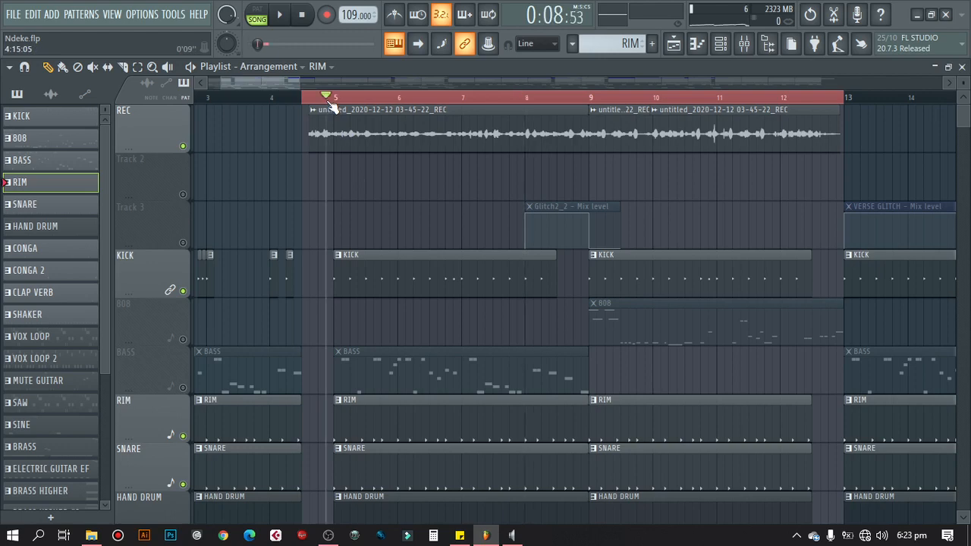
left_click(186, 388)
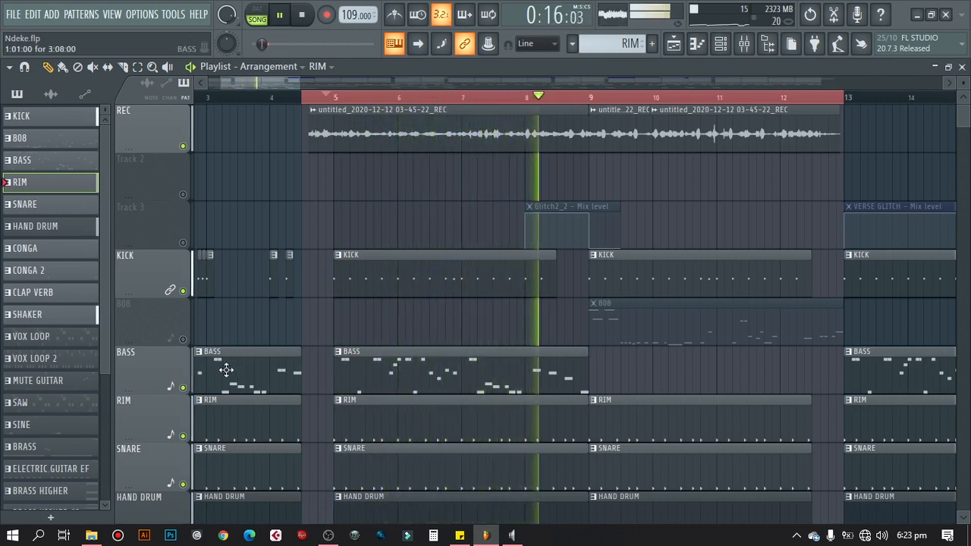
left_click(184, 339)
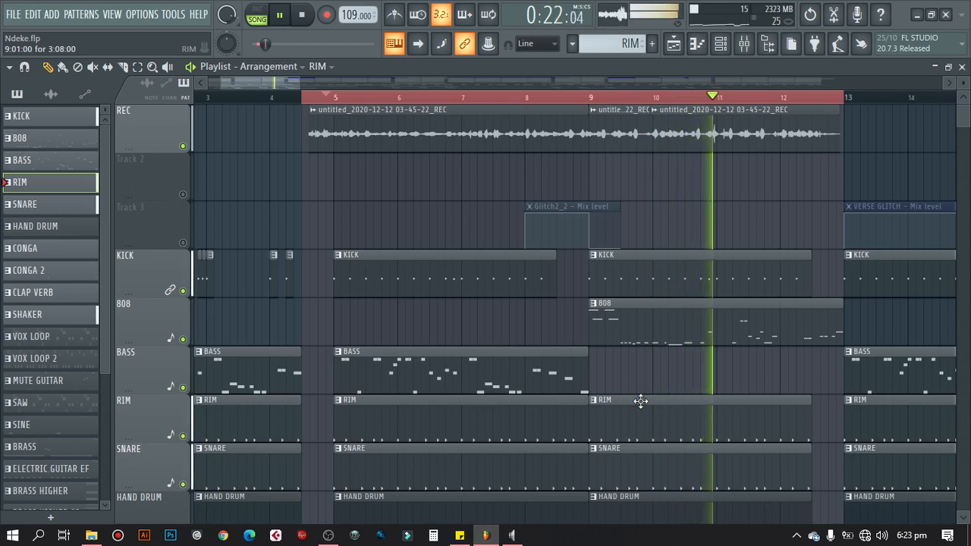
Step: Mute the REC track, play the beat without it, stop playback and mute the BASS and 808 tracks
left_click(183, 146)
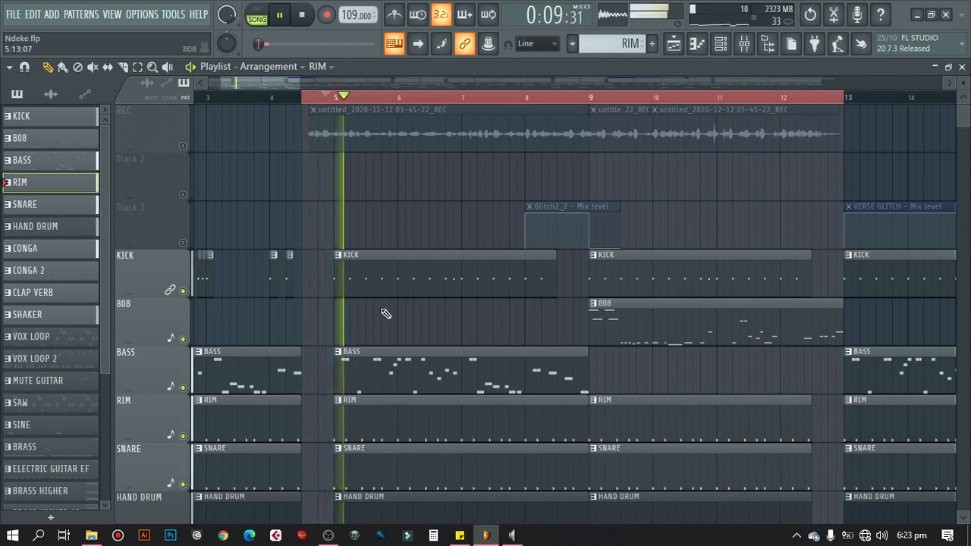
key("space")
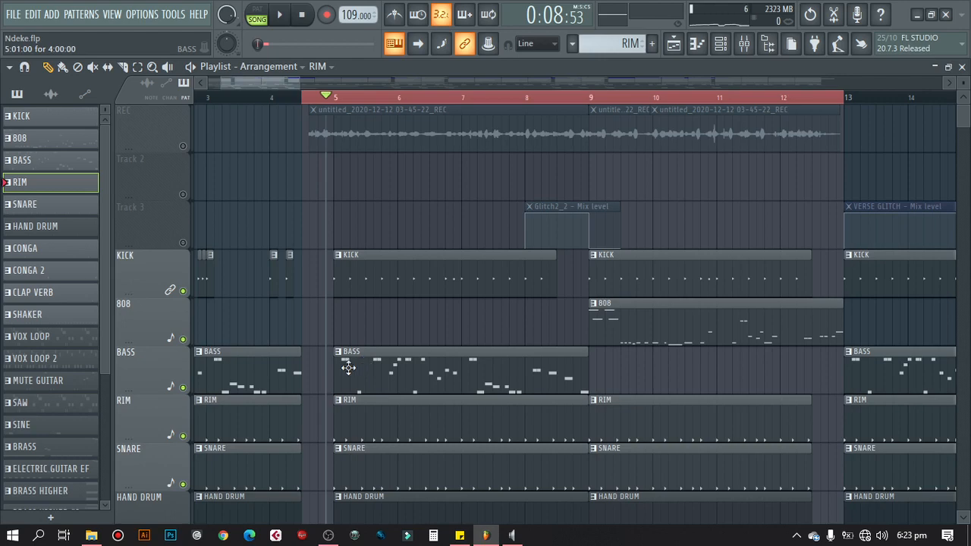
left_click(182, 387)
left_click(183, 339)
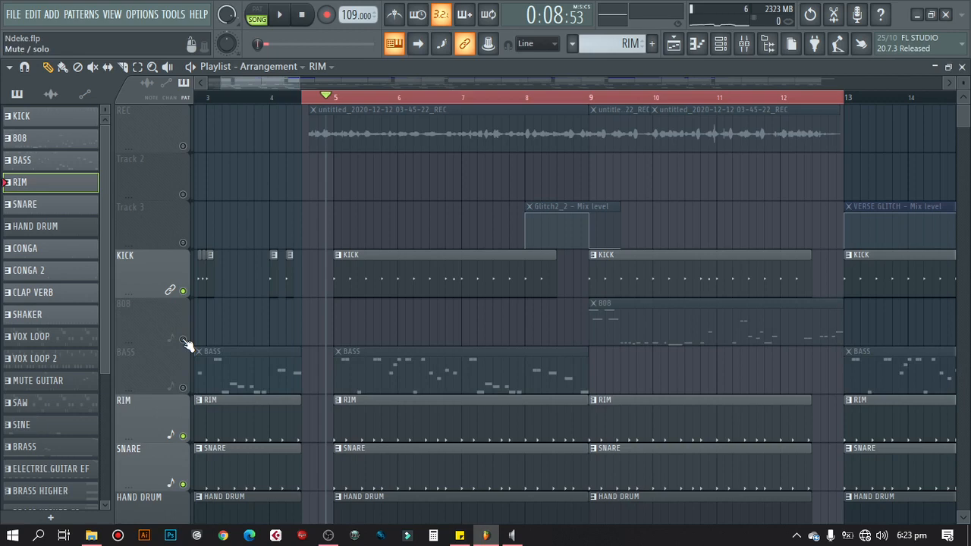
Step: Play the beat with the BASS and 808 tracks muted, and stop playback
key("space")
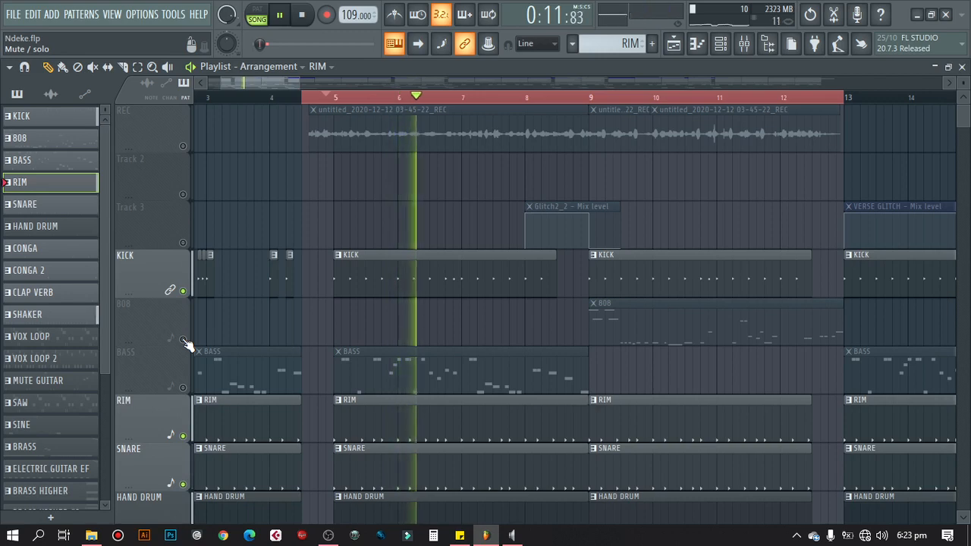
key("space")
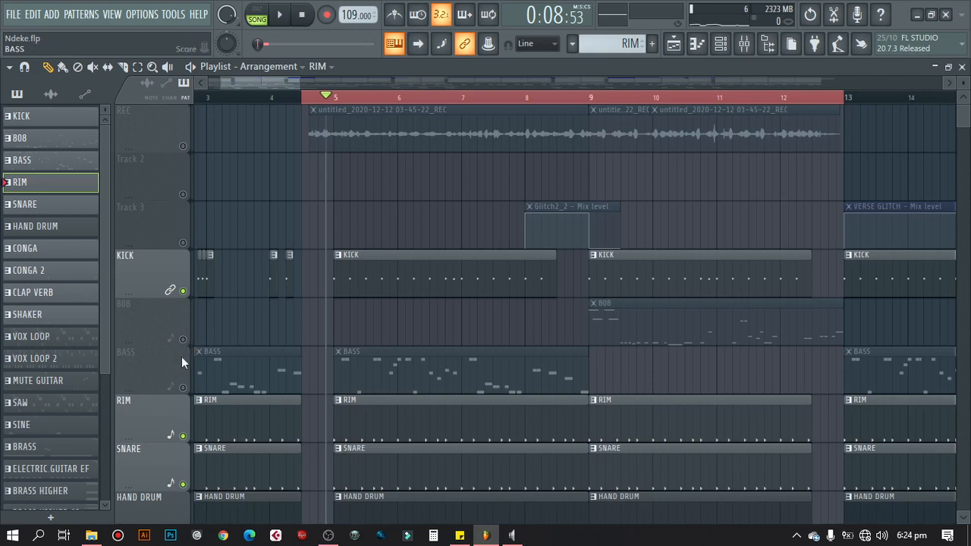
left_click(190, 390)
left_click(191, 391)
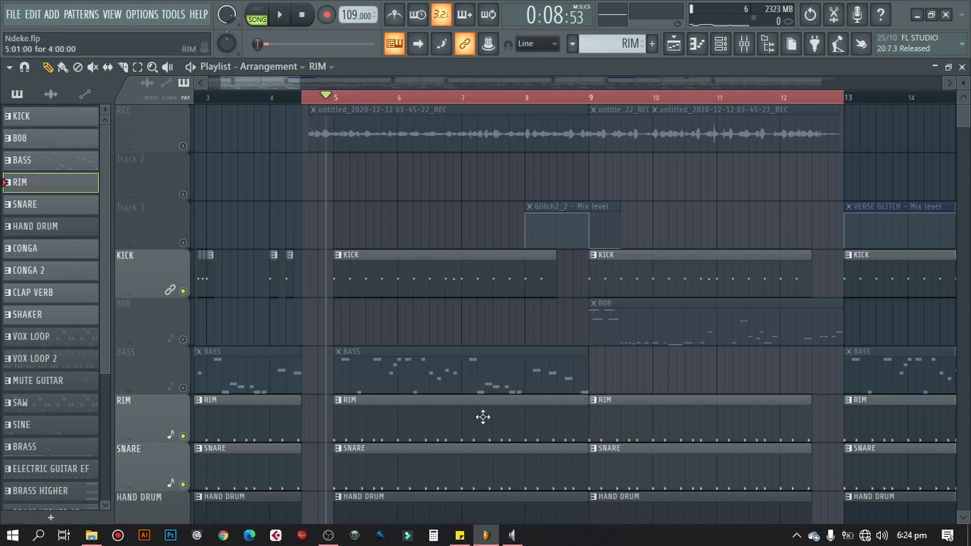
Step: Open the BASS pattern's notes, inspect its Nexus preset from the channel rack, and return to the piano roll
double_click(364, 358)
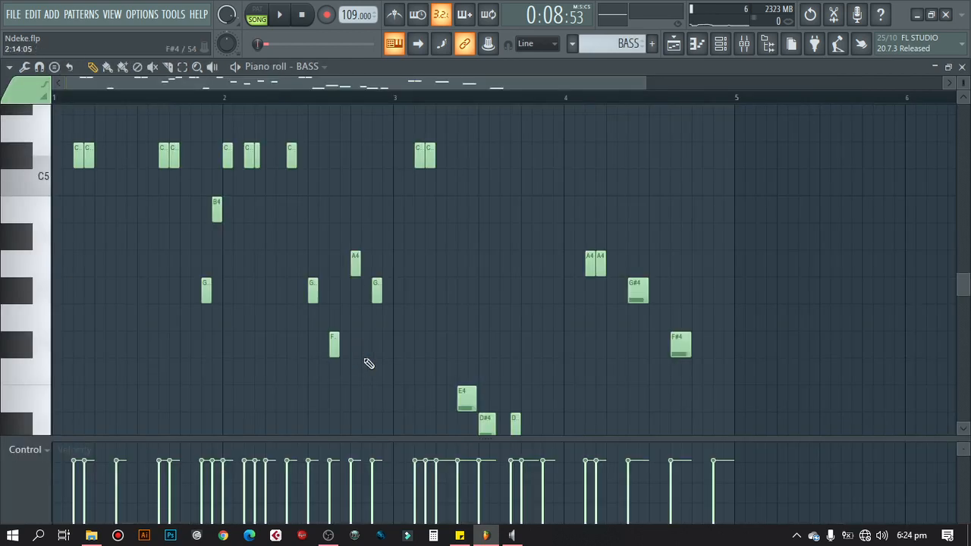
left_click(721, 44)
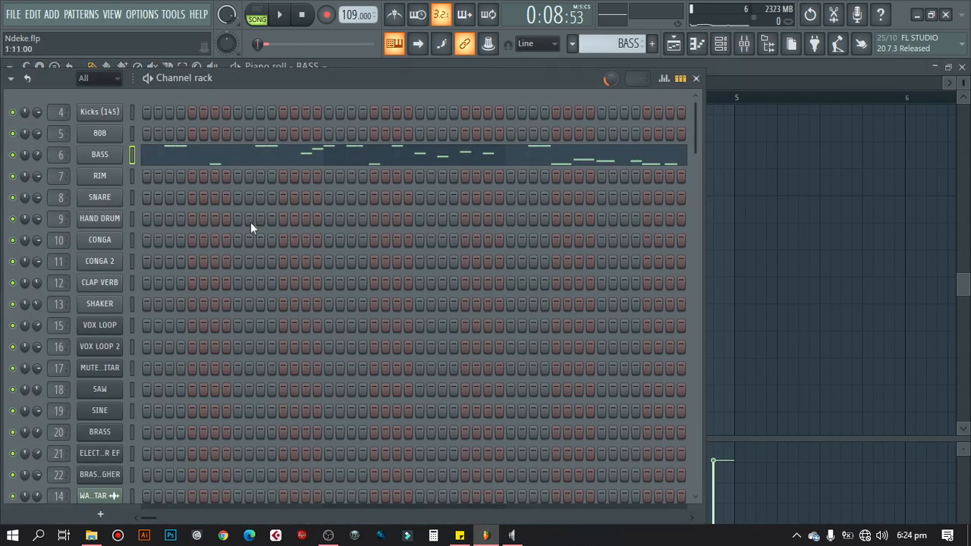
left_click(109, 157)
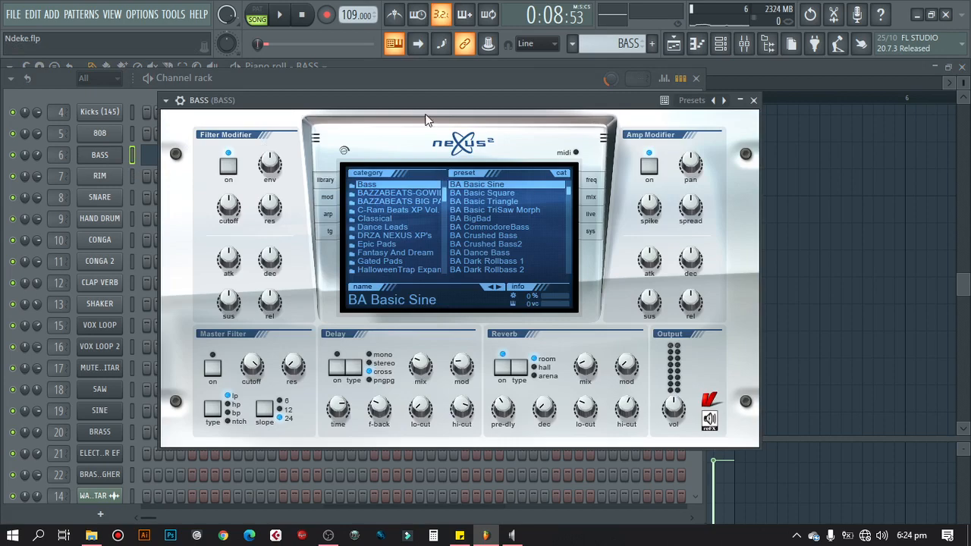
left_click_drag(429, 99, 494, 129)
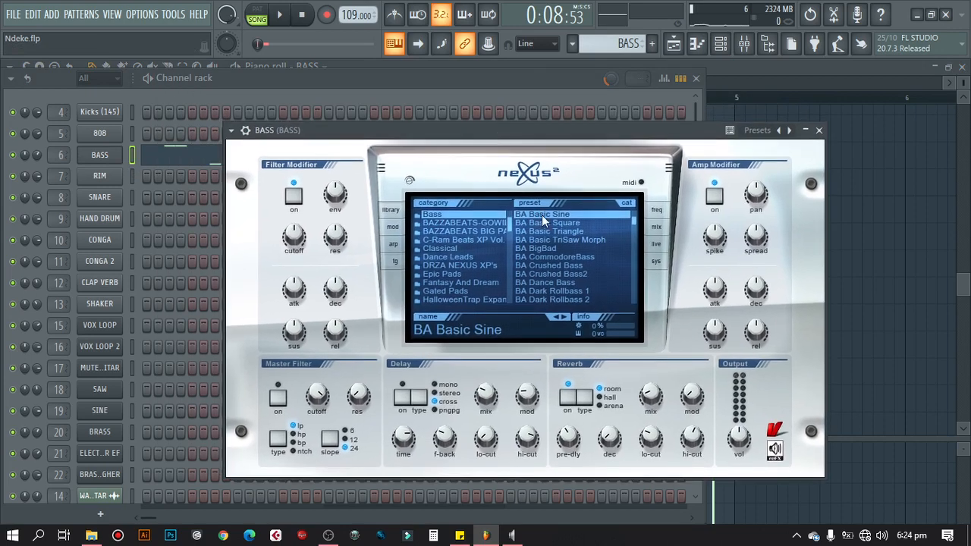
left_click(174, 156)
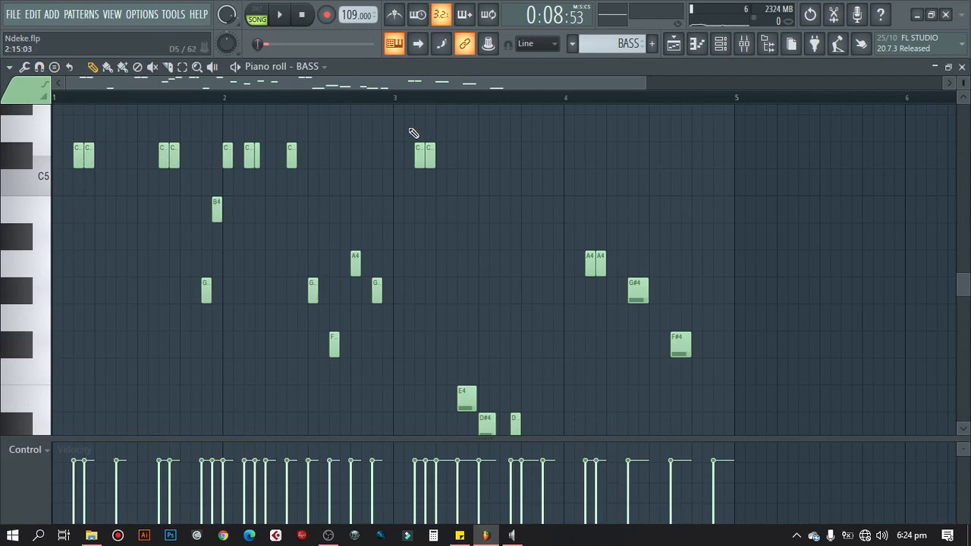
Step: Play the BASS pattern alone in pattern mode while viewing its notes, stop it, and return to the playlist in song mode
left_click_drag(644, 83, 250, 133)
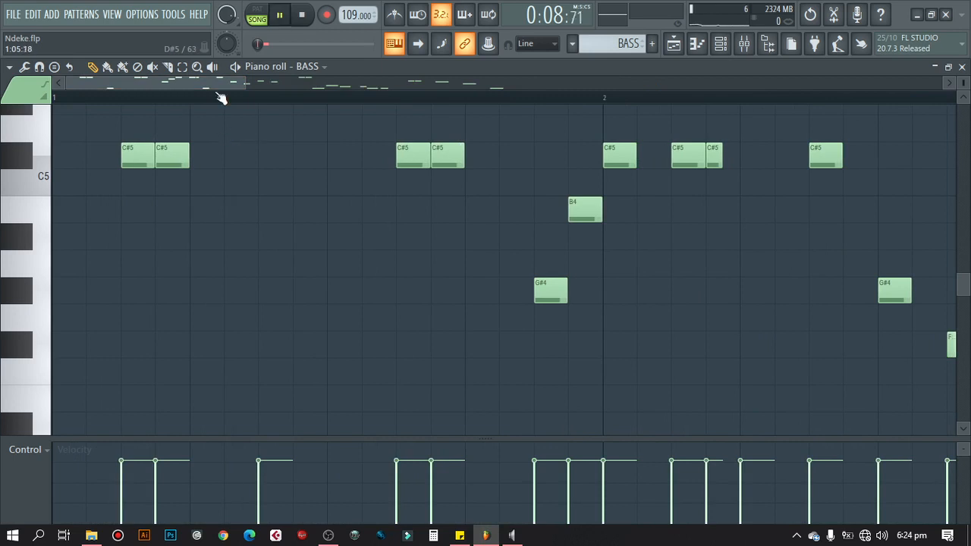
left_click(257, 9)
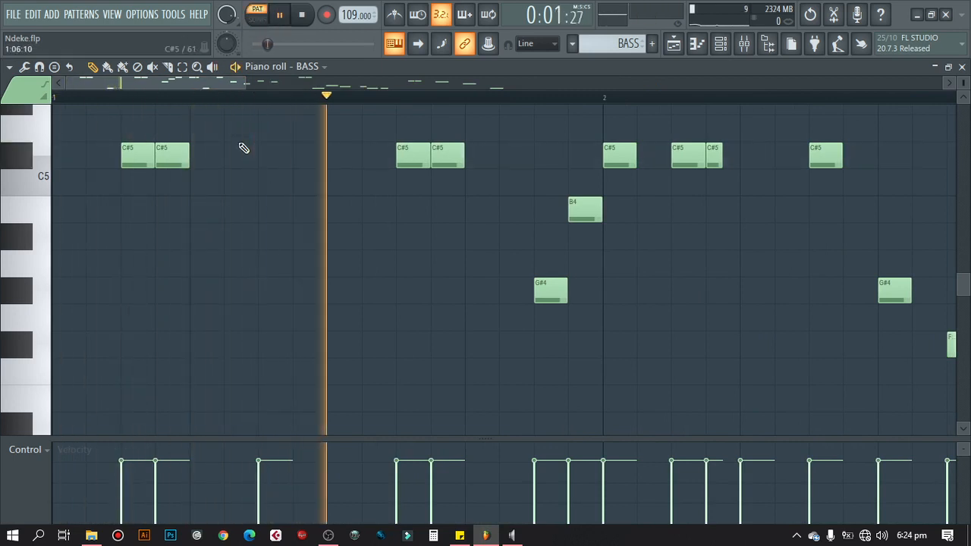
left_click_drag(242, 81, 504, 156)
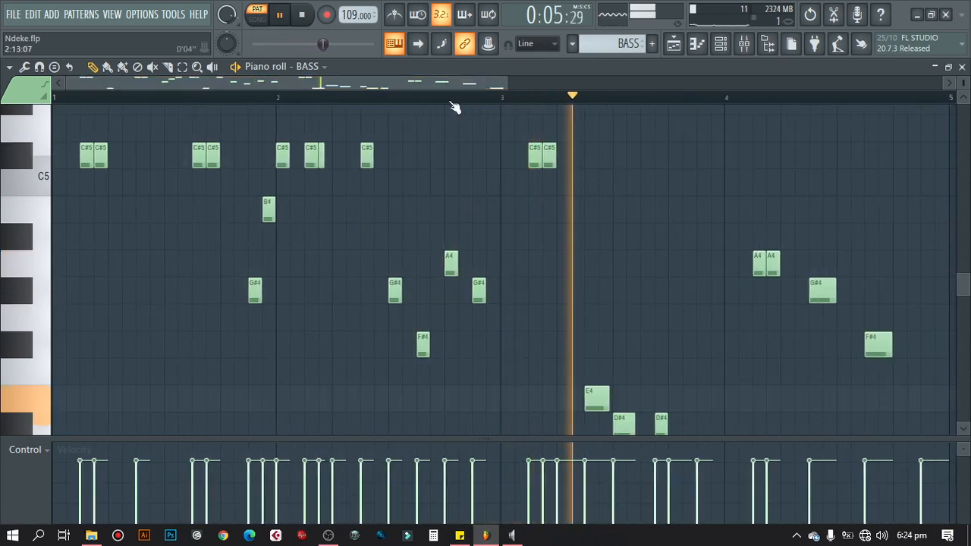
left_click_drag(453, 107, 328, 95)
left_click(962, 67)
left_click(305, 15)
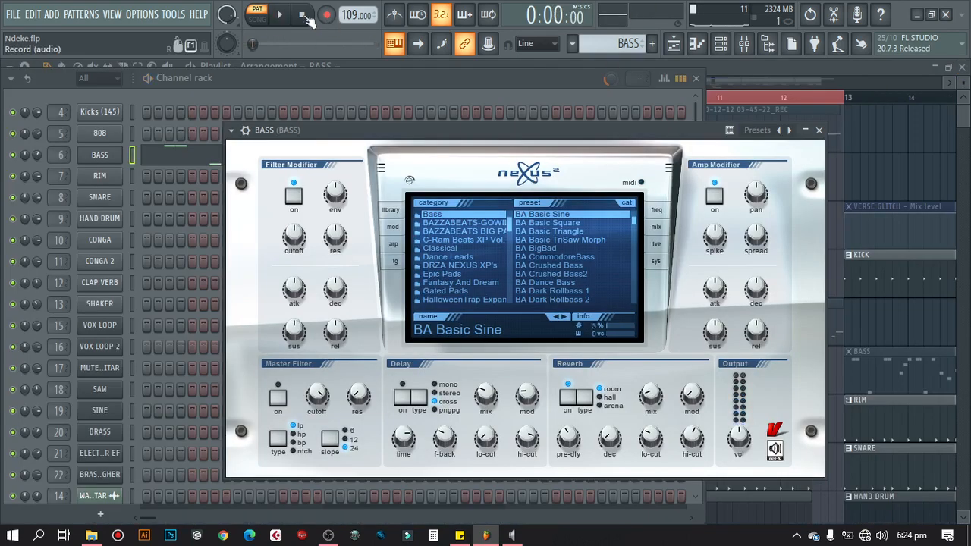
left_click(258, 13)
left_click(674, 44)
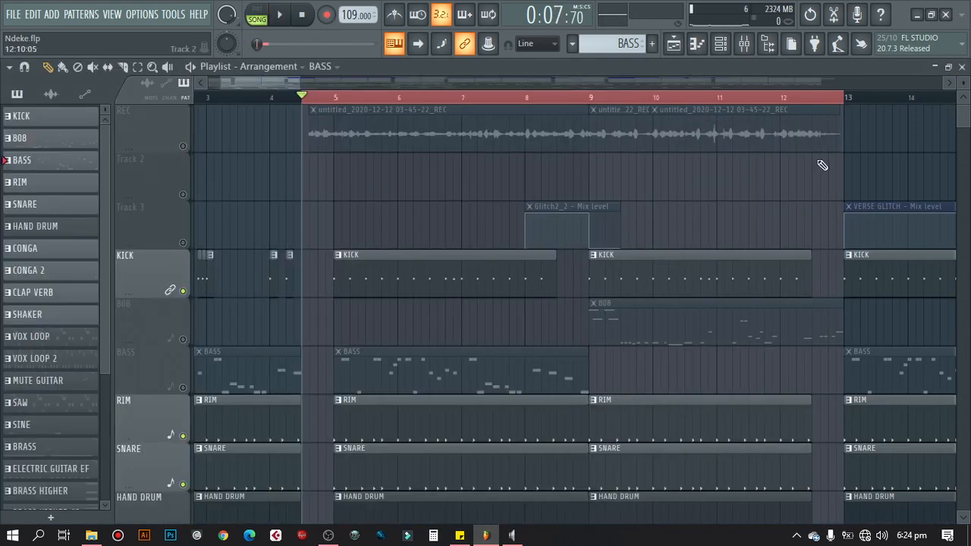
Step: Start song playback, unmute the BASS and 808 tracks, and listen through the selected section before stopping
key("space")
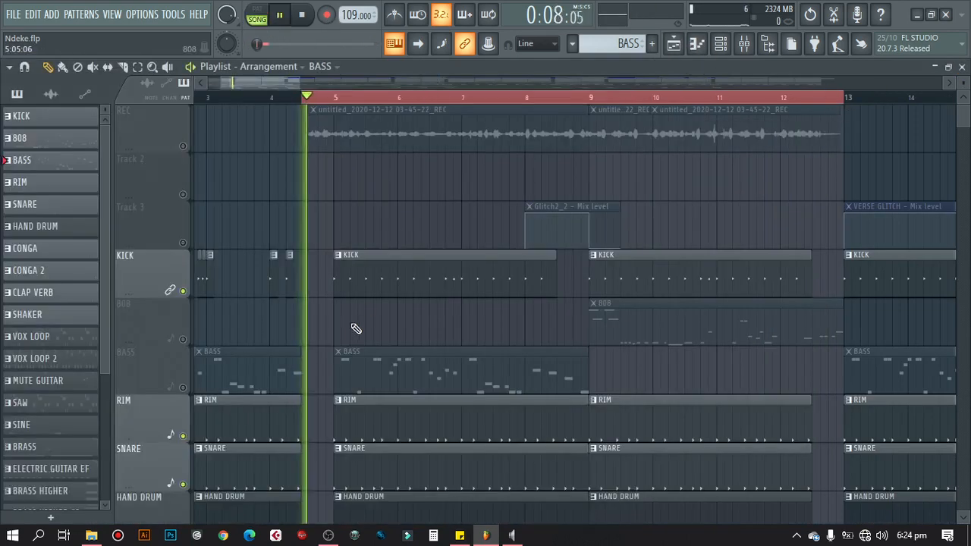
left_click(183, 387)
left_click(182, 338)
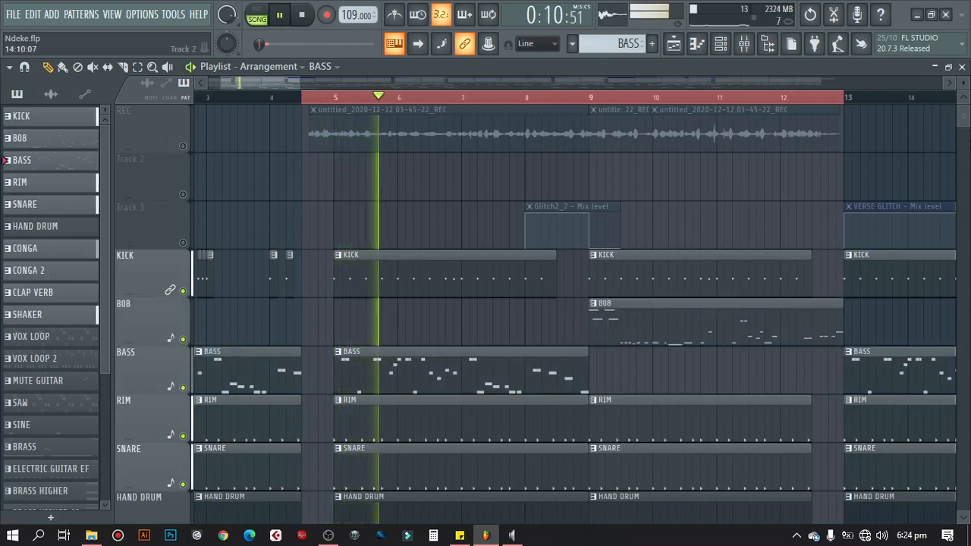
left_click_drag(962, 124, 964, 136)
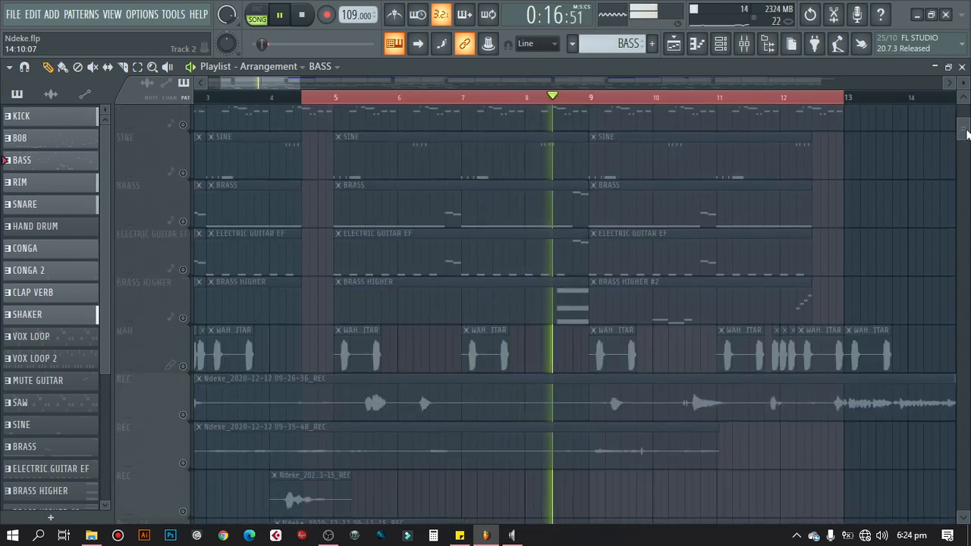
mouse_move(328, 534)
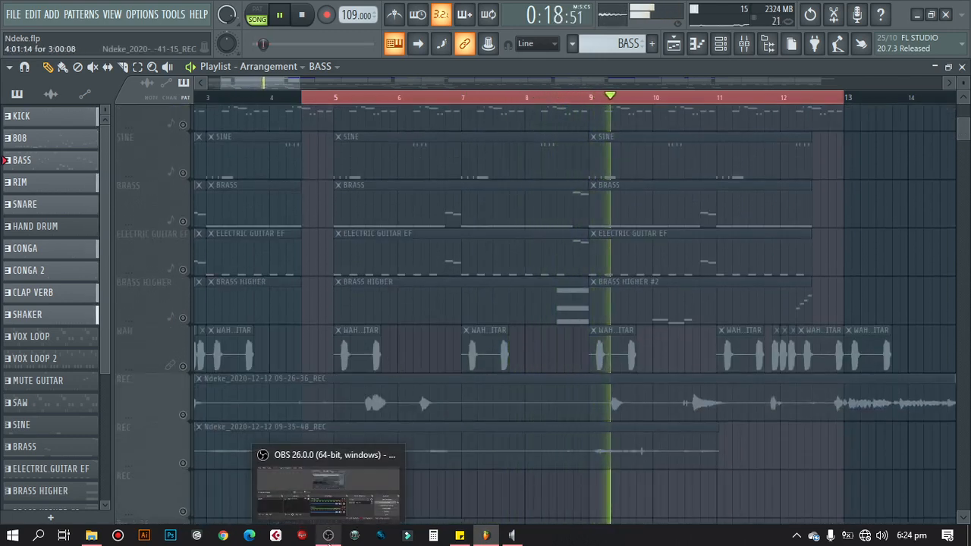
mouse_move(334, 504)
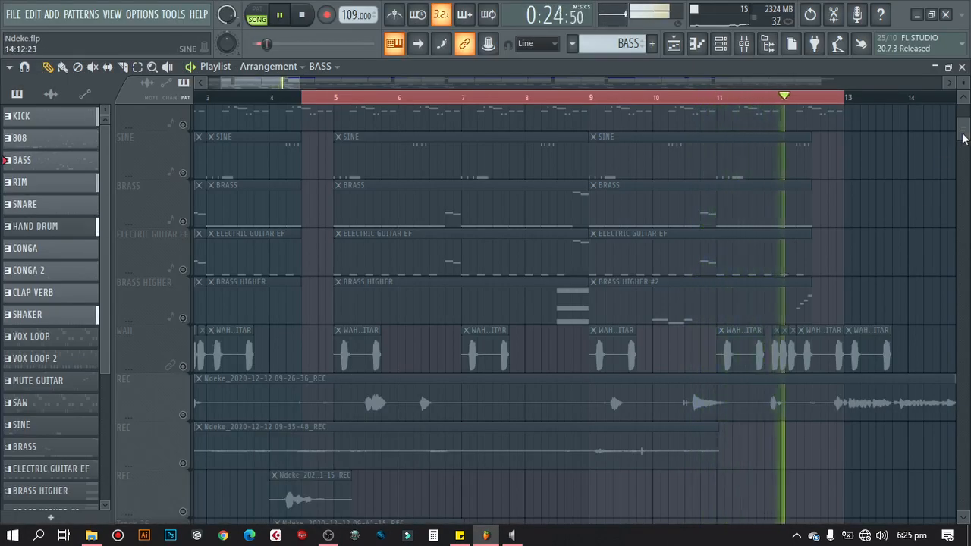
left_click_drag(962, 141, 964, 130)
scroll(964, 131, "up", 7)
key("space")
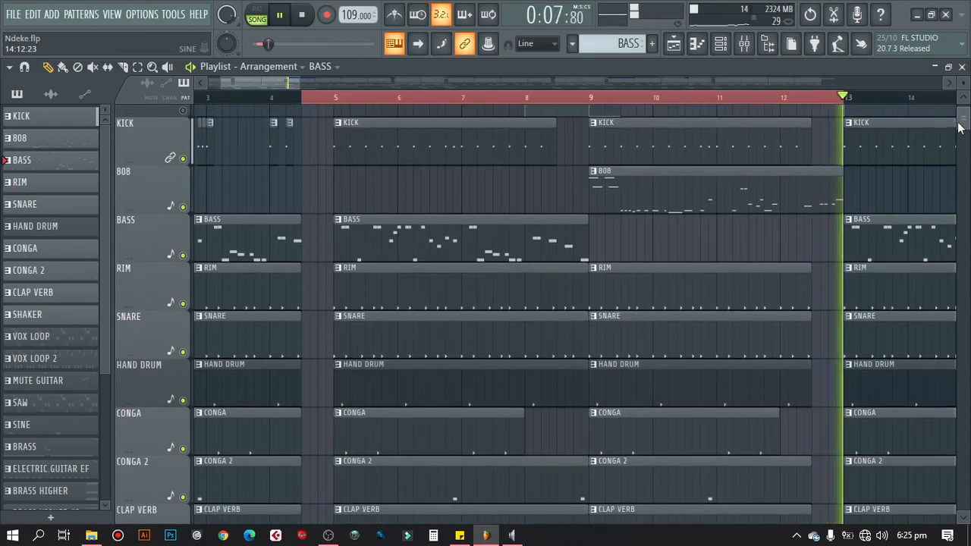
Step: Unmute the VOX LOOP track in the playlist
scroll(957, 130, "down", 5)
scroll(957, 130, "down", 6)
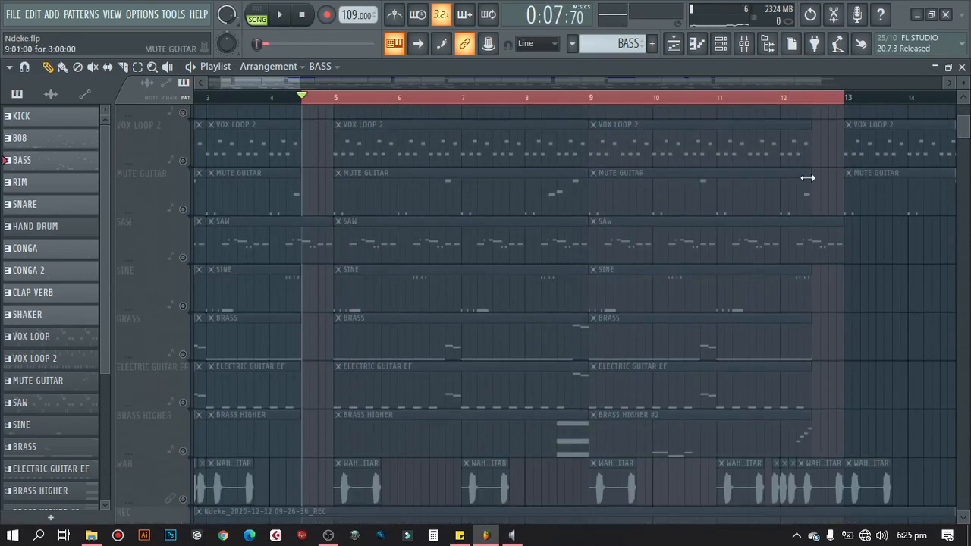
scroll(967, 135, "up", 3)
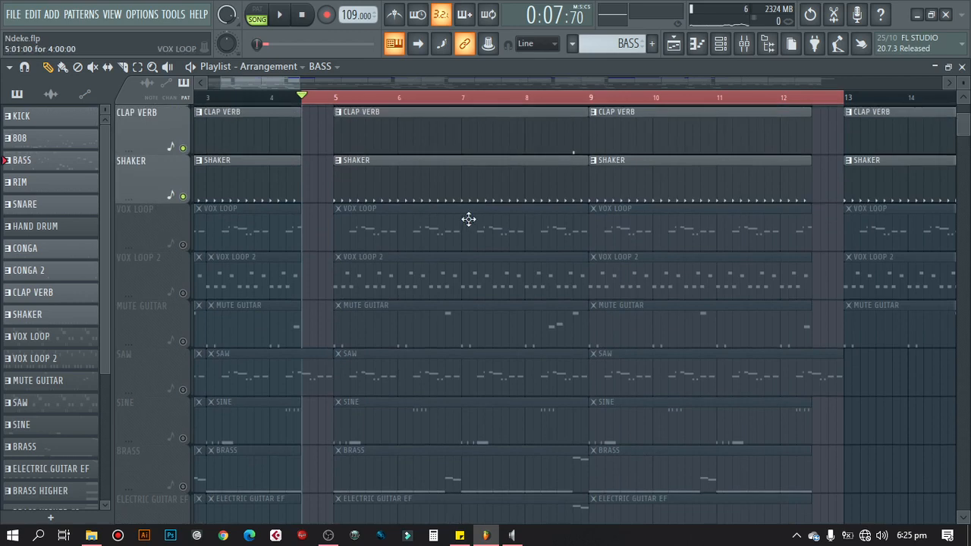
left_click(183, 246)
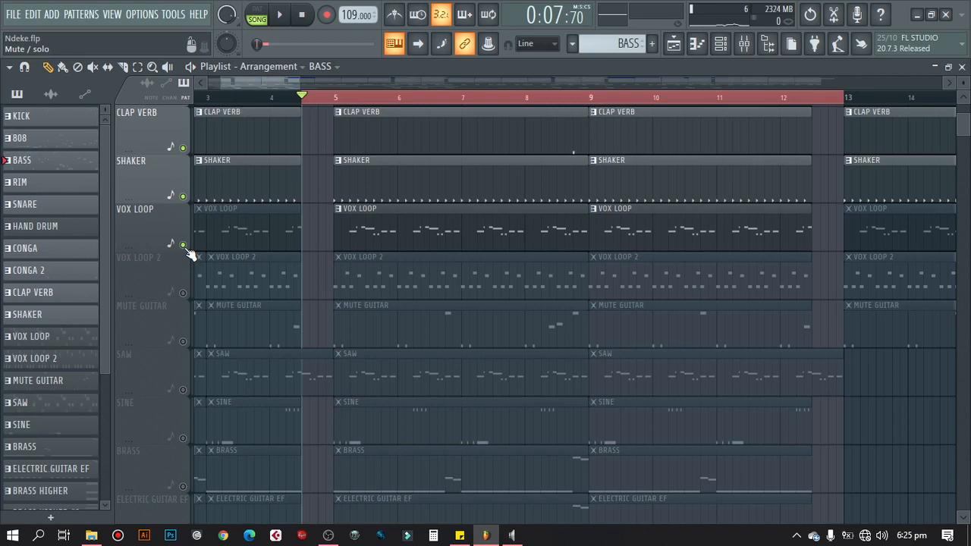
Step: Open the VOX LOOP pattern, inspect its Kontakt EXHALE instrument from the channel rack, and close the plugin
double_click(406, 223)
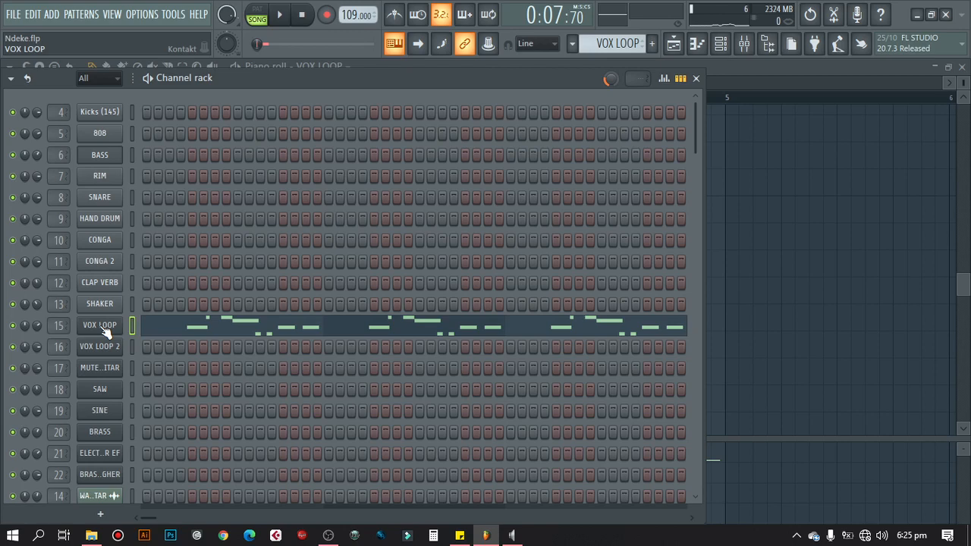
left_click(103, 326)
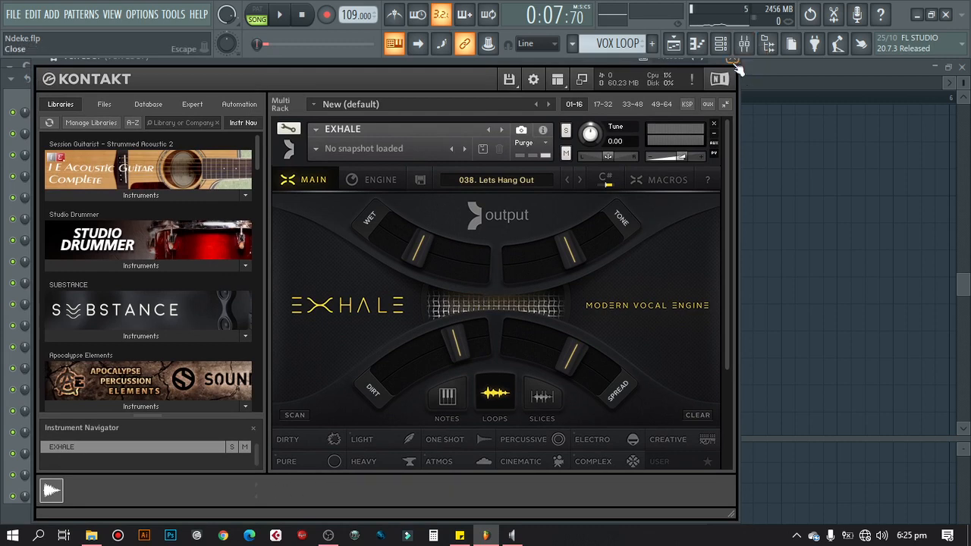
left_click(733, 60)
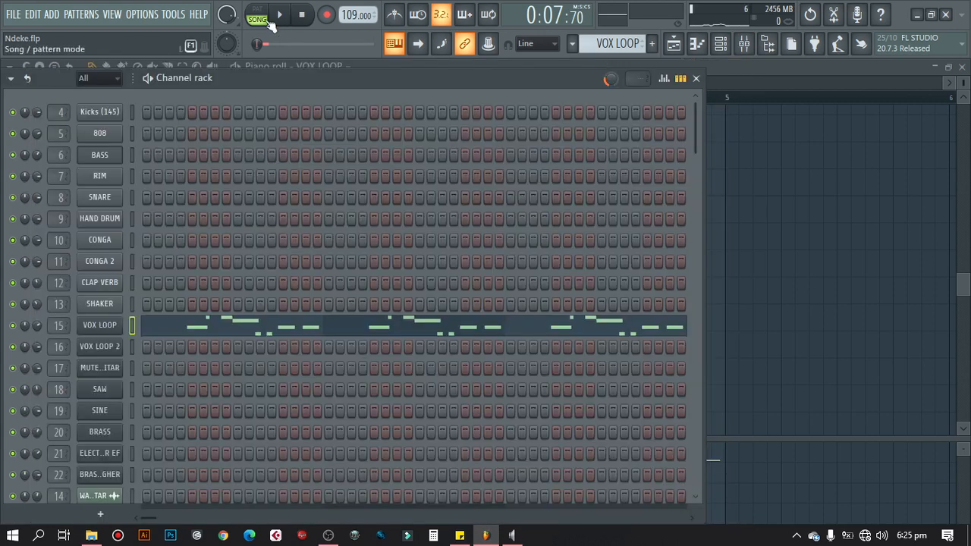
Step: Play the VOX LOOP pattern alone in pattern mode, view its notes in the piano roll, and stop playback
key("space")
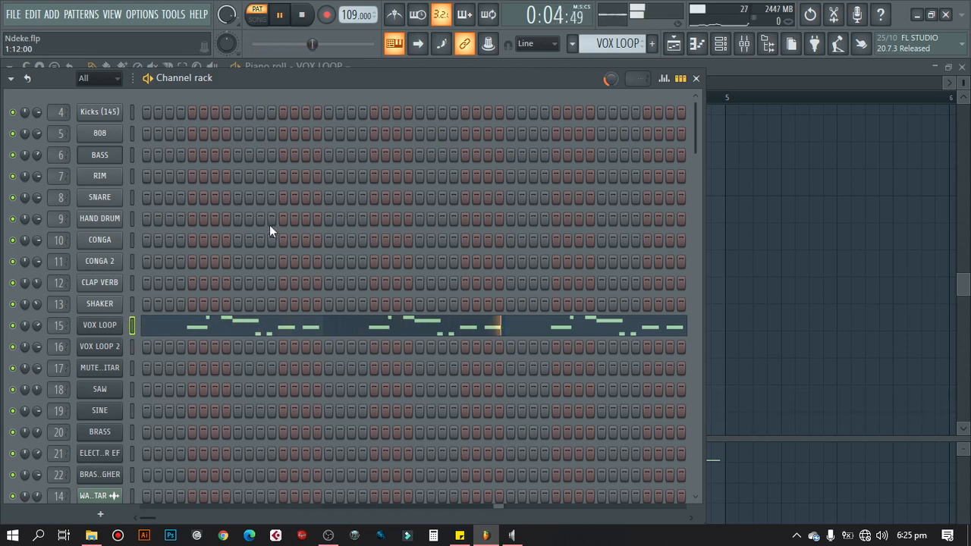
left_click(324, 325)
left_click(351, 334)
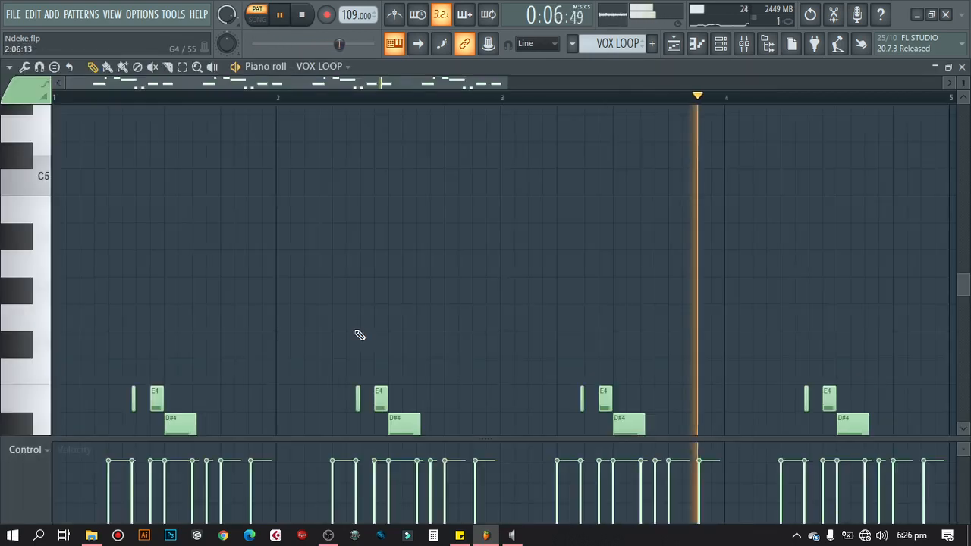
scroll(914, 321, "down", 6)
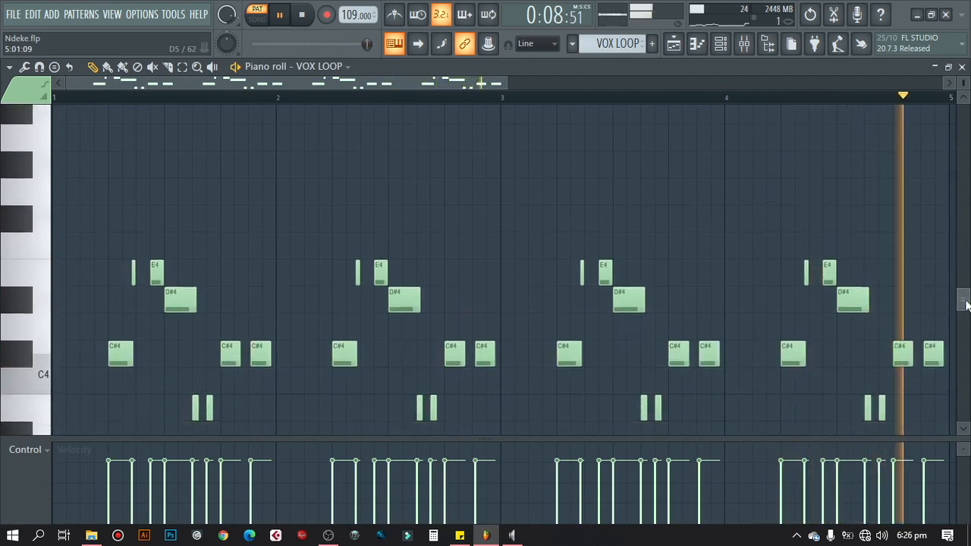
key("space")
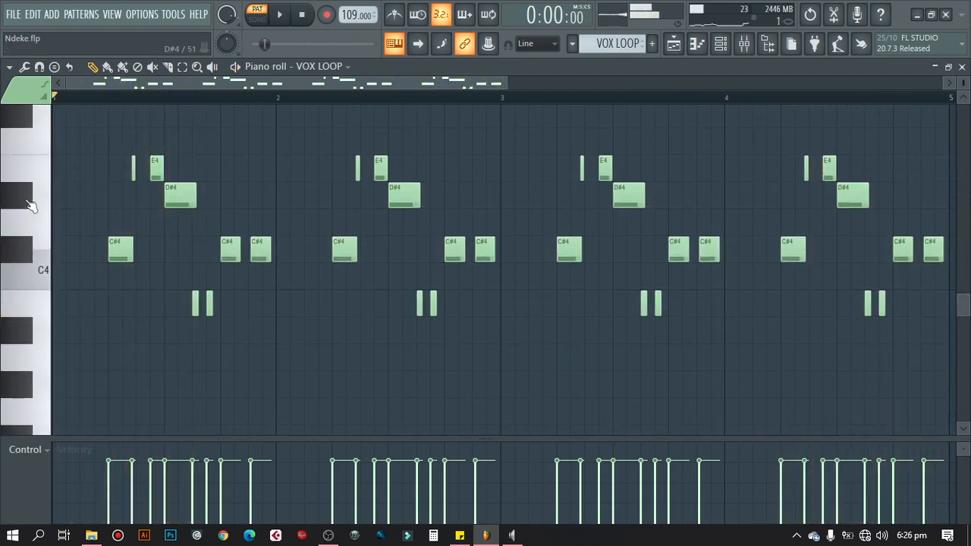
Step: Audition individual piano roll keys around C4 with the VOX LOOP sound, and close the piano roll
left_click(37, 228)
left_click(37, 329)
left_click(33, 232)
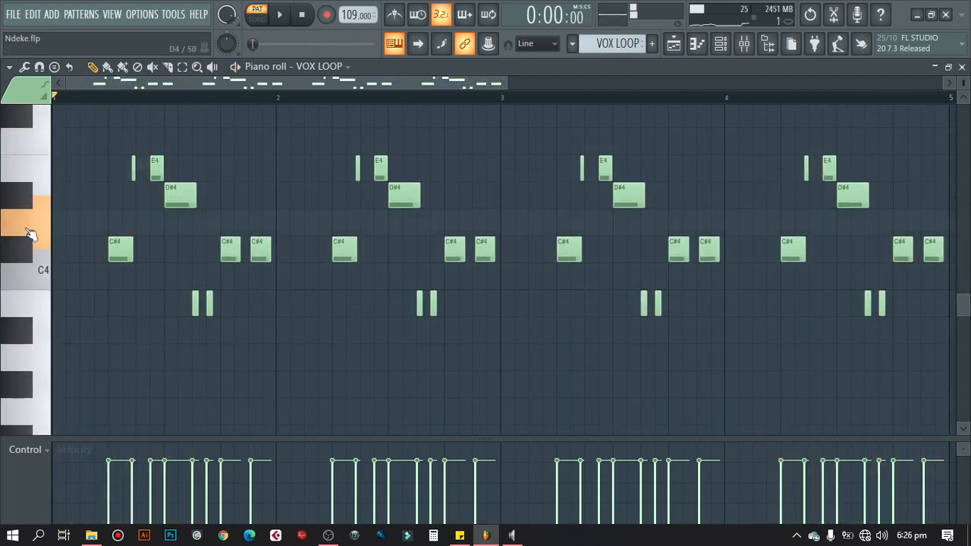
left_click(962, 67)
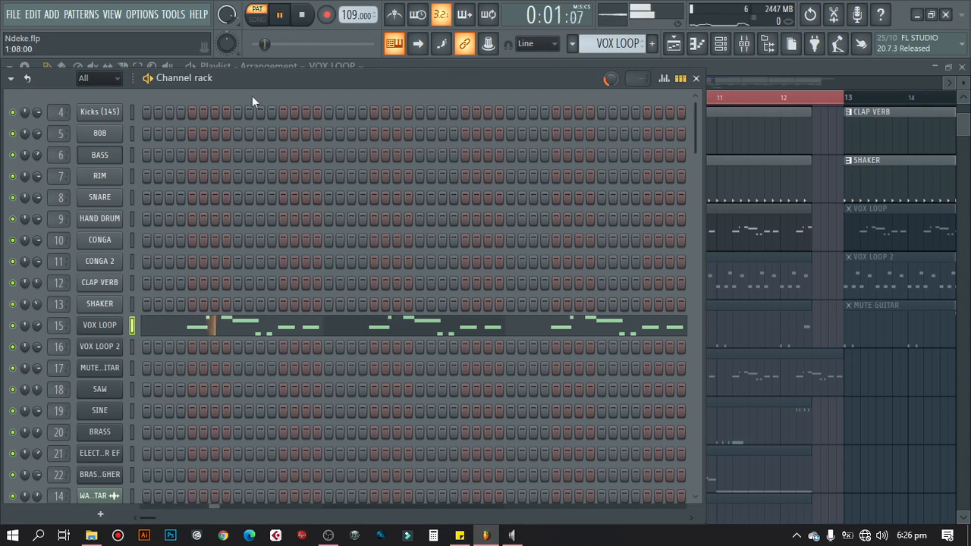
Step: Switch back to song mode and play the beat in the playlist with VOX LOOP included, checking it against the other tracks
key("space")
left_click(261, 23)
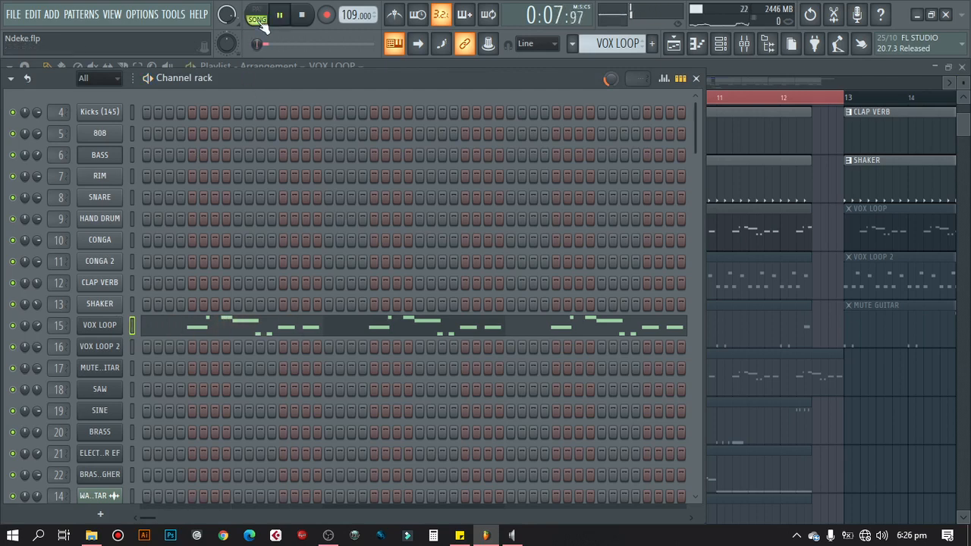
left_click(768, 74)
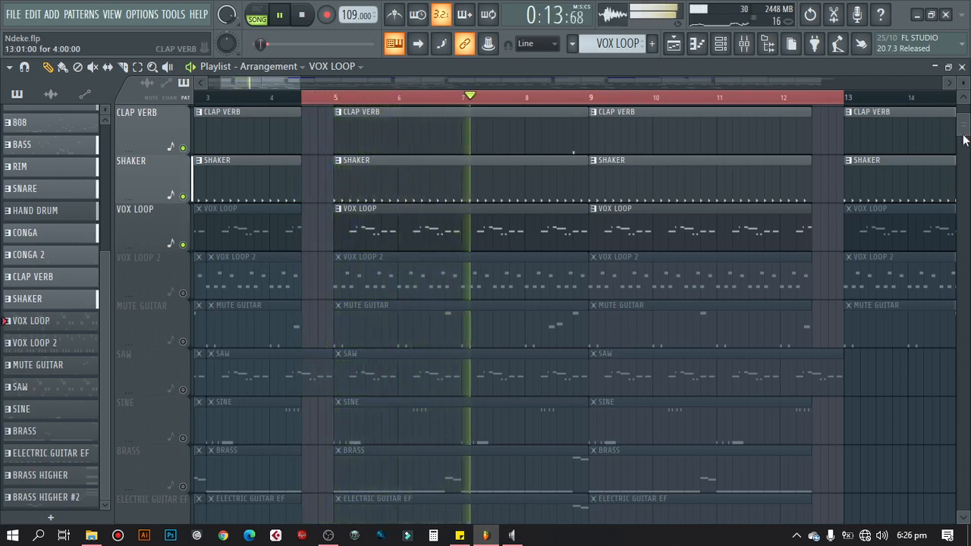
scroll(958, 148, "down", 3)
scroll(962, 142, "up", 5)
scroll(962, 140, "down", 2)
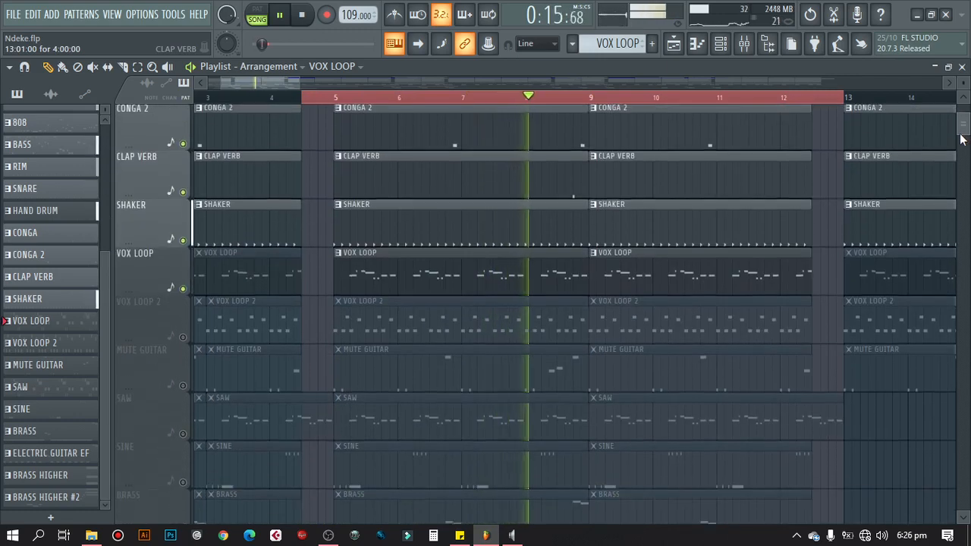
scroll(961, 140, "down", 1)
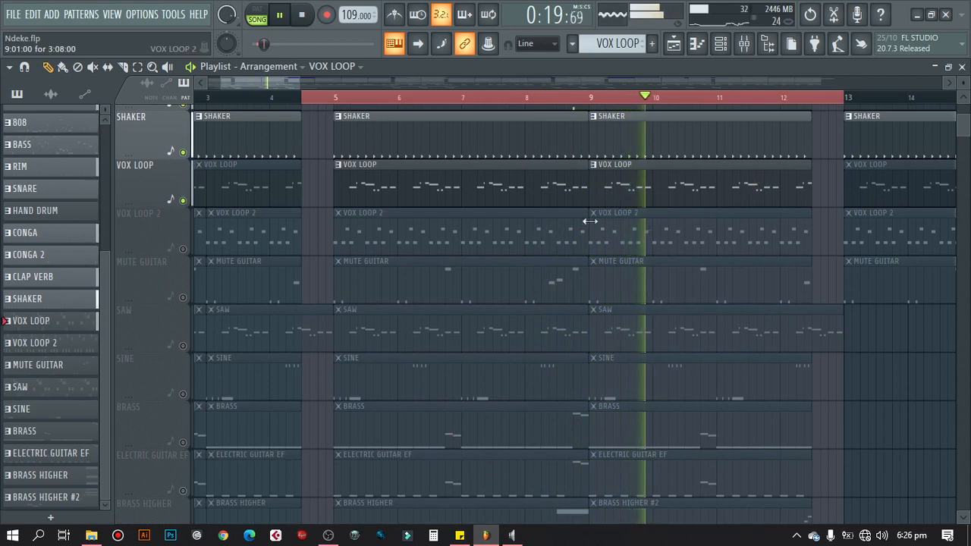
Step: Stop playback, unmute the VOX LOOP 2 track, and open its pattern and its Kontakt EXHALE instrument for inspection
key("space")
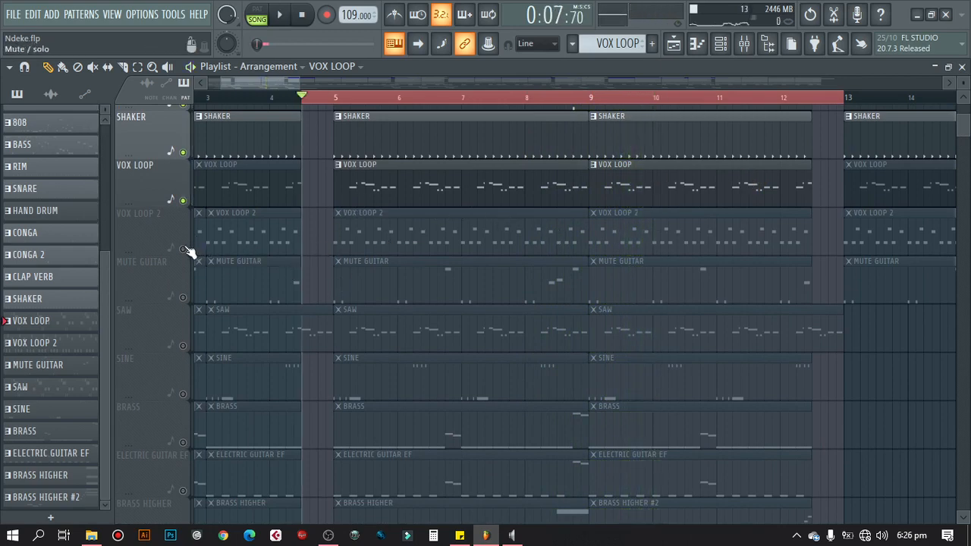
left_click(186, 249)
double_click(367, 223)
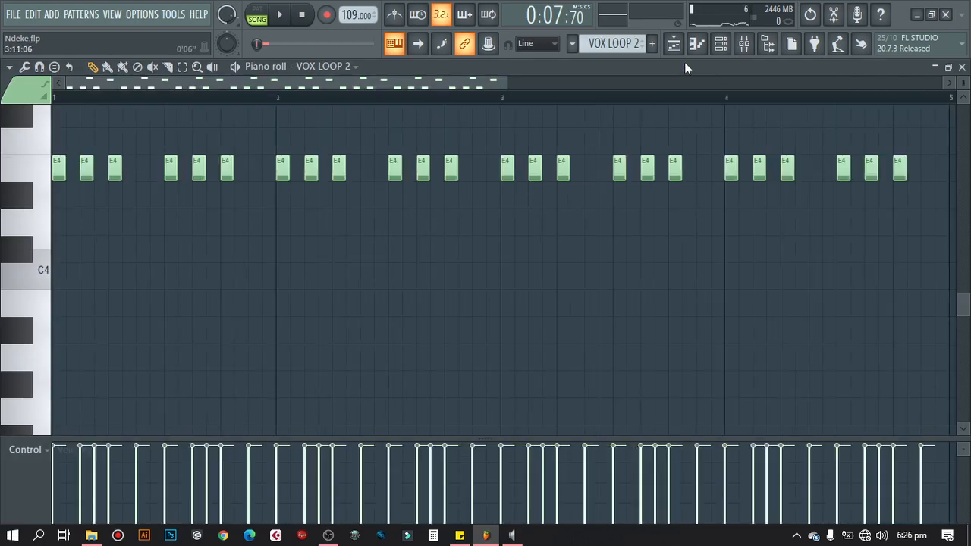
left_click(723, 46)
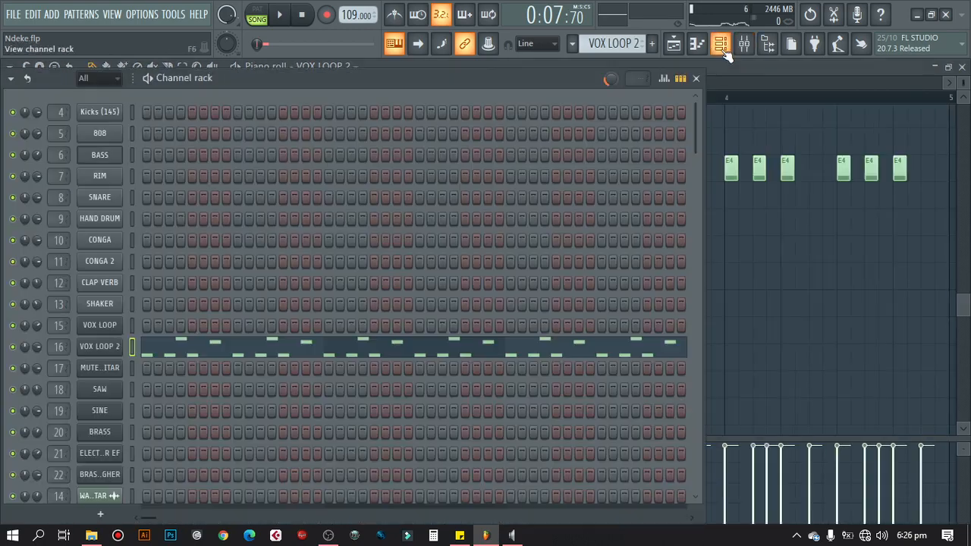
left_click(95, 352)
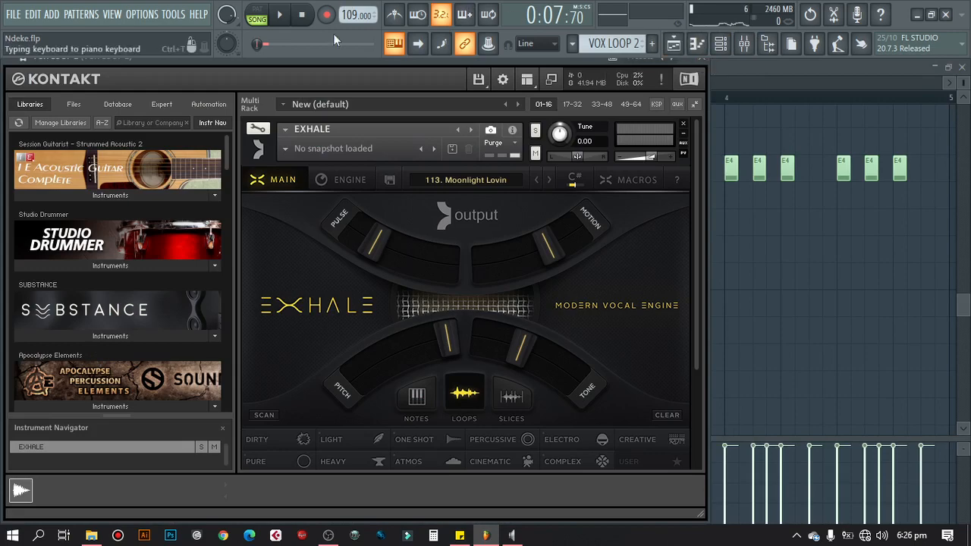
Step: Play the VOX LOOP 2 pattern alone in pattern mode, view all its notes in the piano roll, and stop playback
key("l")
key("space")
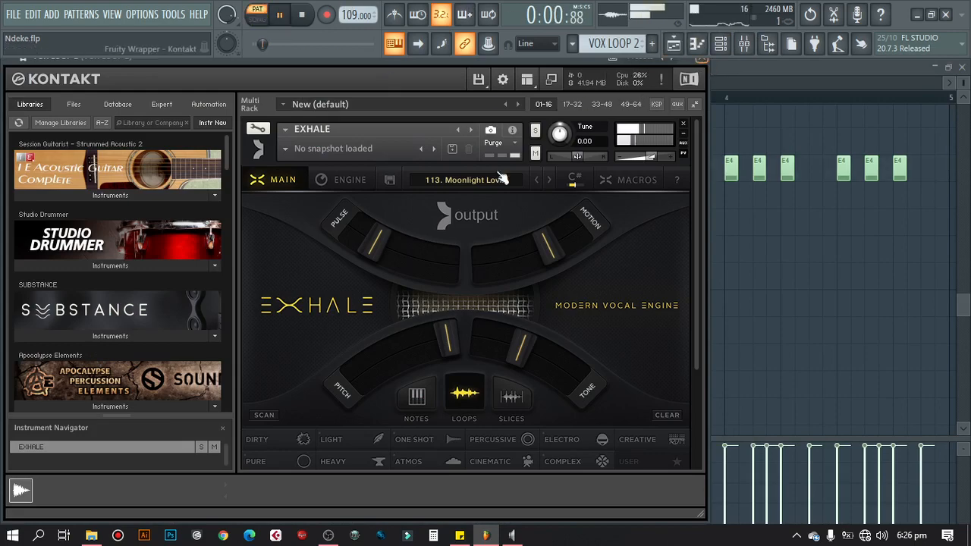
left_click(699, 64)
left_click(265, 355)
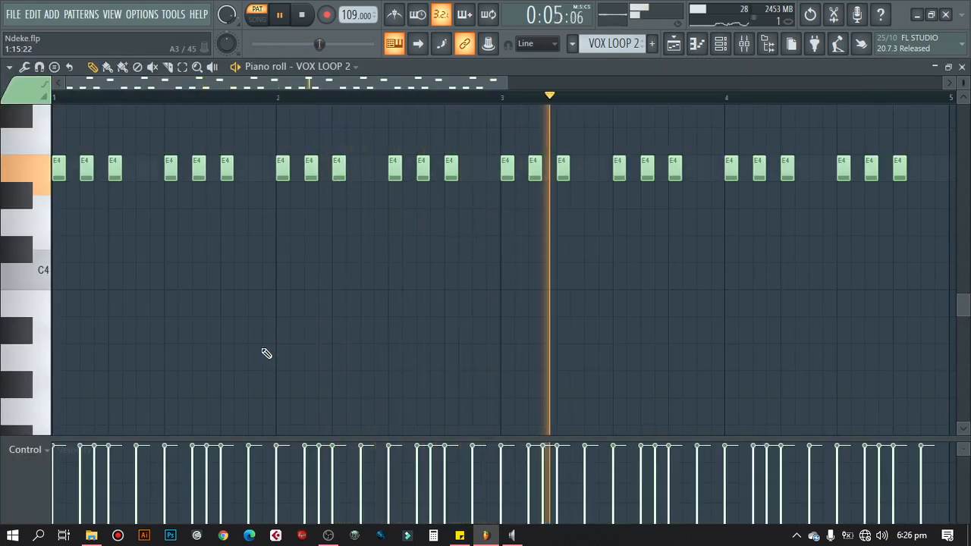
left_click_drag(963, 302, 959, 291)
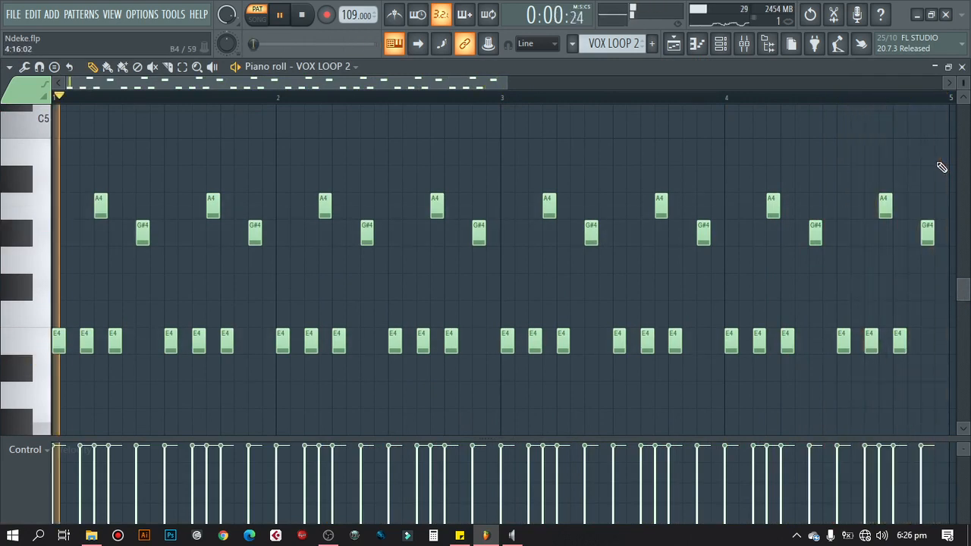
key("space")
left_click(962, 67)
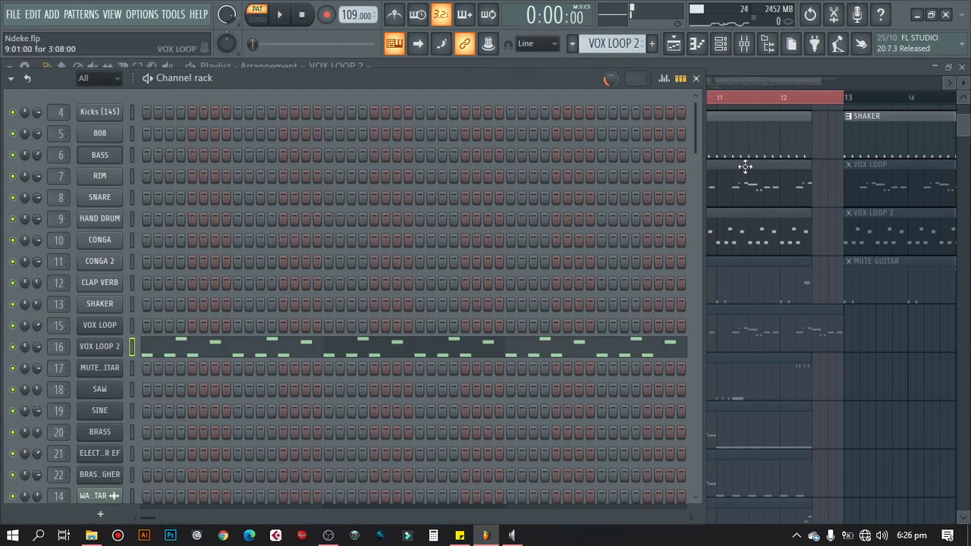
Step: Return to the playlist, play the beat in song mode with VOX LOOP 2 included, and stop playback
left_click(765, 64)
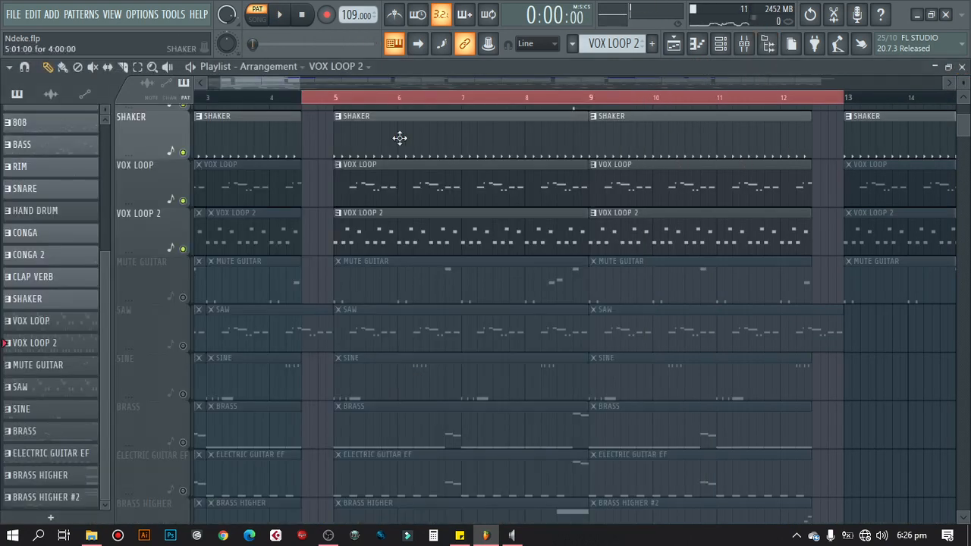
key("space")
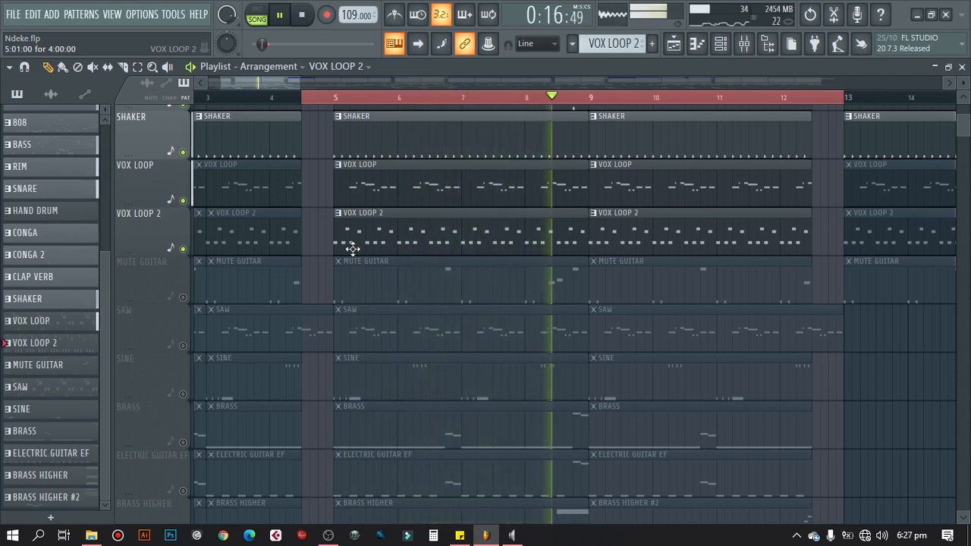
key("space")
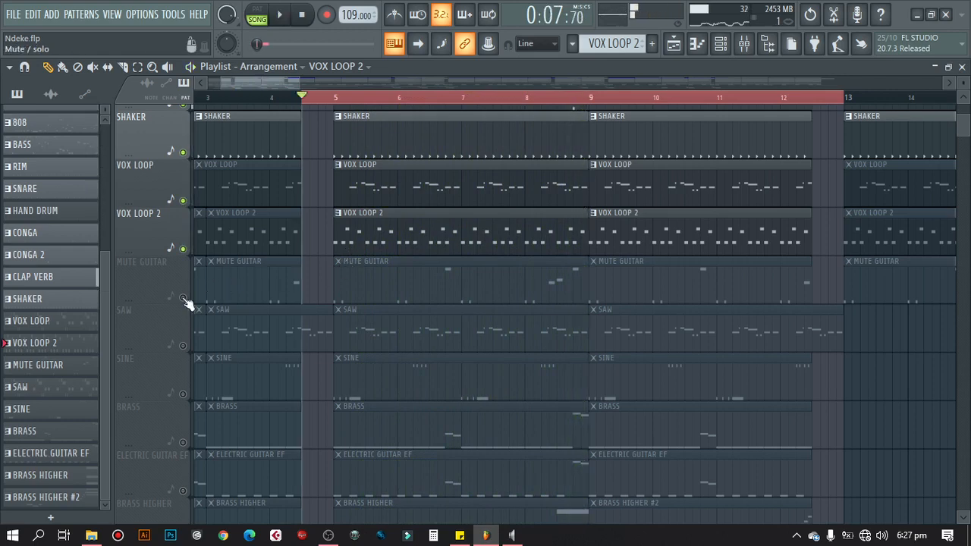
Step: Unmute the MUTE GUITAR track, open its pattern, and bring its Kontakt Mute&Slap instrument fully into view
left_click(183, 298)
double_click(394, 286)
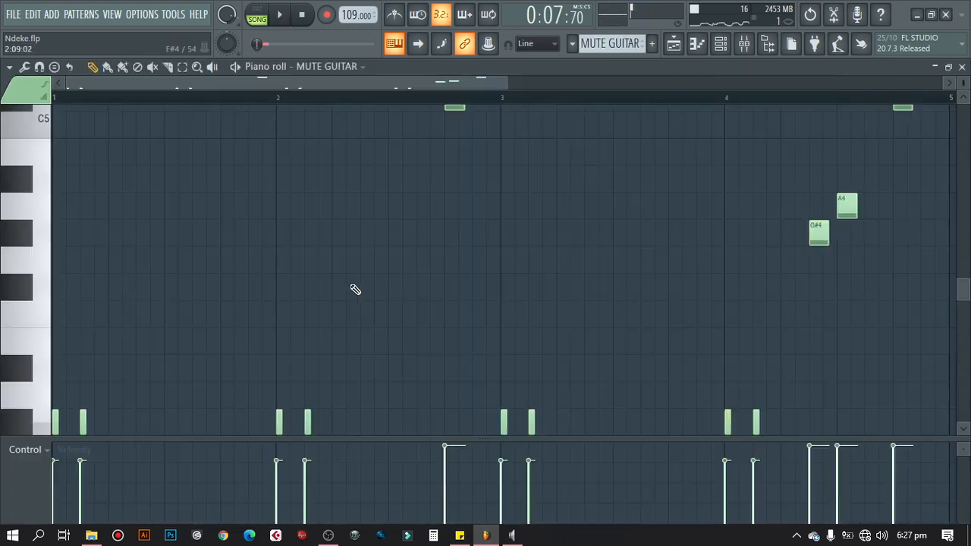
left_click(721, 43)
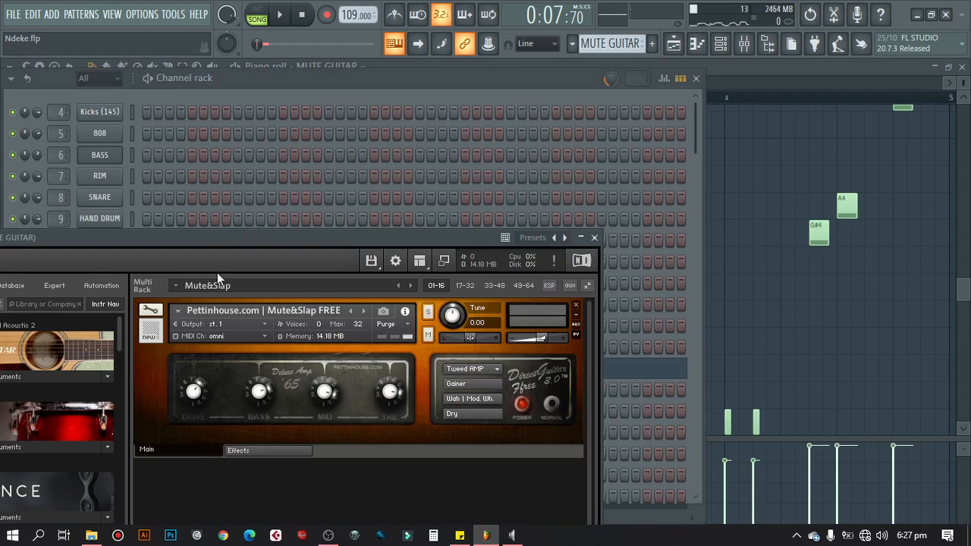
left_click_drag(239, 230, 402, 100)
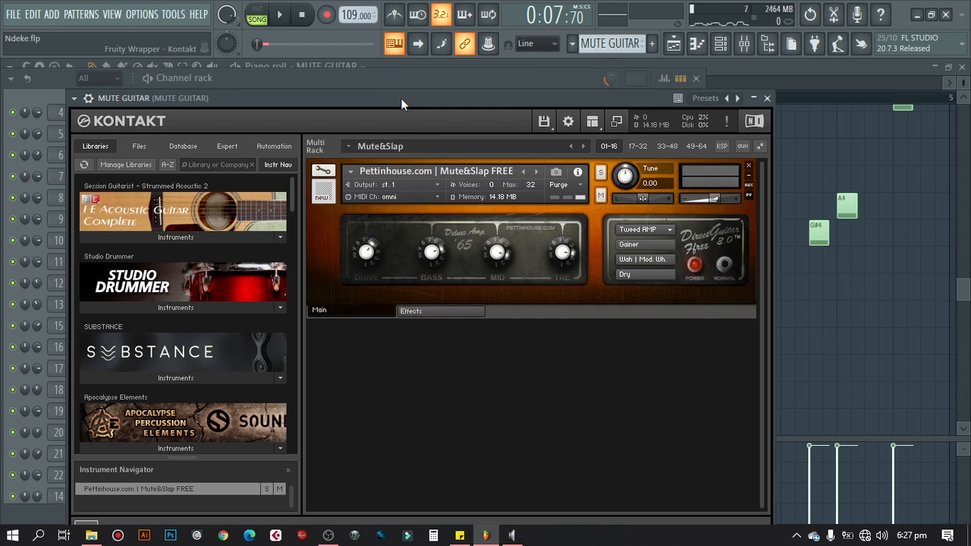
Step: Audition the Mute&Slap guitar sound with a few notes, and close the Kontakt plugin
key("w")
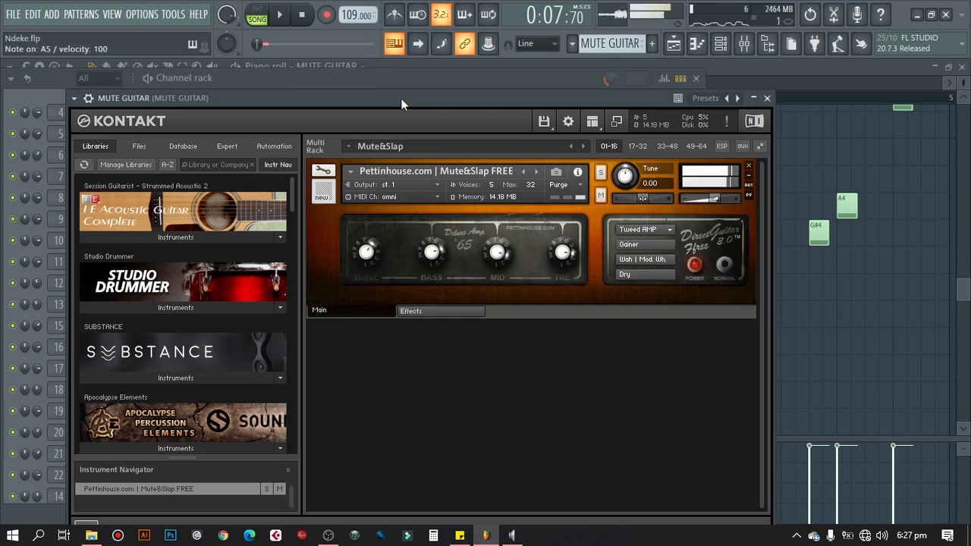
key("w")
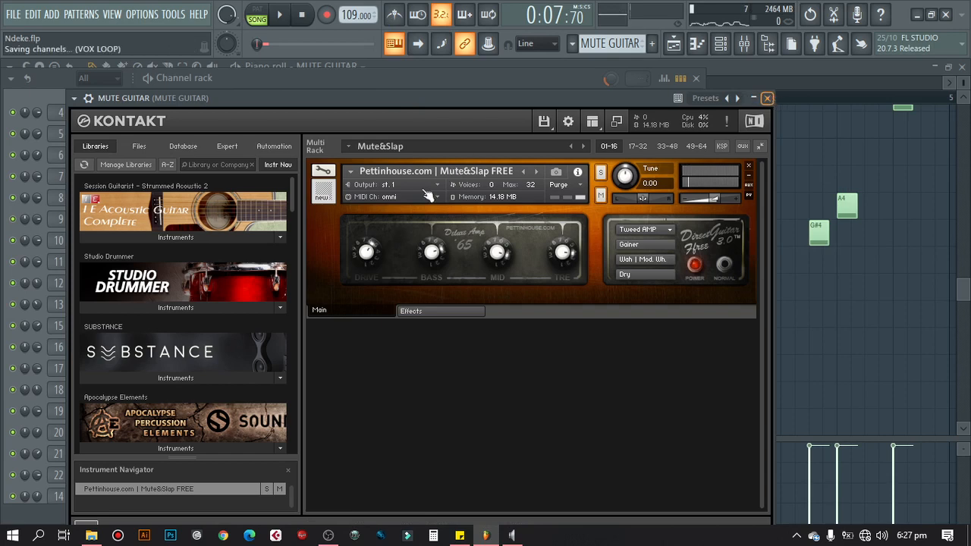
left_click(752, 124)
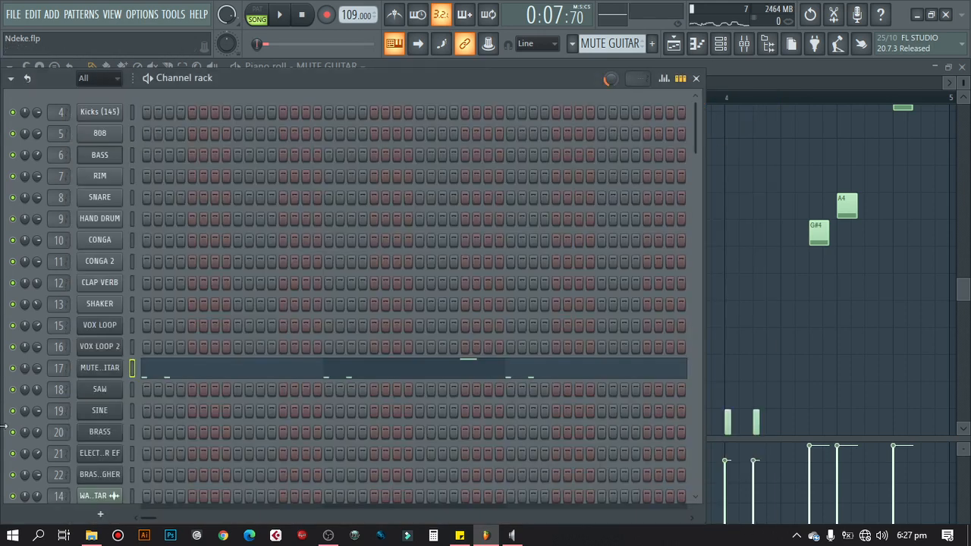
Step: Open the SAW channel's Minimonsta synth, audition a few notes with it, and close the plugin
left_click(107, 393)
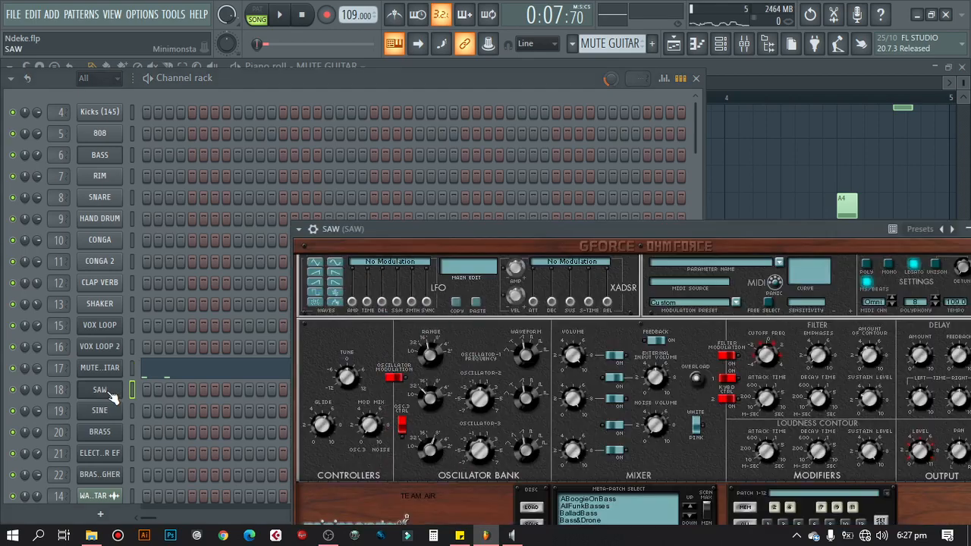
left_click_drag(463, 225, 336, 73)
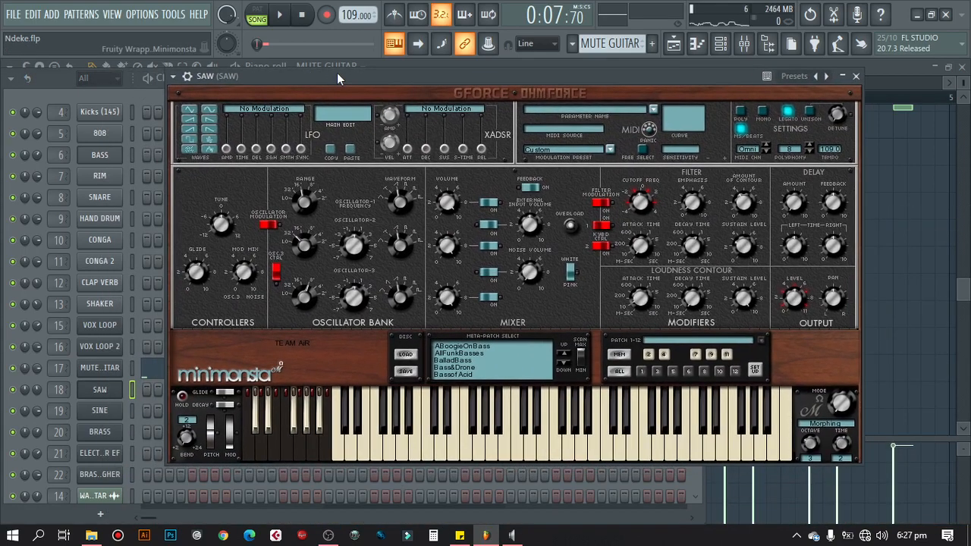
key("i")
key("r")
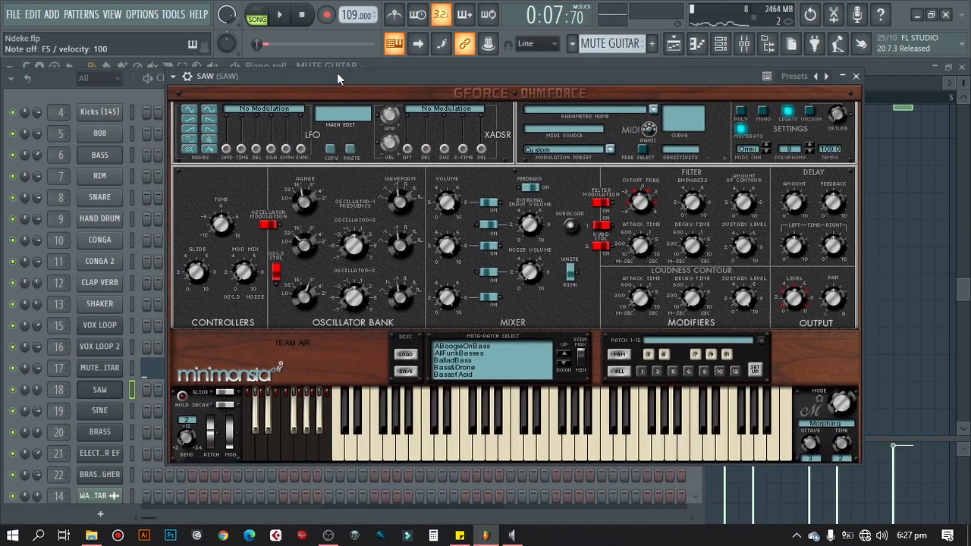
left_click(856, 76)
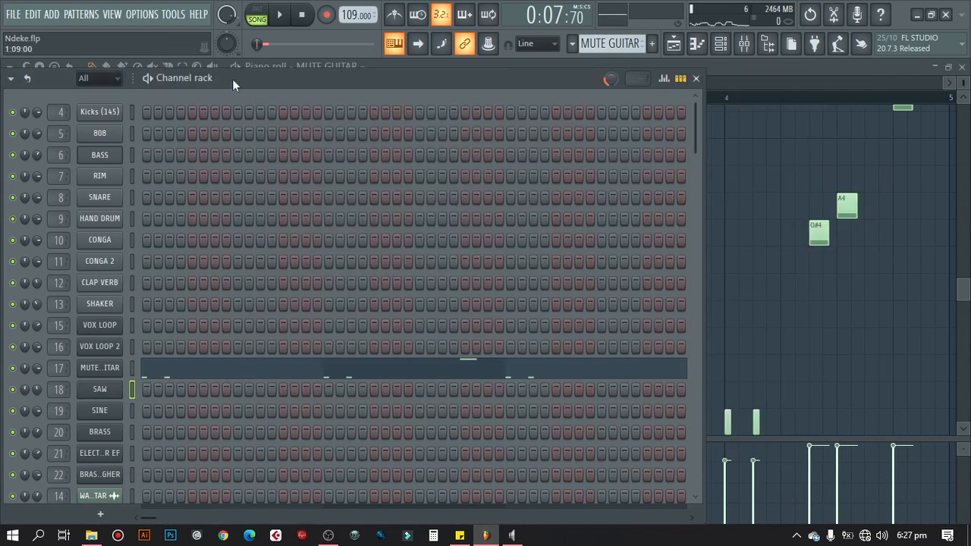
Step: Play the beat with MUTE GUITAR included, and examine the pattern's low and high notes in the piano roll
left_click(280, 14)
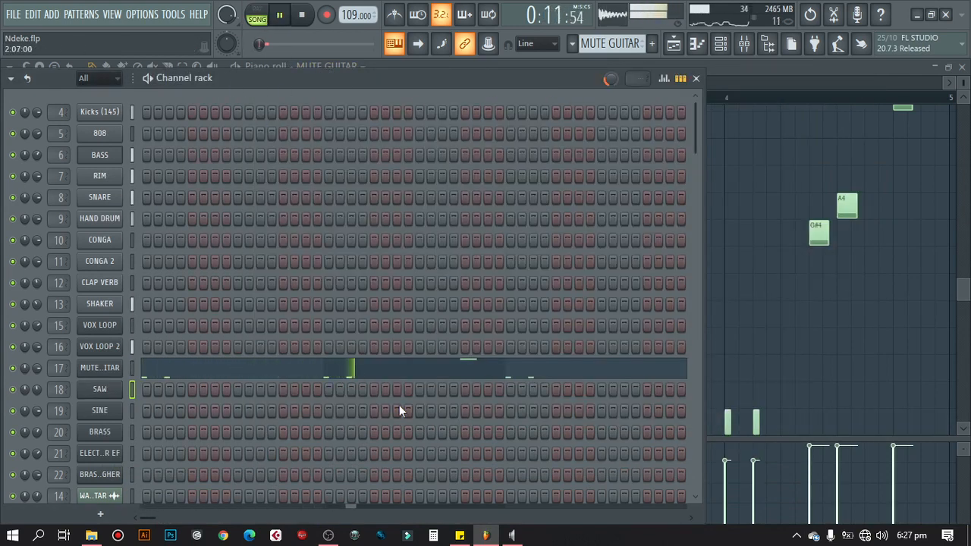
key("space")
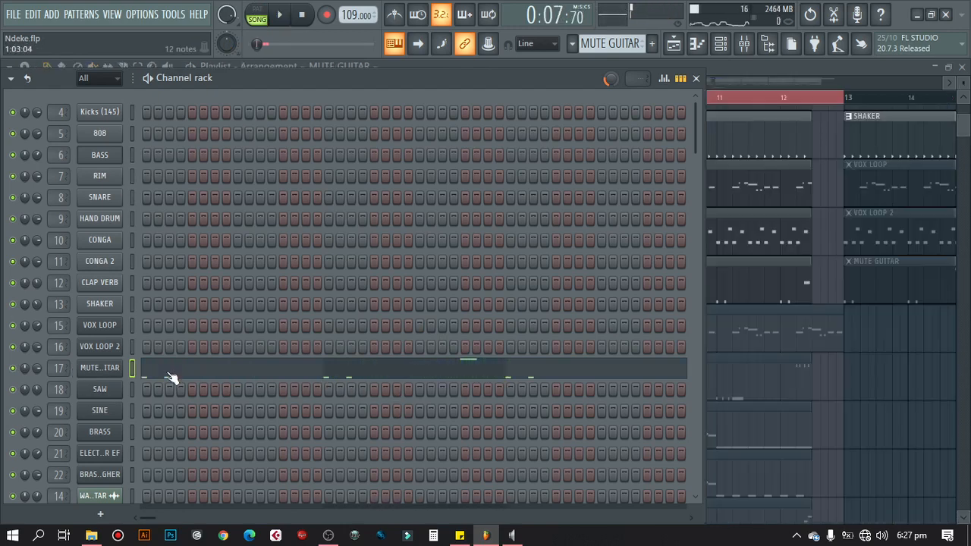
left_click(171, 377)
left_click_drag(964, 296, 964, 308)
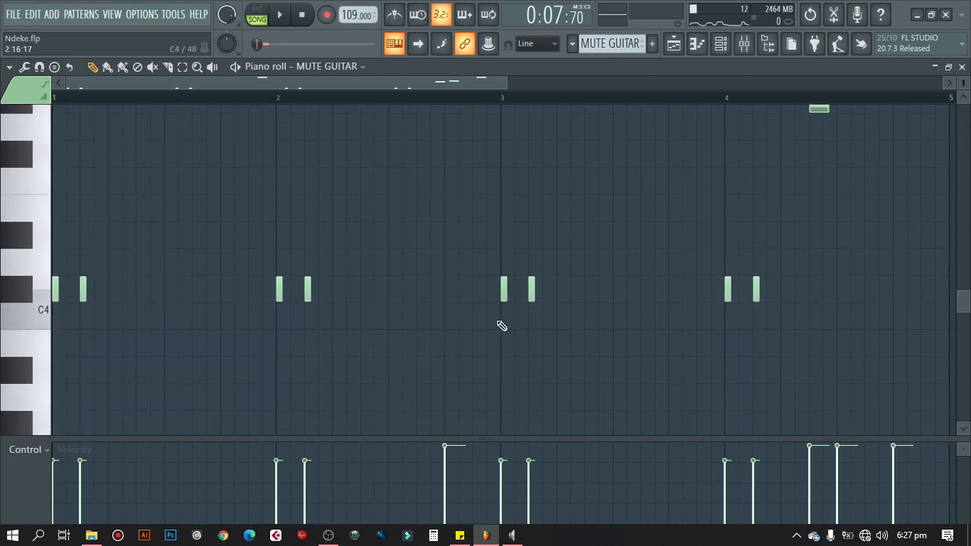
key("space")
left_click_drag(966, 304, 962, 285)
key("space")
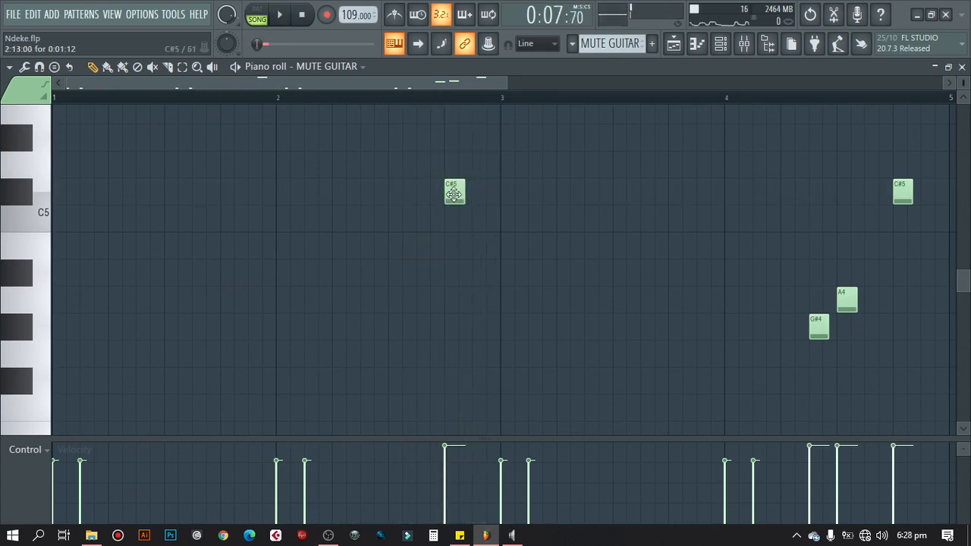
Step: Open the properties of the C#5 note in bar 2 of MUTE GUITAR, and close them without changes
double_click(454, 193)
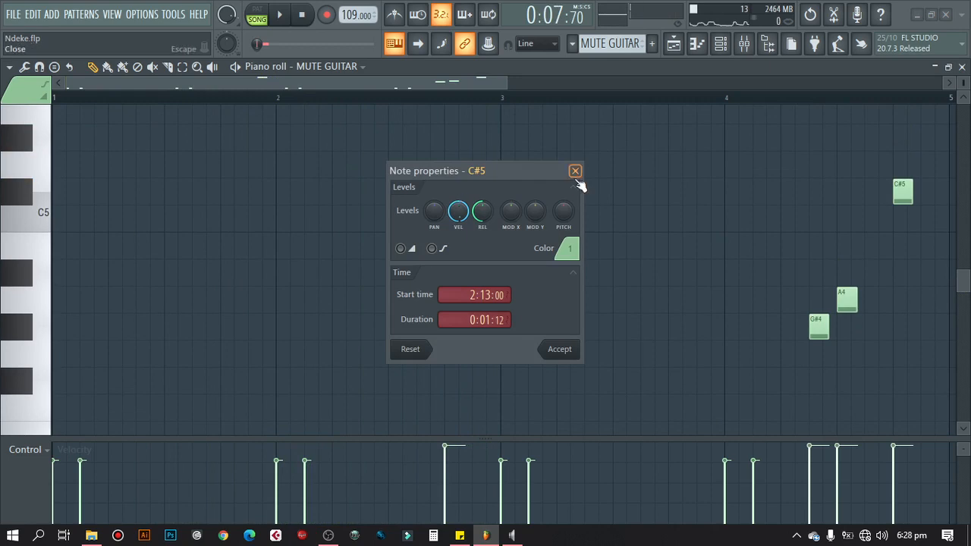
left_click(575, 170)
left_click(454, 191)
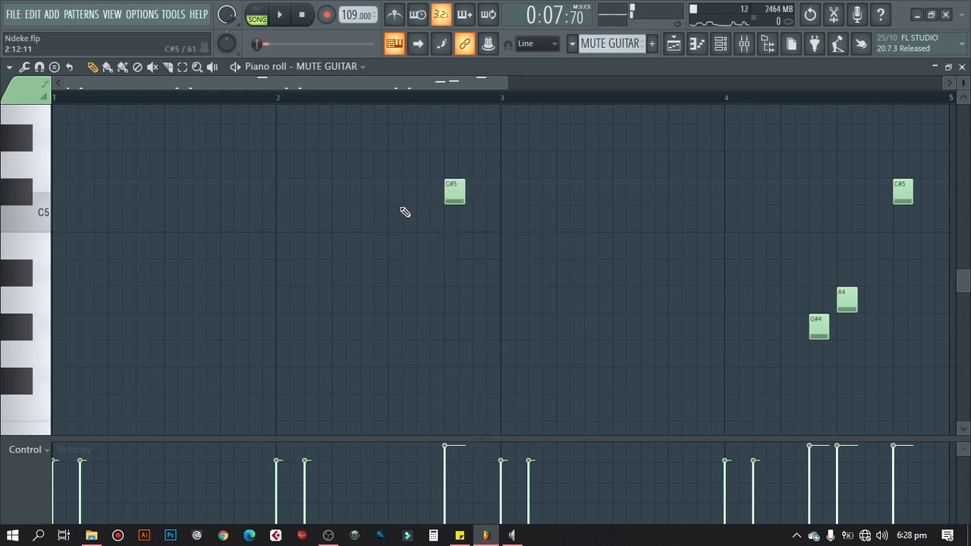
Step: Audition the C#5 key repeatedly with the MUTE GUITAR sound, and close the piano roll
left_click(43, 282)
left_click(17, 201)
left_click(17, 200)
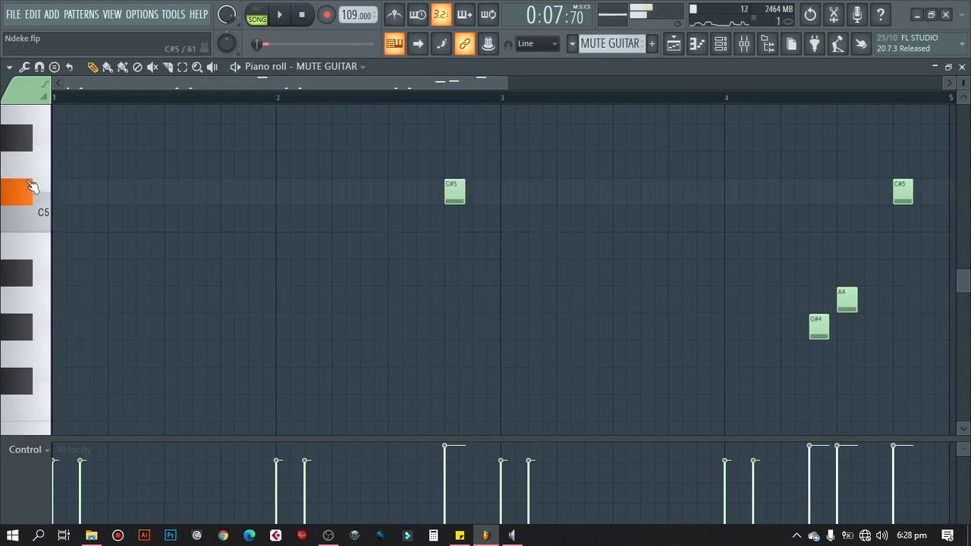
left_click(44, 194)
left_click(42, 200)
left_click(18, 195)
left_click(962, 67)
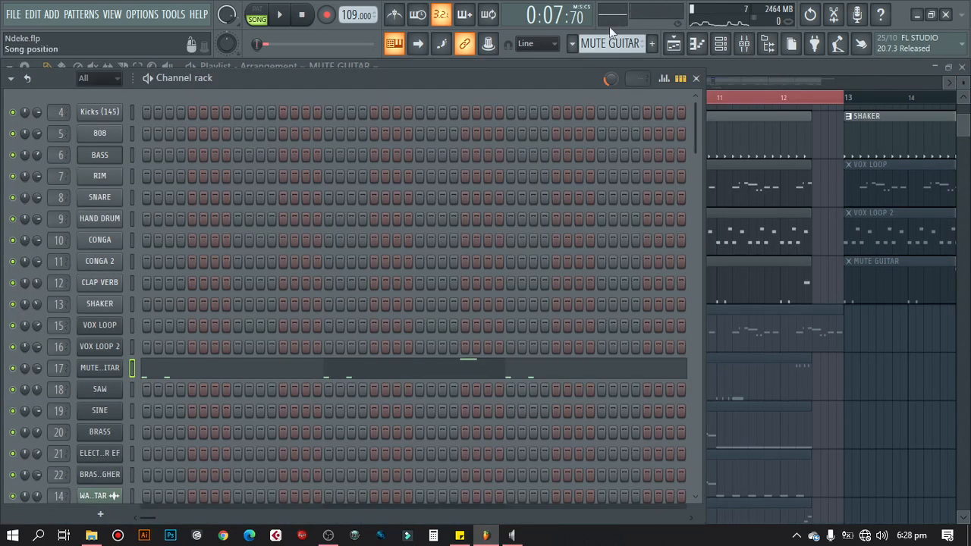
Step: Unmute the SAW track in the playlist, open its pattern, switch to pattern mode, and open its Minimonsta synth
left_click(730, 70)
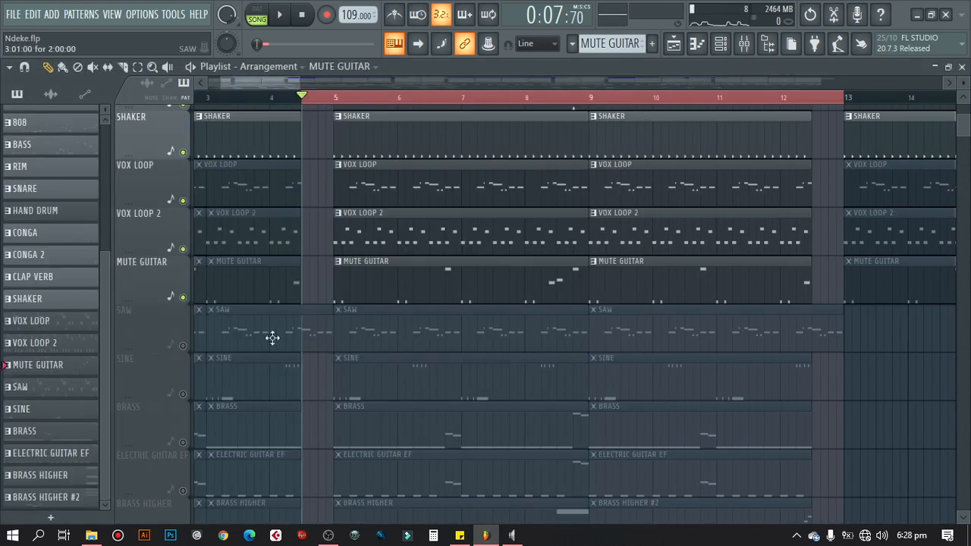
left_click(183, 346)
double_click(359, 323)
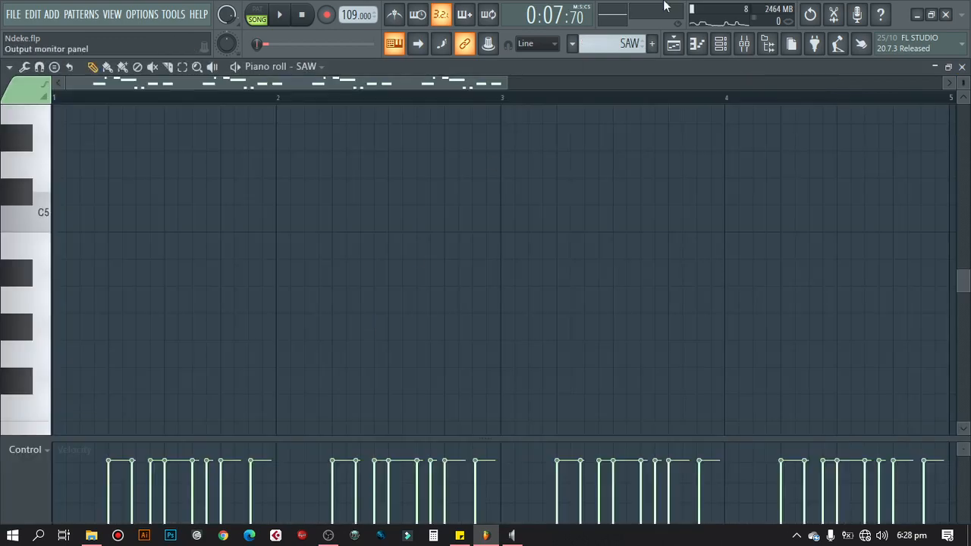
left_click(721, 43)
left_click(258, 16)
left_click(100, 389)
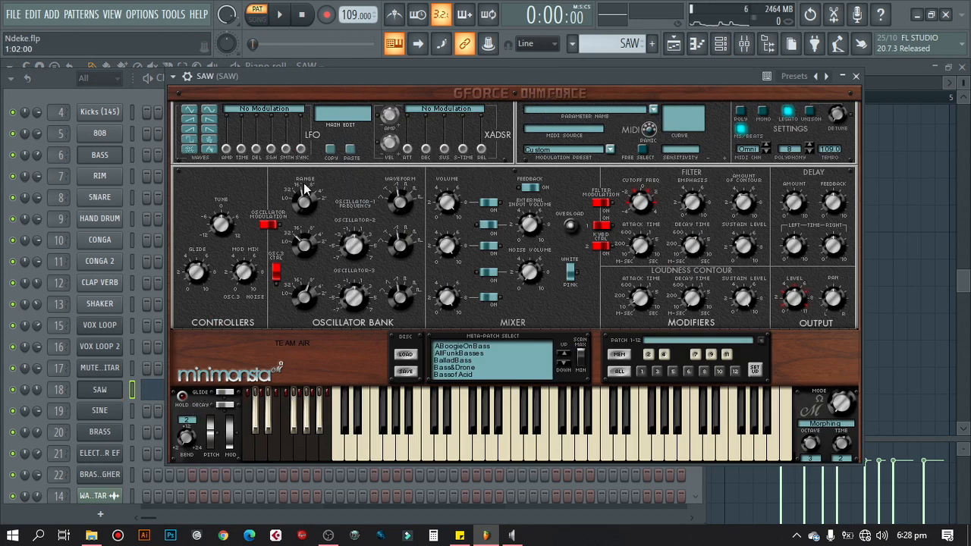
Step: Play the SAW pattern on its own, examine its notes in the piano roll, and stop playback
left_click(282, 15)
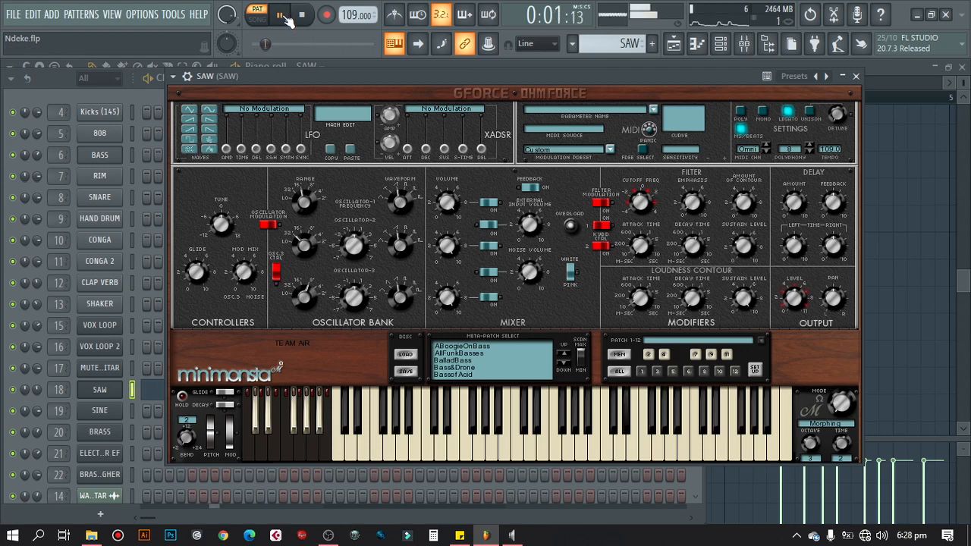
left_click_drag(345, 77, 348, 154)
left_click(865, 160)
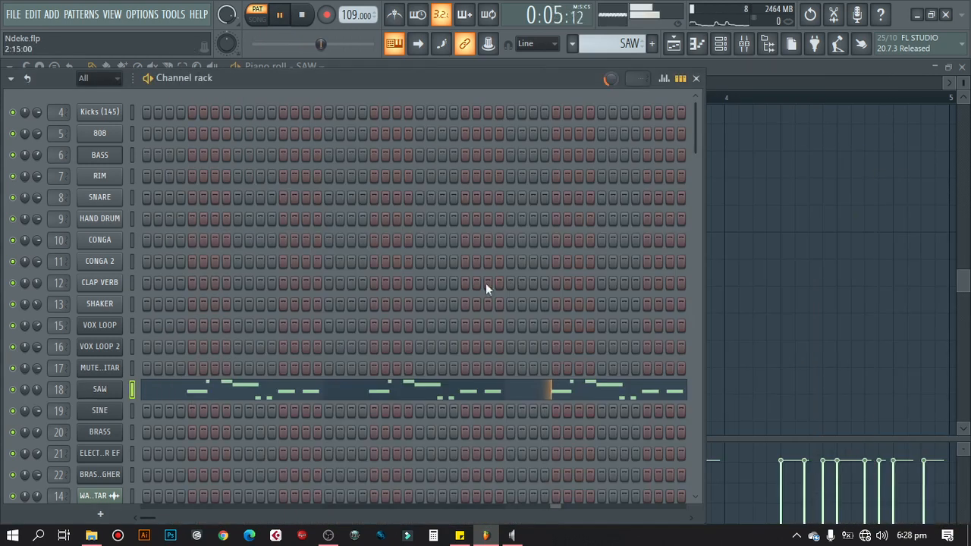
left_click(505, 391)
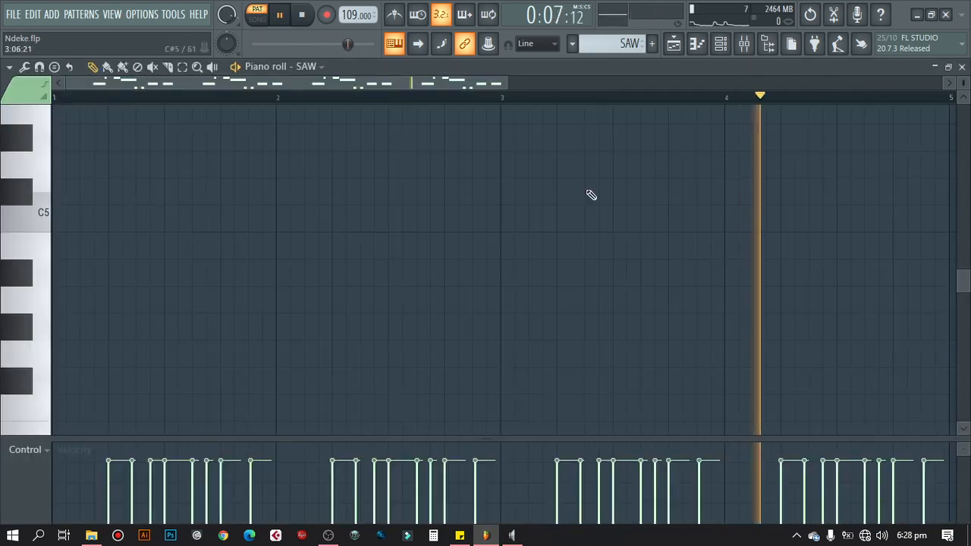
left_click_drag(962, 281, 965, 242)
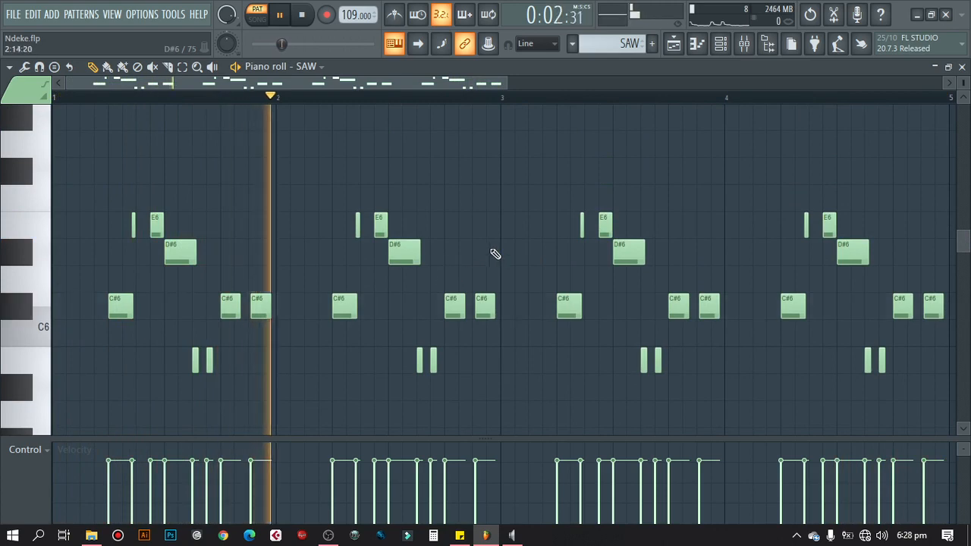
left_click(963, 66)
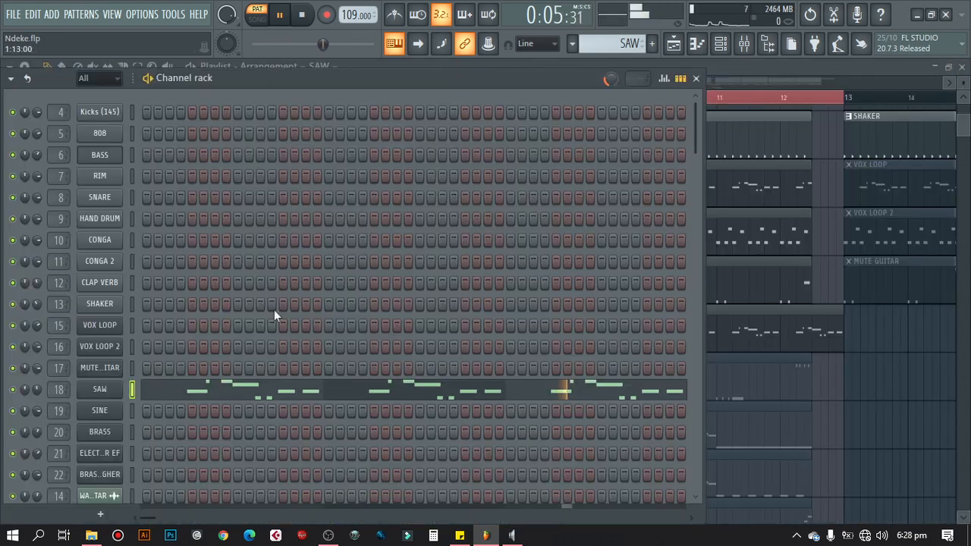
key("space")
Step: Reopen the SAW channel's Minimonsta synth to view its settings, and close it along with the channel rack
left_click(106, 390)
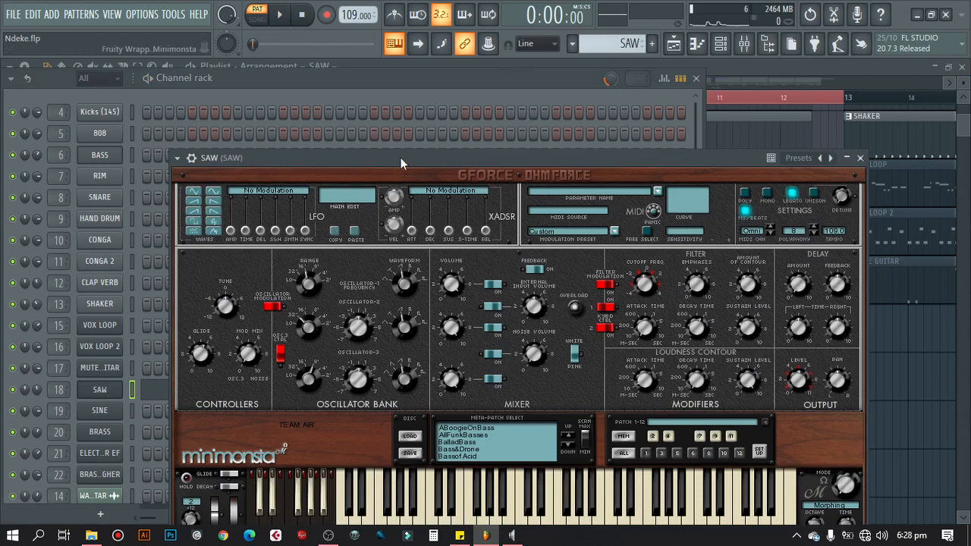
left_click_drag(400, 157, 388, 89)
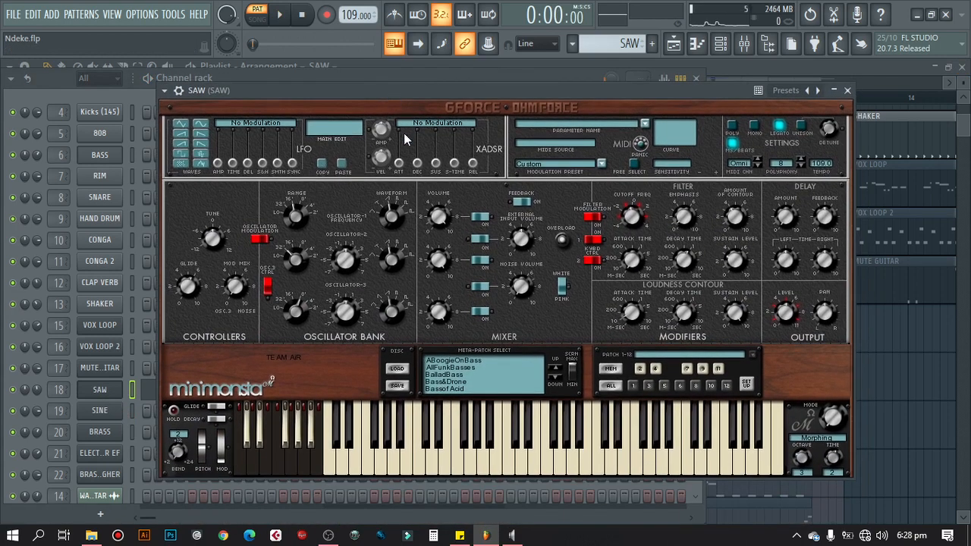
left_click(851, 92)
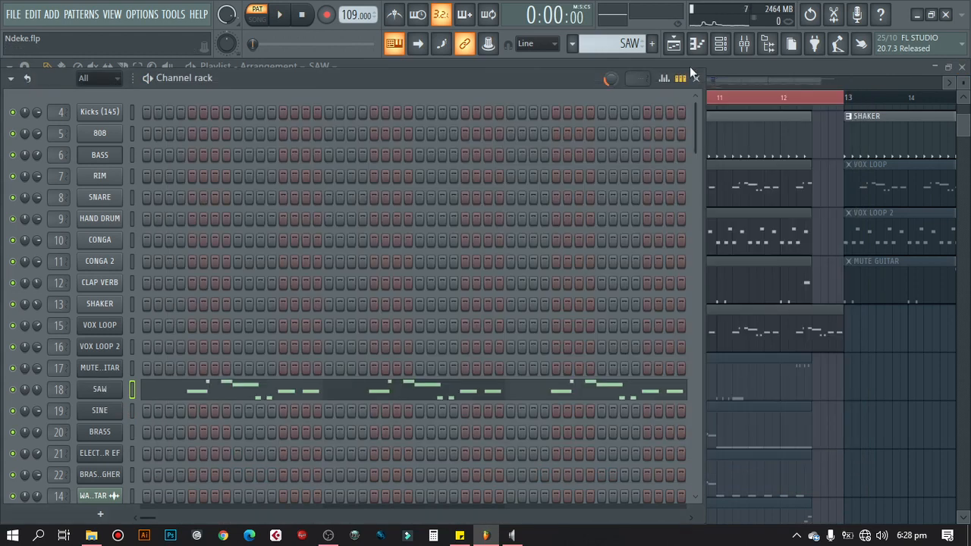
left_click(696, 78)
Step: Unmute the SINE track while the arrangement plays, and open its pattern and its Purity instrument
key("space")
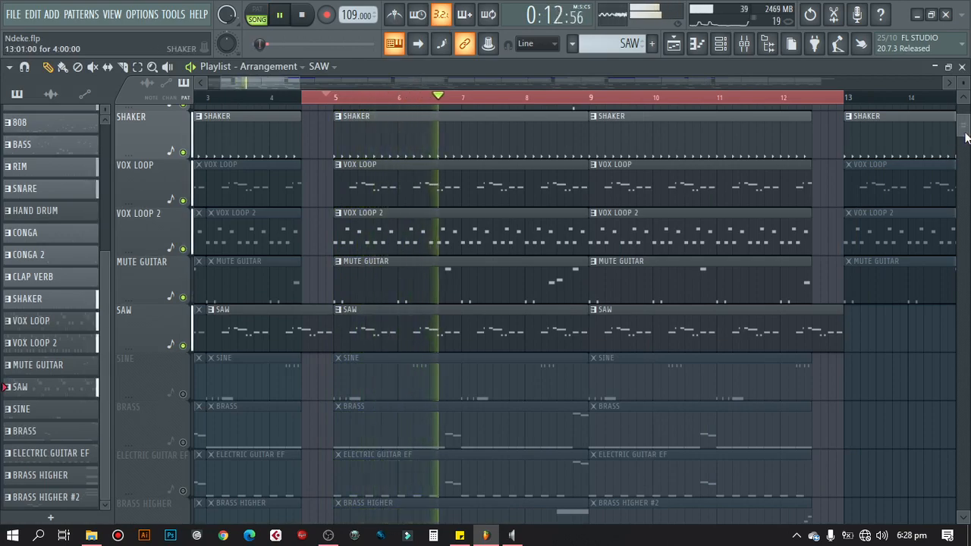
left_click_drag(966, 134, 965, 138)
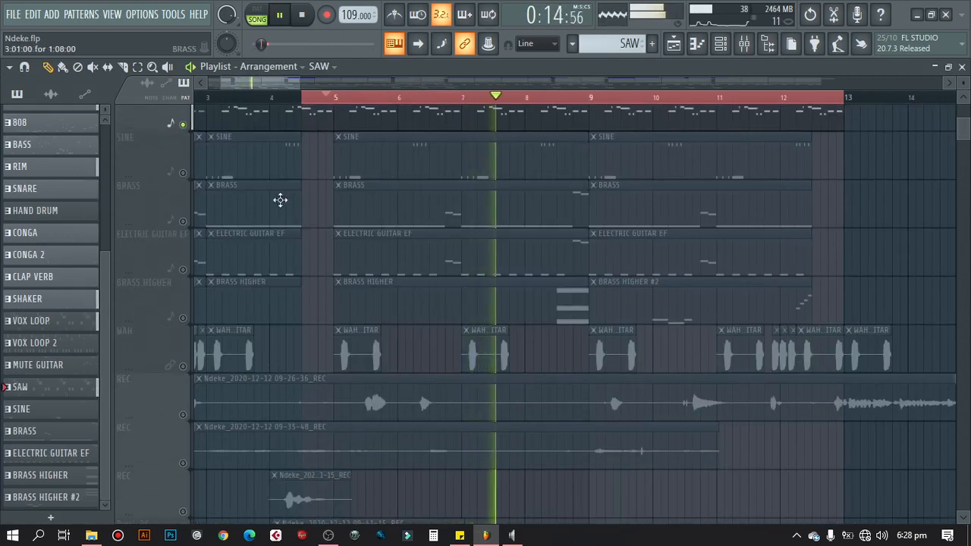
left_click(183, 173)
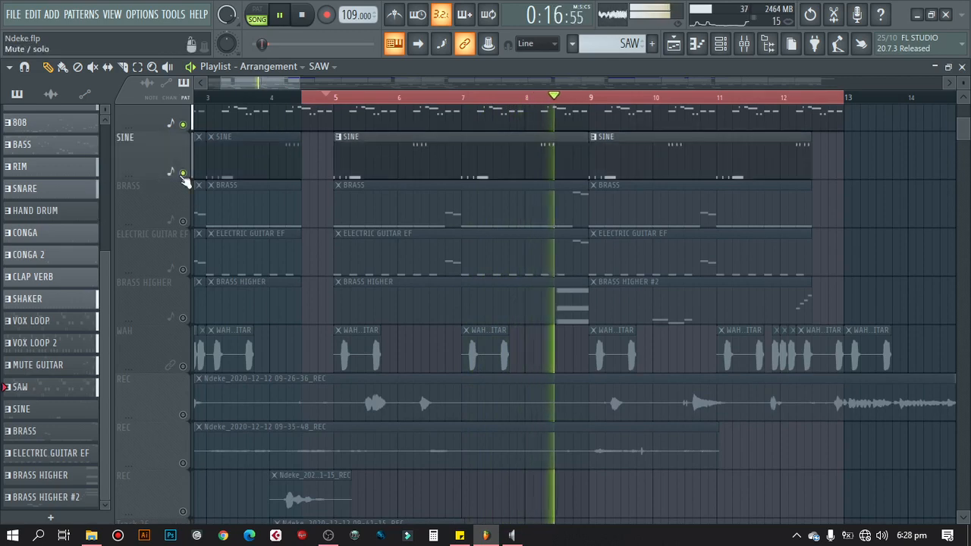
double_click(415, 158)
left_click(721, 43)
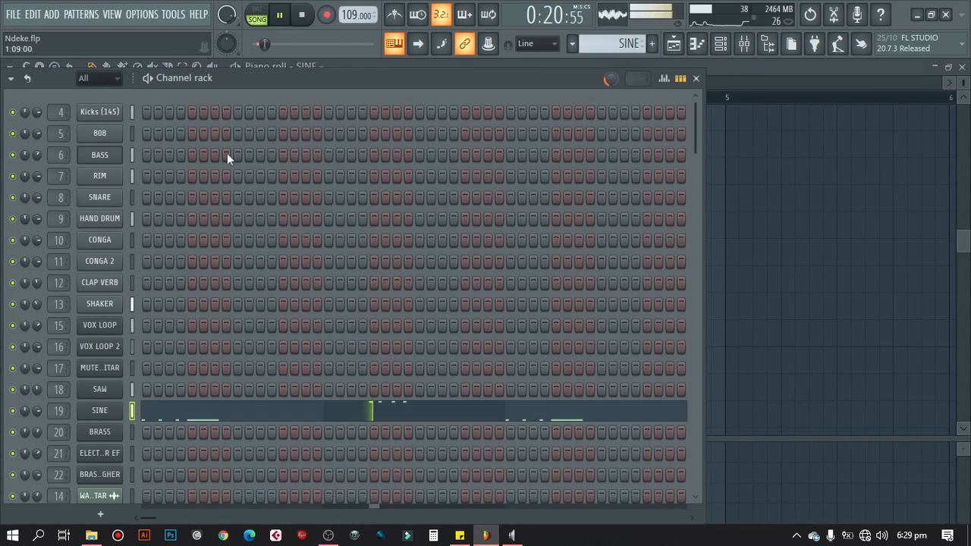
left_click(103, 412)
left_click_drag(397, 245, 475, 74)
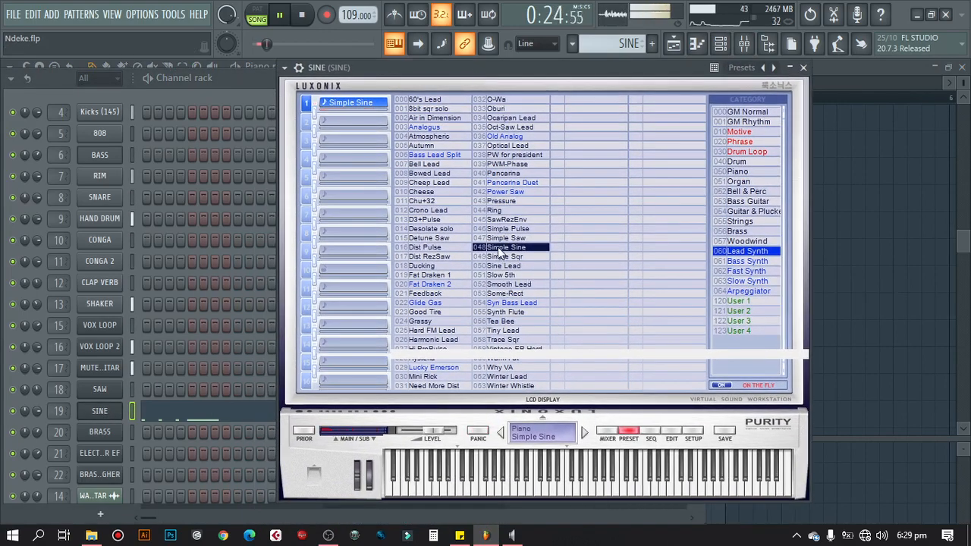
Step: Examine the SINE pattern's notes in the piano roll during playback, stop playback, and close the piano roll and Purity
left_click(174, 414)
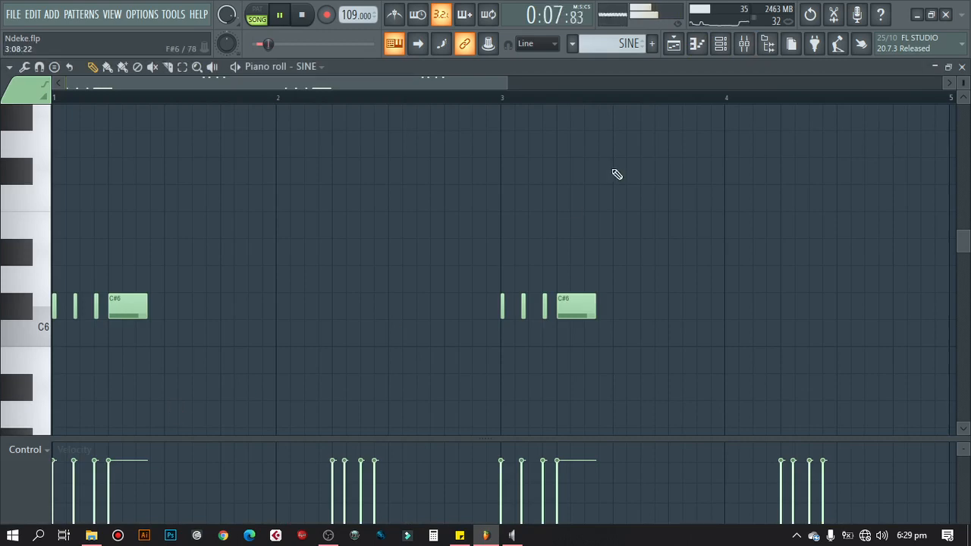
left_click_drag(509, 84, 673, 134)
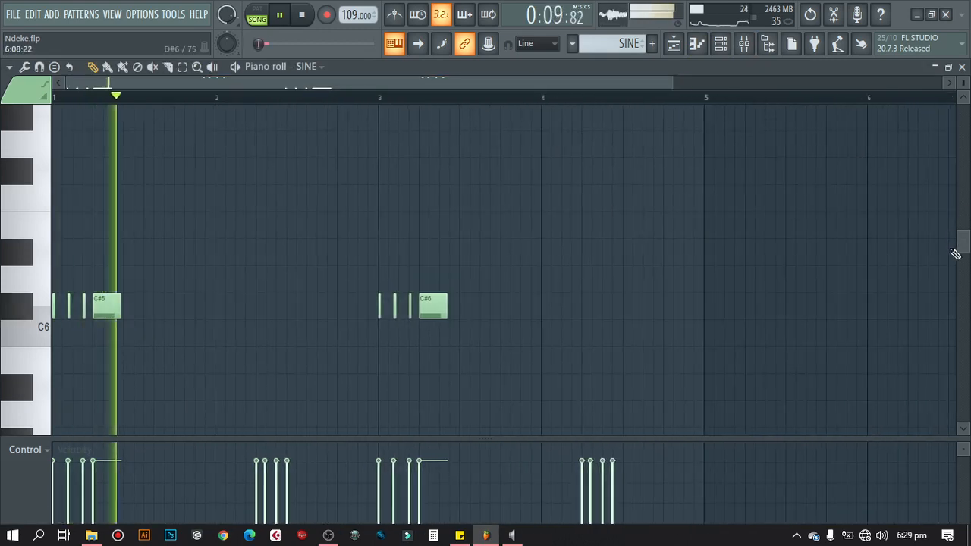
mouse_move(963, 241)
left_mouse_down()
mouse_move(963, 261)
mouse_move(963, 225)
mouse_move(960, 243)
left_mouse_up()
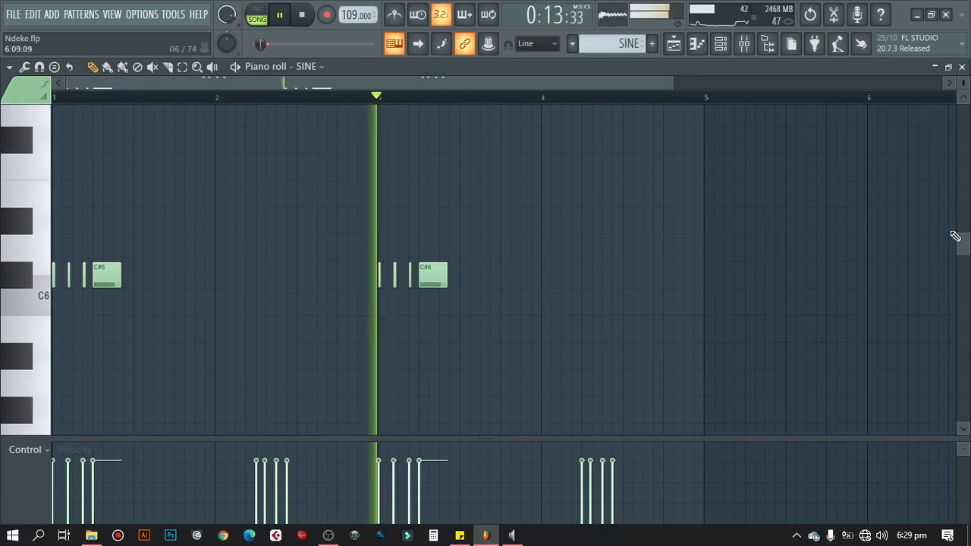
key("space")
left_click(963, 67)
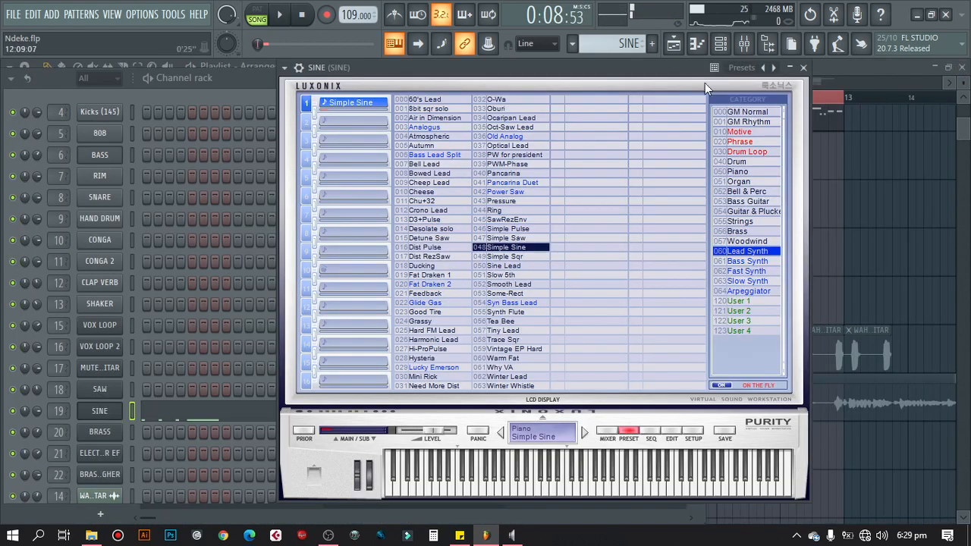
left_click(803, 68)
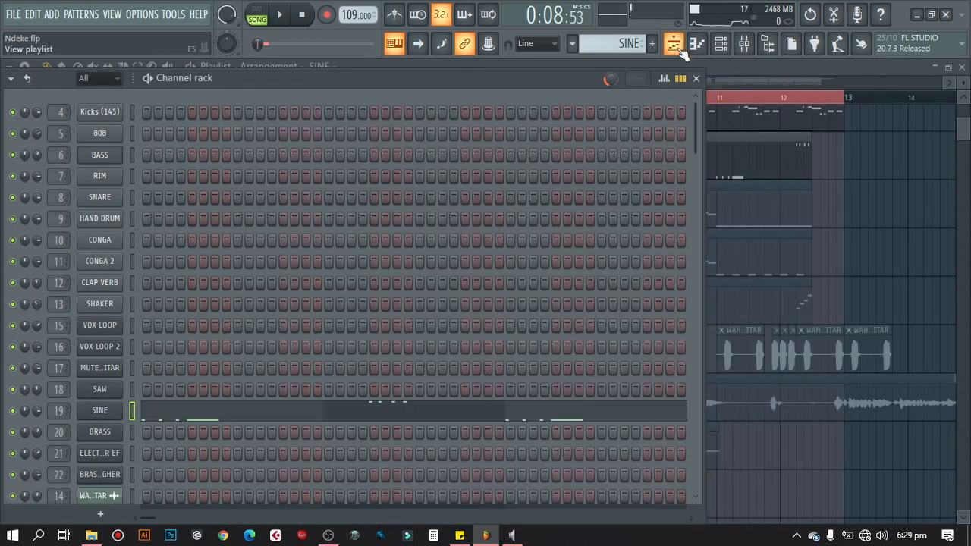
Step: Unmute the BRASS track in the playlist, play its pattern, and open its Nexus instrument to view the preset
left_click(675, 45)
left_click(184, 222)
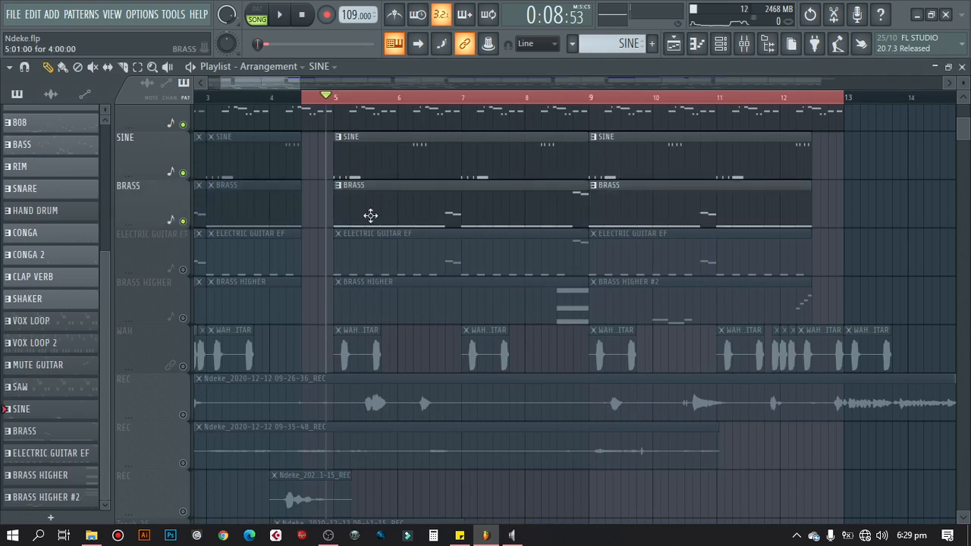
double_click(372, 213)
key("space")
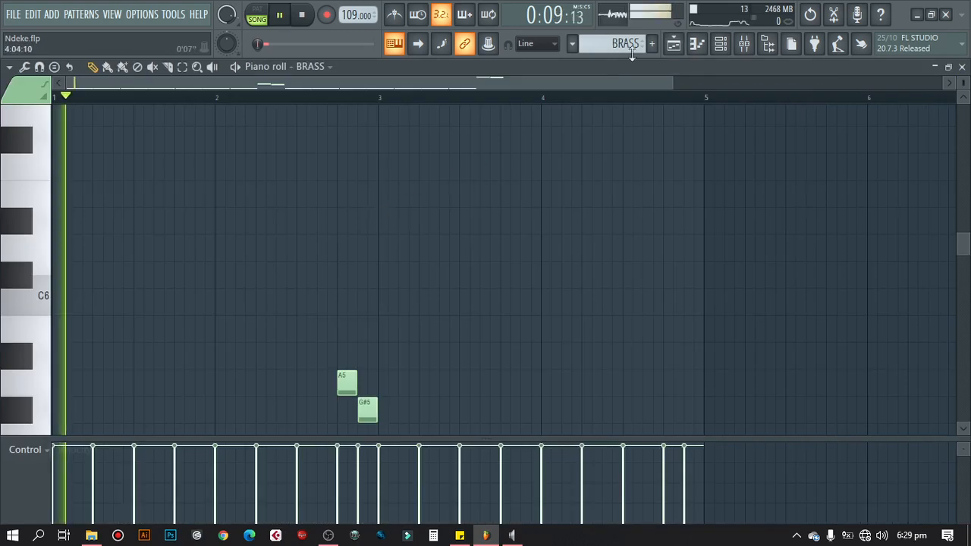
left_click(720, 45)
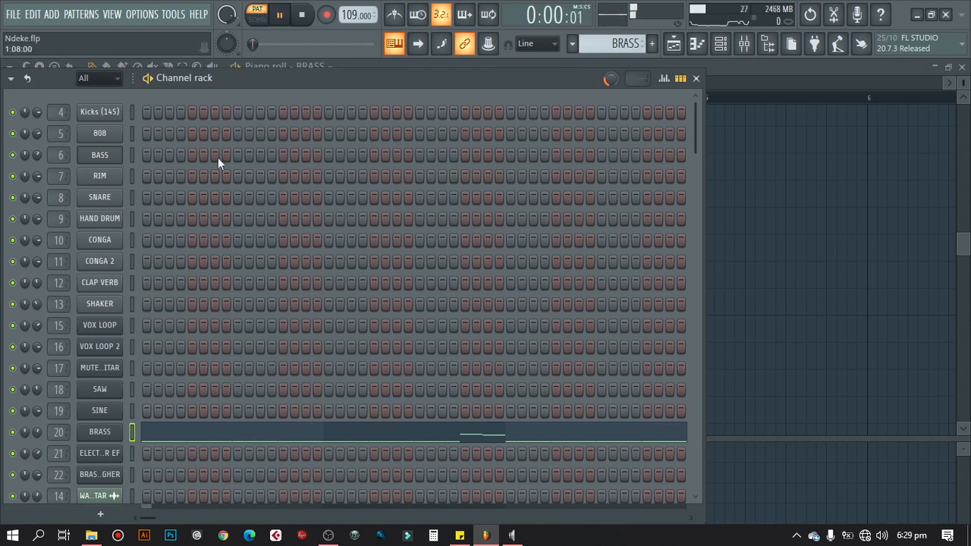
left_click(103, 432)
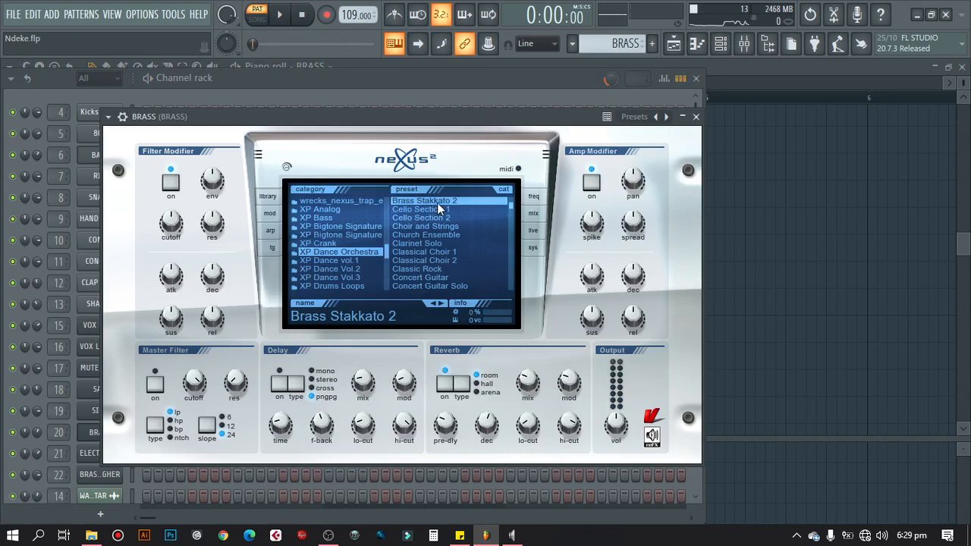
Step: Play the BRASS pattern on its own, examine its notes in the piano roll, and return to the playlist
left_click(696, 116)
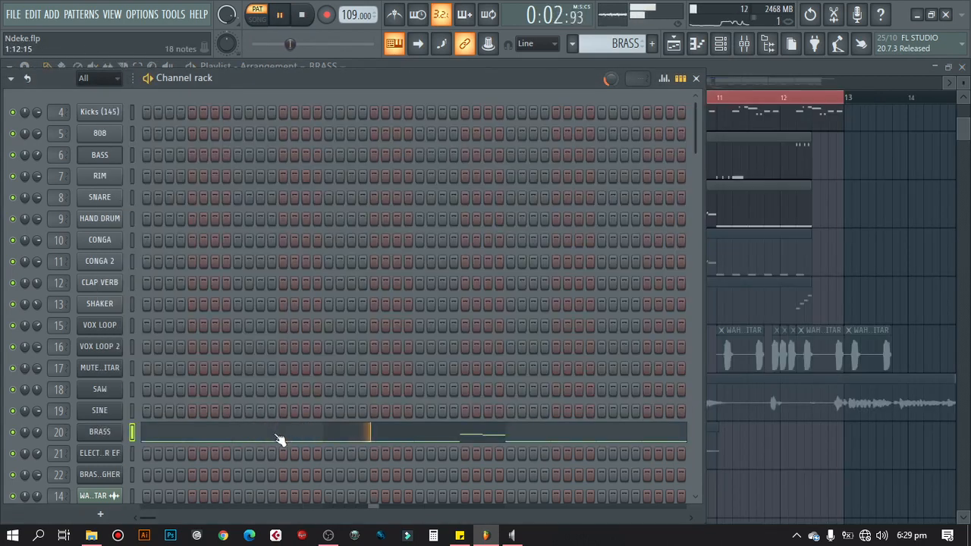
left_click(279, 440)
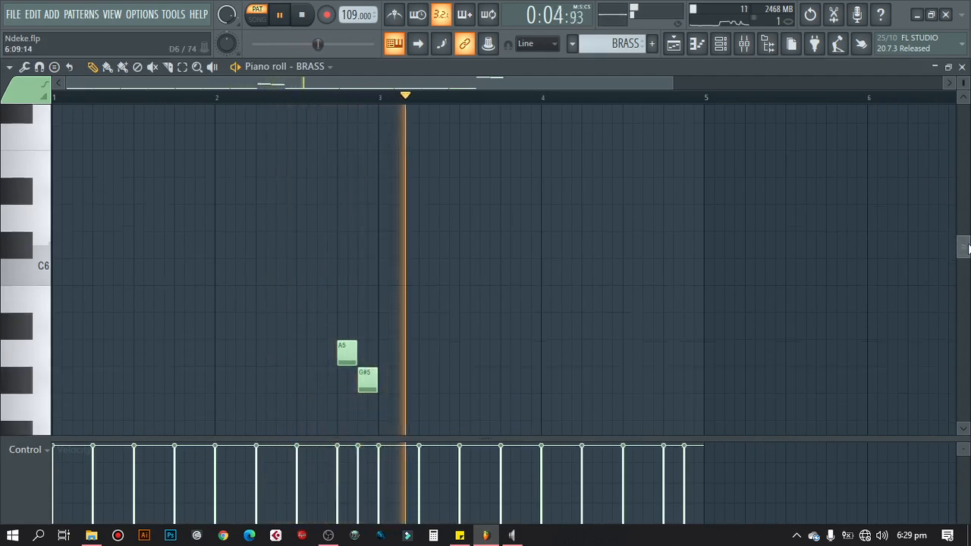
scroll(967, 248, "down", 5)
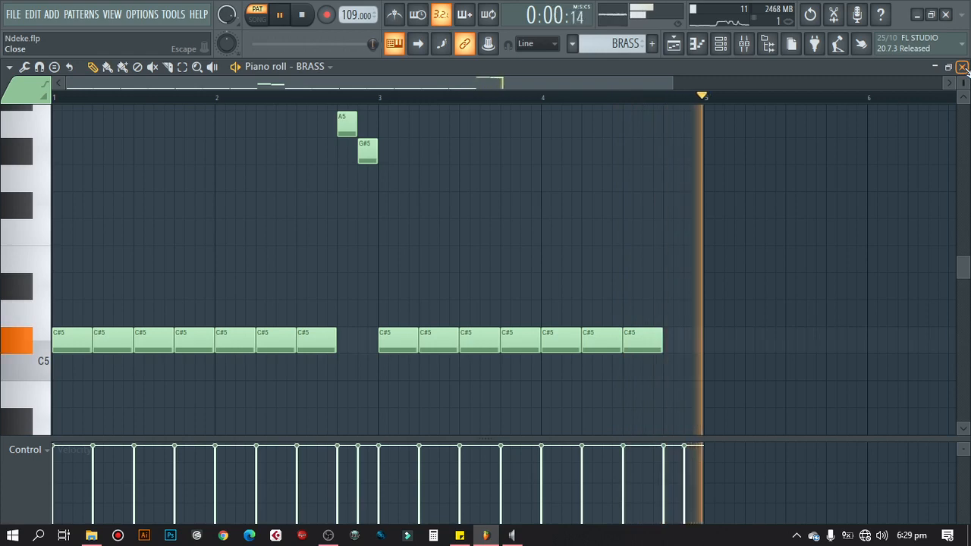
key("space")
left_click(963, 66)
left_click(776, 72)
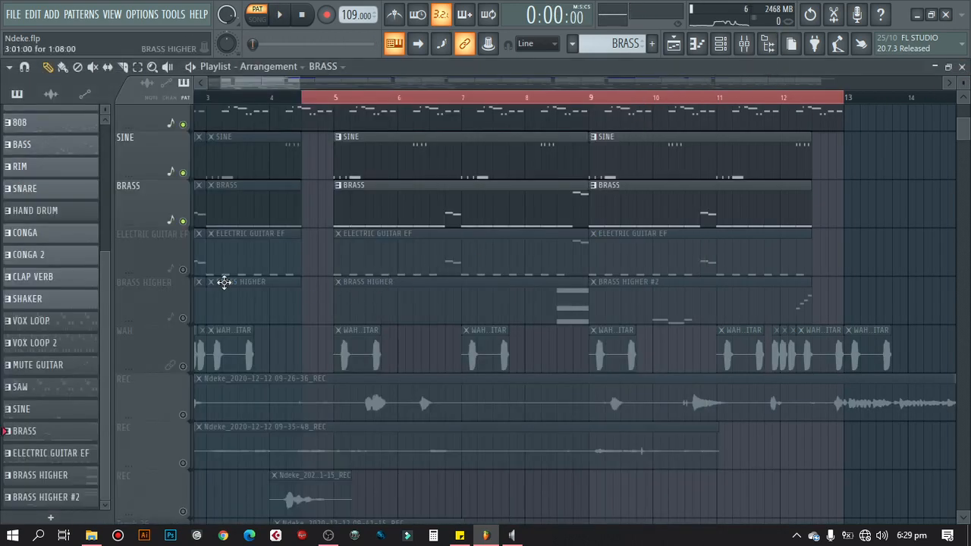
Step: Unmute the ELECTRIC GUITAR EF track, play its pattern on its own, and open its Nexus instrument
left_click(183, 270)
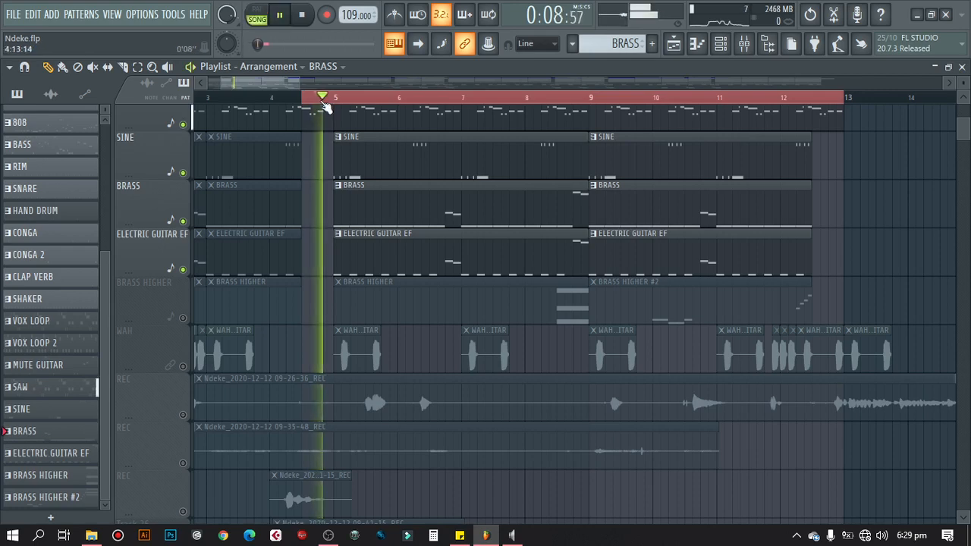
double_click(384, 254)
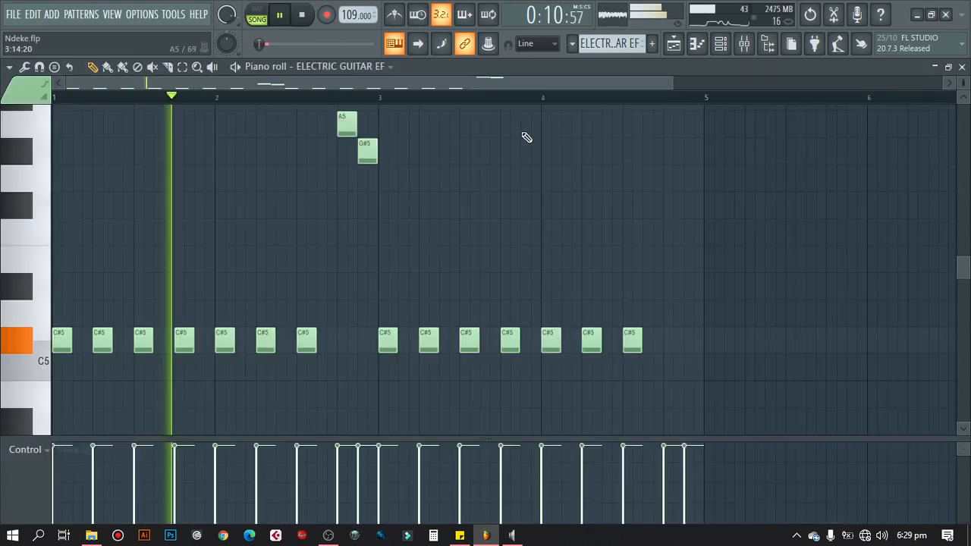
left_click(721, 43)
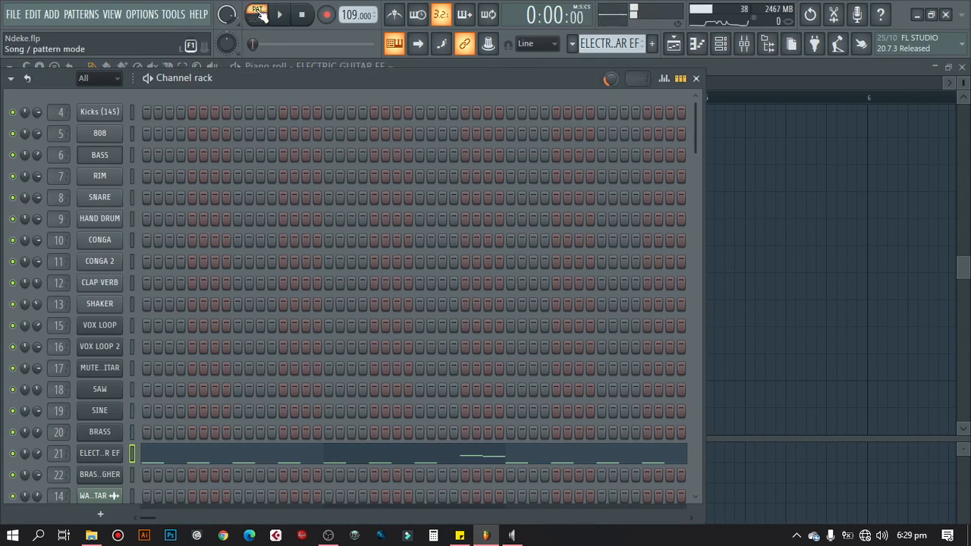
key("space")
left_click(115, 453)
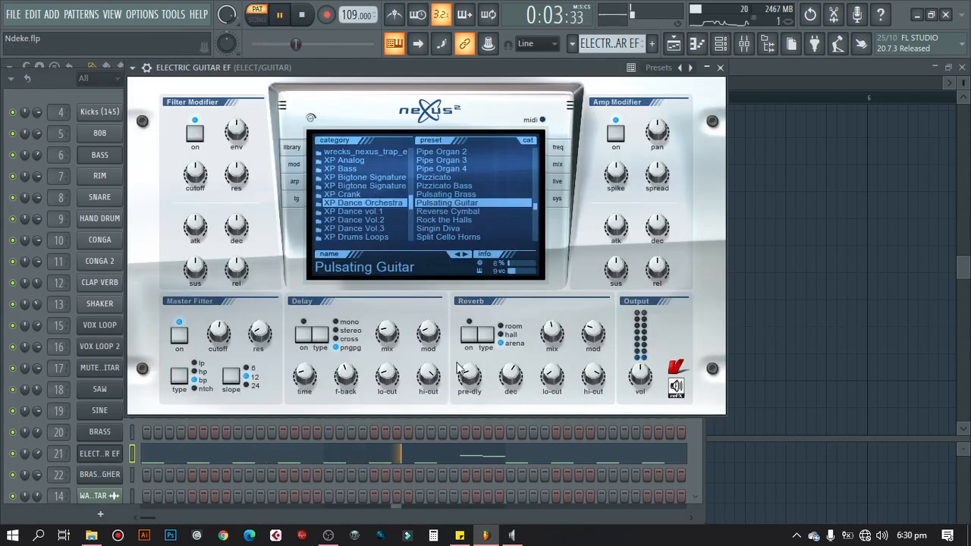
Step: Play the ELECTRIC GUITAR EF pattern while examining its notes in the piano roll, and close the piano roll
left_click(461, 458)
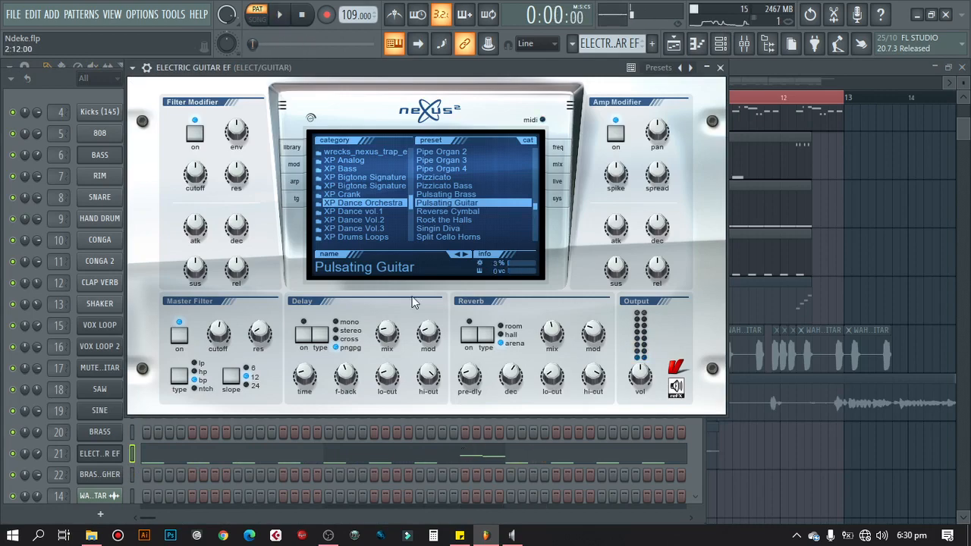
left_click(406, 465)
key("space")
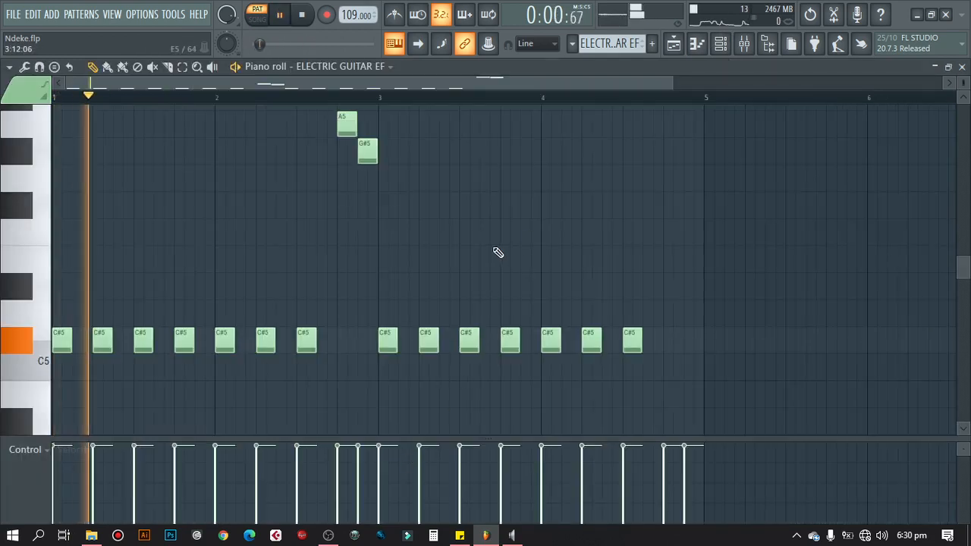
left_click(964, 67)
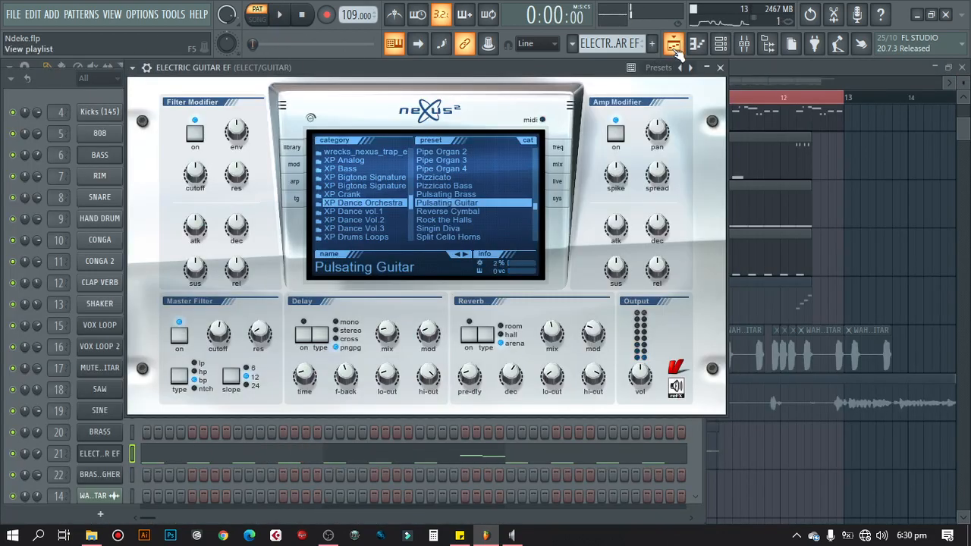
Step: Unmute the BRASS HIGHER track in the playlist, play the arrangement with it, and open the BRASS HIGHER pattern's notes
left_click(674, 45)
key("space")
left_click(184, 318)
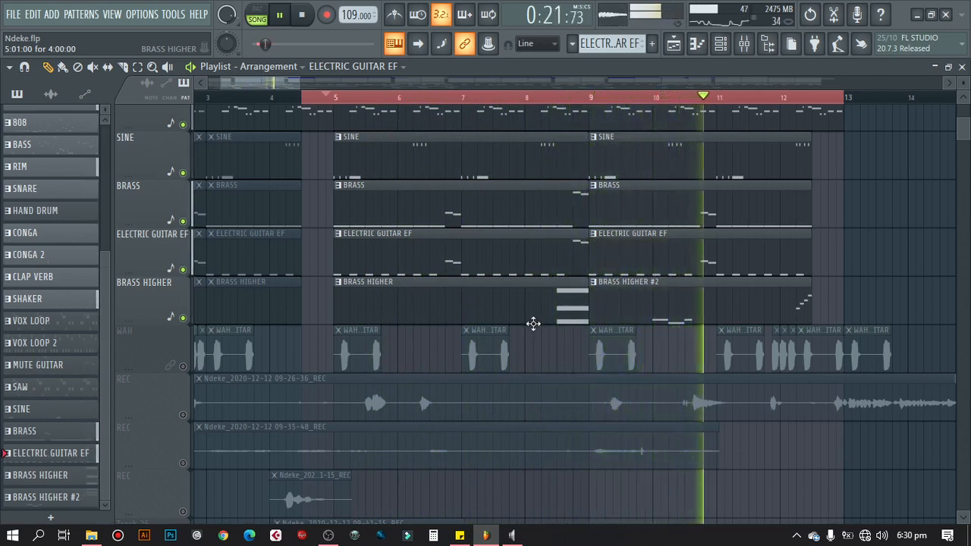
key("space")
double_click(557, 305)
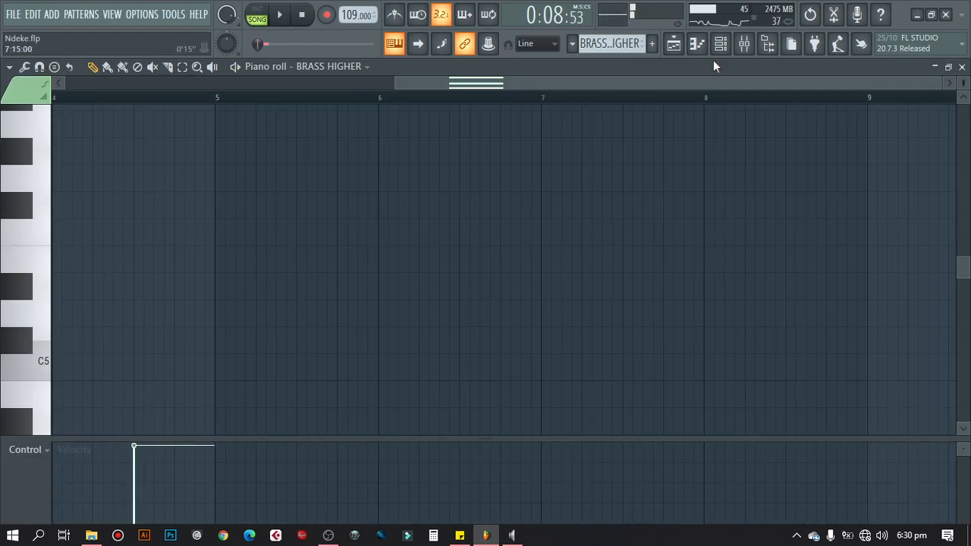
Step: Open the BRASS HIGHER channel's Nexus instrument from the channel rack, audition its preset, and return to the playlist
left_click(721, 44)
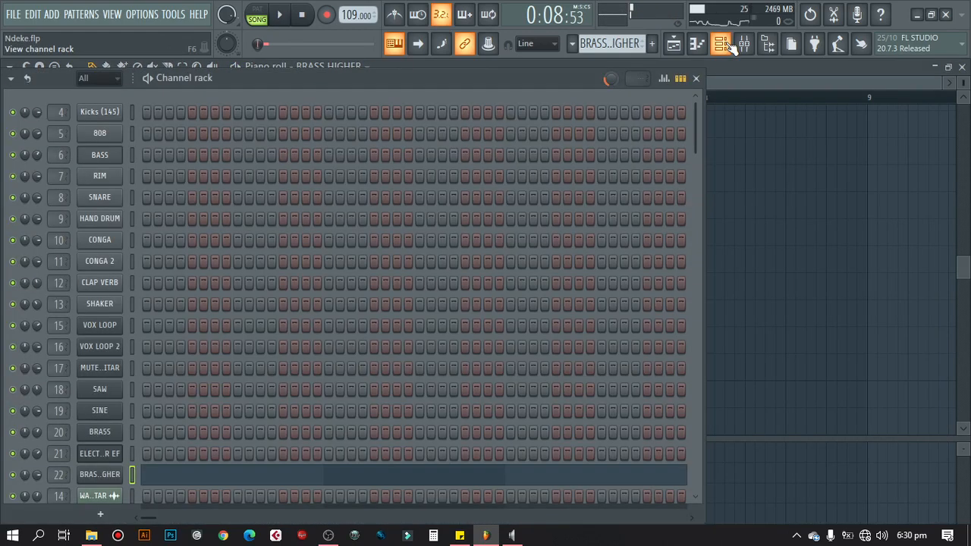
left_click(101, 478)
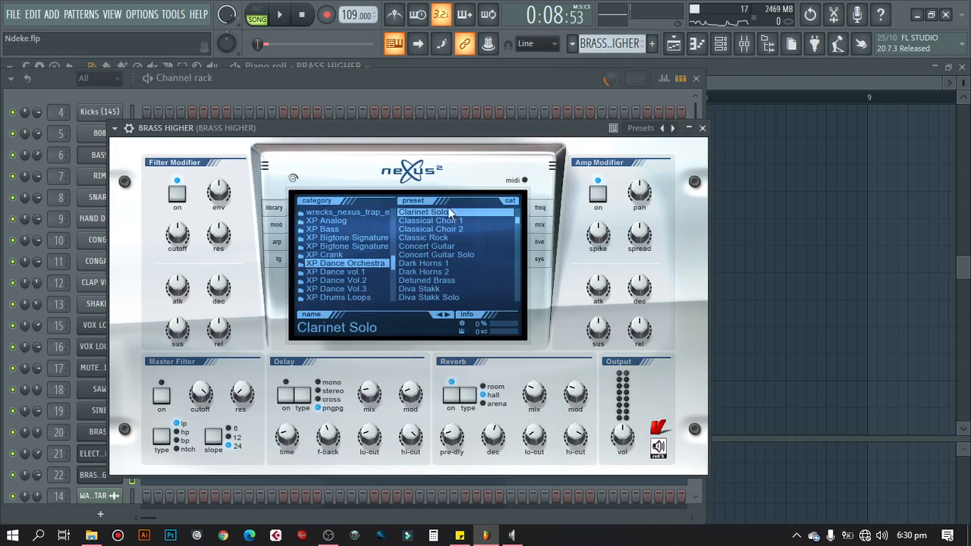
left_click_drag(403, 134, 406, 134)
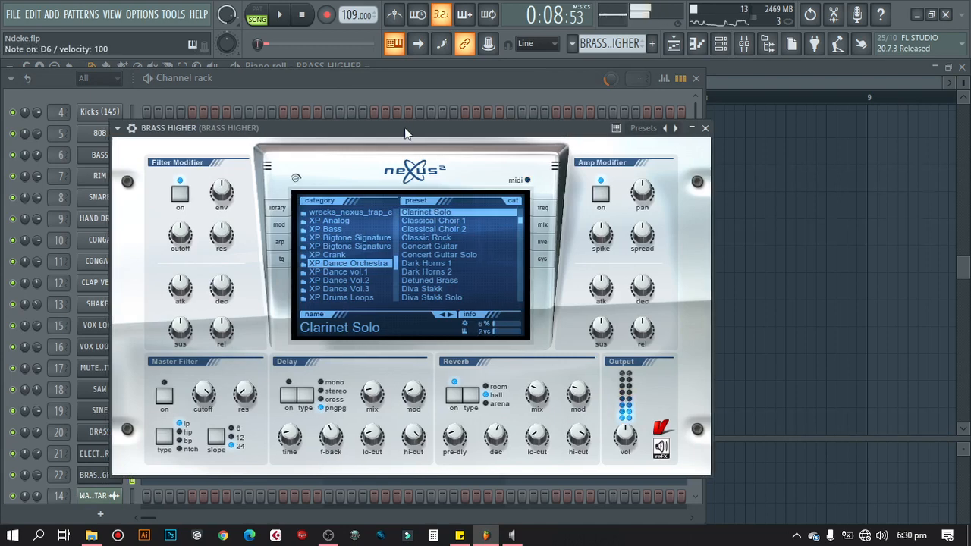
left_click(706, 128)
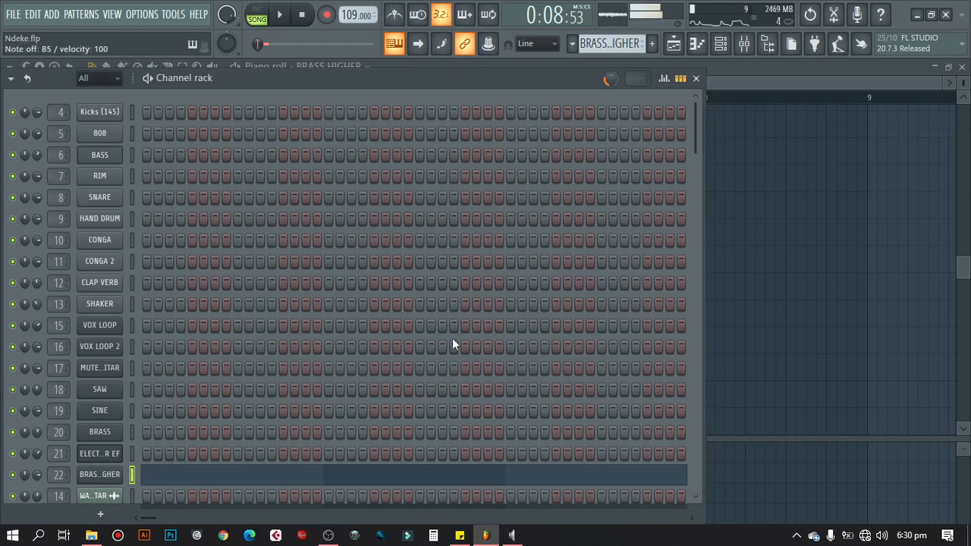
left_click_drag(695, 145, 697, 315)
left_click(674, 46)
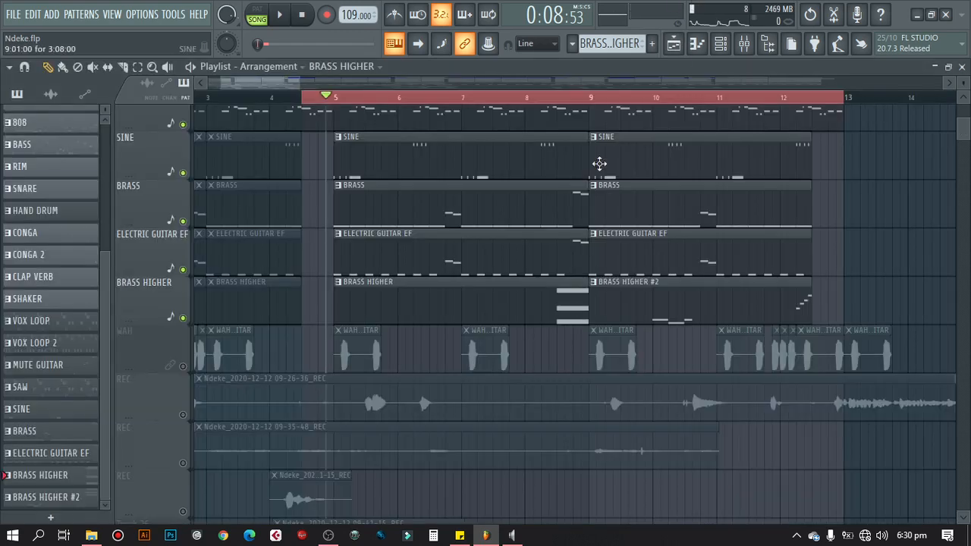
Step: Play the arrangement without and with the first REC track unmuted, then mute that track again
key("space")
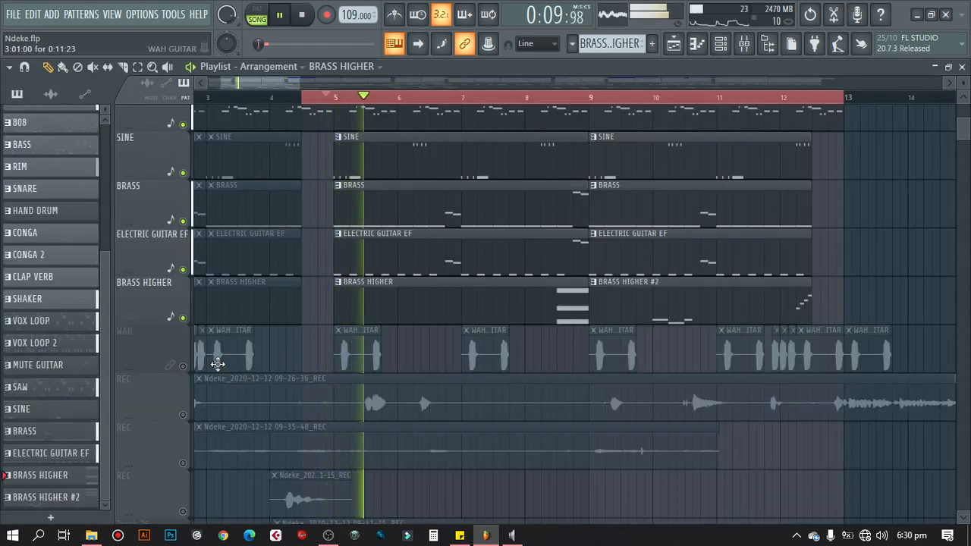
key("space")
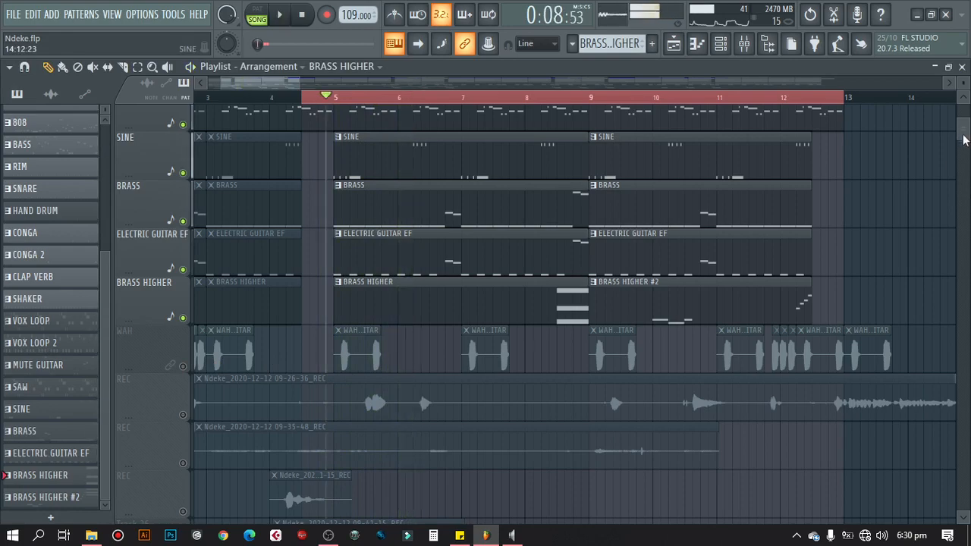
left_click_drag(963, 129, 962, 109)
left_click(182, 146)
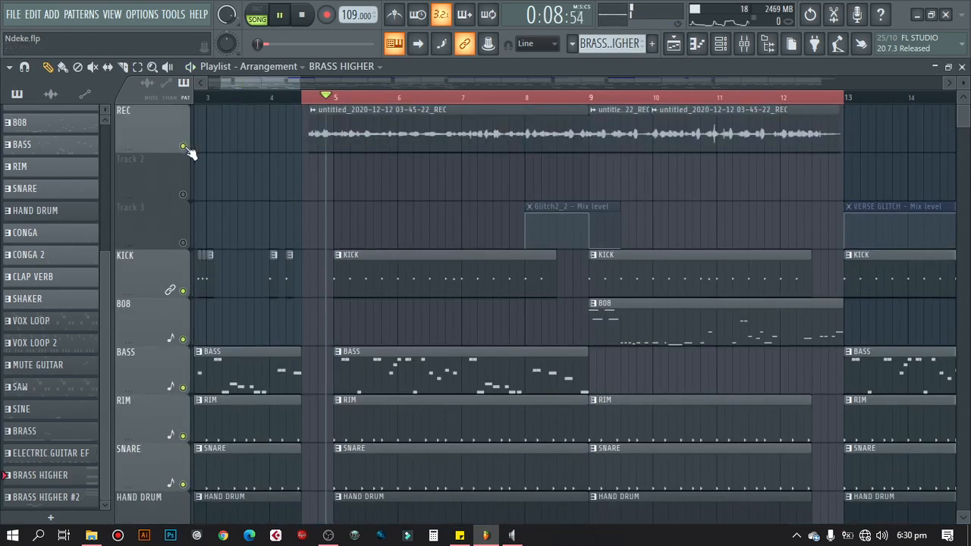
key("space")
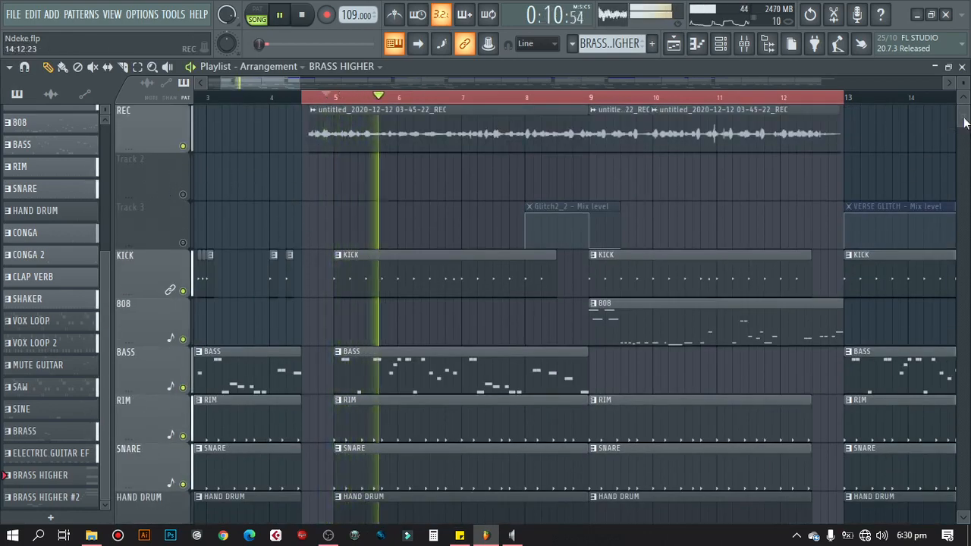
left_click_drag(962, 114, 969, 136)
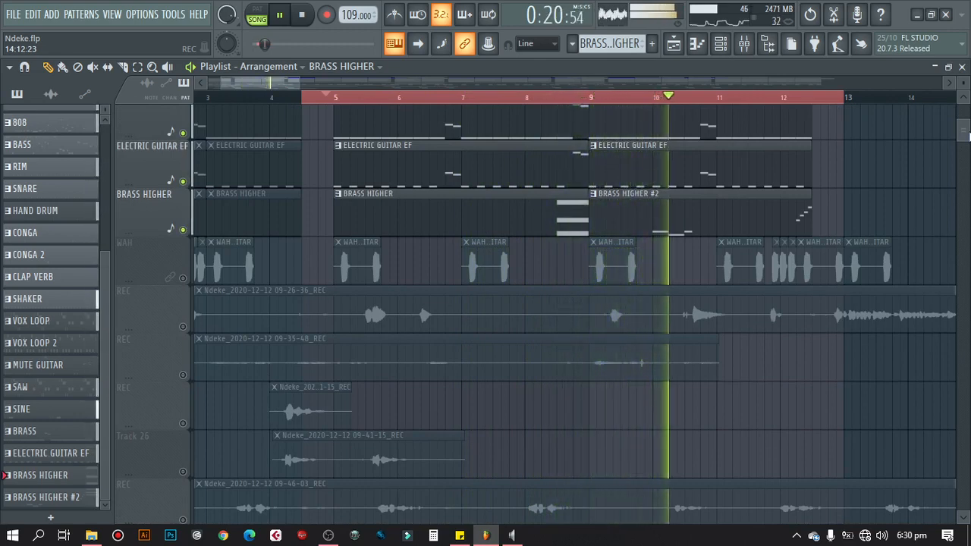
key("space")
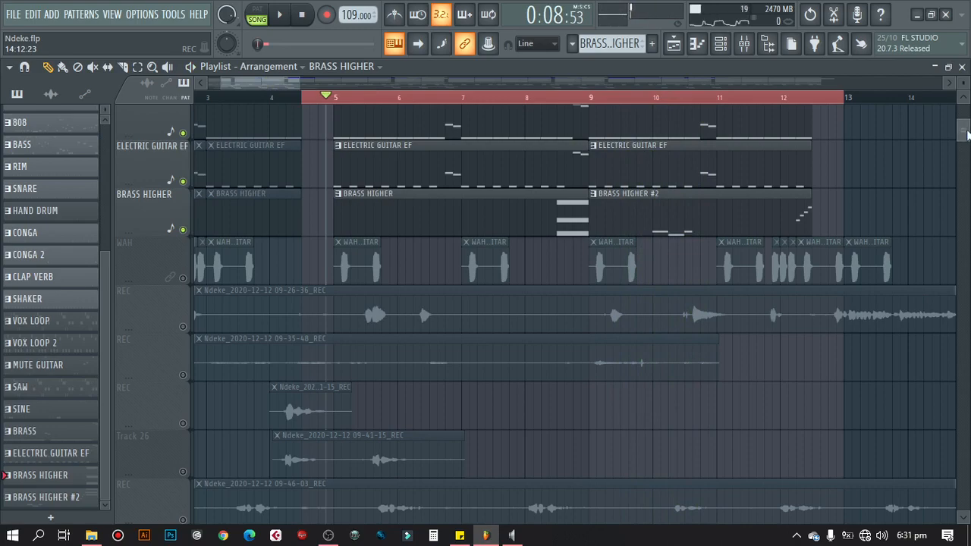
mouse_move(967, 133)
left_mouse_down()
mouse_move(966, 114)
mouse_move(965, 136)
left_mouse_up()
left_click(182, 145)
Step: Open the WAH GUITAR clip's sample settings, look up its source file, and close the settings without replacing the sample
double_click(366, 348)
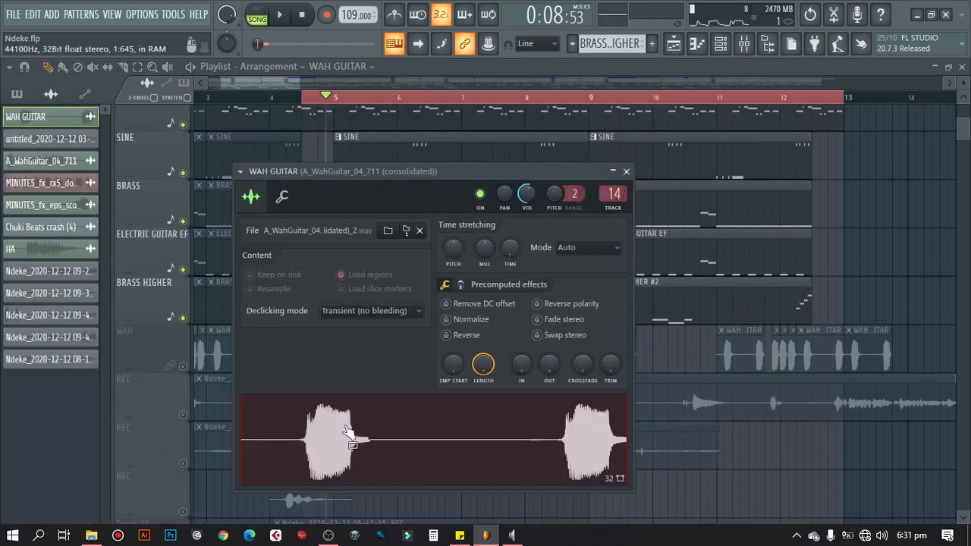
left_click(388, 231)
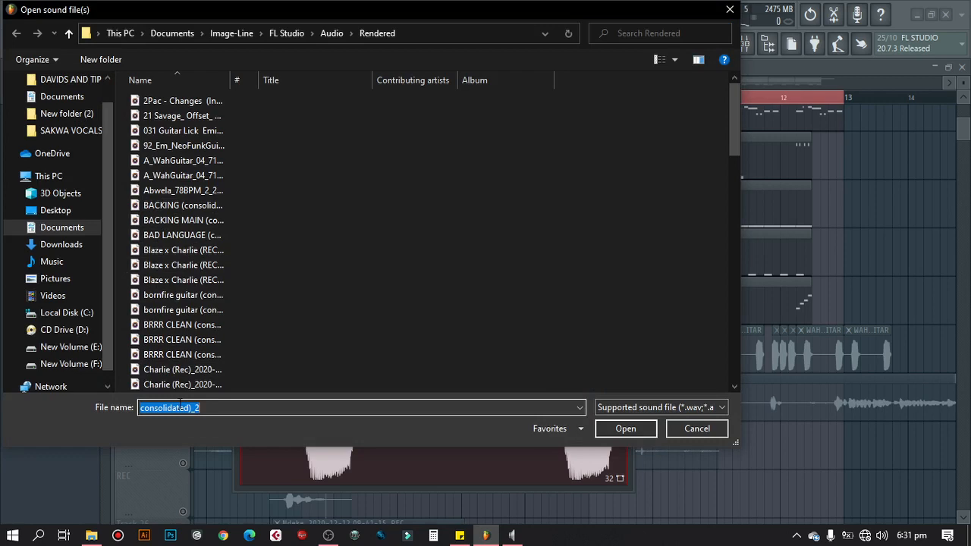
left_click(696, 428)
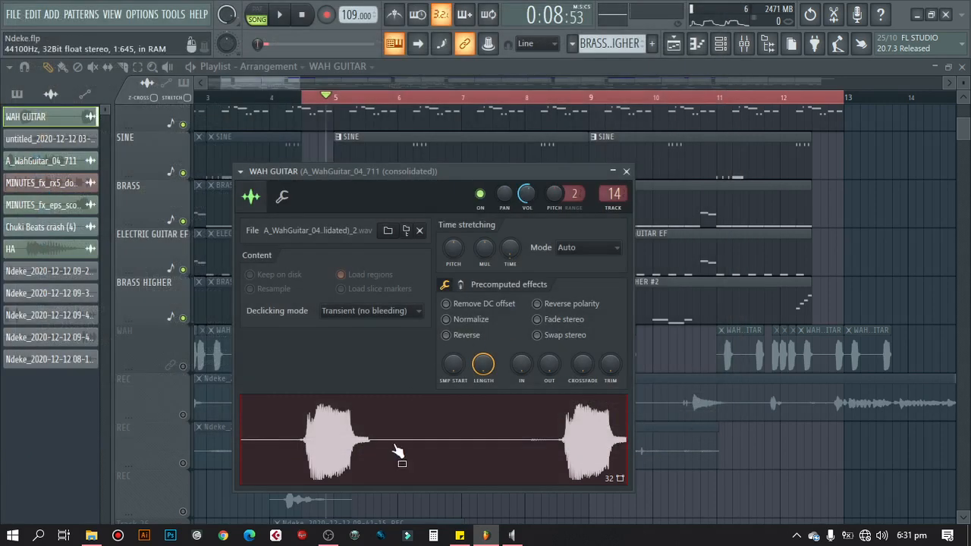
left_click(627, 173)
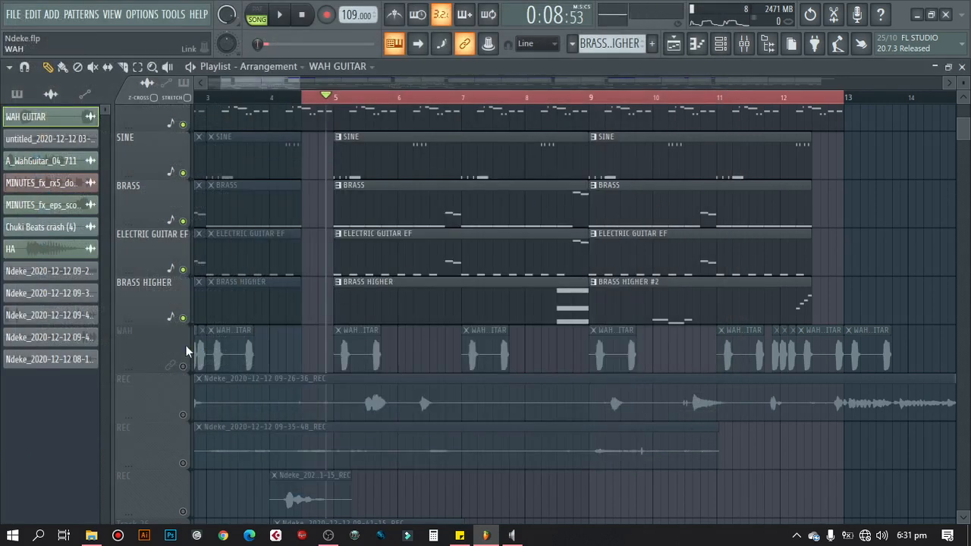
Step: Unmute the WAH track and play the arrangement with it while looking over the muted tracks beneath it
left_click(186, 368)
key("space")
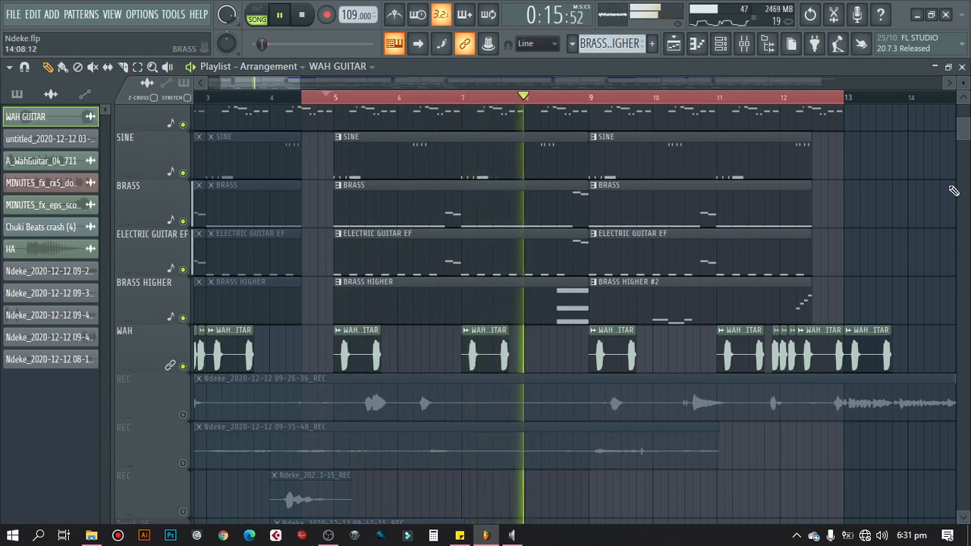
scroll(967, 142, "down", 5)
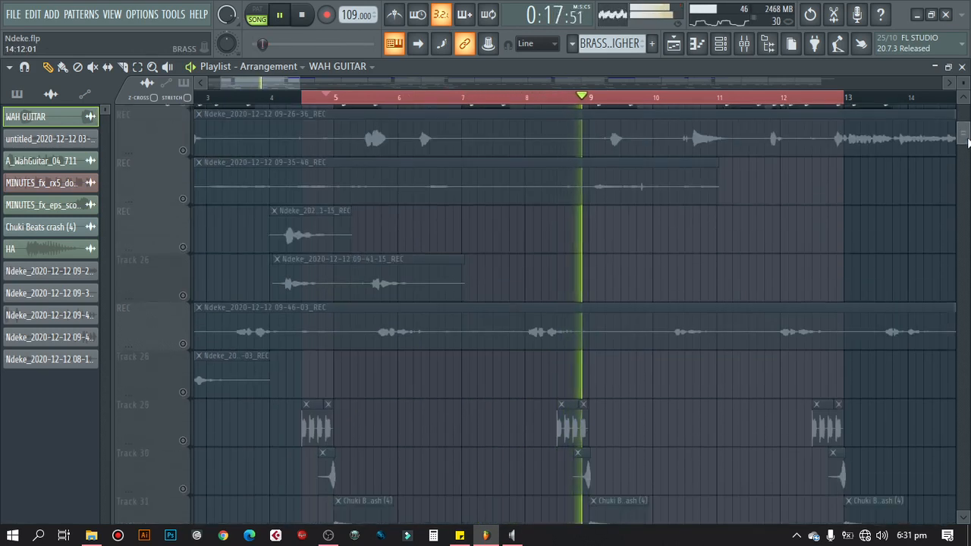
scroll(968, 143, "up", 1)
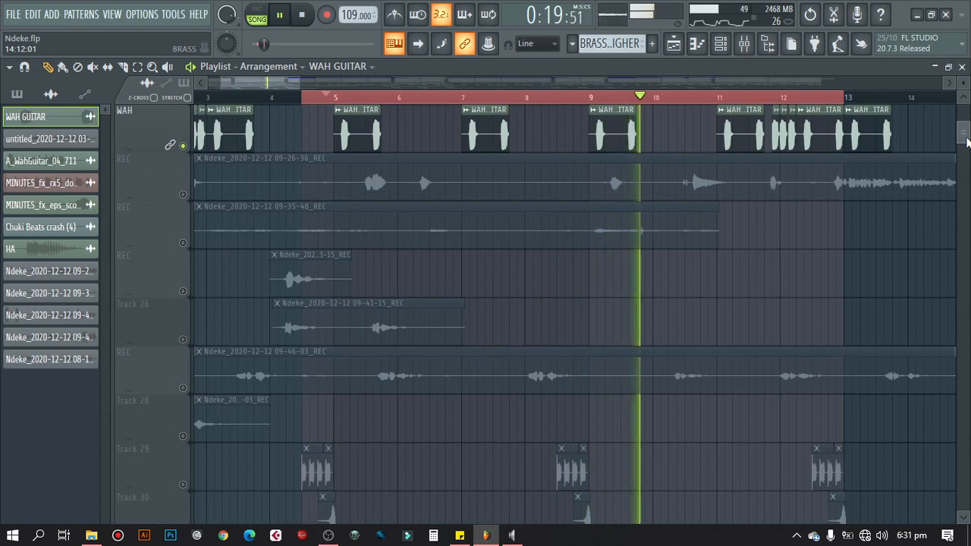
scroll(968, 143, "down", 2)
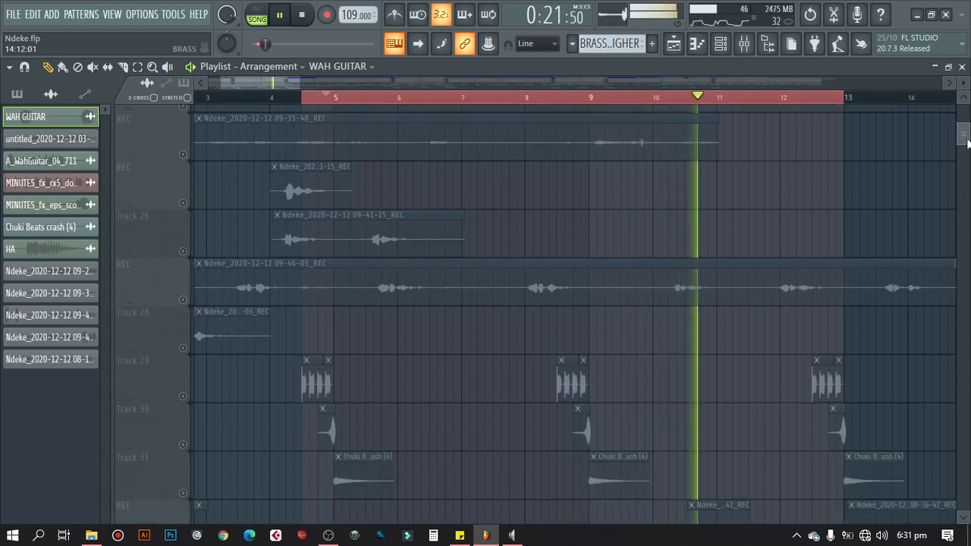
scroll(967, 143, "up", 7)
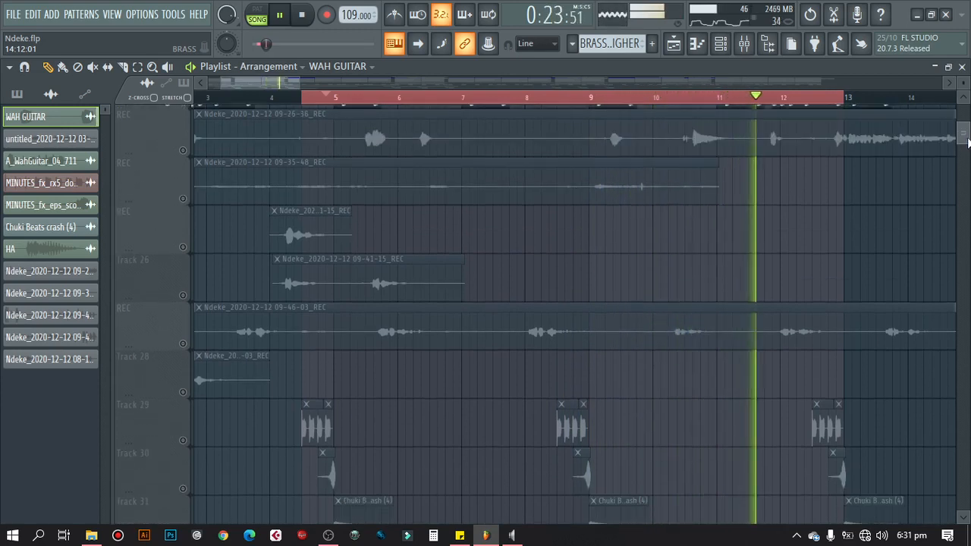
scroll(966, 141, "down", 5)
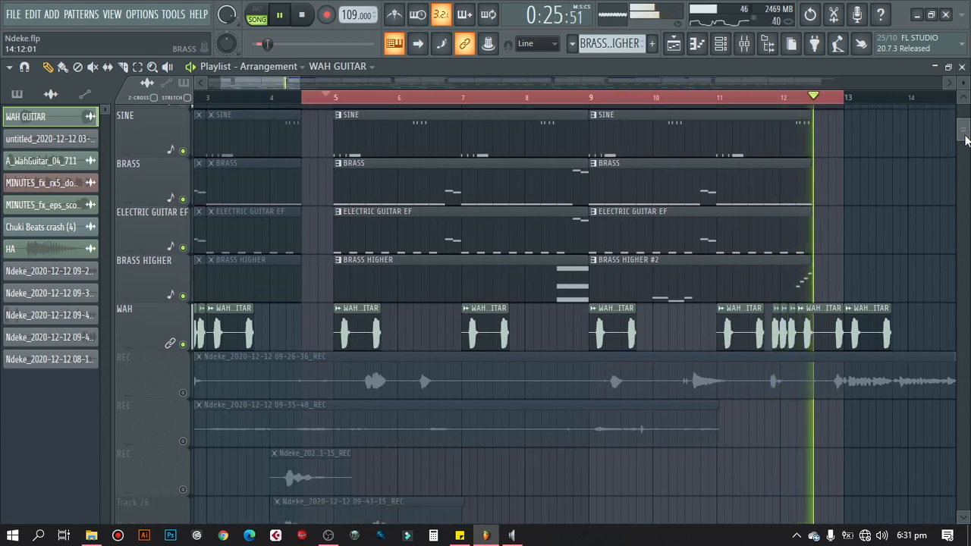
key("space")
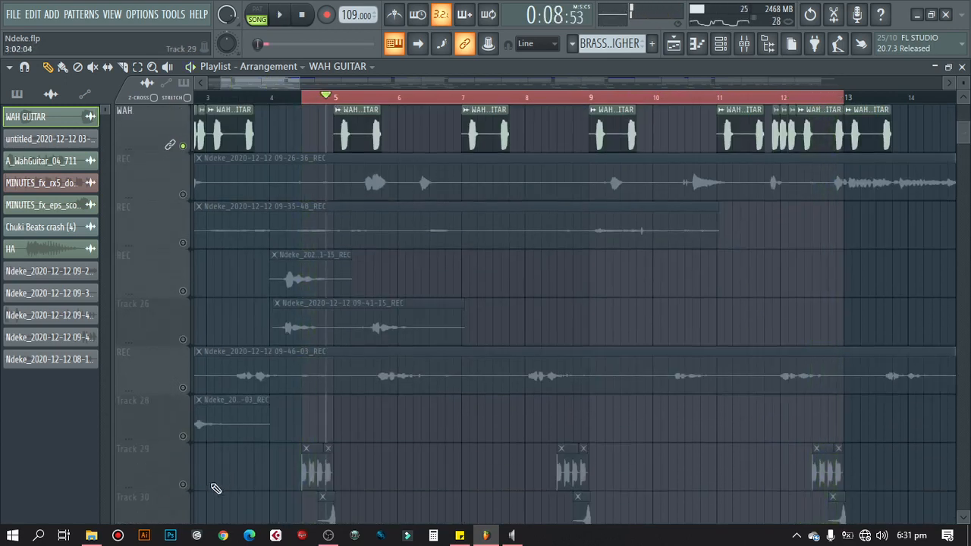
Step: Unmute Track 29, inspect its MINUTES_fx_rx5_downlifter sample settings, and play the arrangement from the effect just before bar 9
left_click(183, 485)
double_click(310, 469)
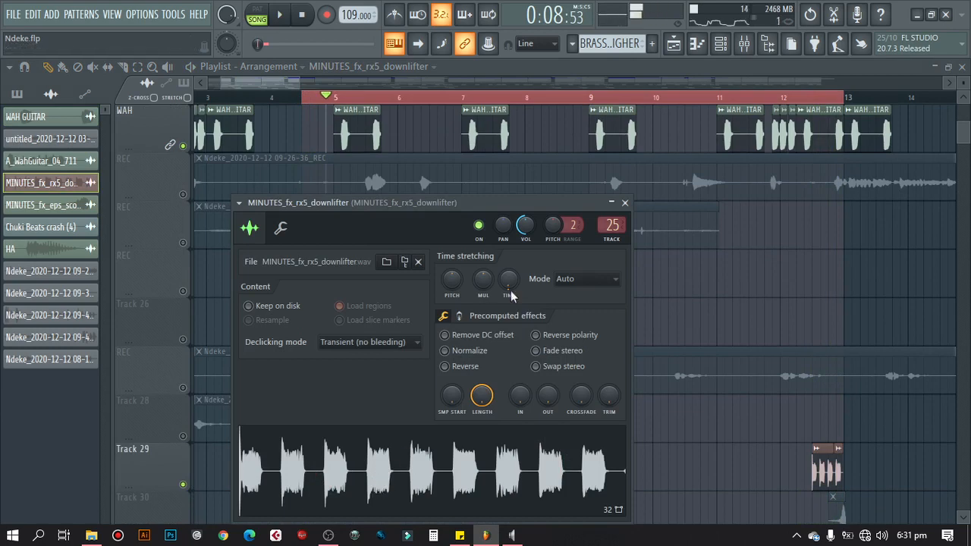
left_click(625, 203)
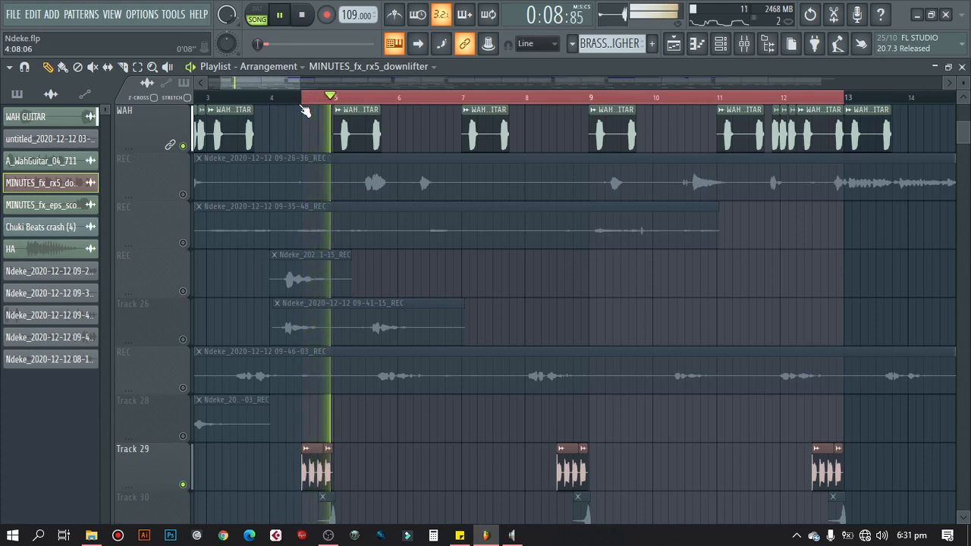
left_click(557, 99)
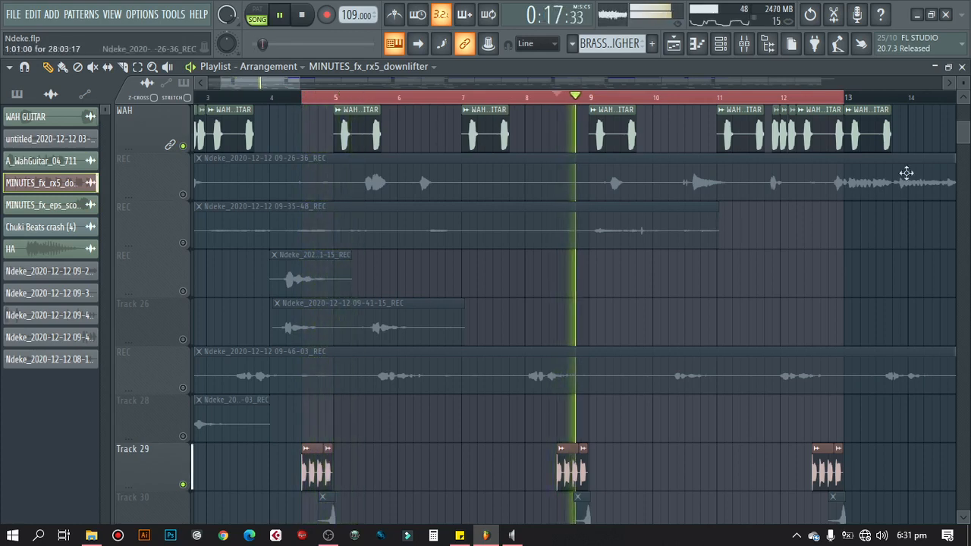
Step: Unmute Track 30, Track 31, the REC track below them and Track 33, and play the transition into bar 9
scroll(391, 336, "down", 5)
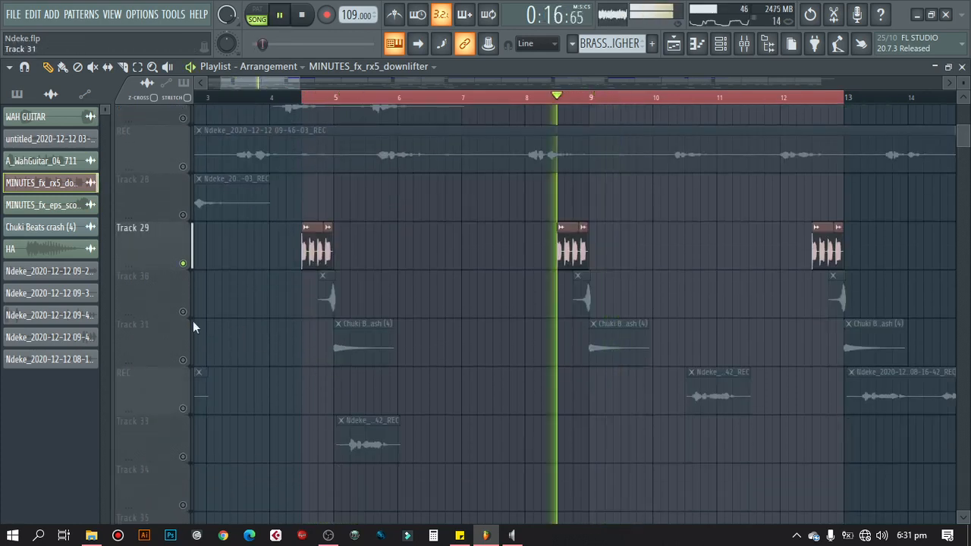
left_click(183, 312)
left_click(183, 359)
key("space")
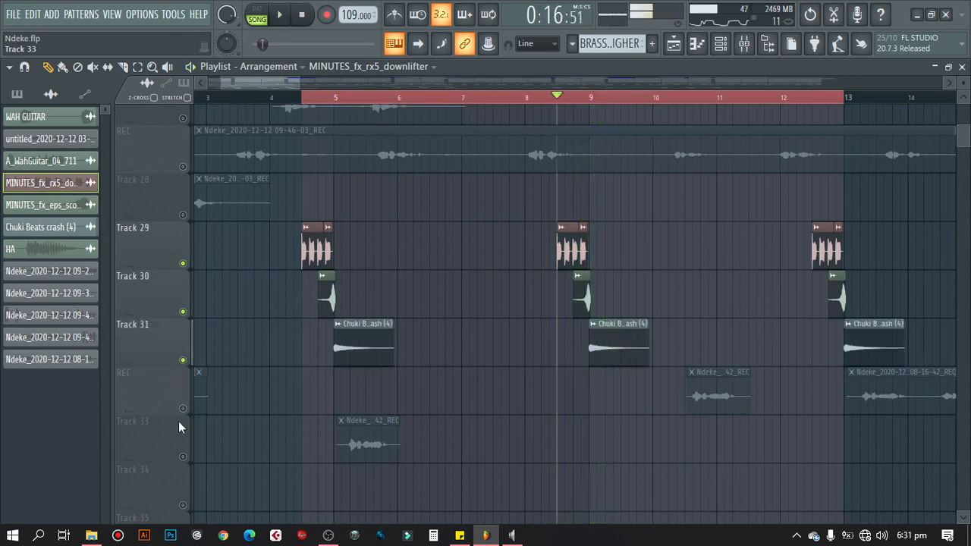
key("space")
left_click(183, 409)
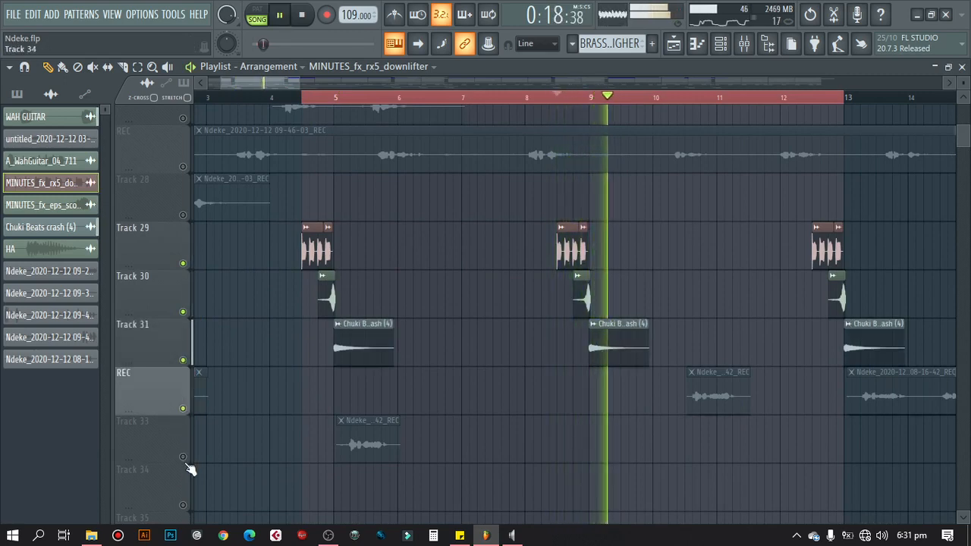
left_click(183, 457)
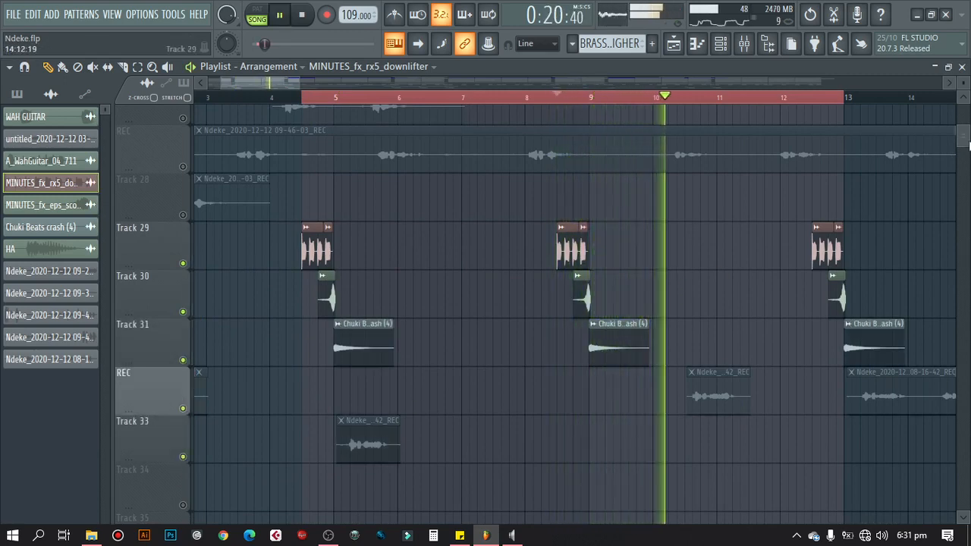
Step: Unmute the first REC track, play the full arrangement with it, and shrink the playlist track height to show all tracks together
scroll(964, 143, "up", 6)
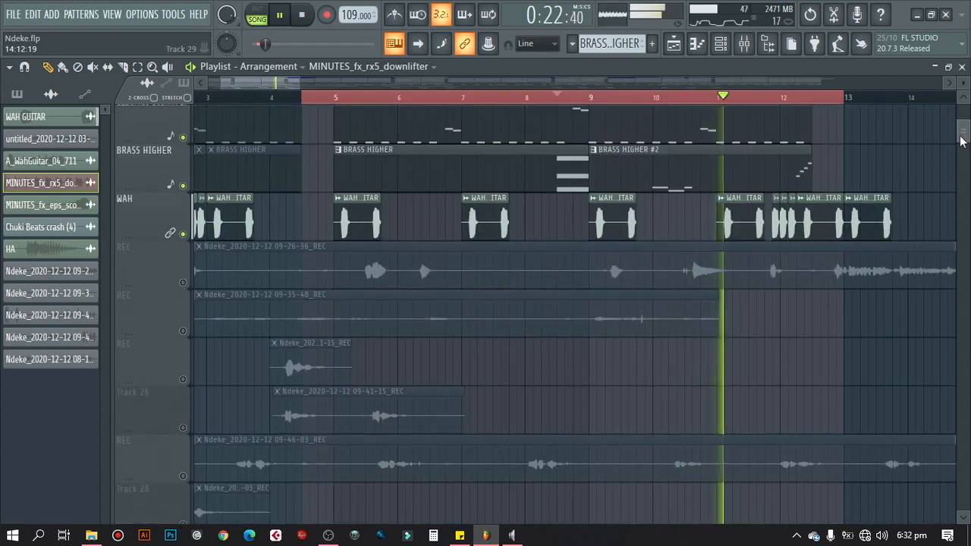
scroll(960, 143, "up", 5)
scroll(954, 134, "up", 3)
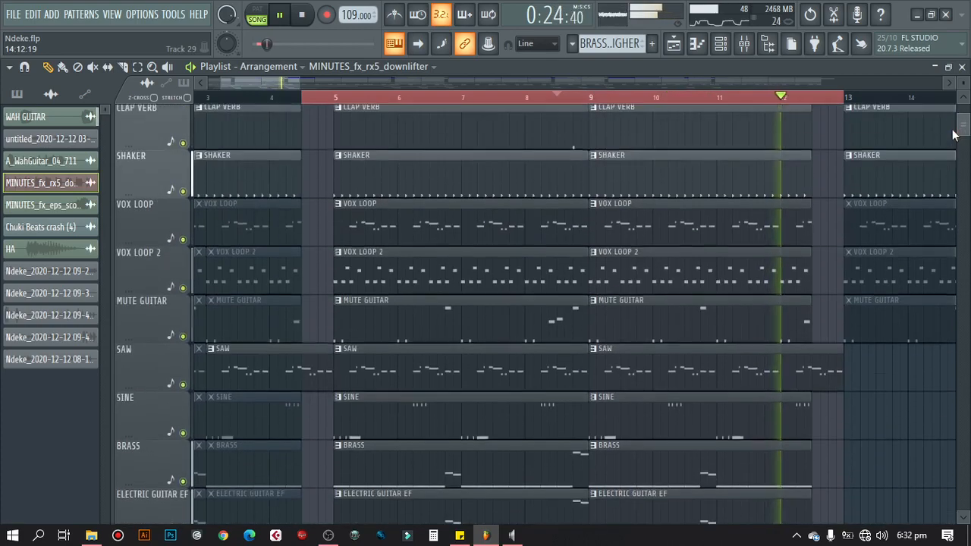
scroll(955, 133, "up", 10)
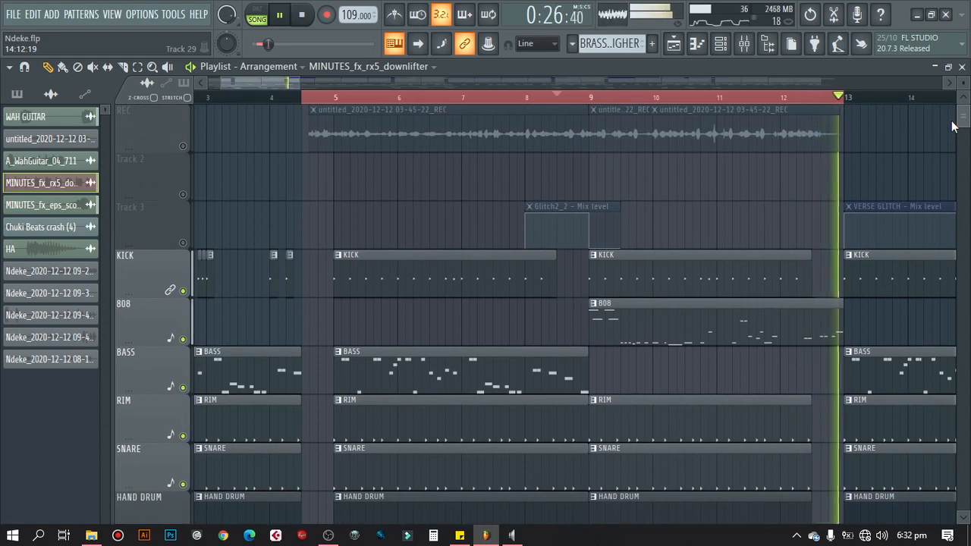
left_click(182, 146)
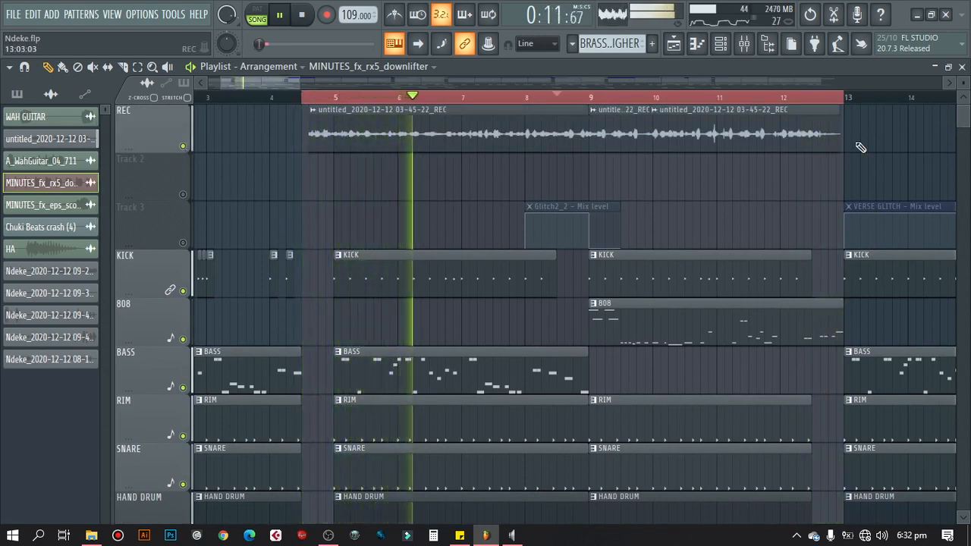
mouse_move(963, 120)
left_mouse_down()
mouse_move(964, 140)
mouse_move(966, 124)
left_mouse_up()
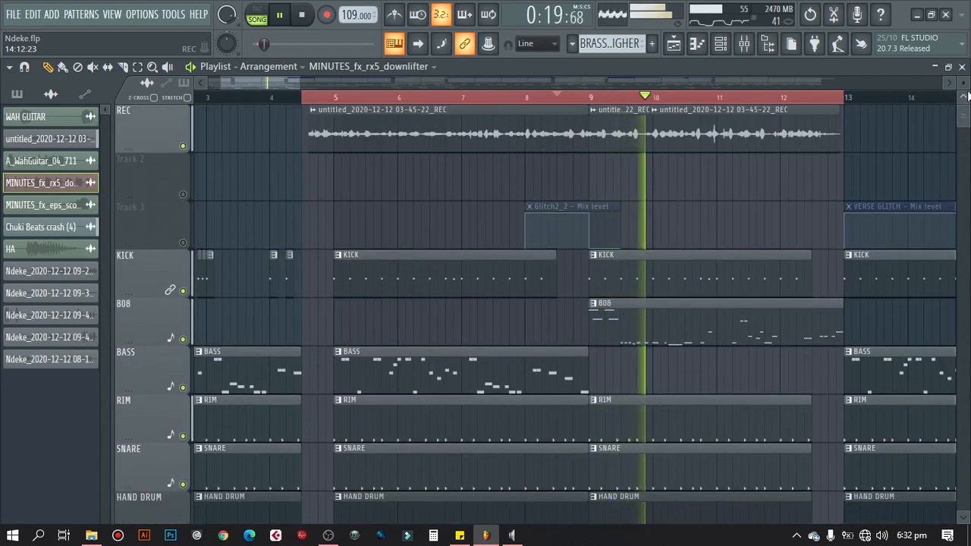
key("space")
left_click_drag(966, 83, 966, 84)
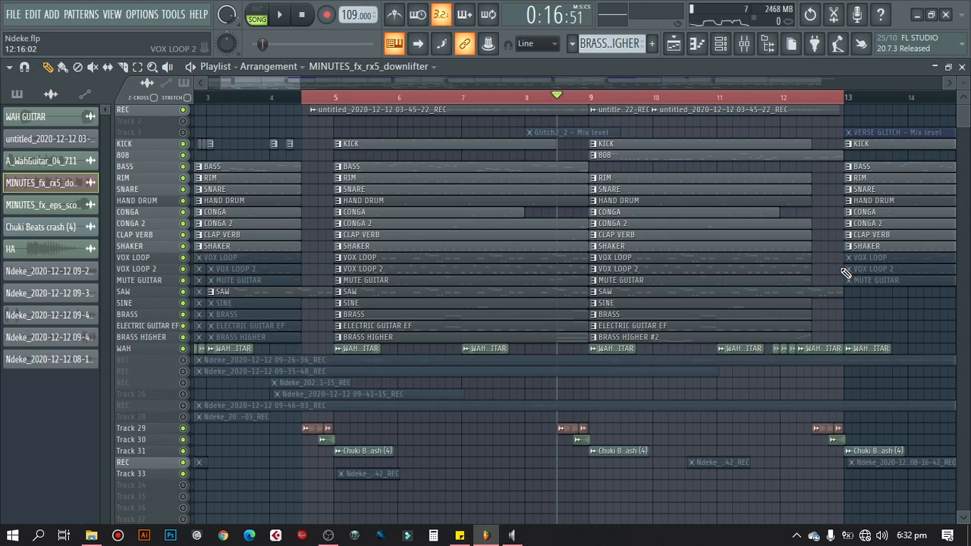
Step: Open the mixer, bring the first inserts into view, and play the arrangement from just before bar 5 while watching the levels
left_click(744, 44)
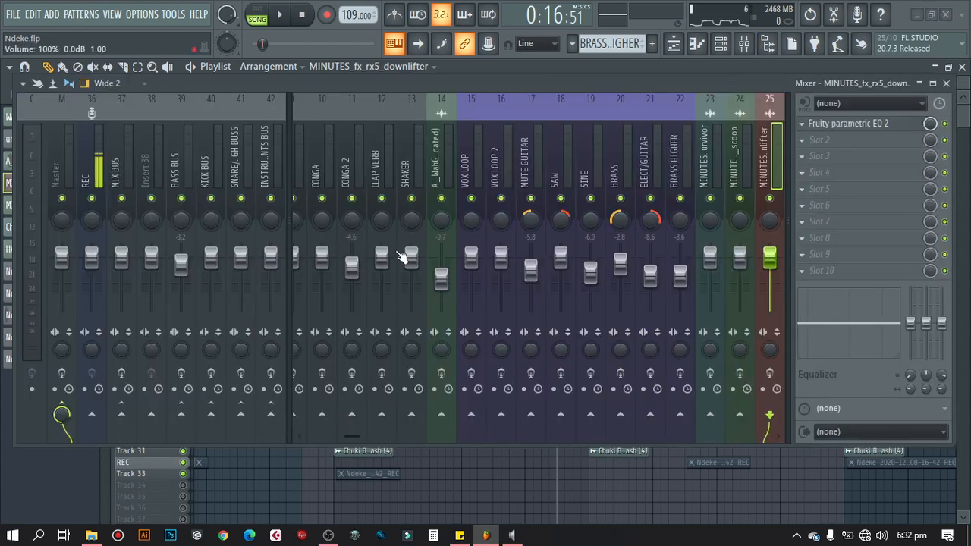
left_click_drag(351, 436, 292, 438)
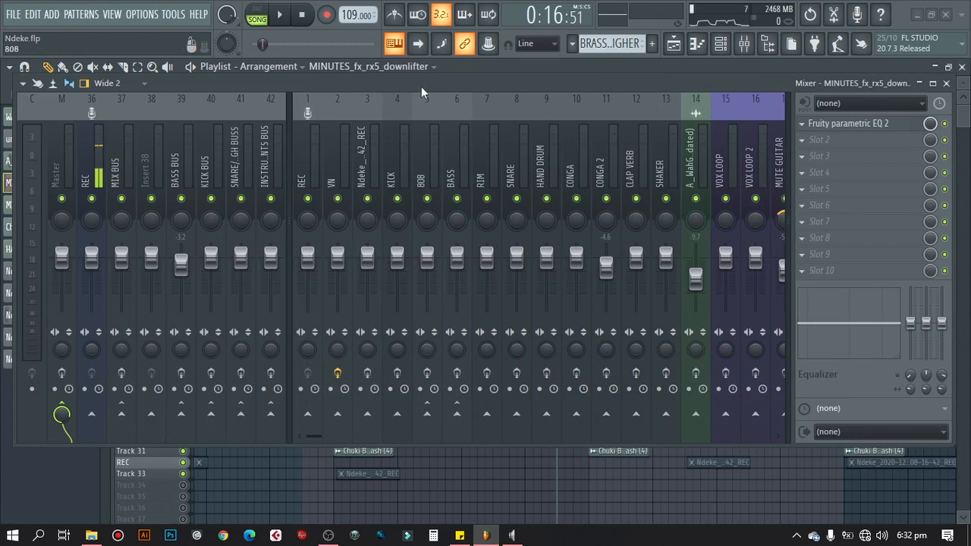
left_click_drag(421, 86, 422, 131)
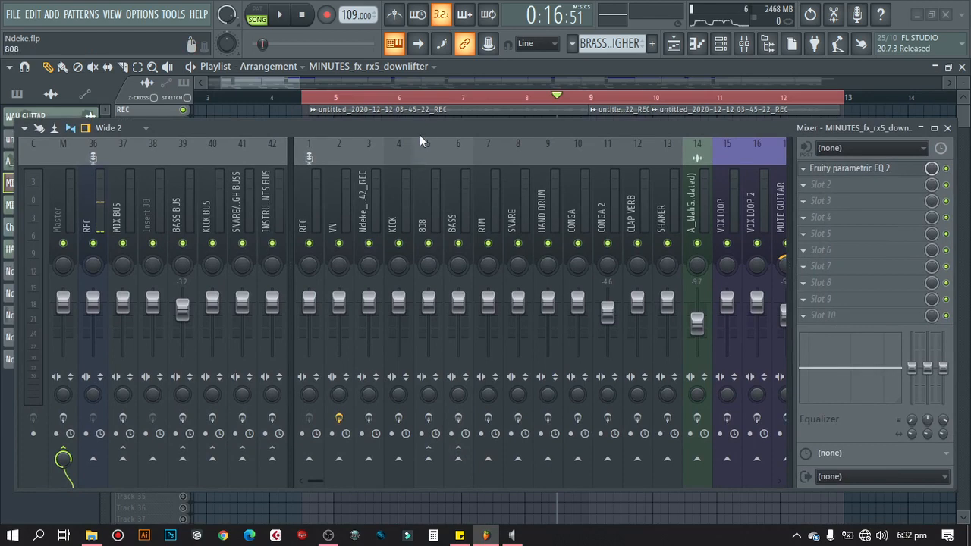
left_click_drag(420, 134, 419, 215)
left_click(335, 98)
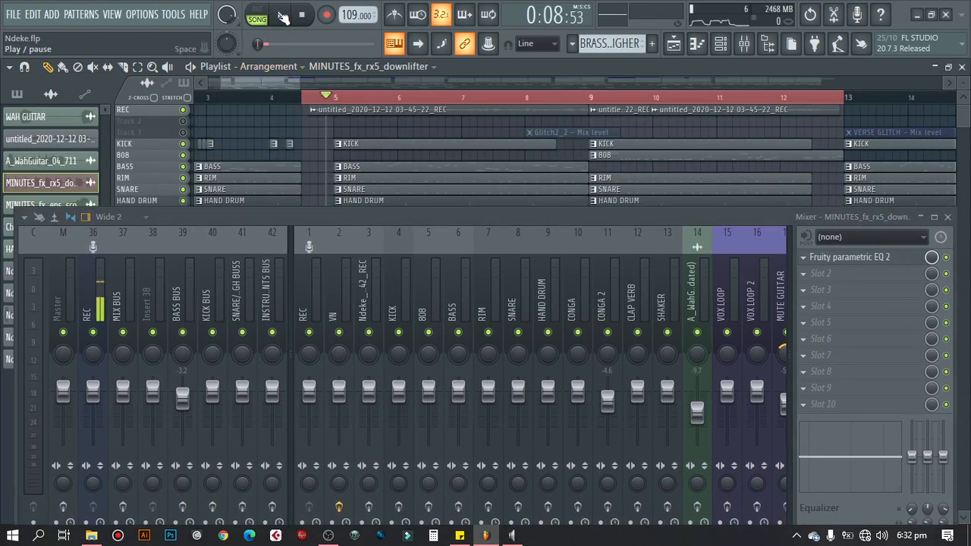
left_click(281, 16)
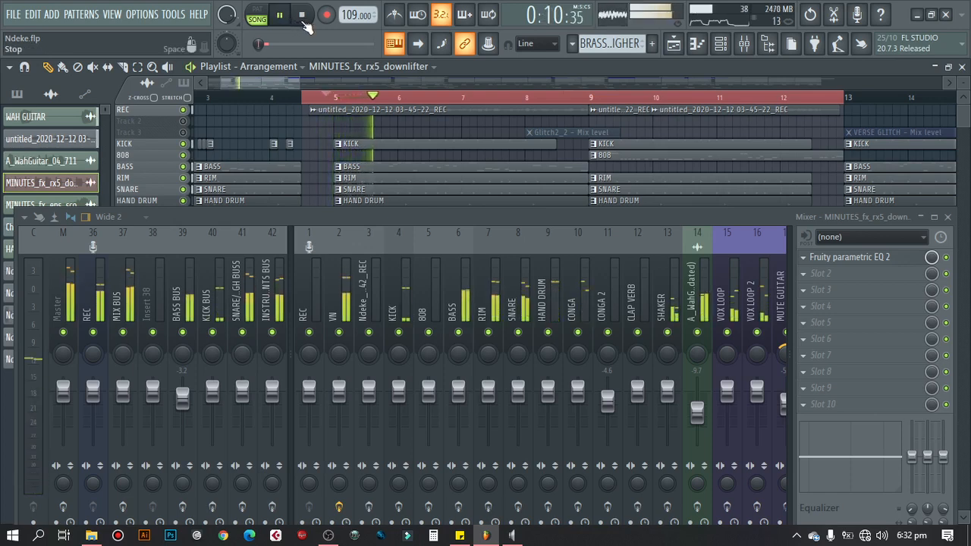
left_click(302, 15)
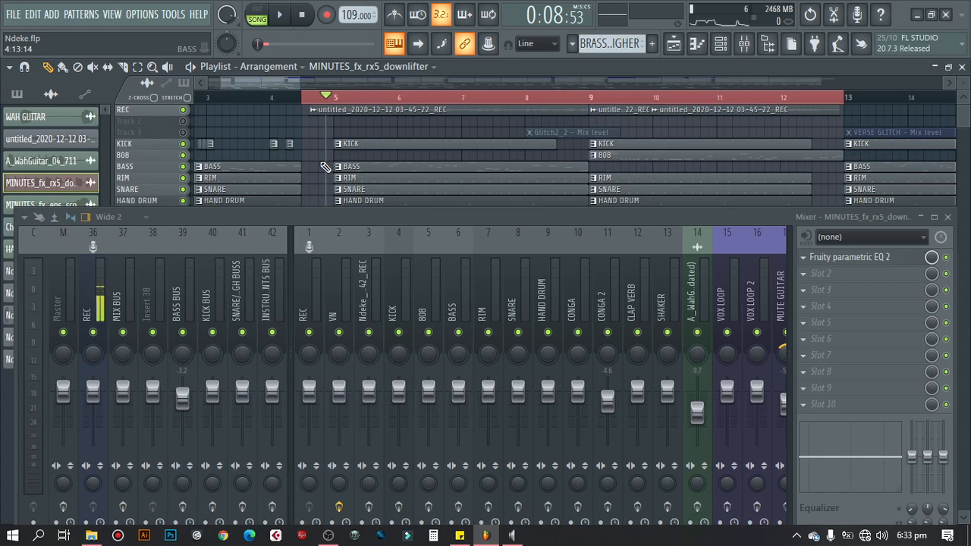
Step: Replay the section with the mixer levels in view and mute the first REC track in the playlist
left_click_drag(379, 220, 375, 136)
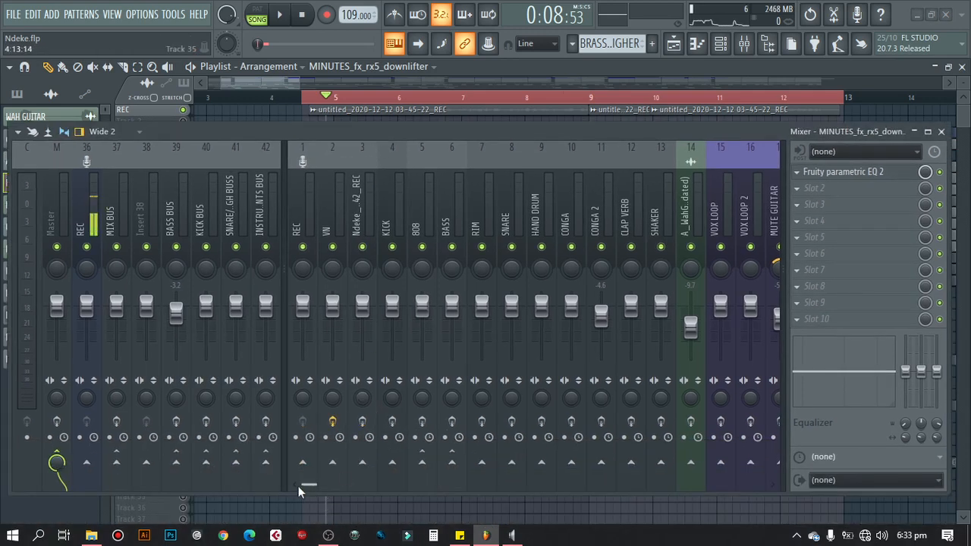
key("space")
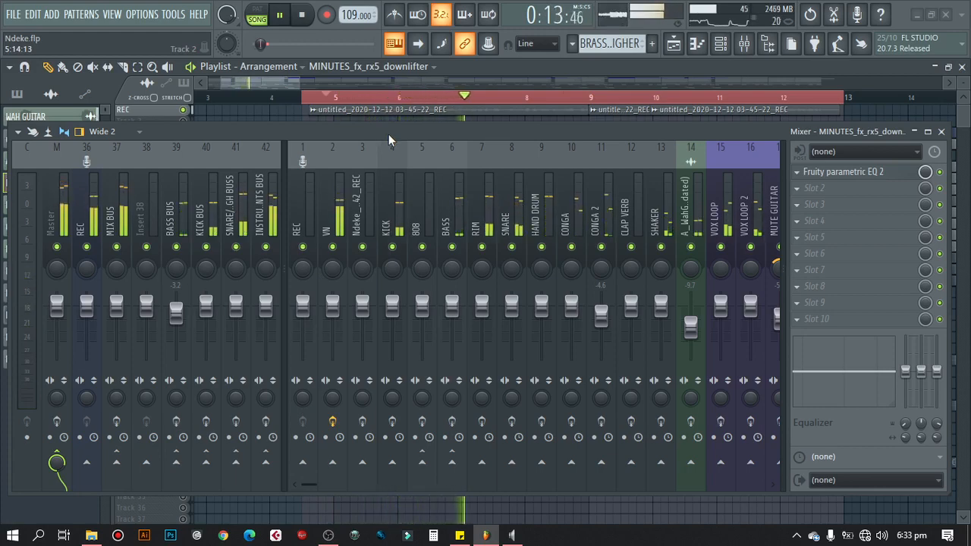
left_click_drag(389, 136, 397, 271)
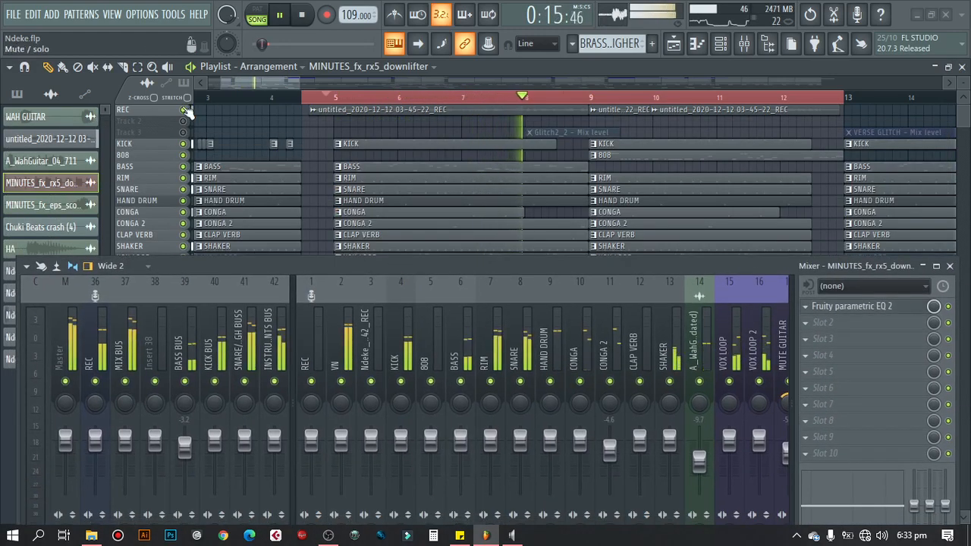
key("space")
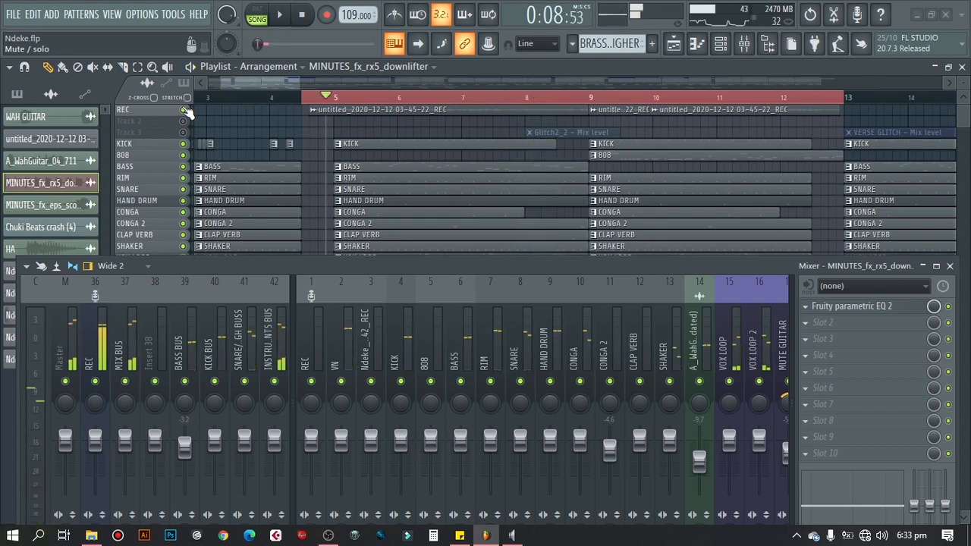
left_click(183, 110)
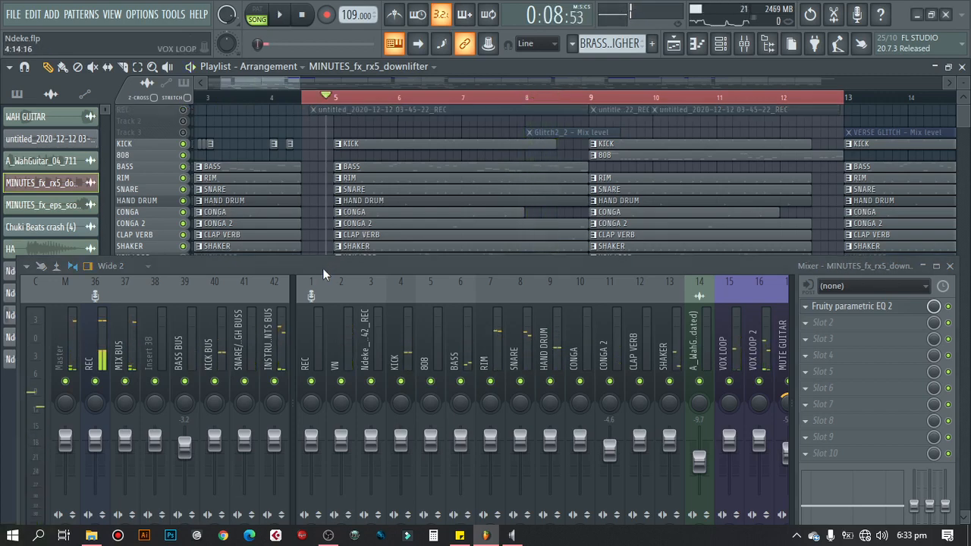
Step: Look over the playlist tracks and inspect the effect chains on the REC, BASS and VOX LOOP mixer inserts
left_click_drag(322, 268, 311, 151)
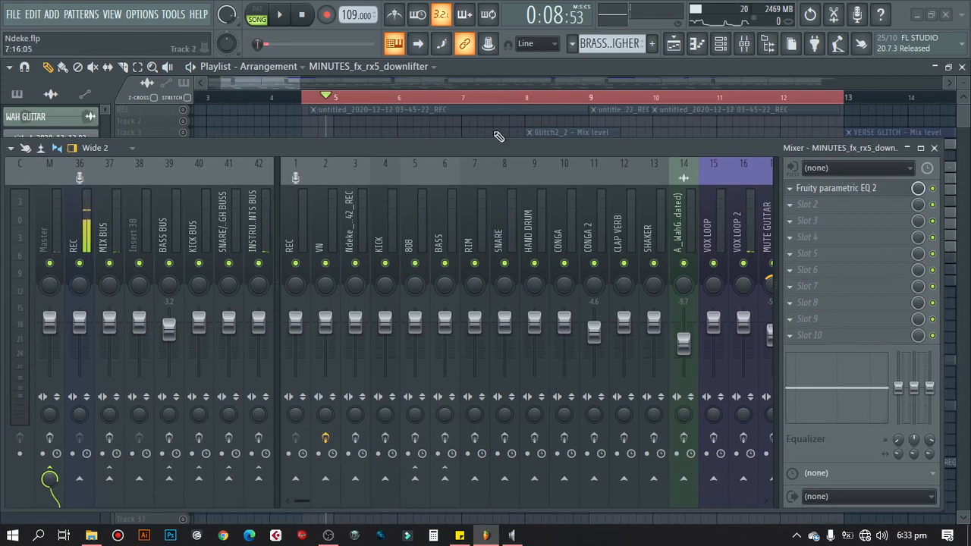
left_click_drag(621, 145, 618, 370)
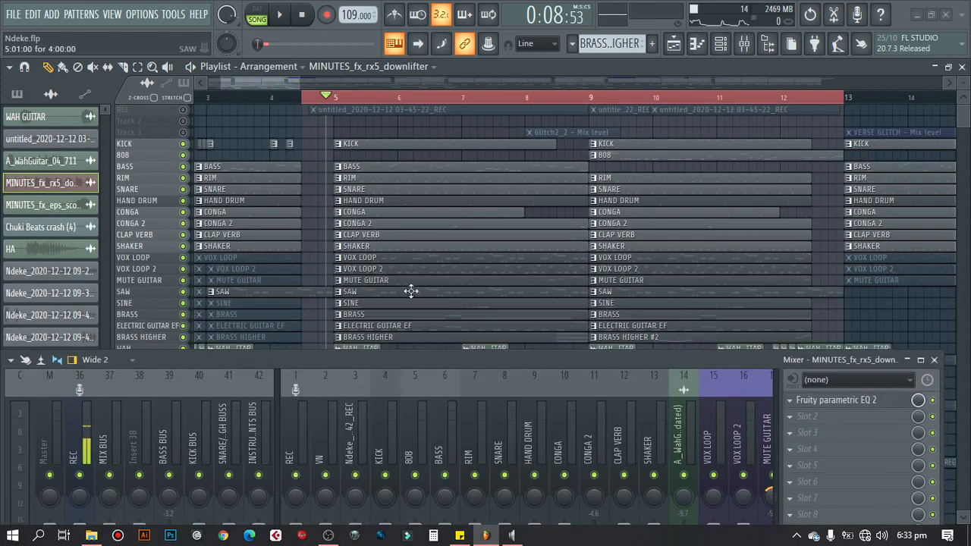
left_click_drag(393, 358, 410, 94)
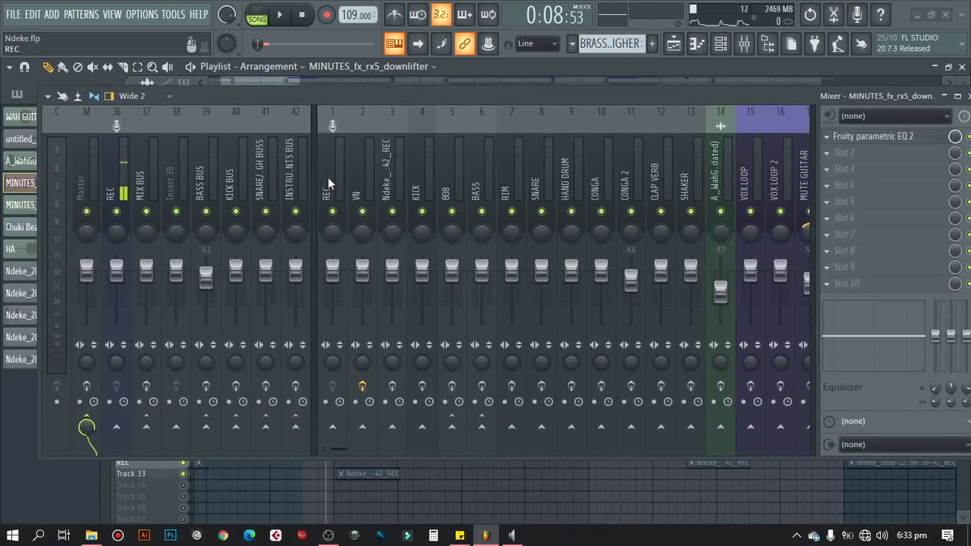
left_click(331, 182)
left_click(475, 162)
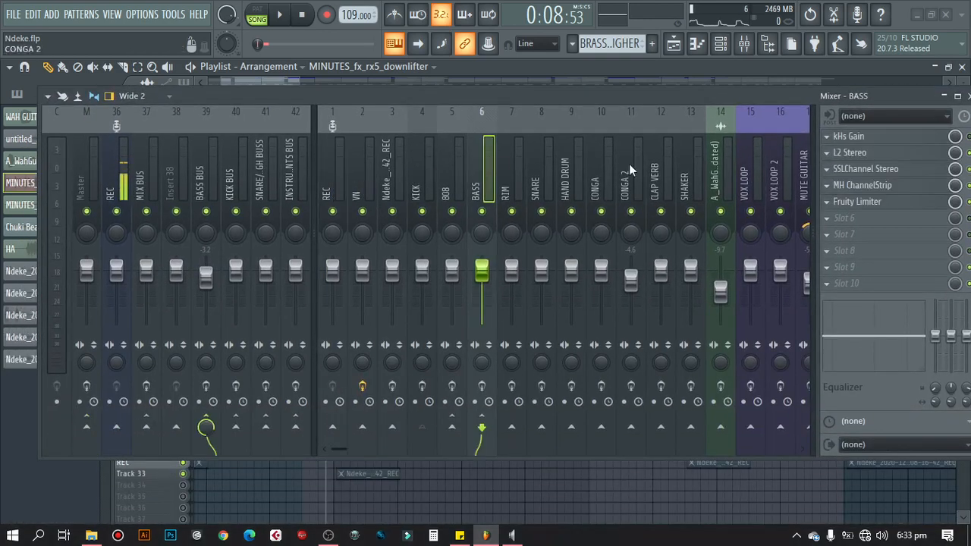
left_click(751, 166)
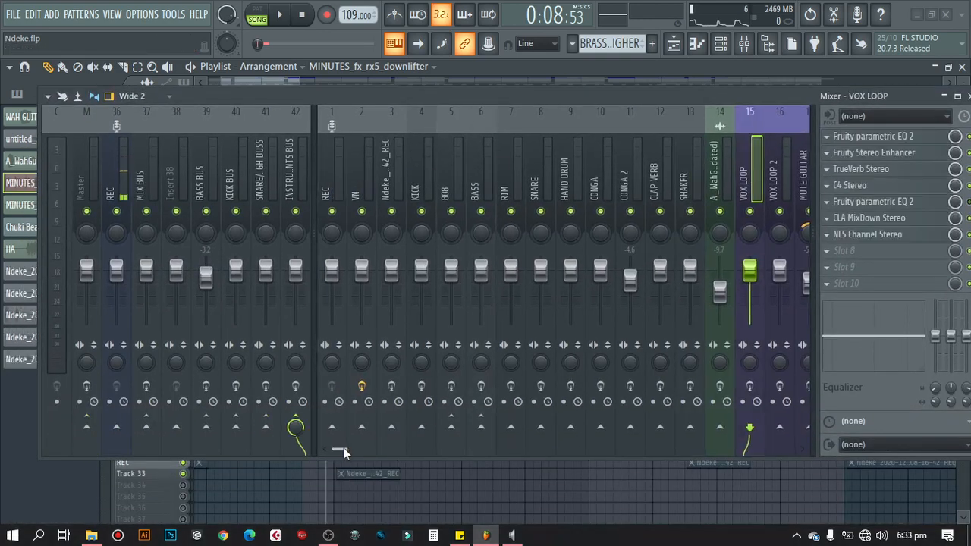
Step: Compare the effect chains on the instrument inserts, from VOX LOOP and SAW through SINE, BRASS, ELECT/GUITAR and BRASS HIGHER
left_click_drag(344, 448, 390, 453)
left_click(453, 183)
left_click(510, 178)
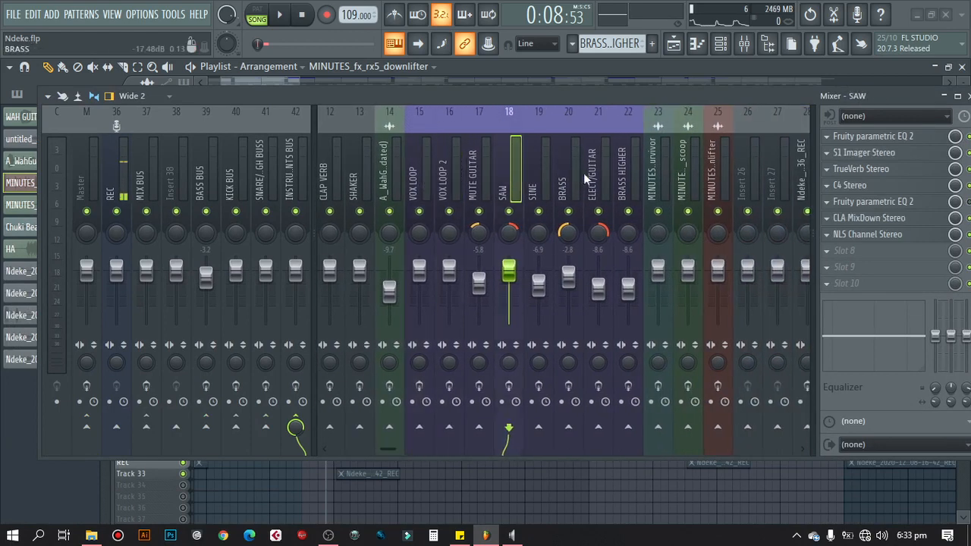
left_click(593, 171)
left_click(629, 163)
left_click(417, 177)
left_click(596, 173)
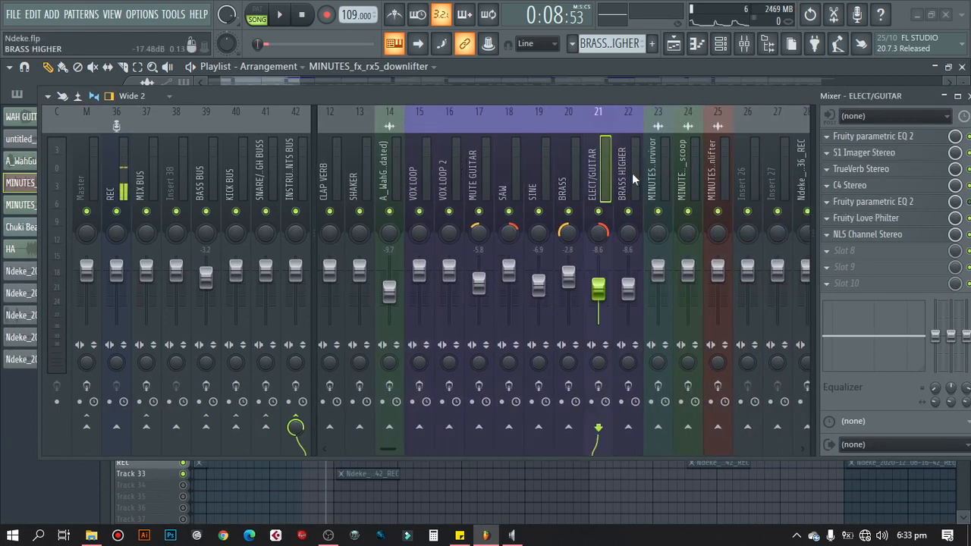
left_click(630, 173)
left_click(534, 187)
left_click(505, 182)
left_click(566, 180)
left_click(599, 178)
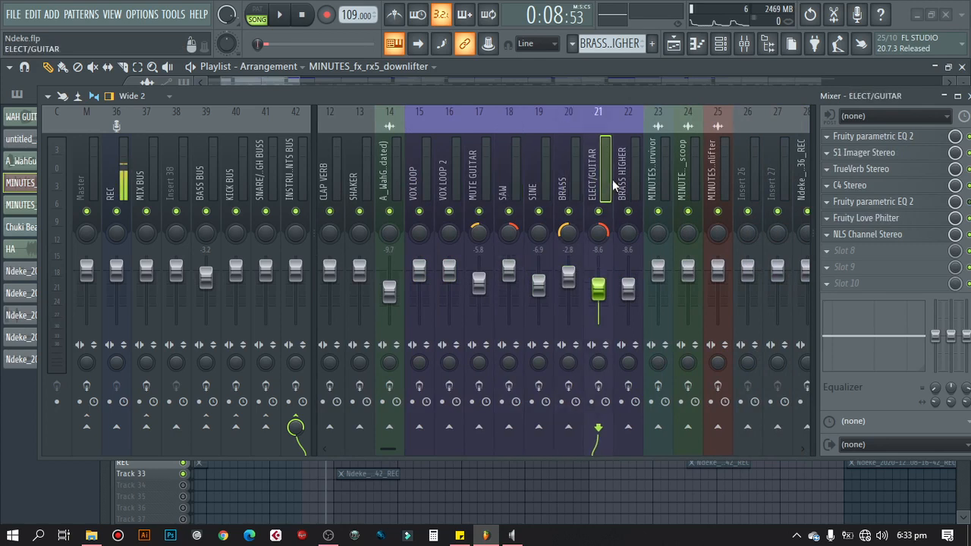
left_click(496, 176)
left_click(411, 176)
left_click(564, 179)
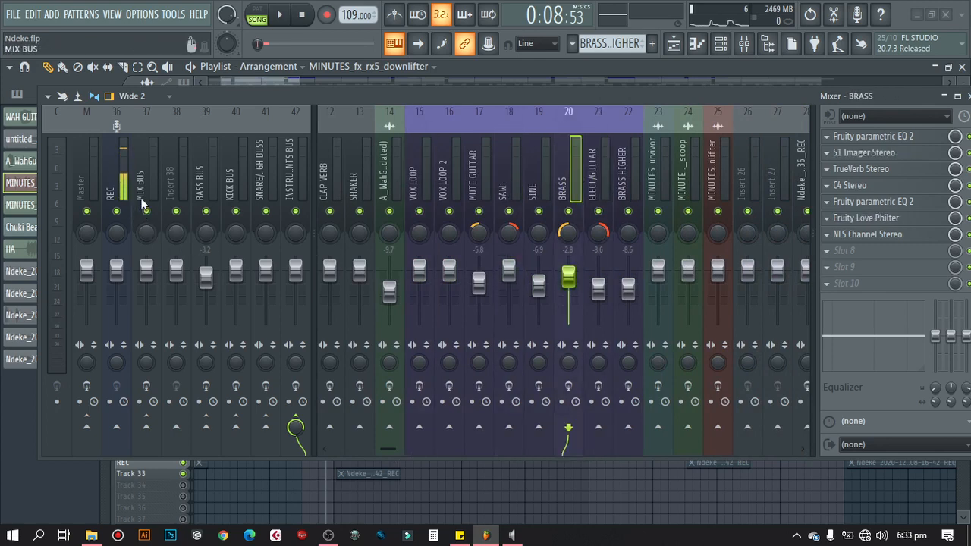
Step: Switch the Master insert's Ozone 9 Equalizer to Stereo processing, return it to Mid/Side, and select the Side channel
left_click(84, 188)
left_click_drag(451, 104, 420, 141)
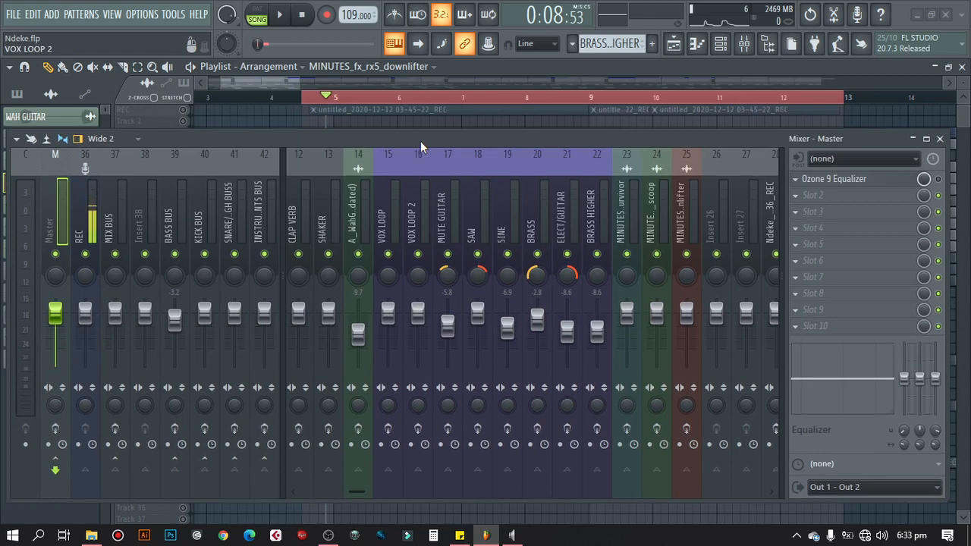
left_click(844, 179)
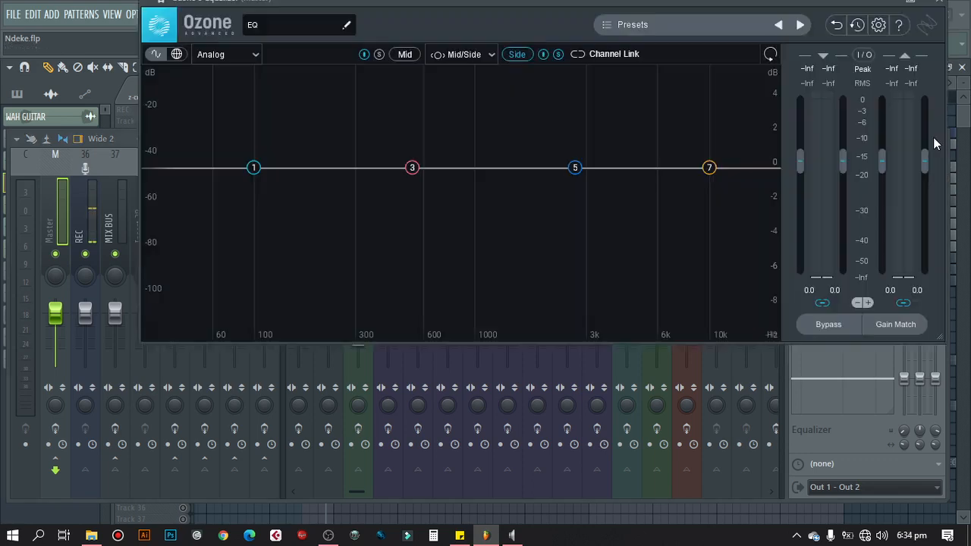
left_click(458, 58)
left_click(463, 74)
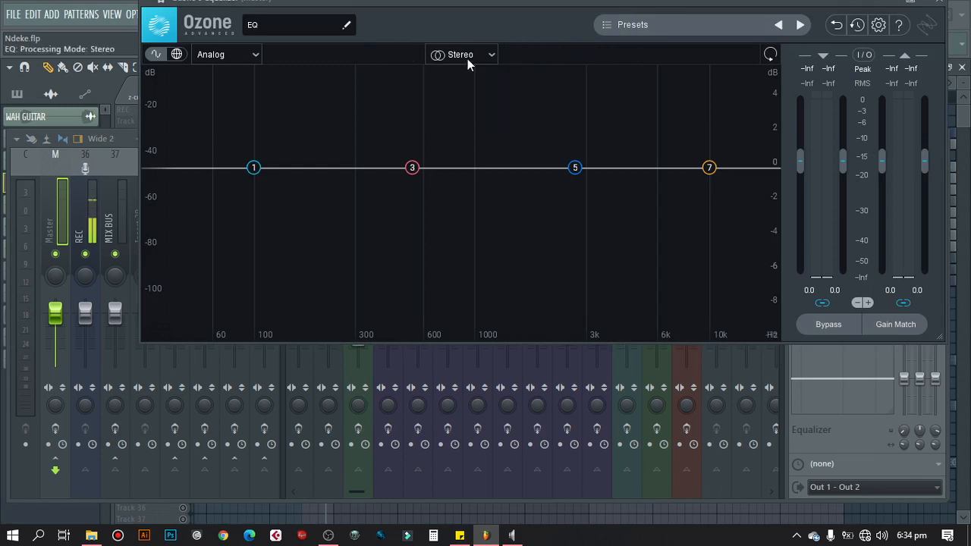
left_click(481, 59)
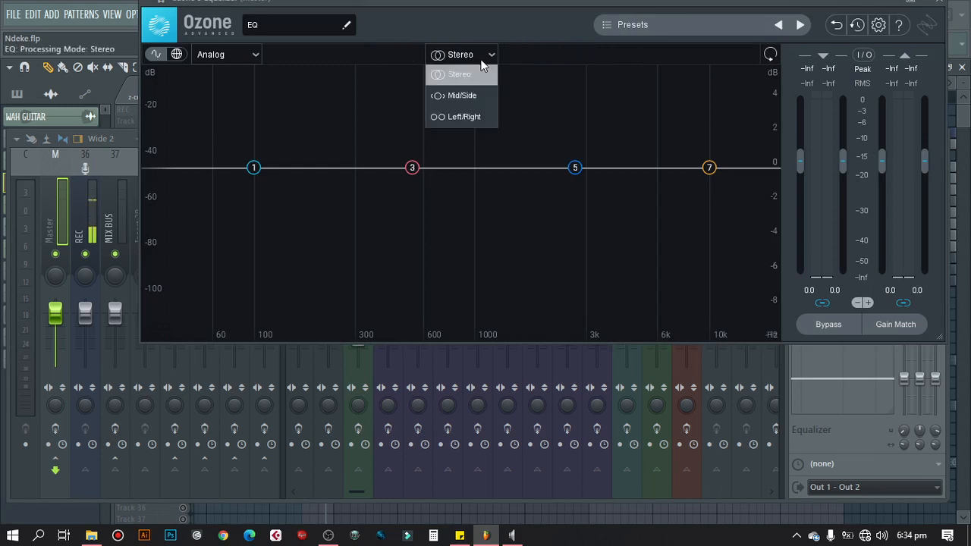
left_click(481, 100)
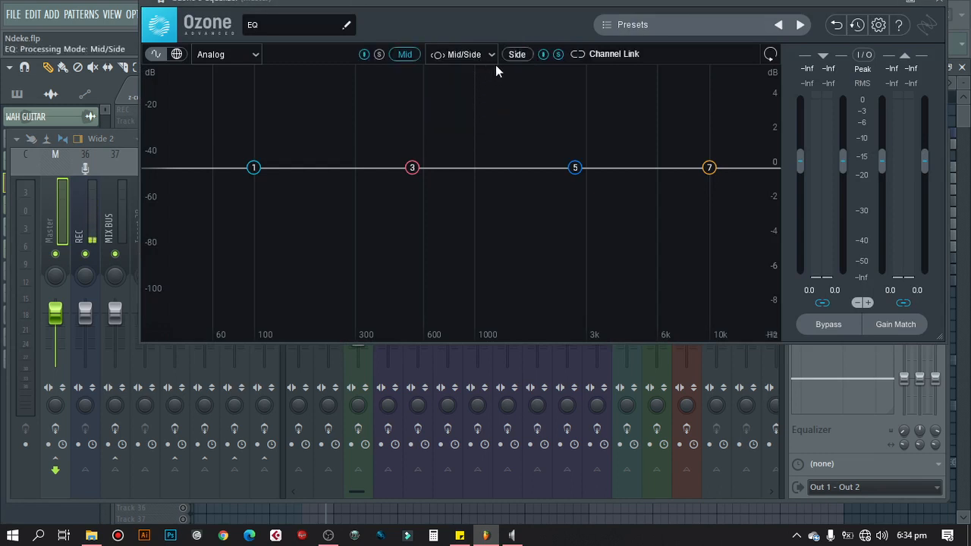
left_click(514, 54)
left_click(940, 3)
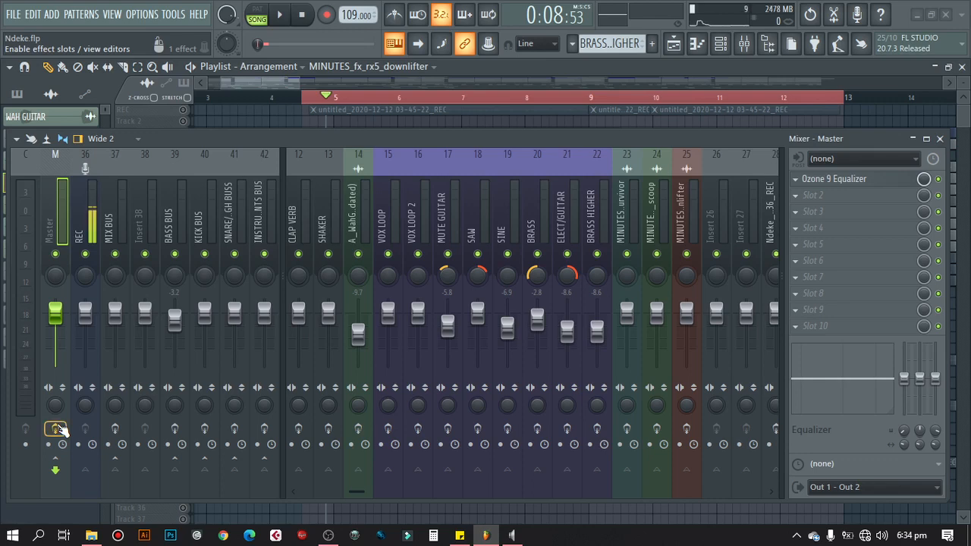
Step: Play the section through the Master insert's Ozone 9 Equalizer and toggle the Master's effect slots
key("space")
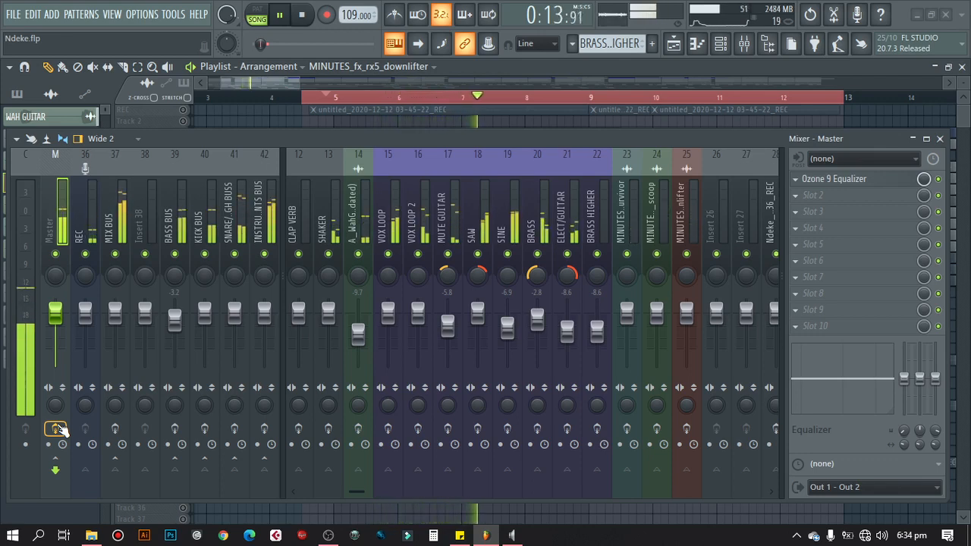
key("space")
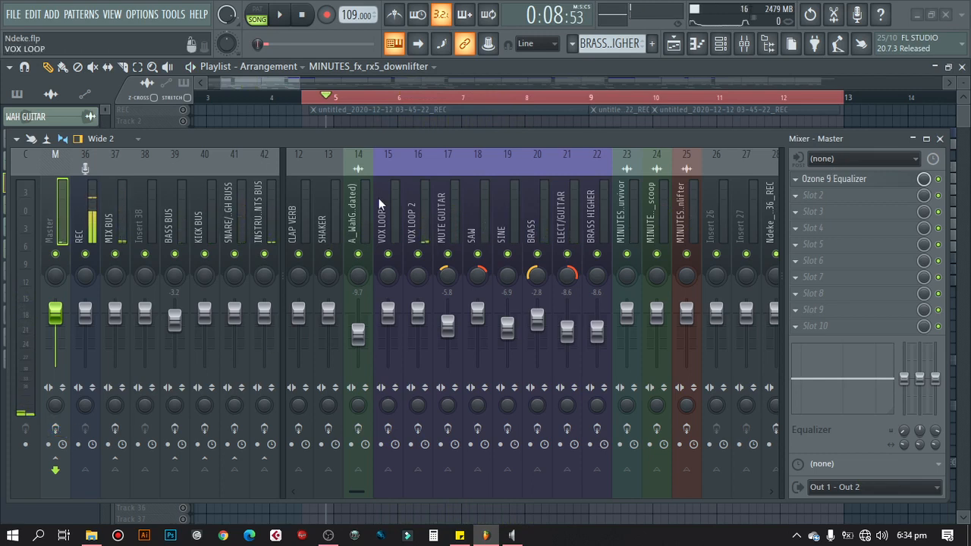
left_click(55, 429)
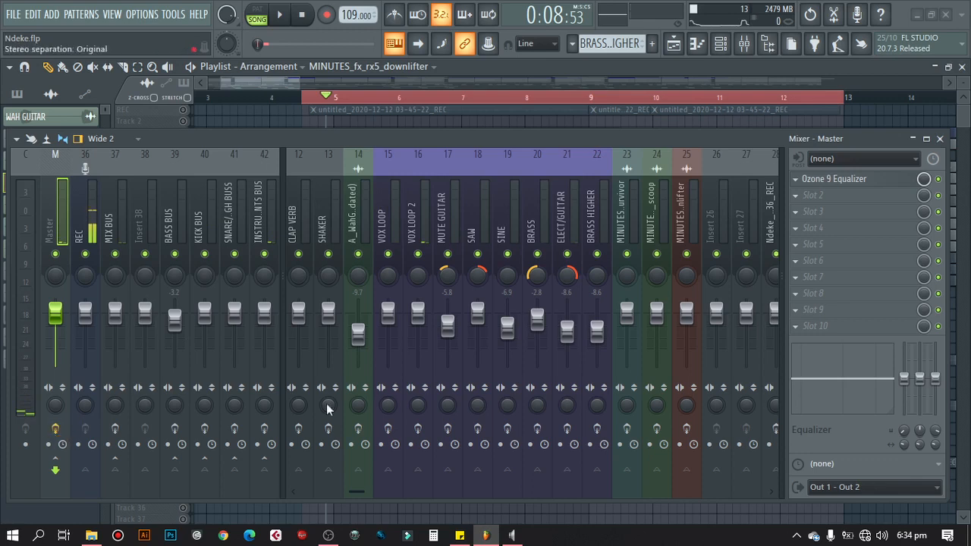
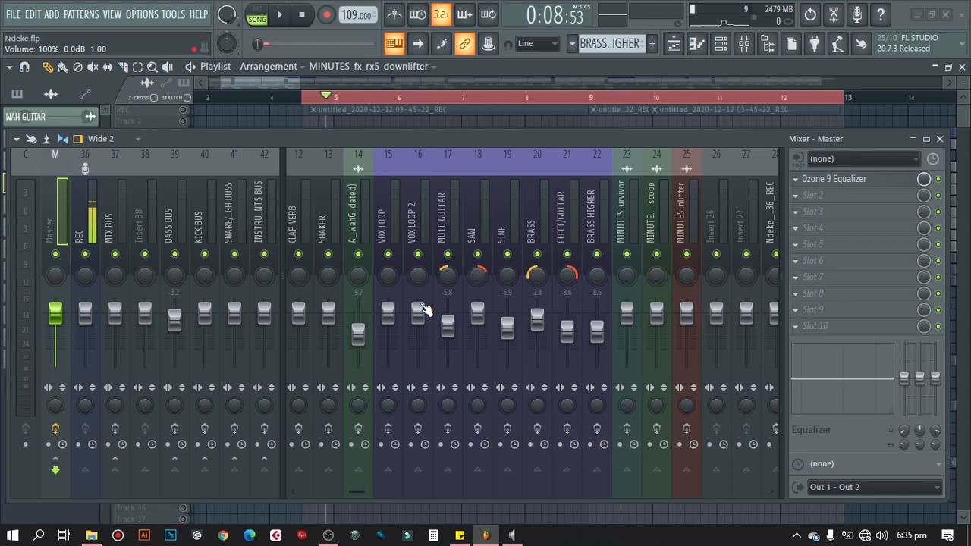
Step: Inspect the SAW, CLAP VERB, REC and Master inserts and play the arrangement while watching the mixer levels and panning
left_click(472, 212)
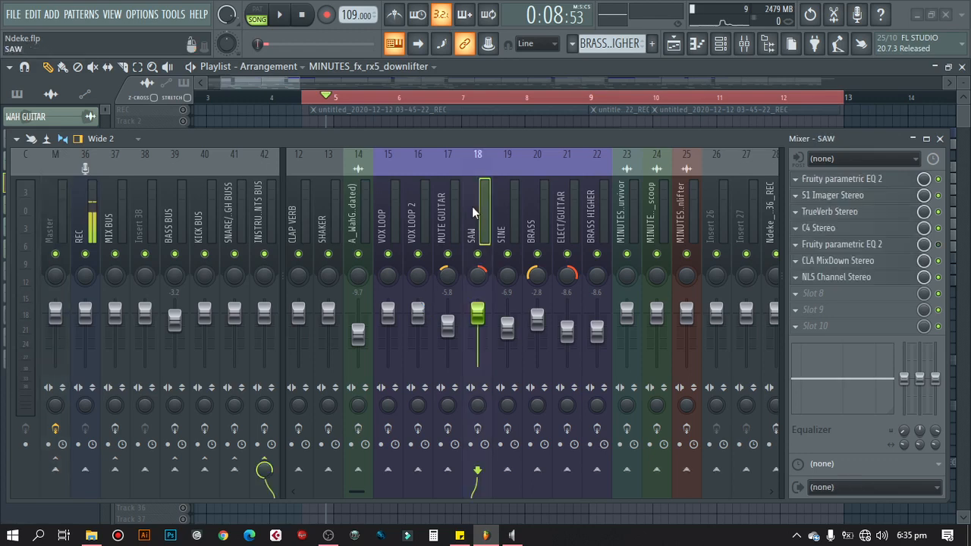
left_click(308, 221)
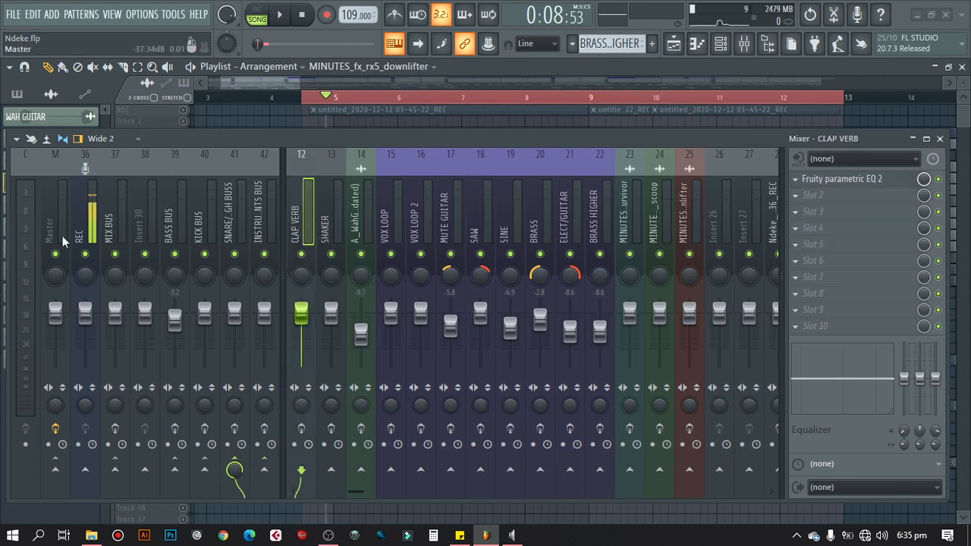
left_click(86, 218)
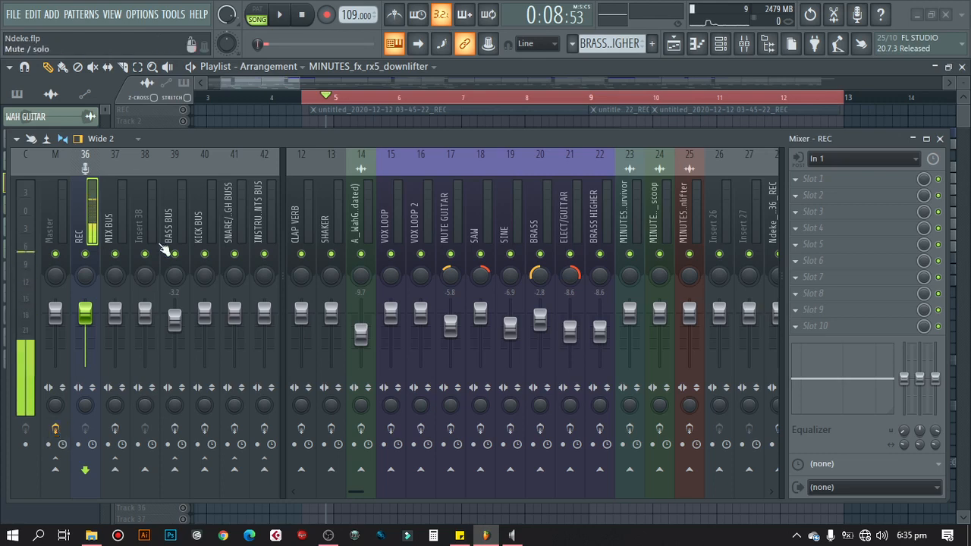
left_click(59, 224)
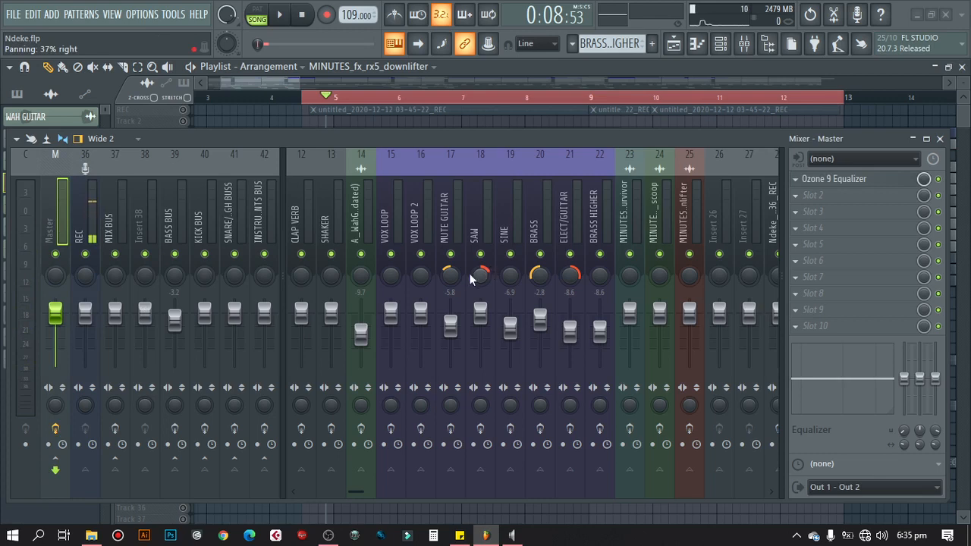
key("space")
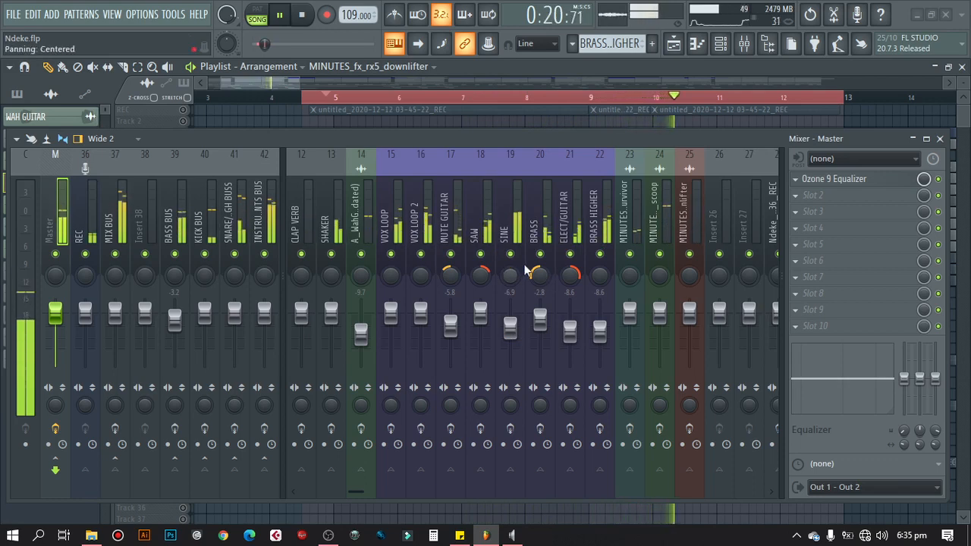
Step: Play the arrangement in short passes and watch the levels of the drum and percussion inserts and the buses
key("space")
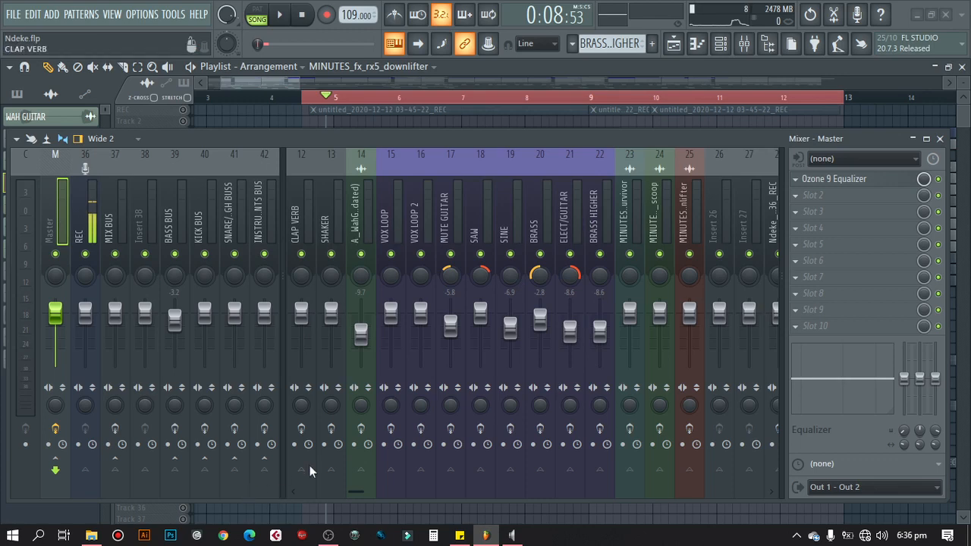
left_click_drag(357, 496, 307, 491)
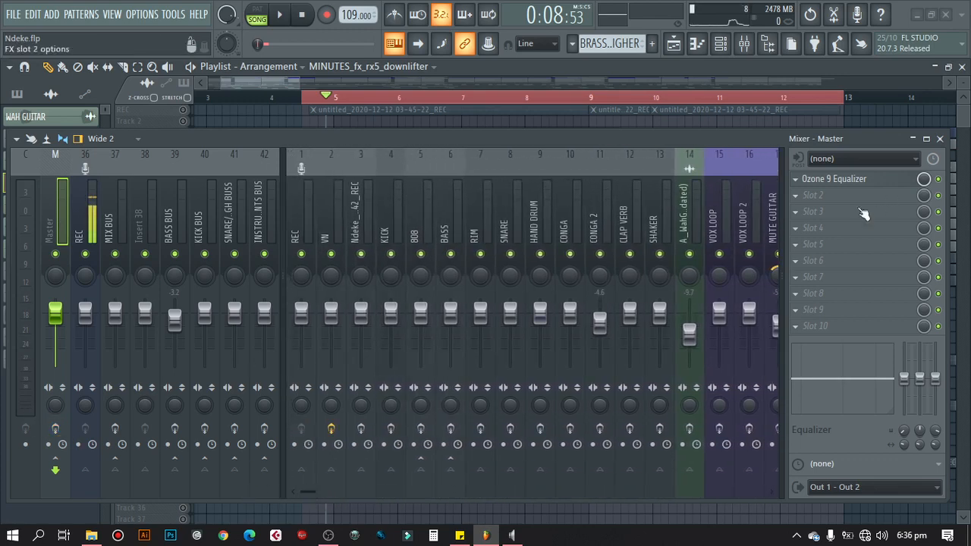
key("space")
key("space")
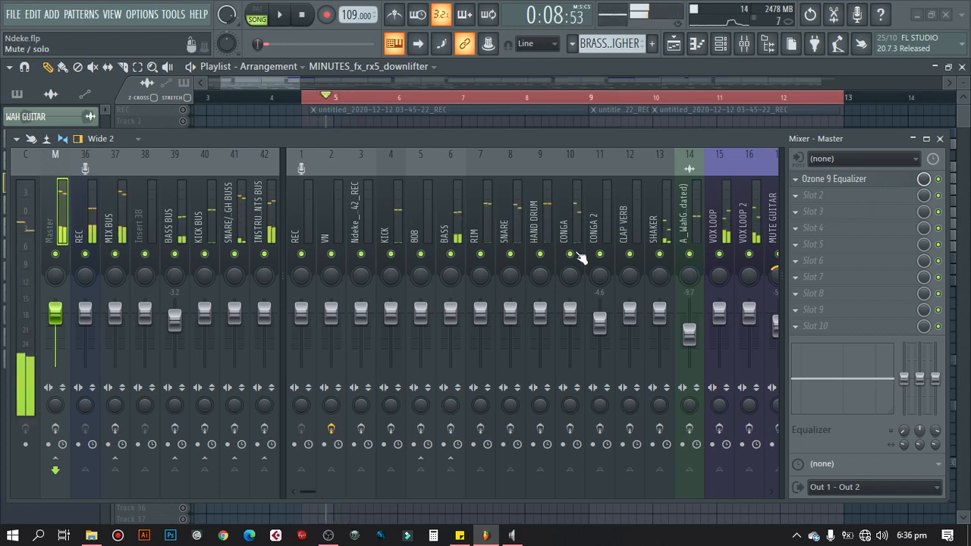
key("space")
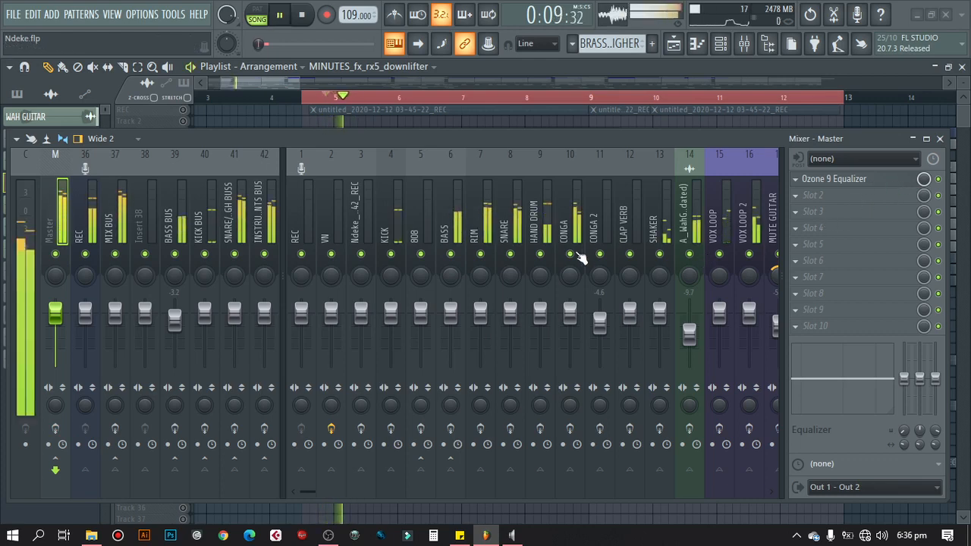
mouse_move(318, 491)
left_mouse_down()
mouse_move(334, 491)
mouse_move(306, 491)
left_mouse_up()
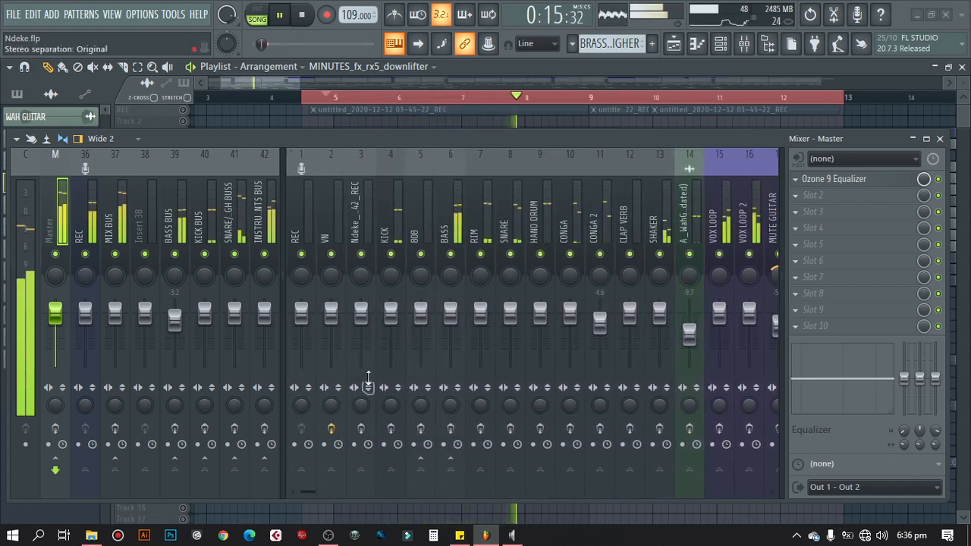
key("space")
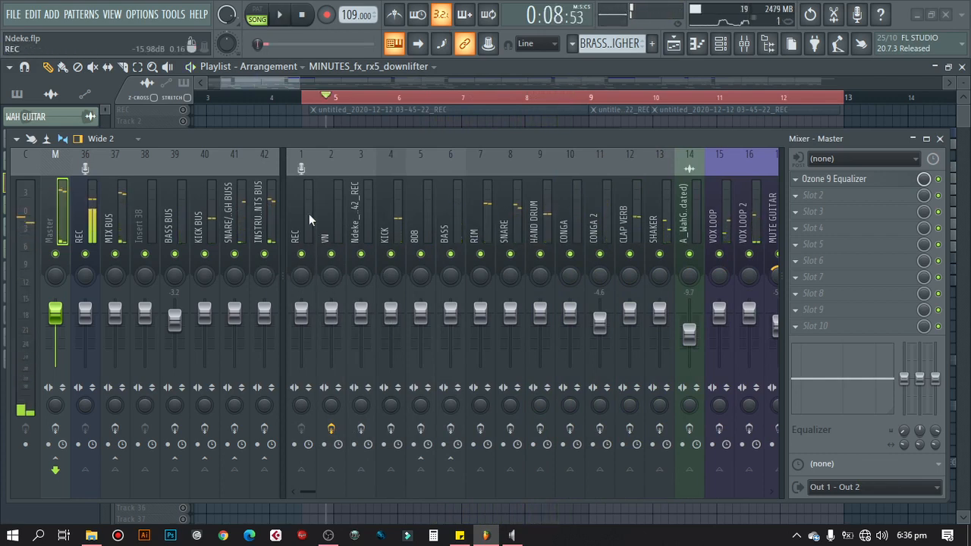
Step: Inspect the effect chains and bus routing of the drum inserts from KICK and 808 through RIM, SNARE, HAND DRUM, CONGA and CONGA 2
left_click(388, 213)
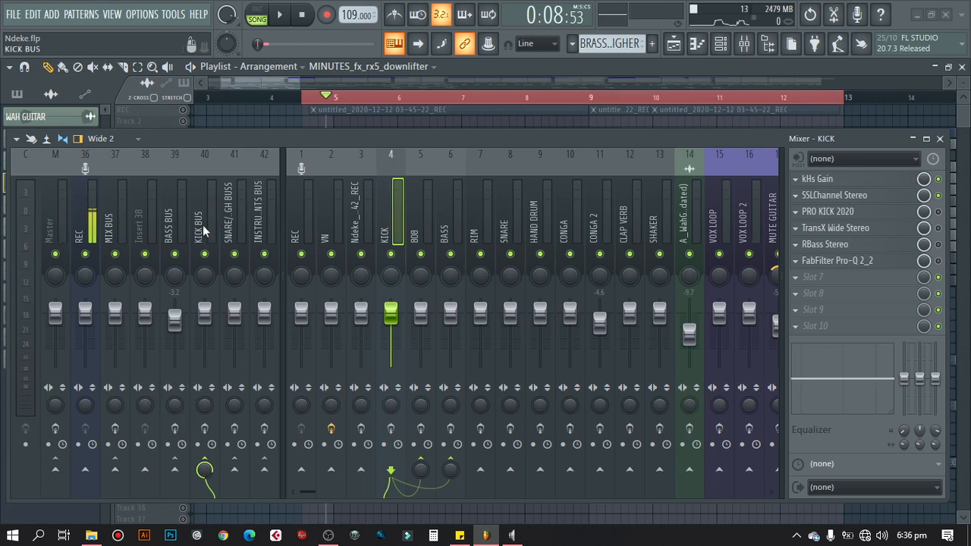
left_click(418, 214)
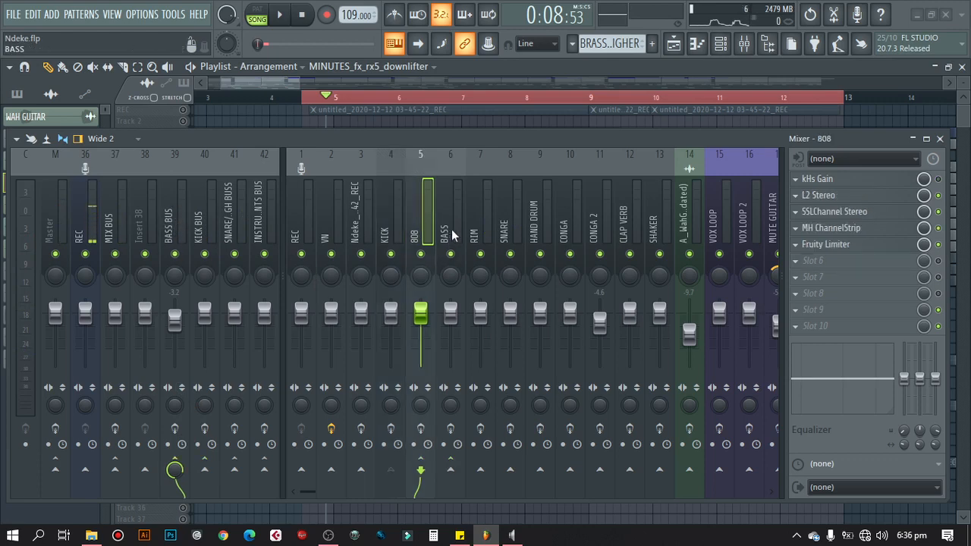
left_click(478, 229)
left_click(516, 228)
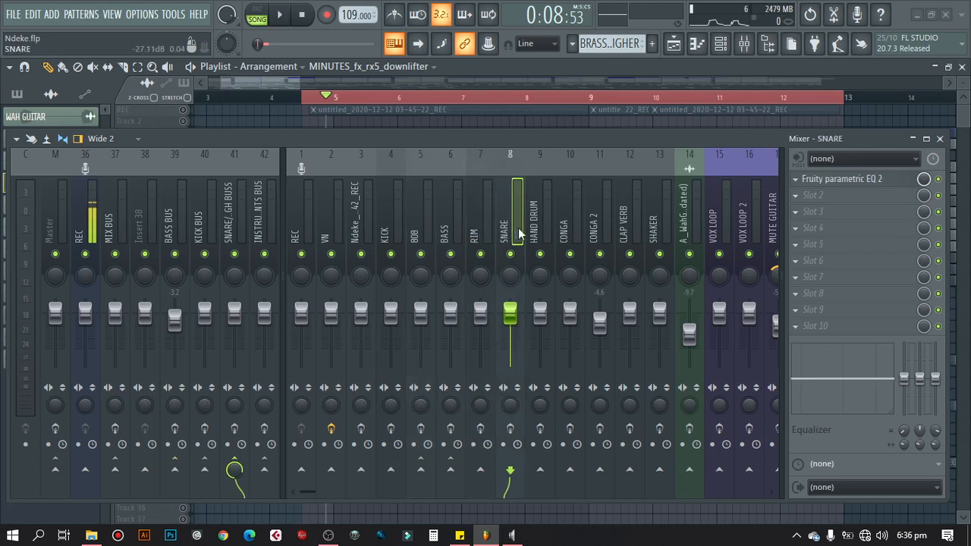
left_click(537, 231)
left_click(569, 226)
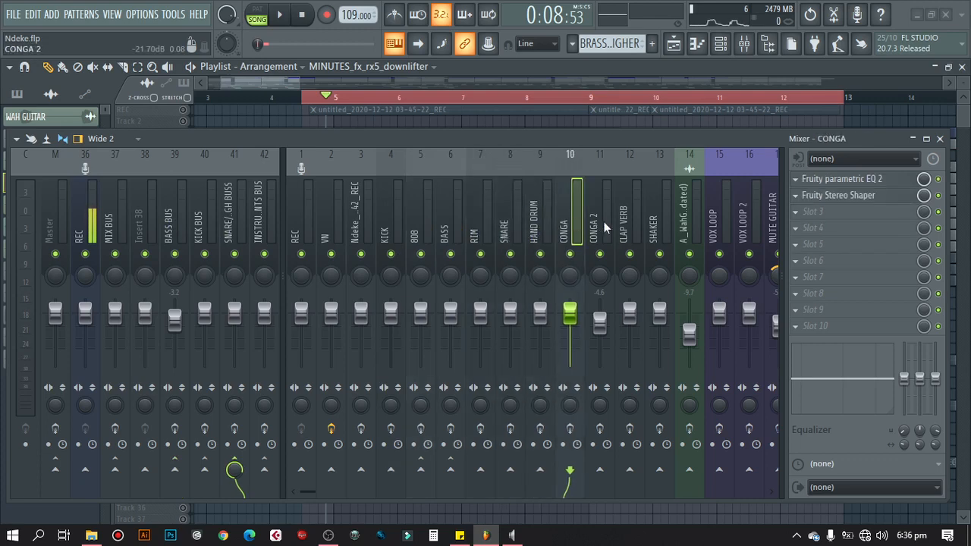
left_click(604, 222)
Step: Compare the routing of the SNARE, RIM, SHAKER and CONGA 2 inserts with the SNARE/HAT/CRASGH BUSS, and briefly play the section
left_click(512, 227)
left_click(473, 234)
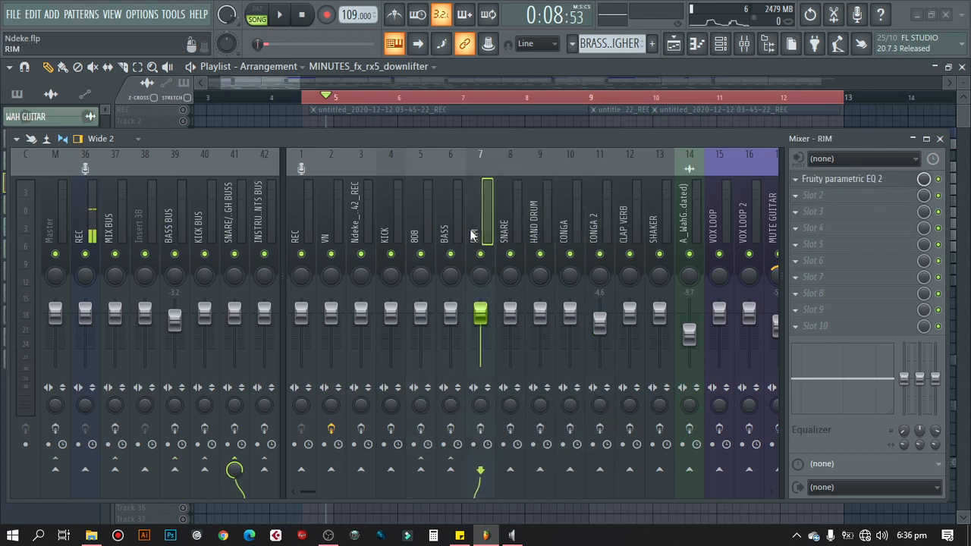
left_click(595, 231)
left_click(655, 221)
left_click(602, 226)
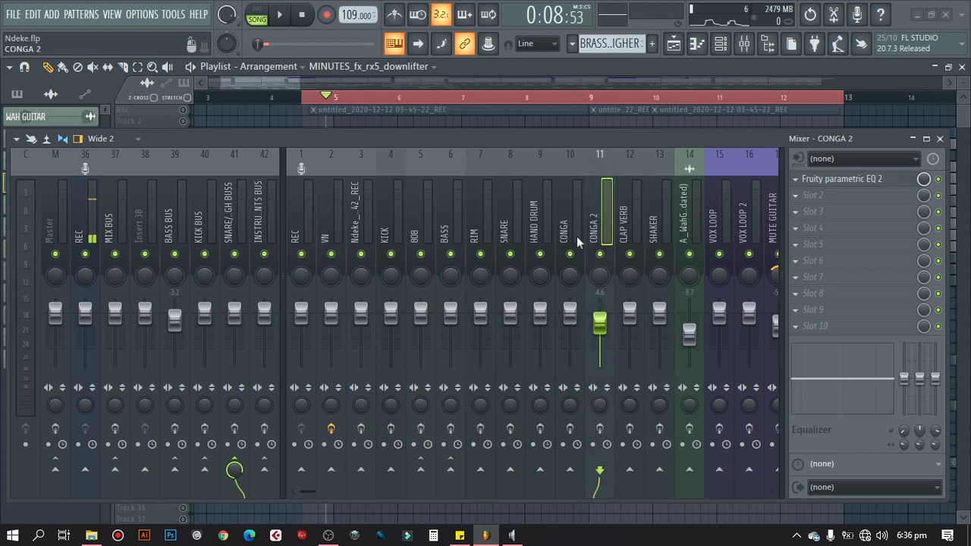
left_click(237, 227)
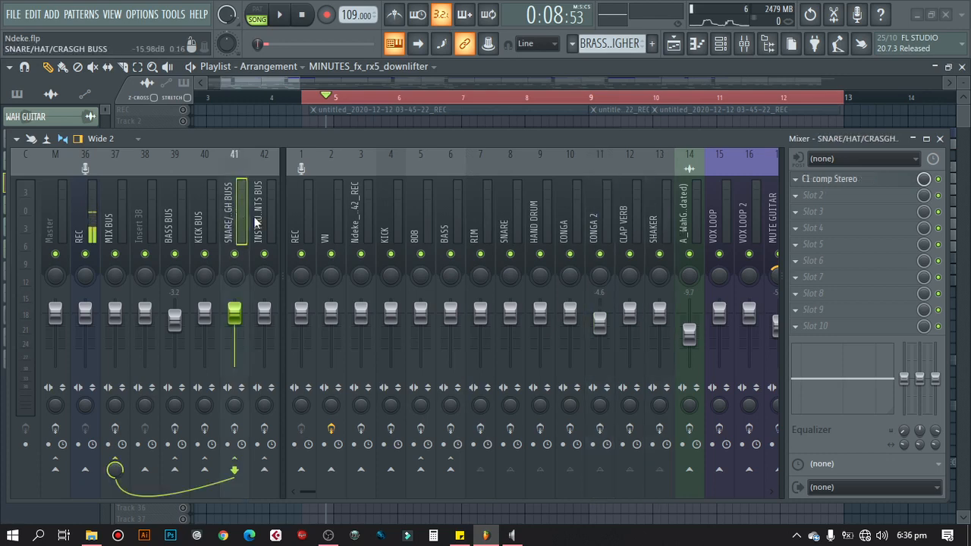
key("space")
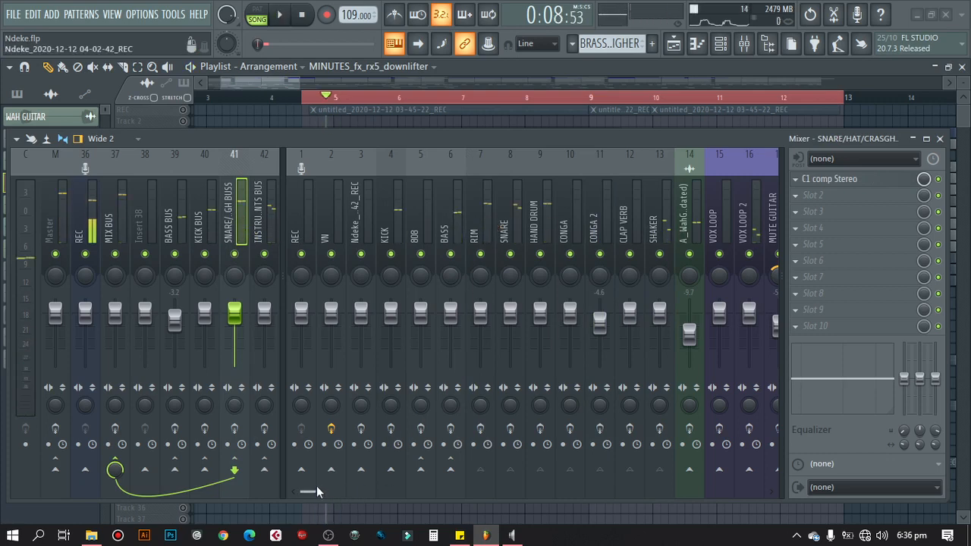
Step: Inspect the effects and routing of the instrument inserts, including SAW, VOX LOOP 2, BRASS, ELECT/GUITAR and BRASS HIGHER, and of the INSTRUMENTS BUS
left_click_drag(312, 493, 368, 491)
left_click(459, 229)
left_click(386, 222)
left_click(517, 218)
left_click(548, 221)
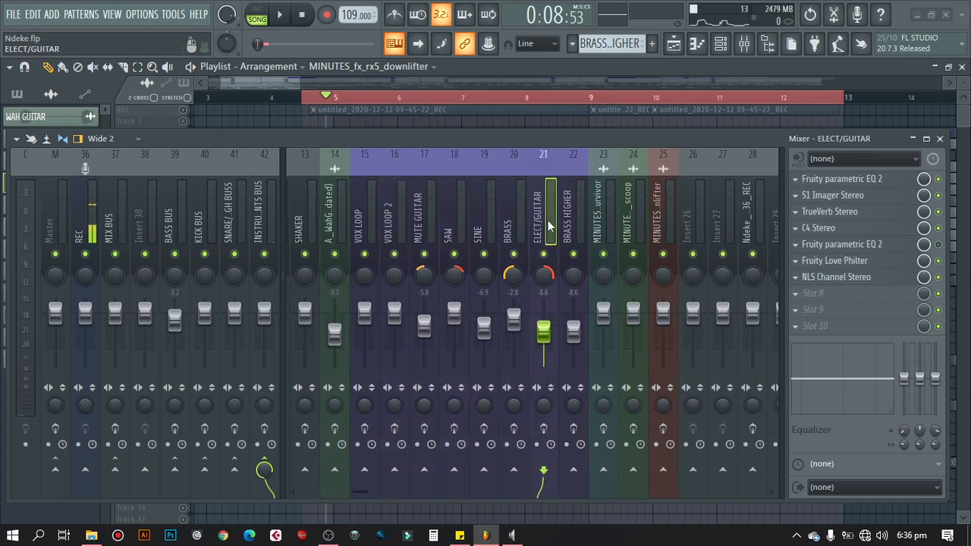
key("Right")
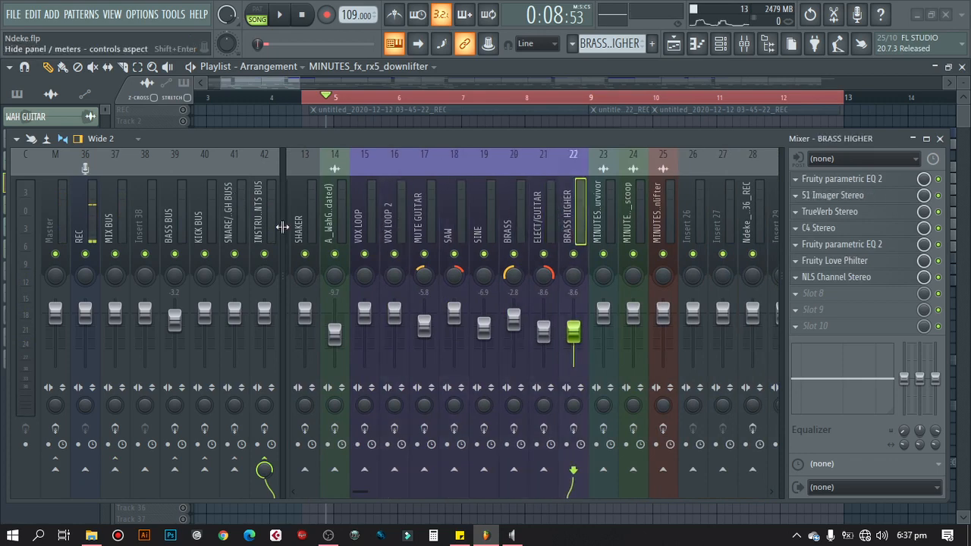
left_click(267, 190)
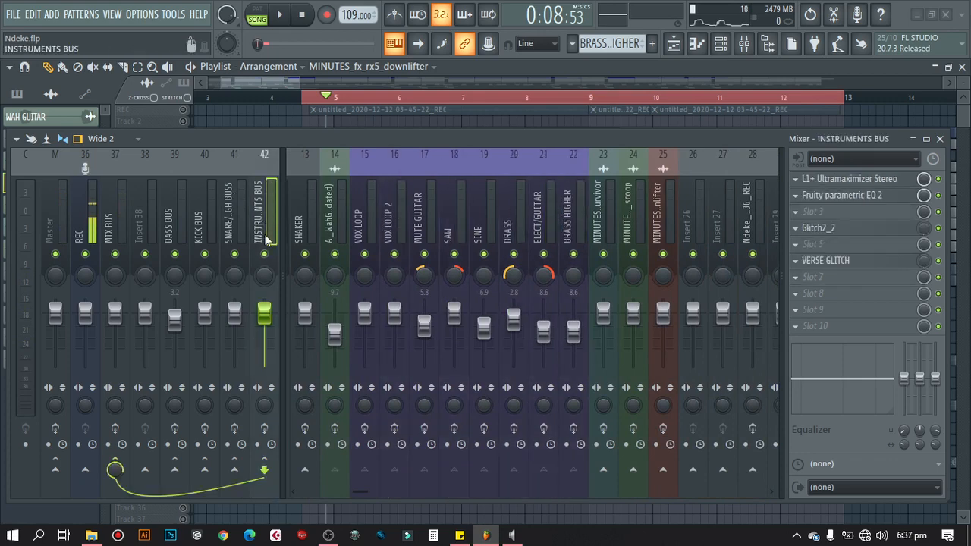
Step: Play the section and mute the INSTRUMENTS BUS, KICK BUS and BASS BUS so the SNARE/HAT/CRASGH BUSS is heard alone
key("space")
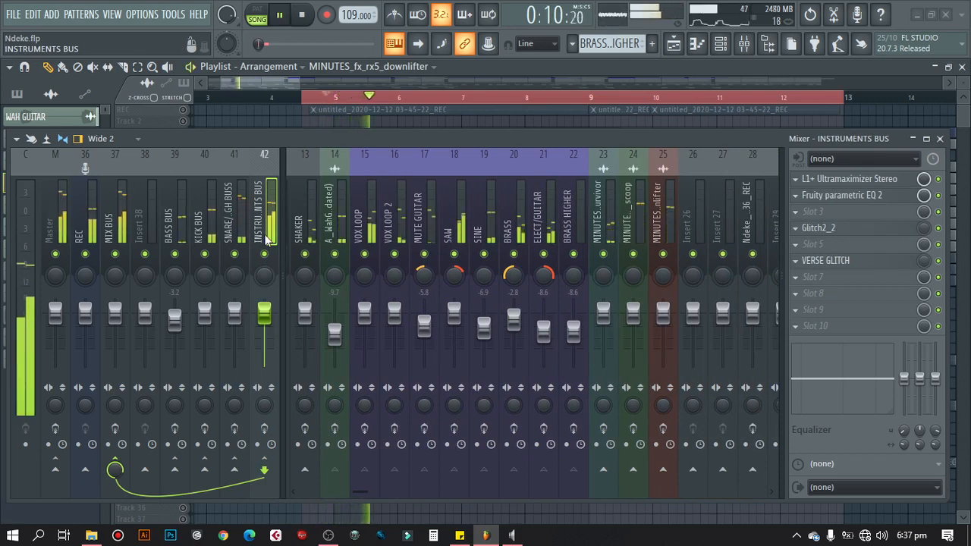
key("space")
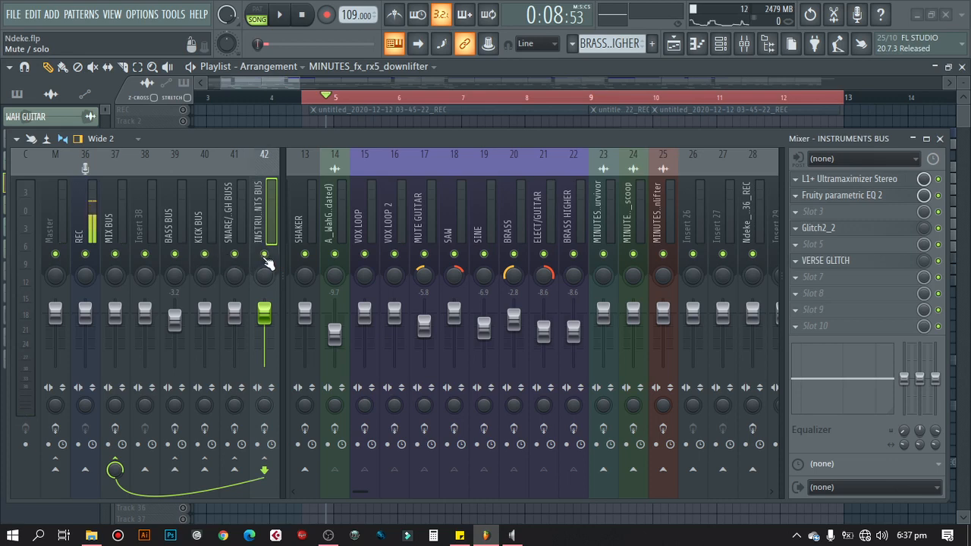
left_click(265, 258)
key("space")
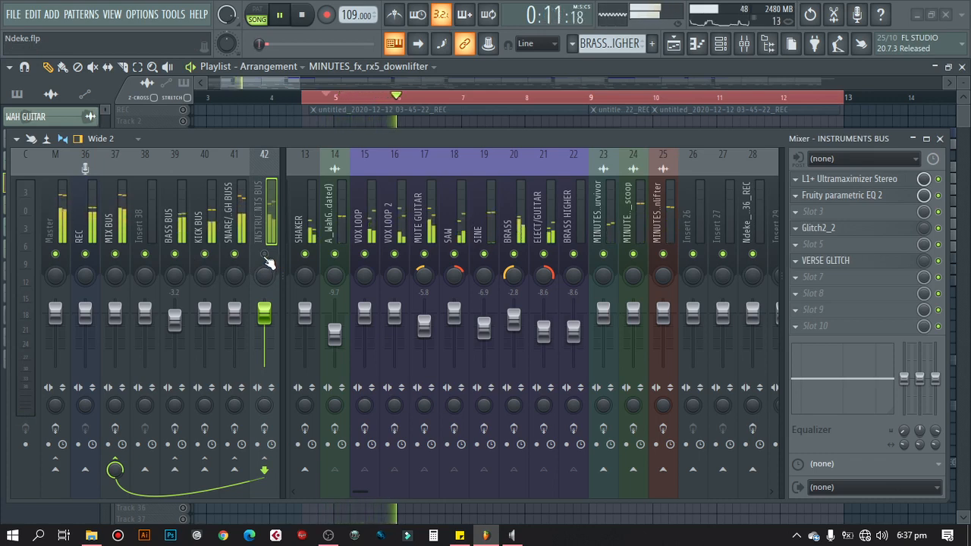
left_click(265, 255)
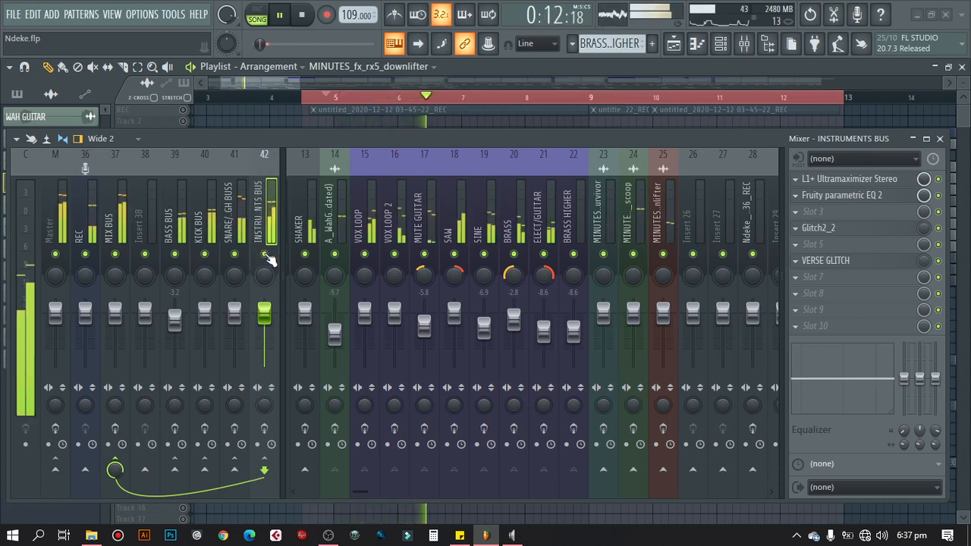
left_click(205, 254)
left_click(176, 255)
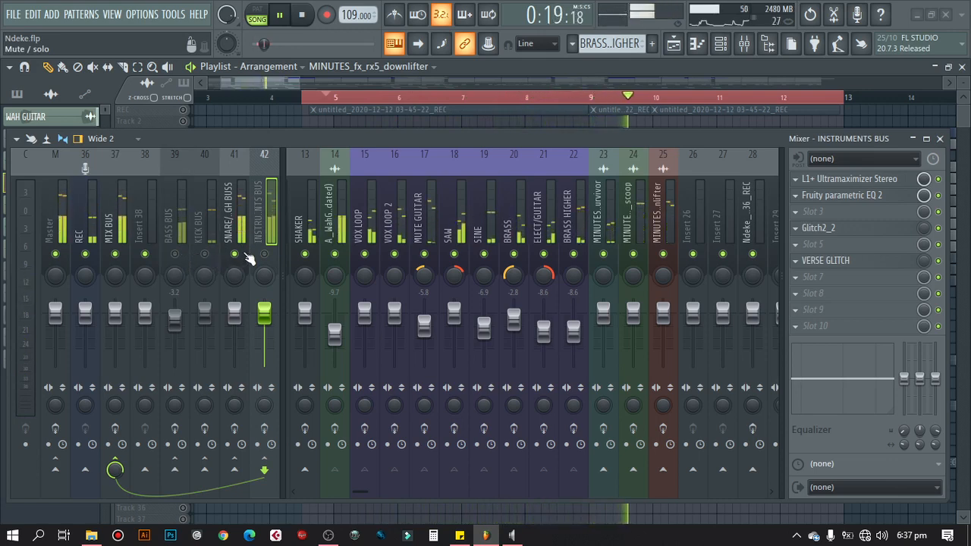
key("space")
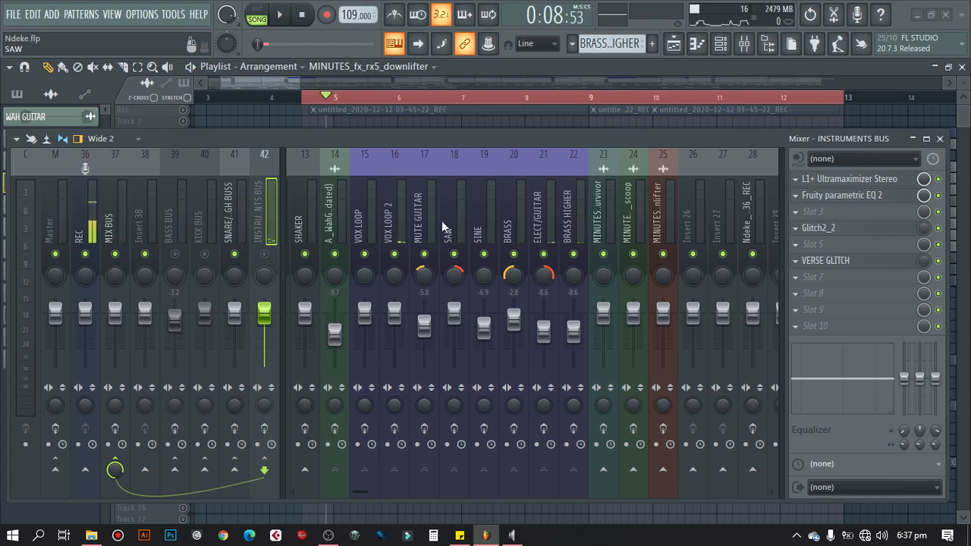
Step: Delete FabFilter Pro-Q 2_2, RBass Stereo, TransX Wide Stereo and PRO KICK 2020 from the KICK insert's effect chain
left_click_drag(341, 490, 273, 487)
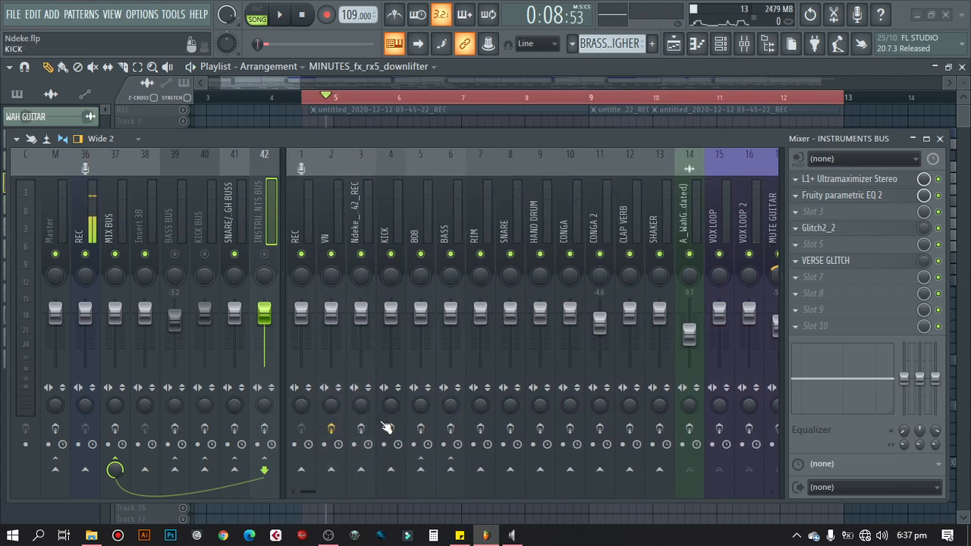
left_click(393, 237)
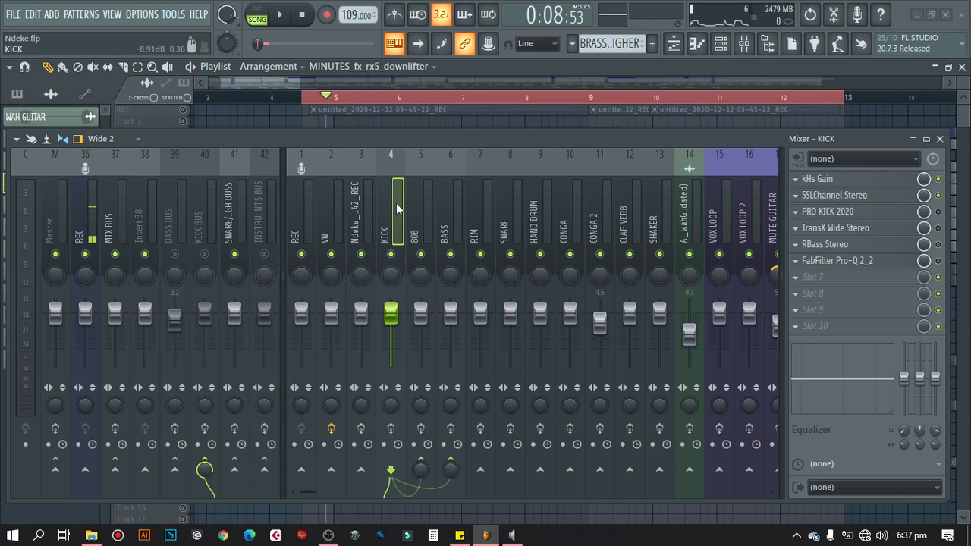
left_click(796, 261)
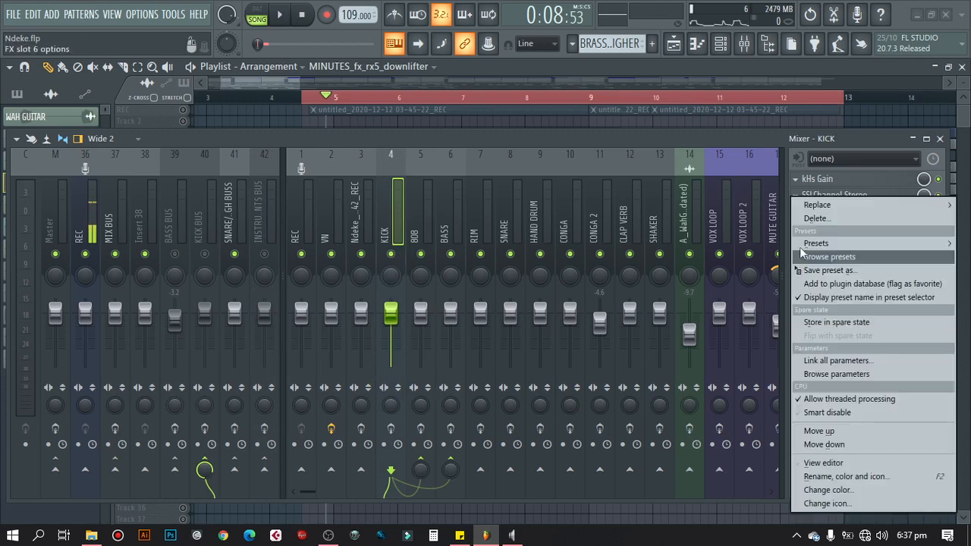
left_click(812, 220)
left_click(796, 261)
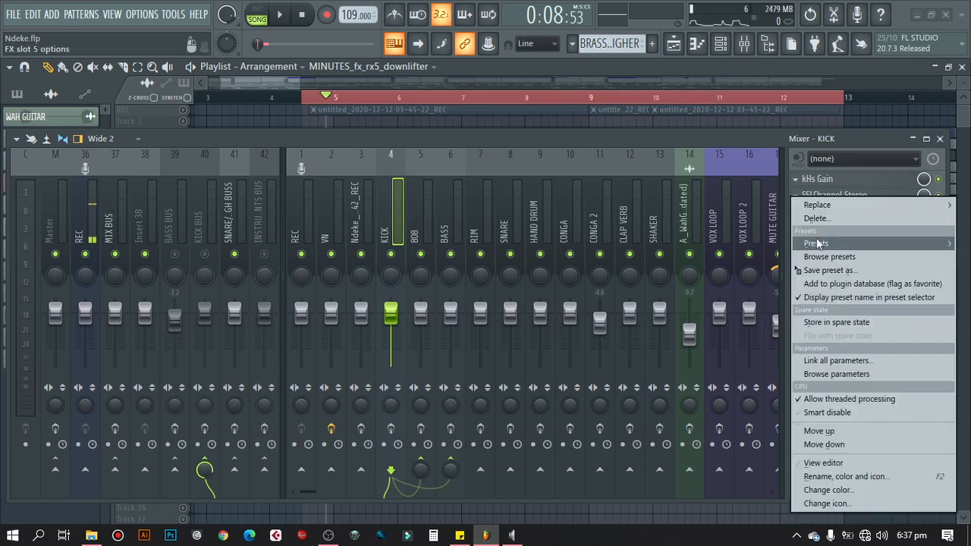
left_click(824, 216)
left_click(796, 229)
left_click(817, 217)
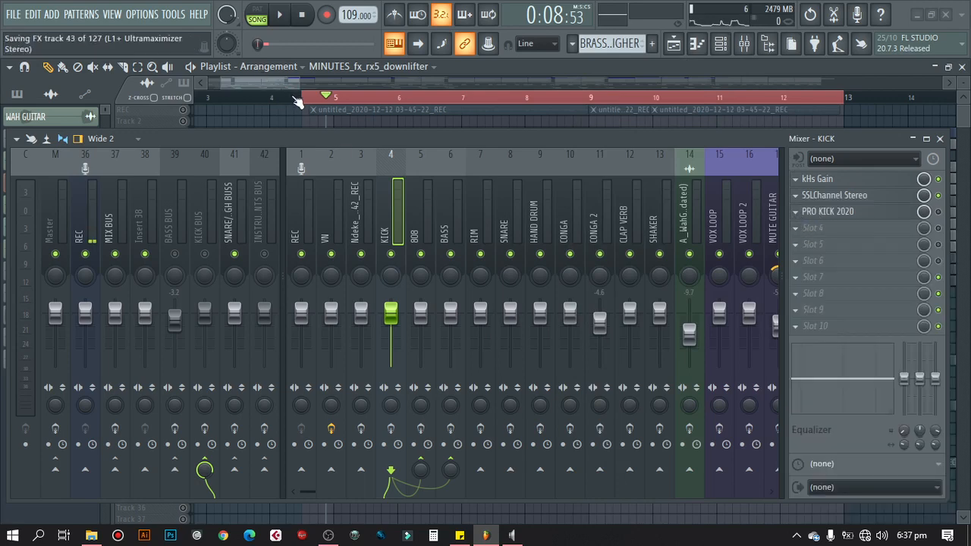
left_click(797, 213)
left_click(782, 190)
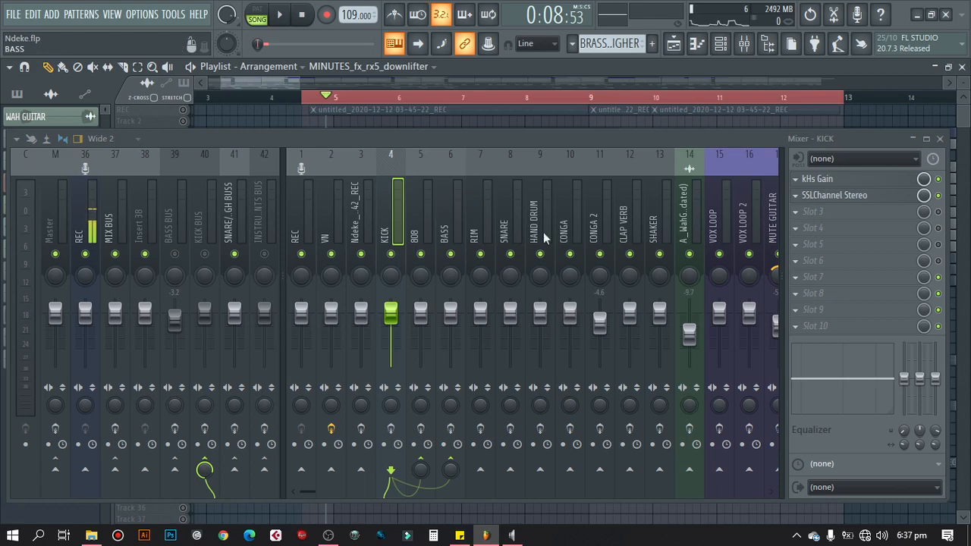
Step: Open the KICK insert's kHs Gain to view its gain setting, moving the mixer window out of the way and back up
left_click(848, 187)
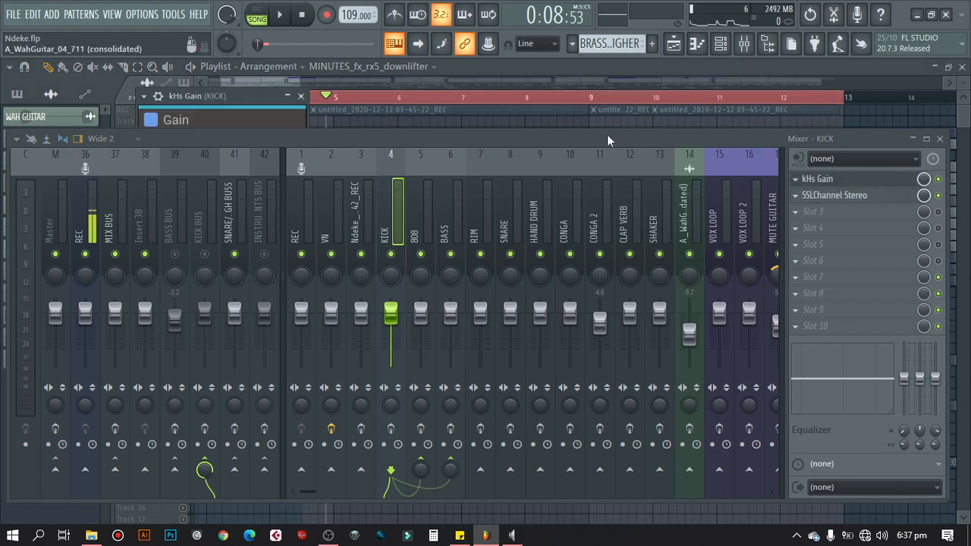
left_click_drag(607, 135, 605, 208)
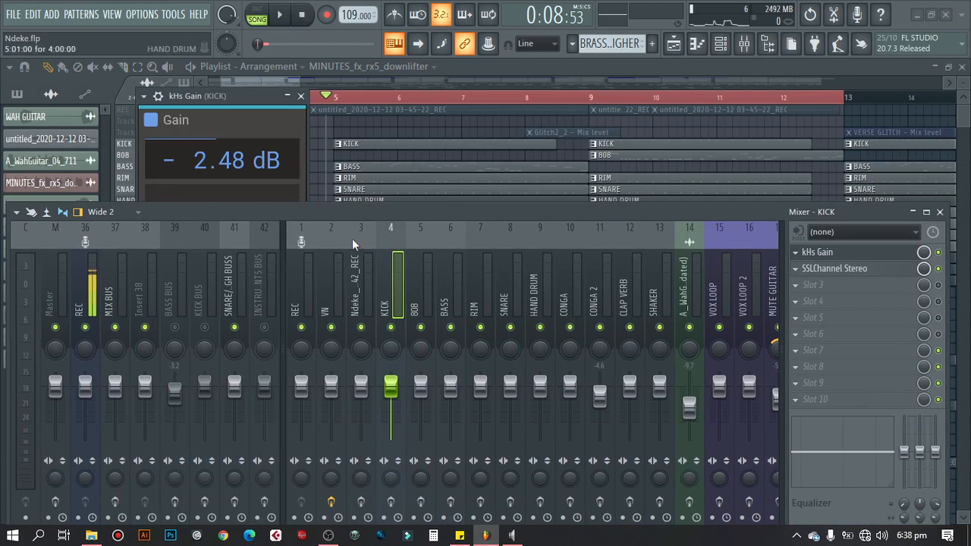
left_click_drag(326, 221, 337, 107)
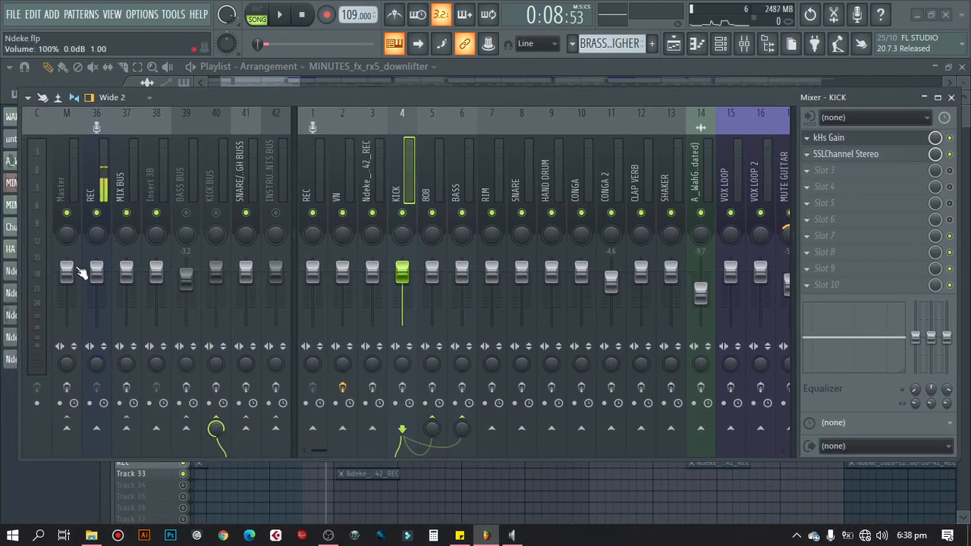
Step: Inspect the Current, RIM, 808 and KICK inserts, and play the section with the KICK BUS isolated from the other group buses
left_click(34, 209)
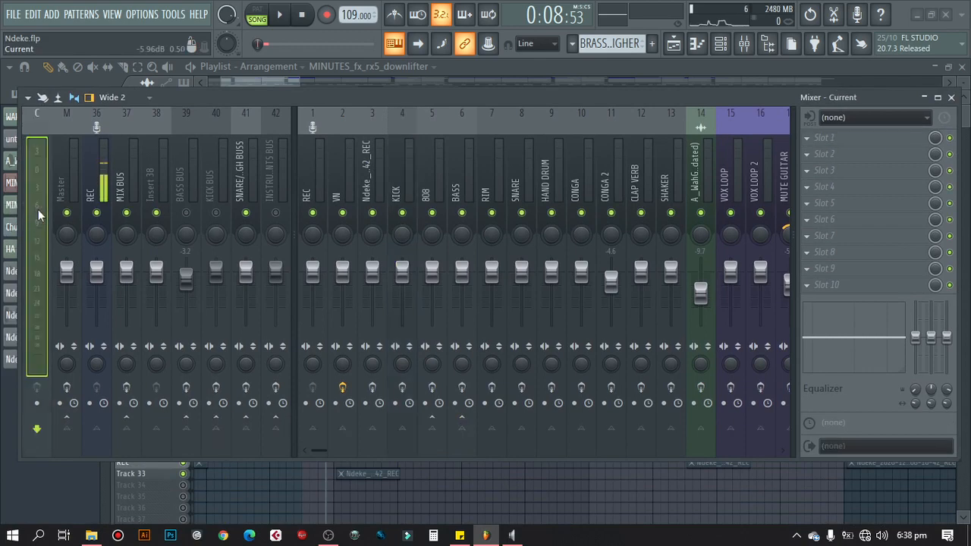
left_click(486, 159)
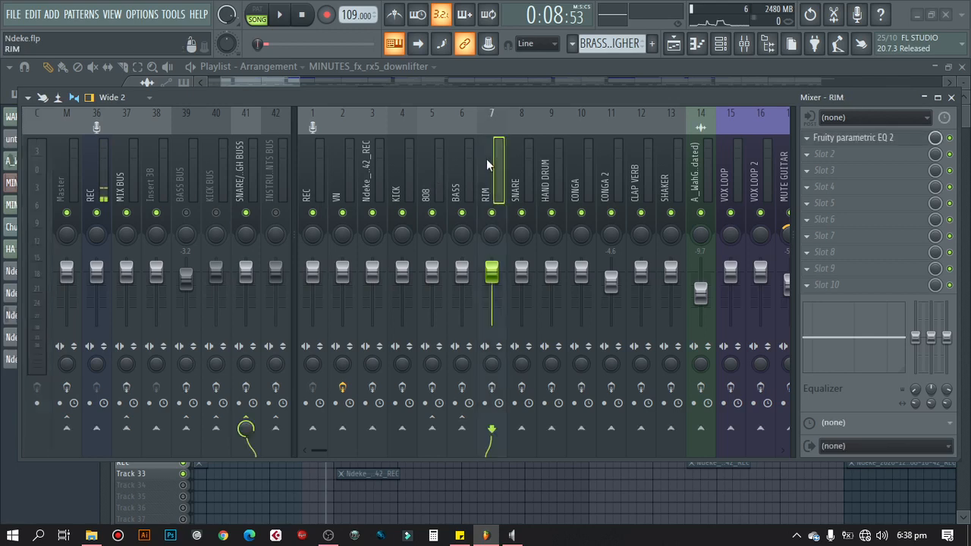
left_click(426, 176)
left_click(398, 162)
key("space")
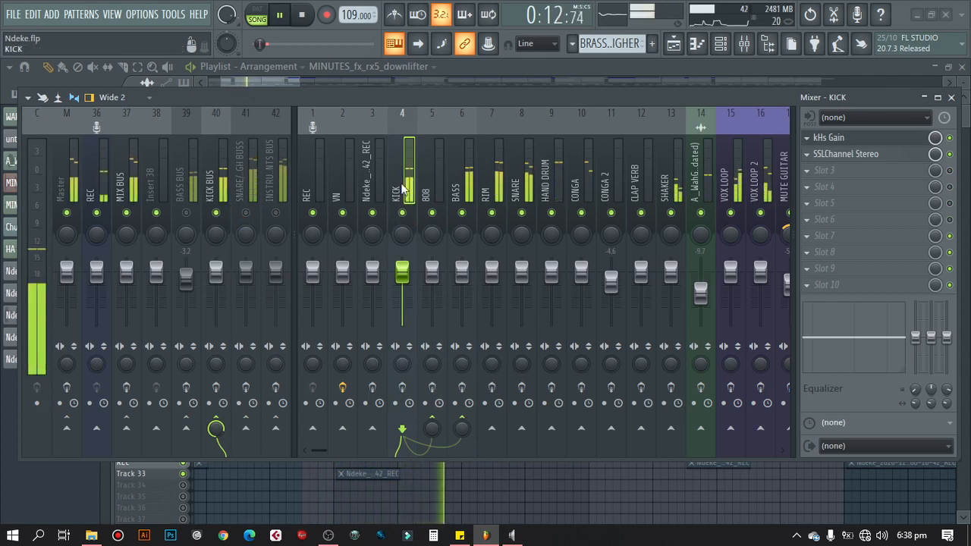
Step: Bypass the KICK insert's effect slots and play the section to hear the unprocessed kick
key("space")
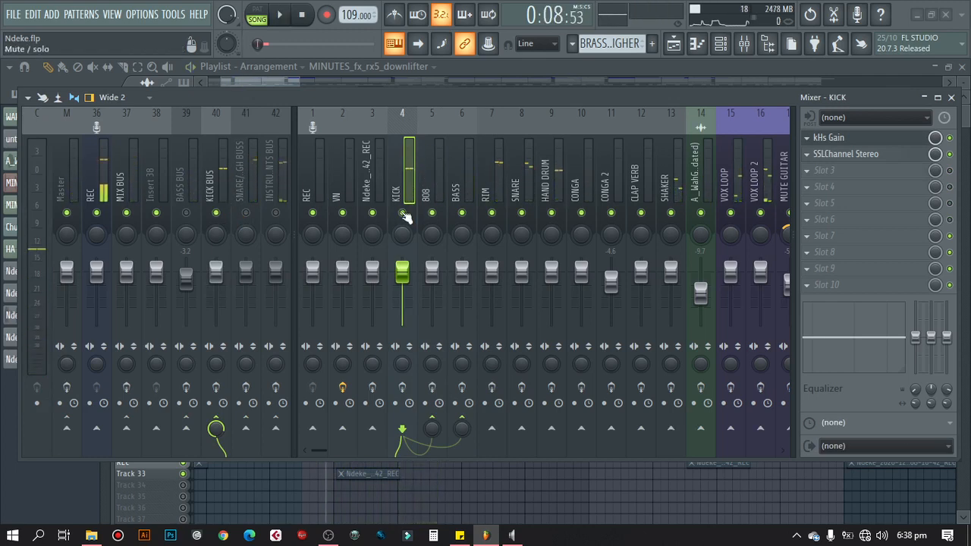
left_click(402, 387)
key("space")
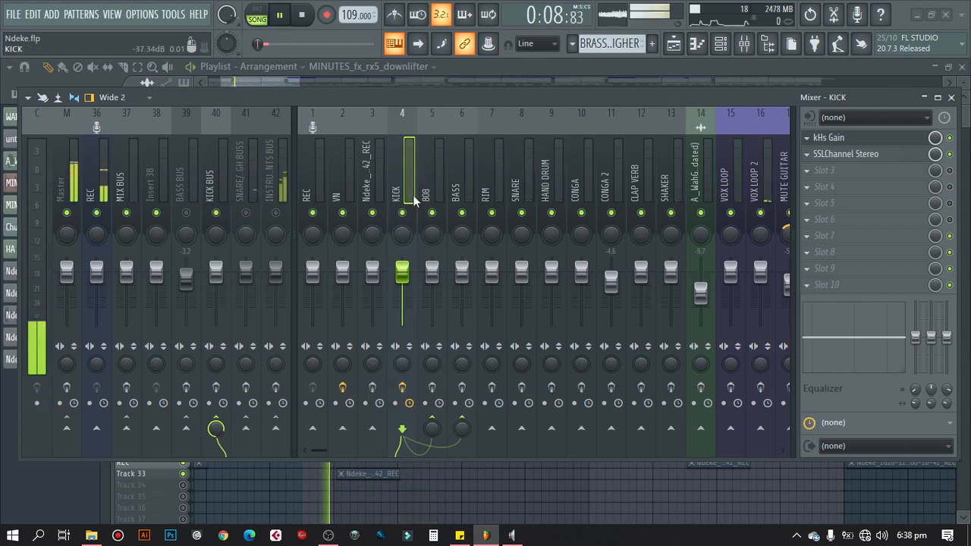
key("space")
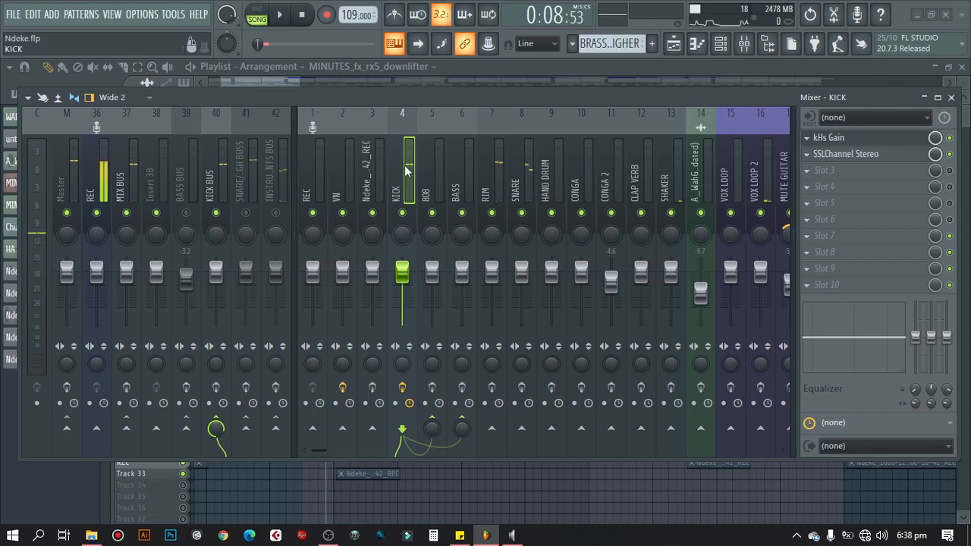
Step: Bypass the KICK BUS effect slots and play the section without the bus processing
left_click(216, 181)
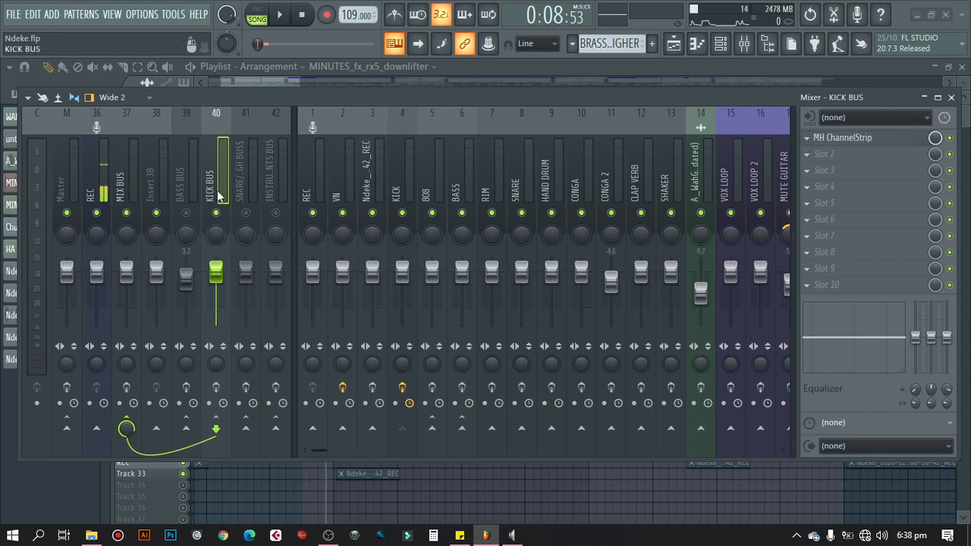
key("space")
key("space")
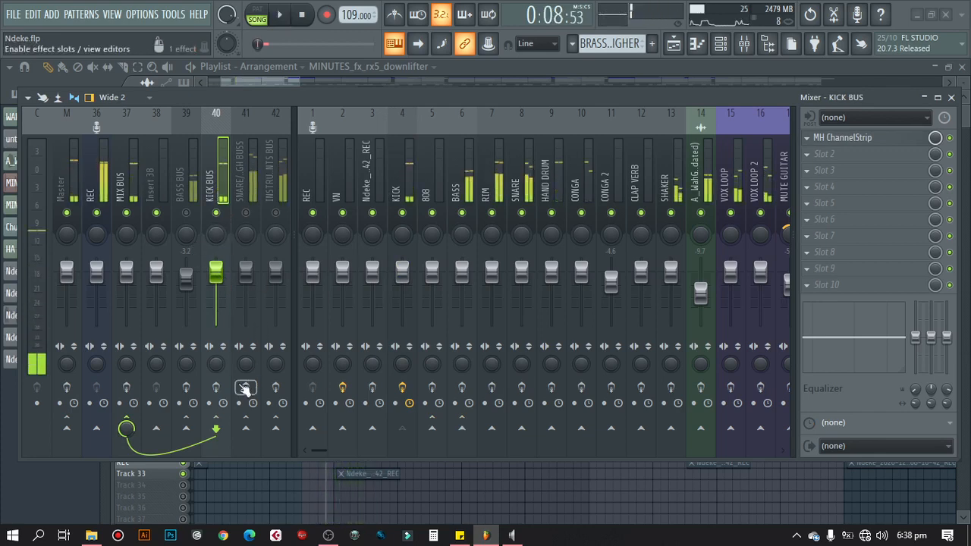
key("space")
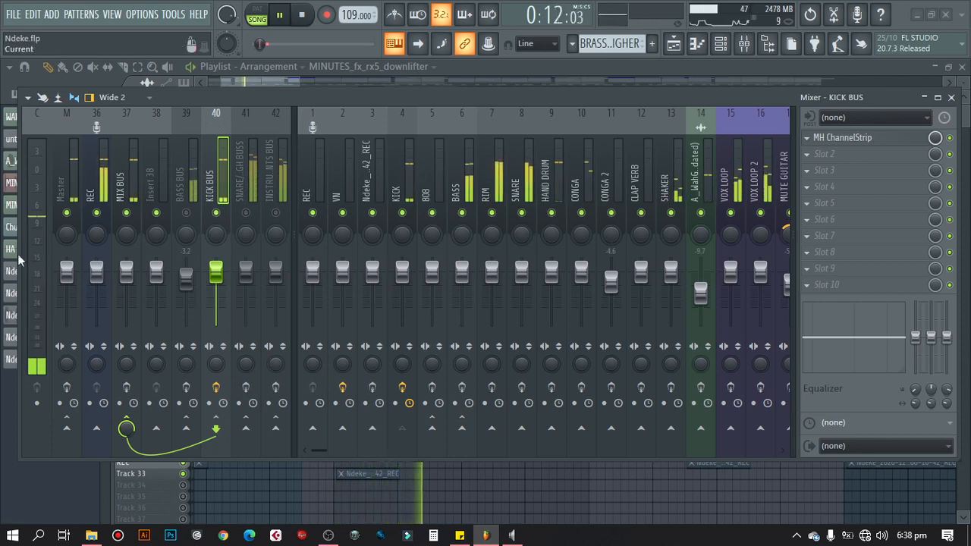
key("space")
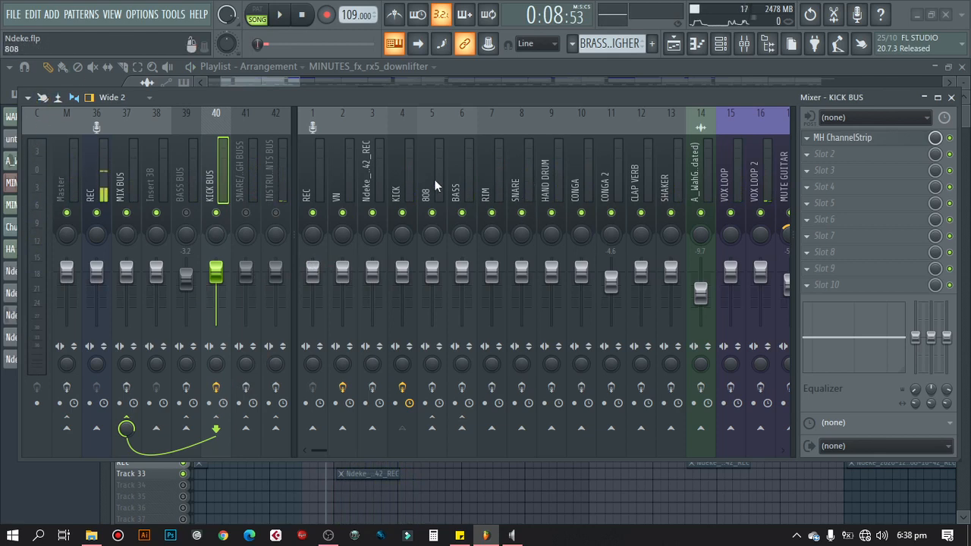
Step: Examine the SSLChannel Stereo settings on the KICK insert, moving the plugin window into full view before closing it
left_click(393, 175)
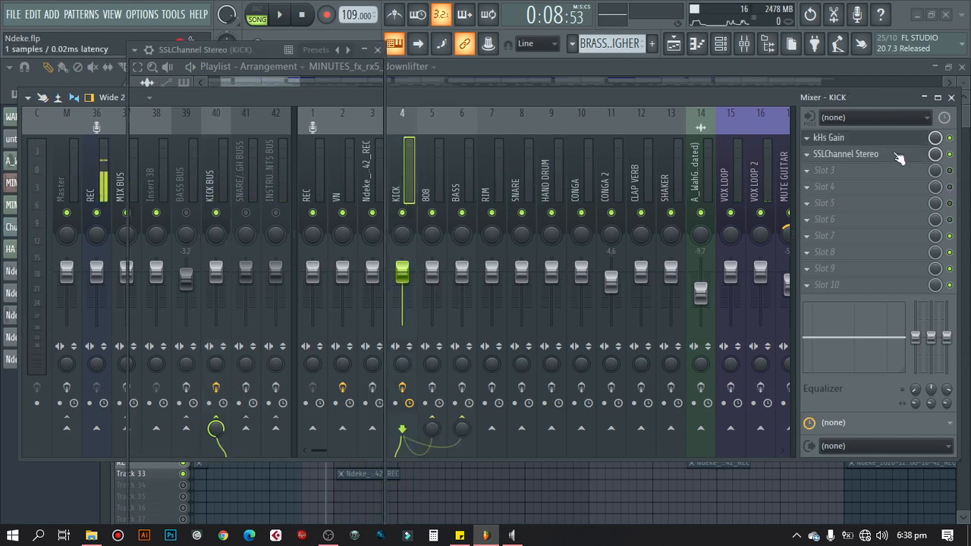
left_click(873, 154)
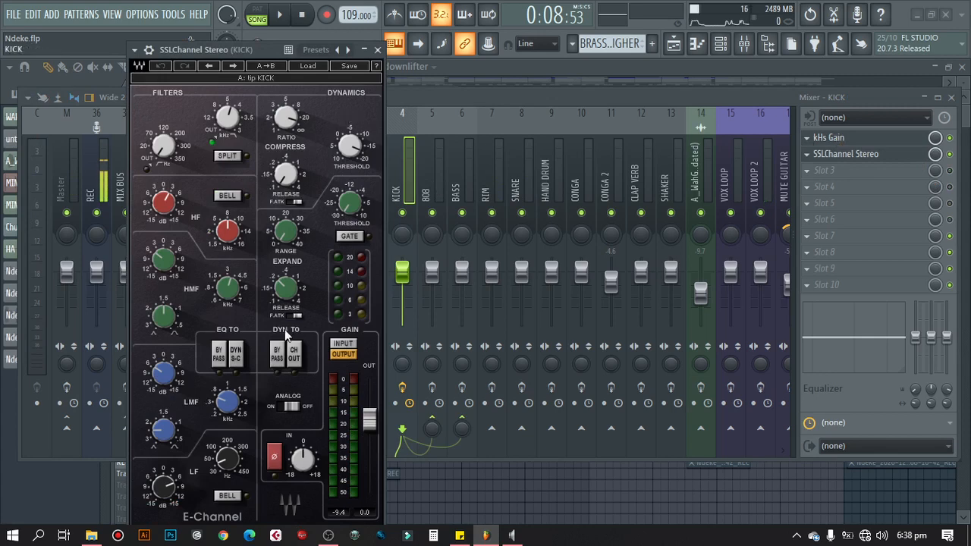
left_click_drag(252, 43, 339, 10)
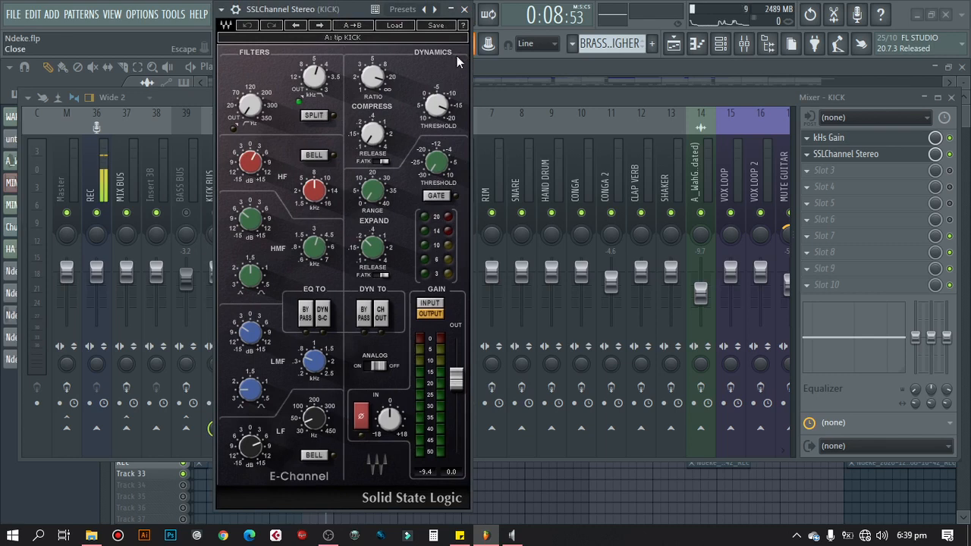
left_click(464, 10)
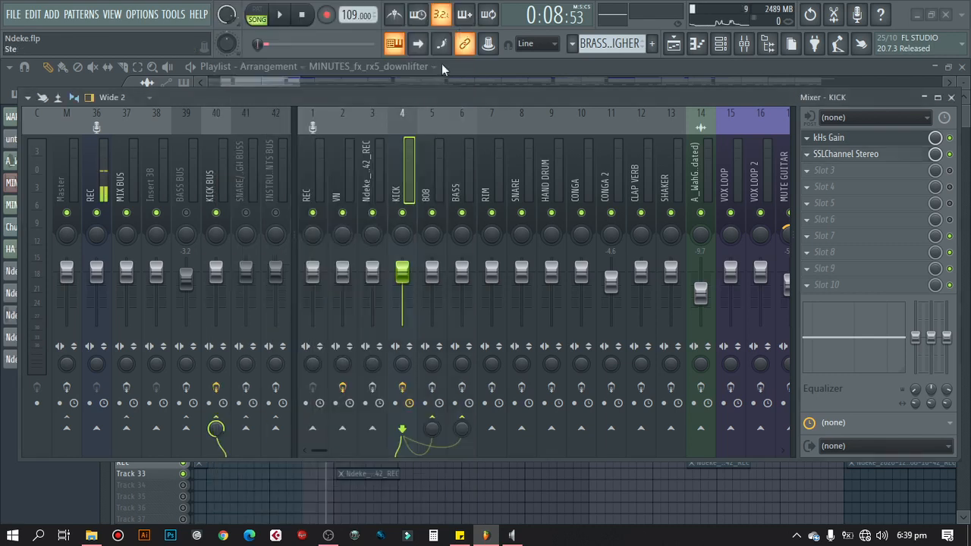
Step: Examine the MH ChannelStrip settings on the KICK BUS and close the plugin
left_click(214, 176)
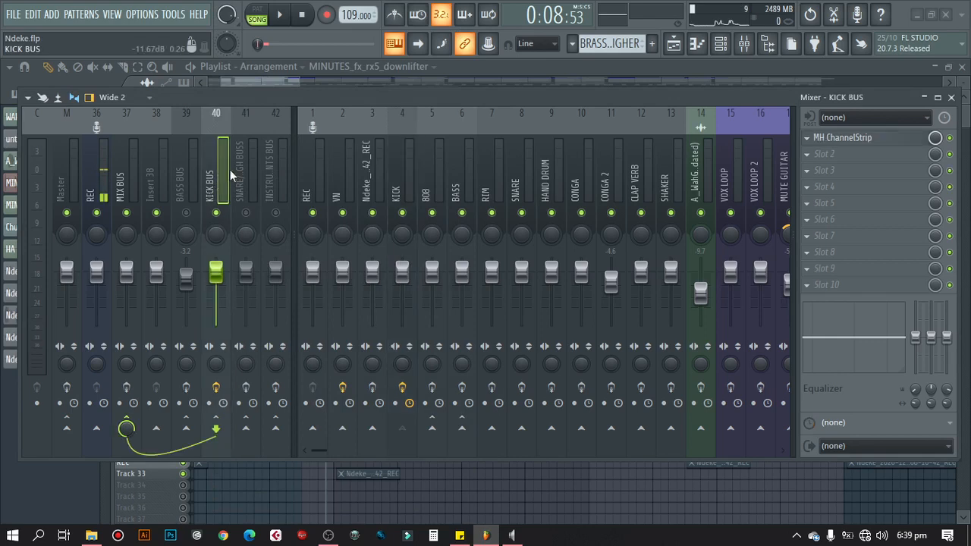
left_click(856, 140)
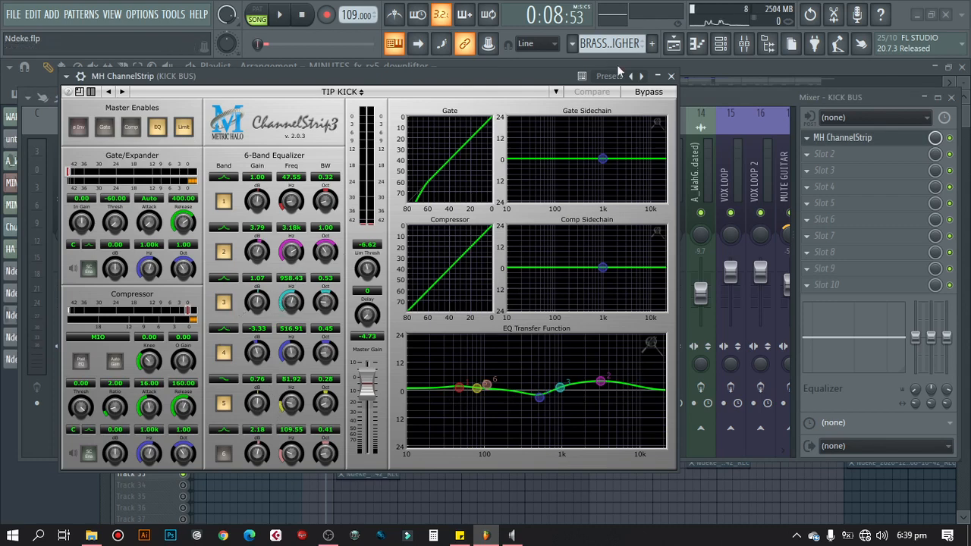
left_click(672, 77)
Step: Show the Channel rack beside the mixer and view the Kicks (145) sampler settings
left_click_drag(310, 104, 336, 169)
left_click(721, 44)
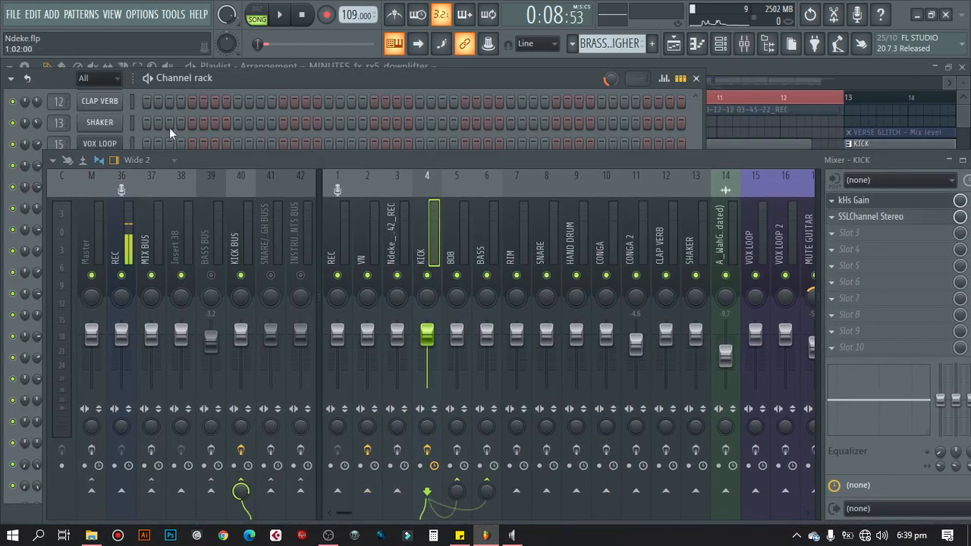
scroll(700, 101, "up", 8)
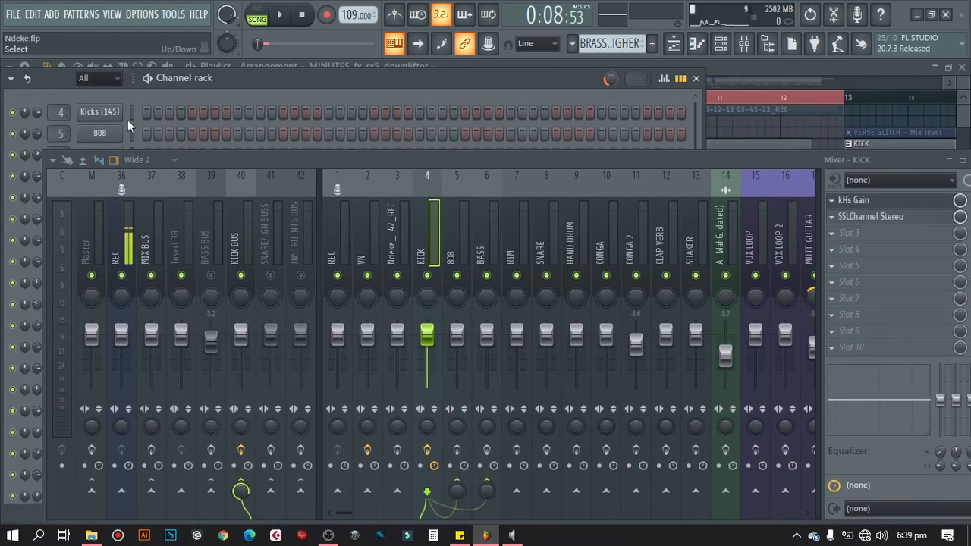
left_click(120, 113)
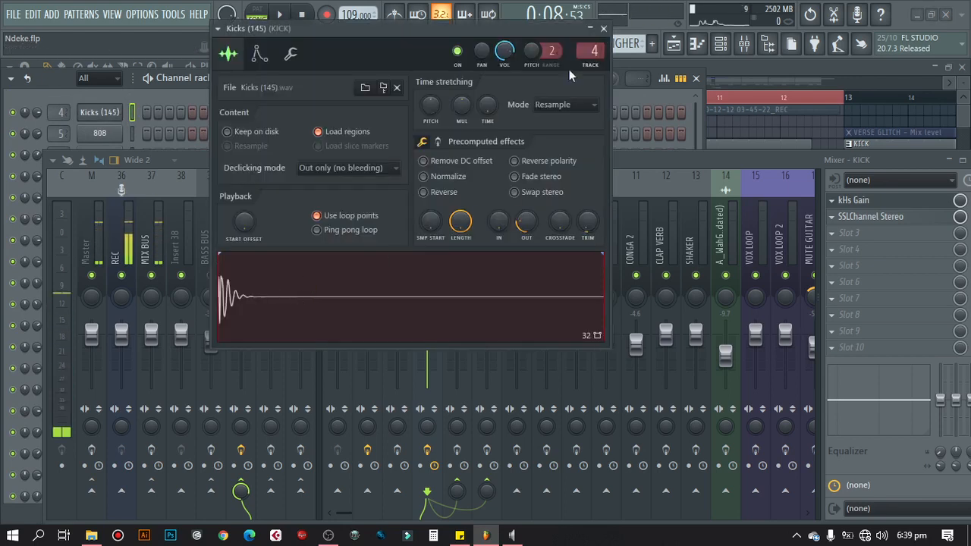
left_click(604, 28)
Step: Select the KICK BUS, move the mixer window back up and play the section briefly
left_click(244, 231)
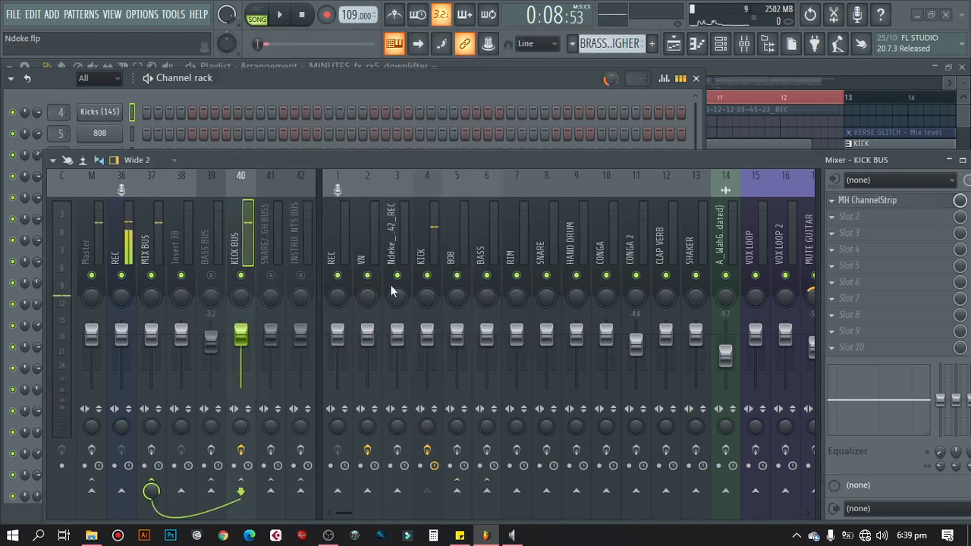
left_click_drag(439, 160, 441, 121)
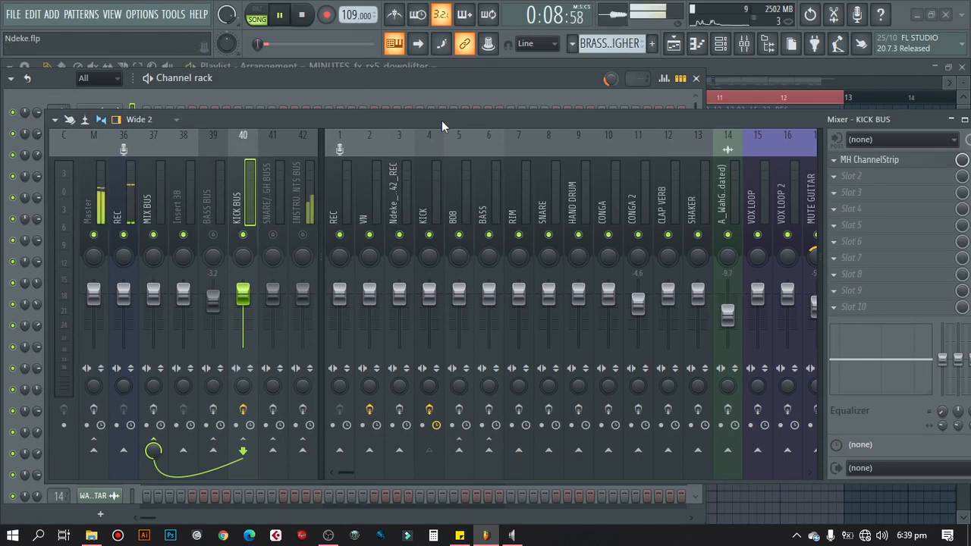
key("space")
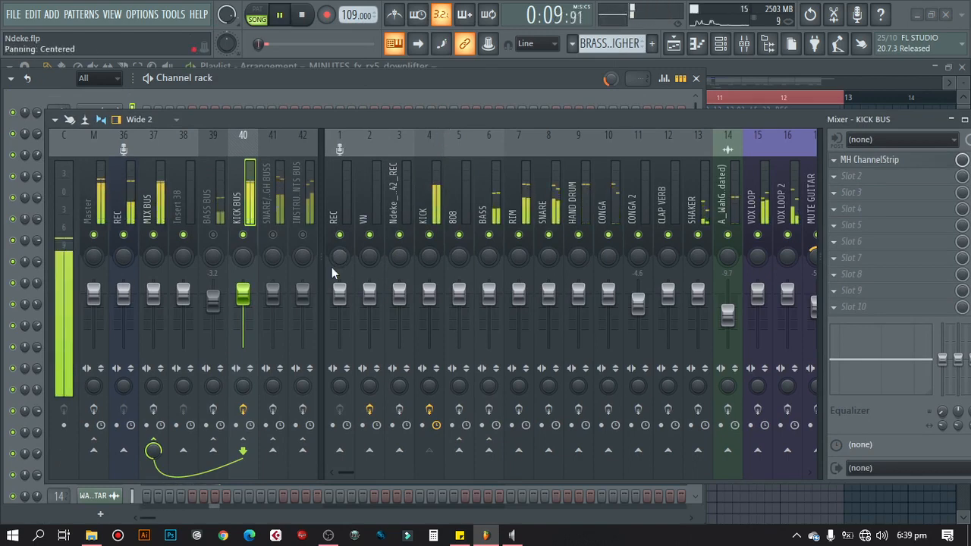
key("space")
Step: Mute the SHAKER, CLAP VERB, CONGA 2, CONGA, HAND DRUM, SNARE, RIM, BASS and 808 inserts
left_click(698, 235)
left_click(668, 234)
left_click(638, 234)
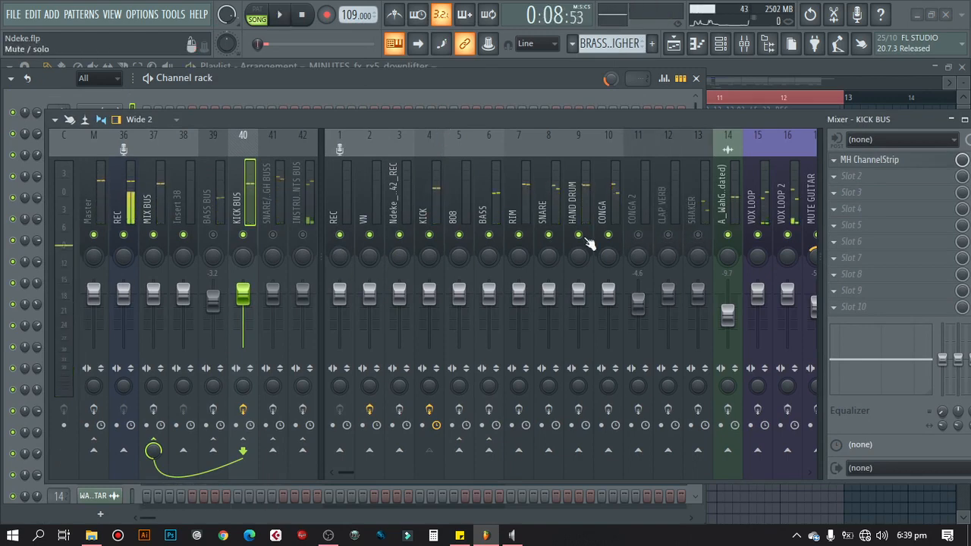
left_click(608, 235)
left_click(579, 235)
left_click(549, 234)
left_click(519, 235)
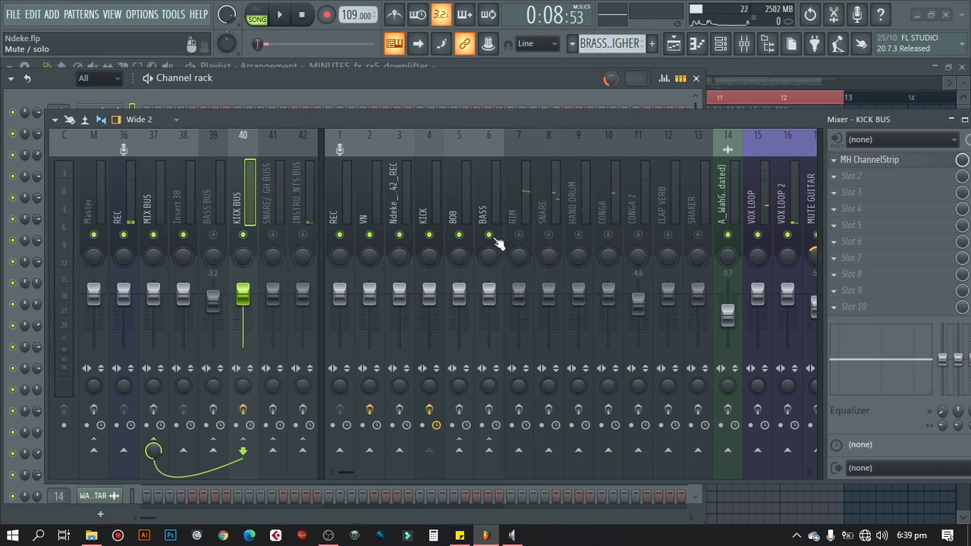
left_click(489, 234)
left_click(459, 235)
Step: Play the section and unmute the SNARE/HAT/CRASGH BUSS plus the SNARE and RIM inserts to hear them with the kick
key("space")
left_click(273, 235)
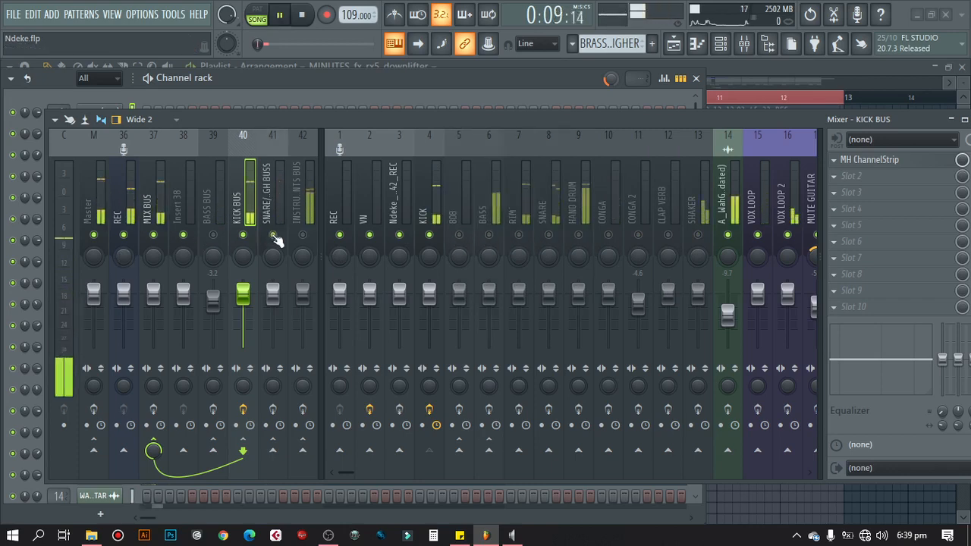
left_click(539, 231)
left_click(549, 235)
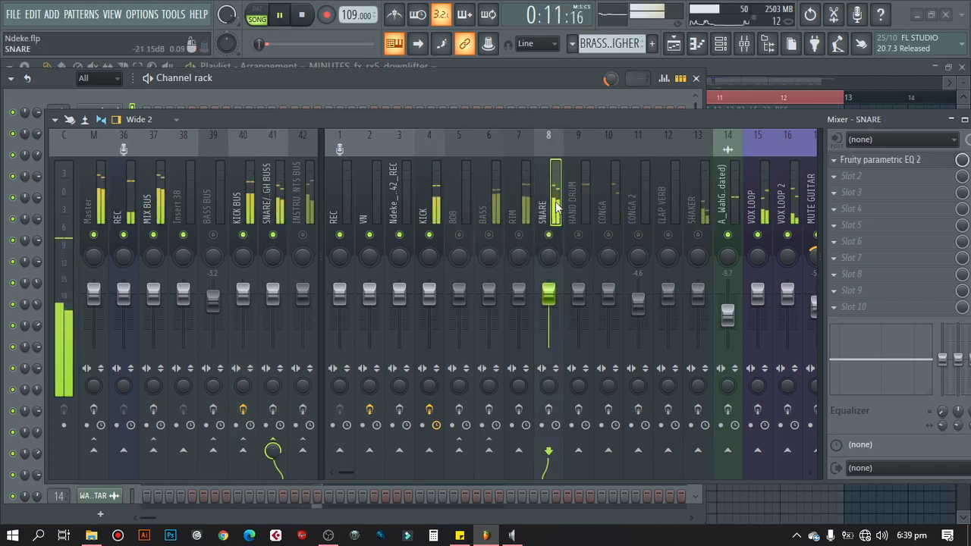
left_click(519, 234)
left_click(521, 228)
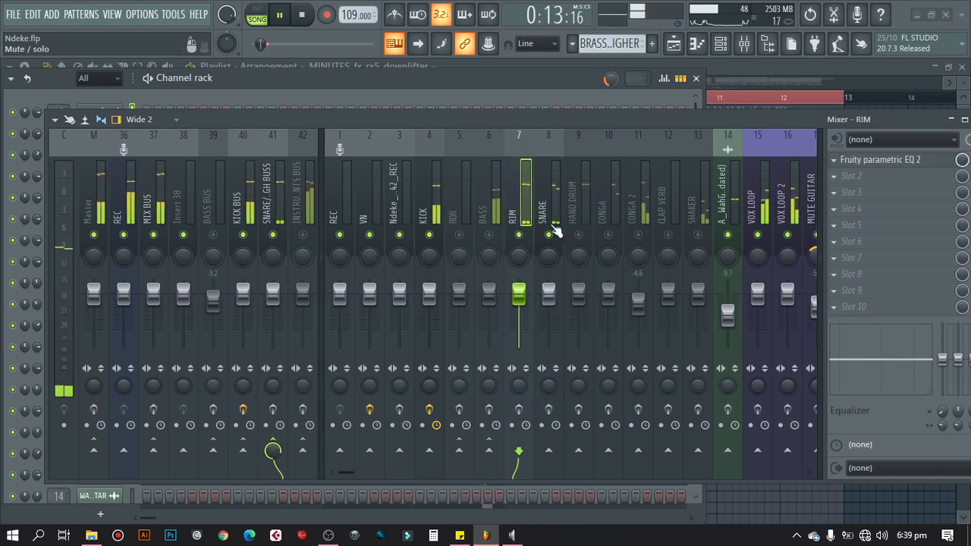
left_click(549, 214)
Step: Inspect the effect chains of the CONGA, HAND DRUM and CONGA 2 inserts, and stop playback
left_click(608, 206)
left_click(578, 205)
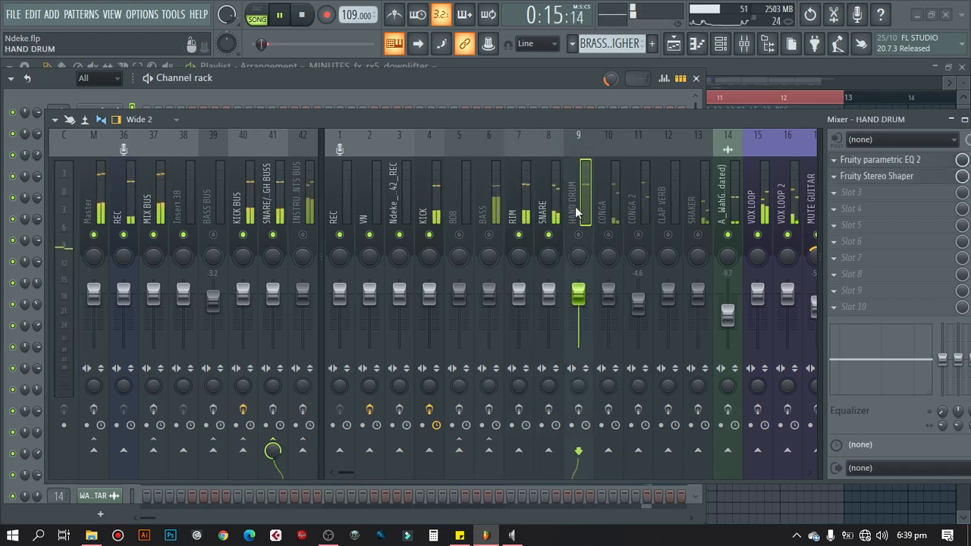
left_click(645, 202)
key("space")
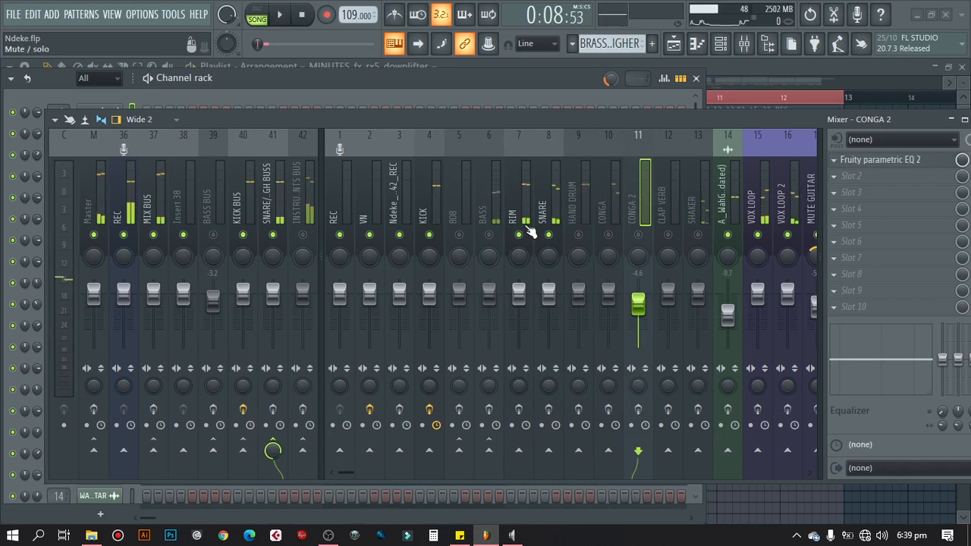
Step: Mute the RIM track and load the SNARE BH mixer track preset from the professional settings onto the SNARE track
left_click(520, 234)
left_click(548, 202)
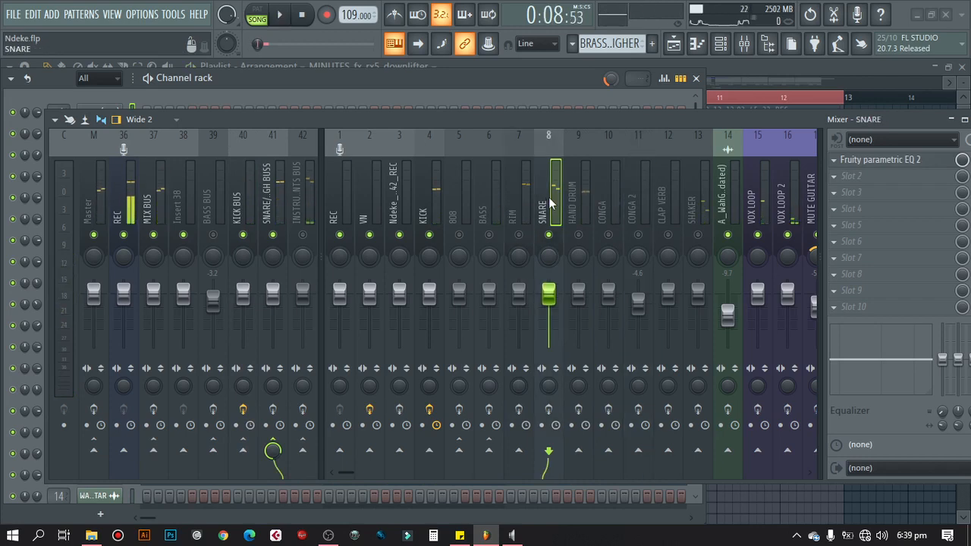
right_click(550, 203)
mouse_move(607, 200)
mouse_move(524, 194)
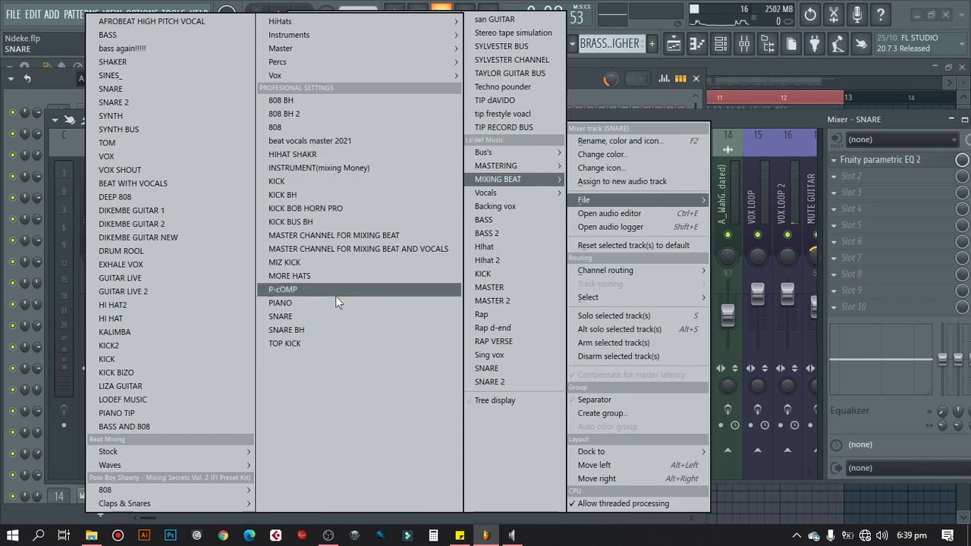
left_click(301, 332)
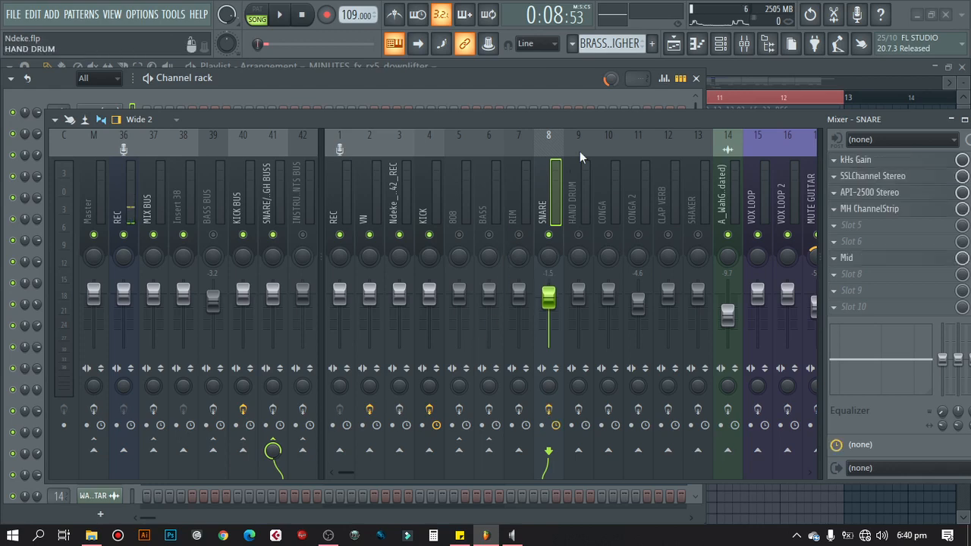
Step: During playback, lower EQ band 4 in the SNARE track's MH ChannelStrip to about 2.30 dB at 342.51 Hz and close the plugin
key("space")
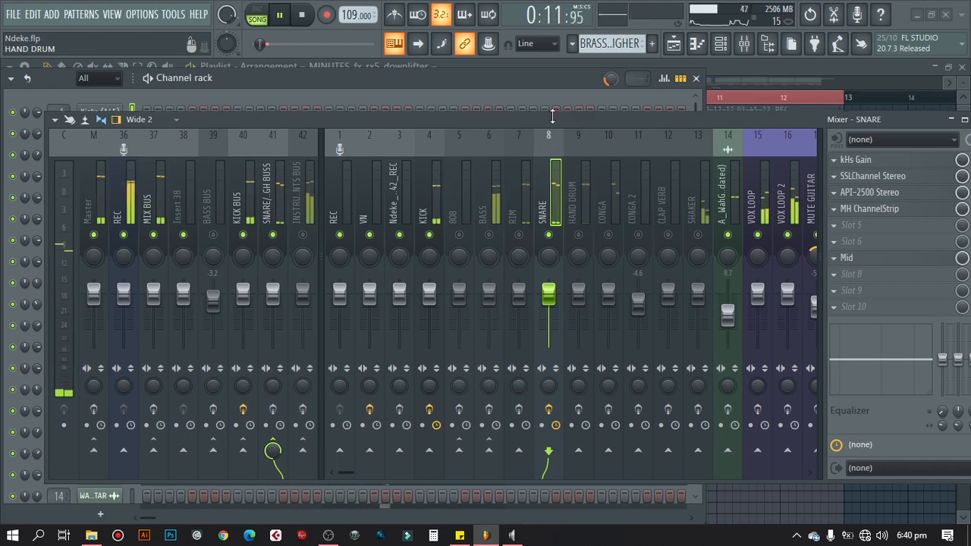
left_click_drag(552, 116, 517, 97)
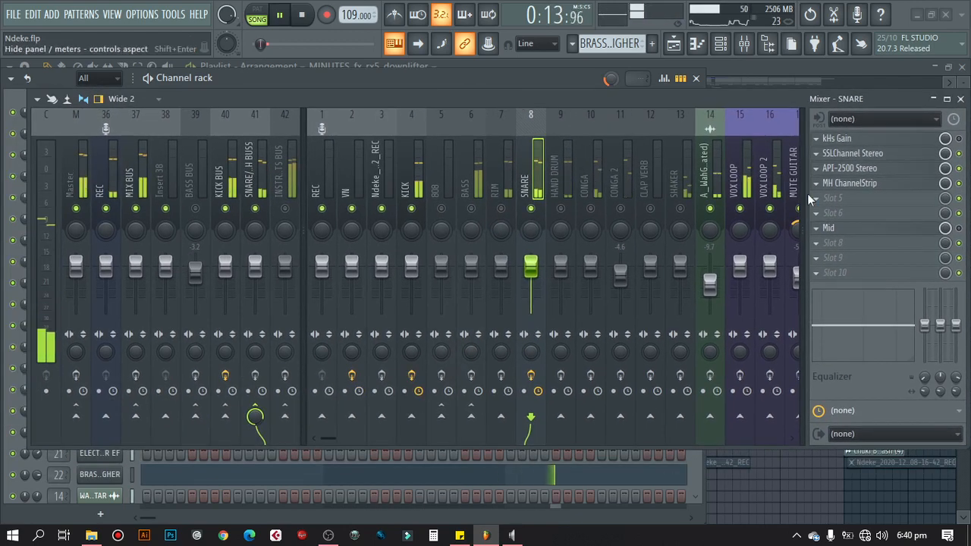
key("space")
left_click(906, 184)
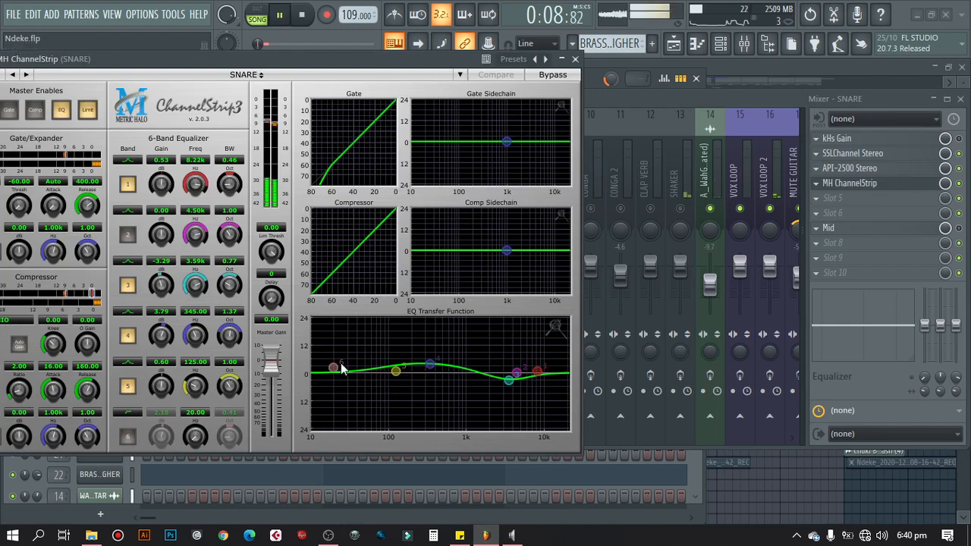
left_click_drag(425, 367, 427, 373)
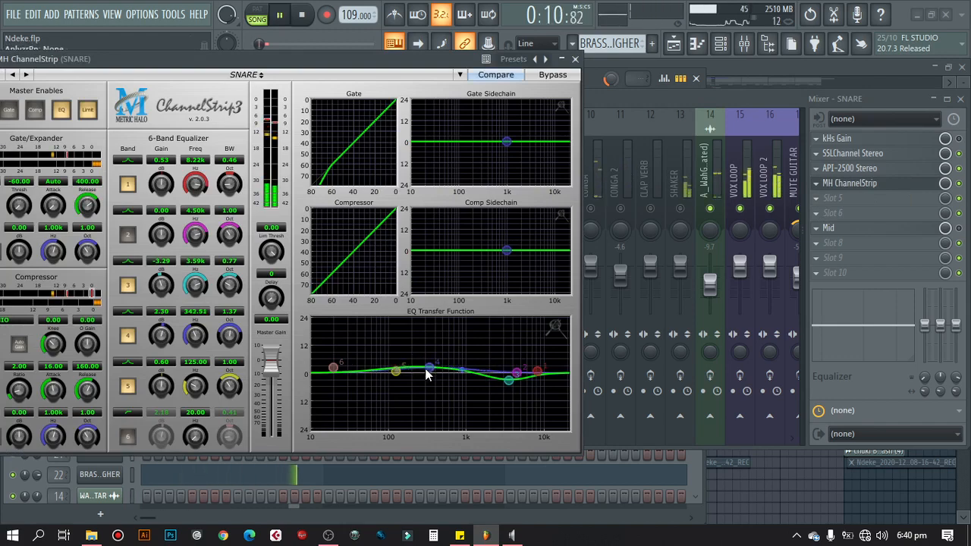
left_click(575, 58)
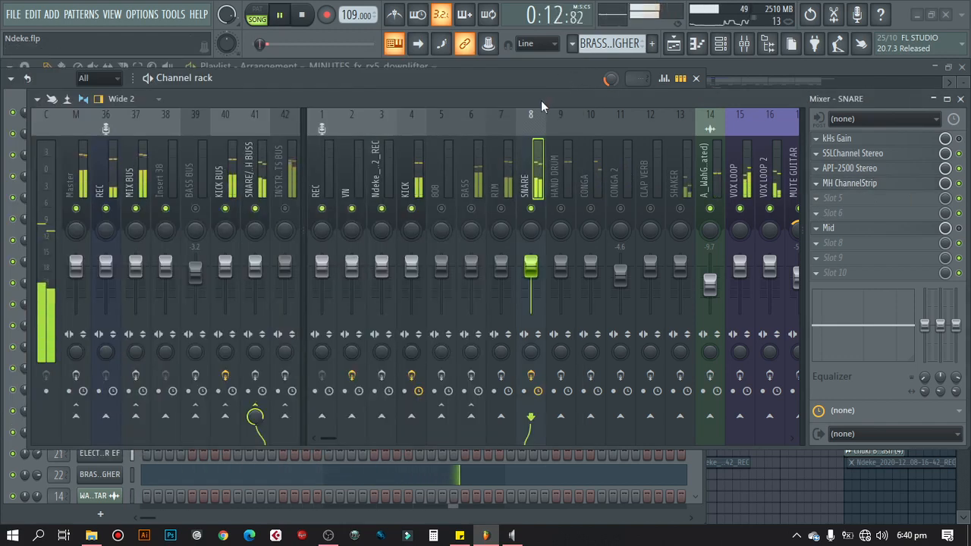
Step: Copy the SNARE track's mixer state, with its full effects chain, onto the RIM track
left_click(510, 191)
left_click(535, 186)
right_click(545, 186)
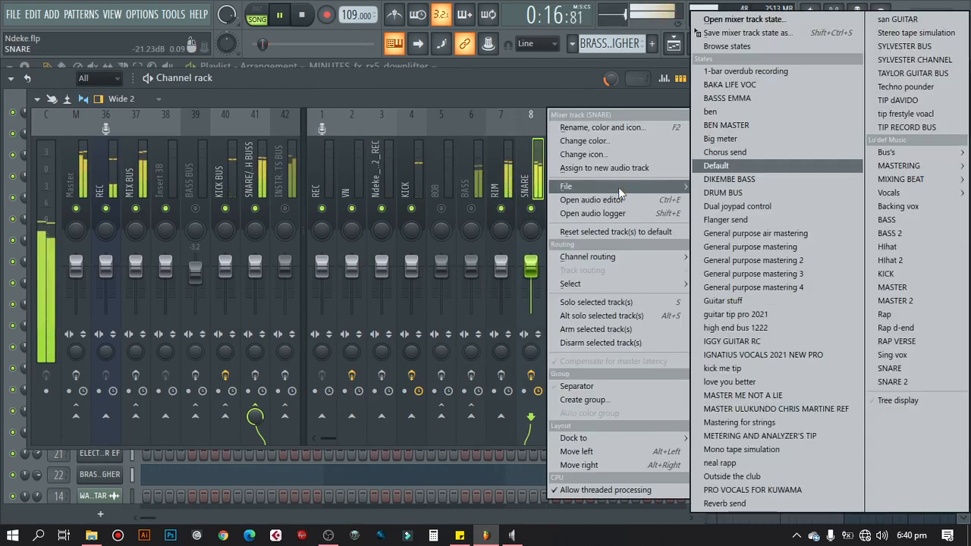
left_click_drag(759, 34, 498, 180)
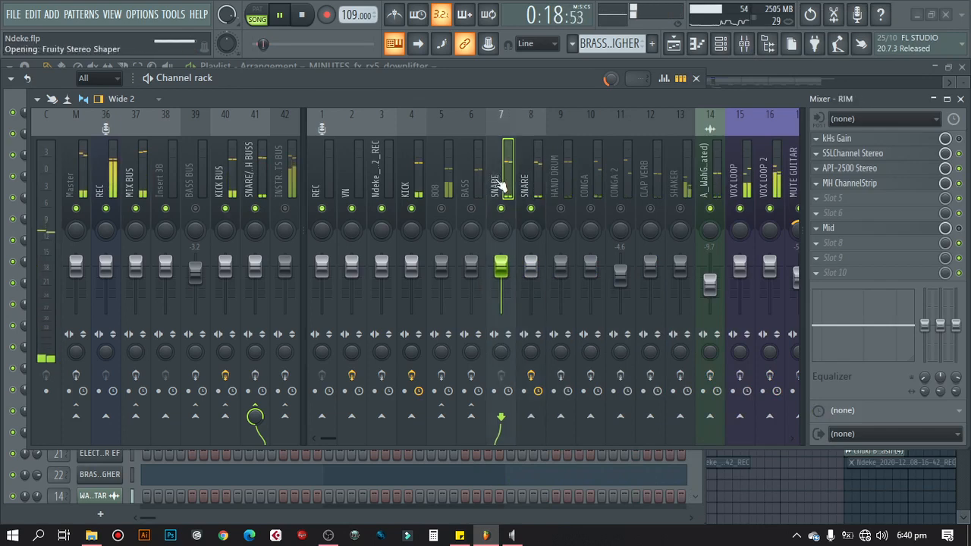
Step: Rename mixer track 7 as rim and stop playback
key("F2")
type("rim")
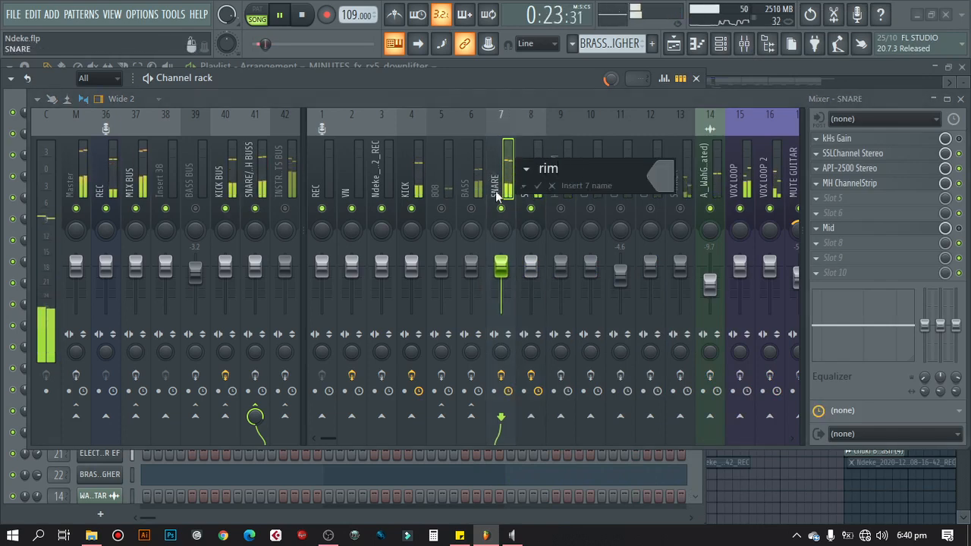
key("Escape")
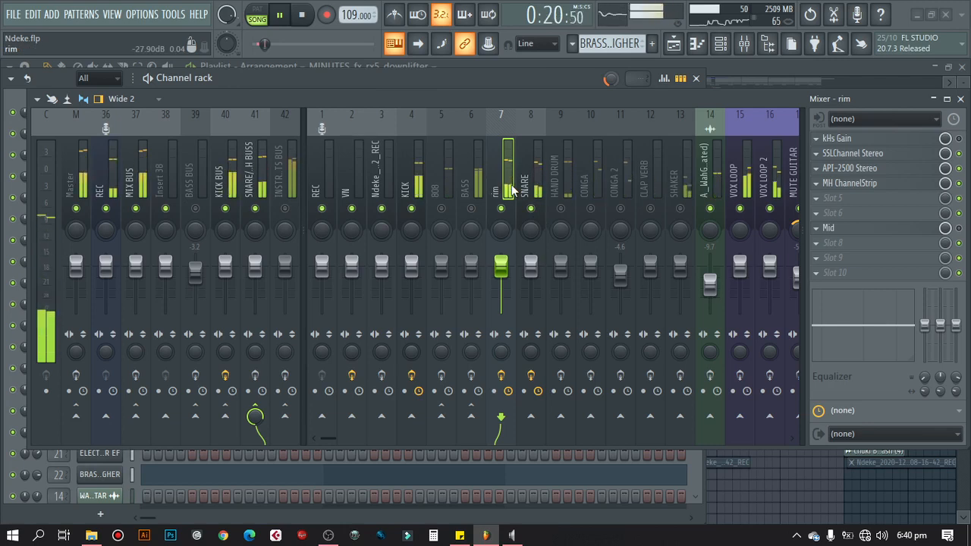
key("space")
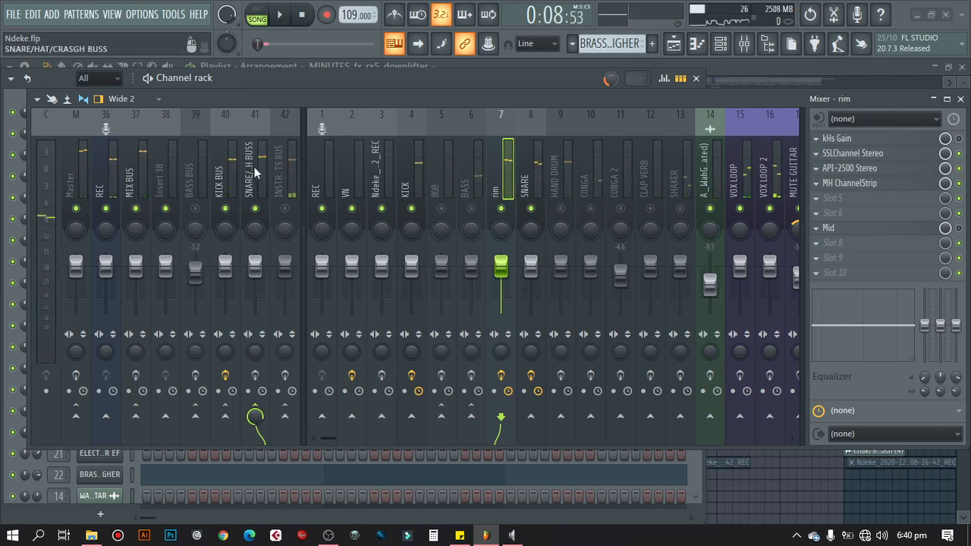
Step: Compare the rim track with the snare bus during playback and lower the rim fader to -4.1 dB
left_click(255, 173)
key("space")
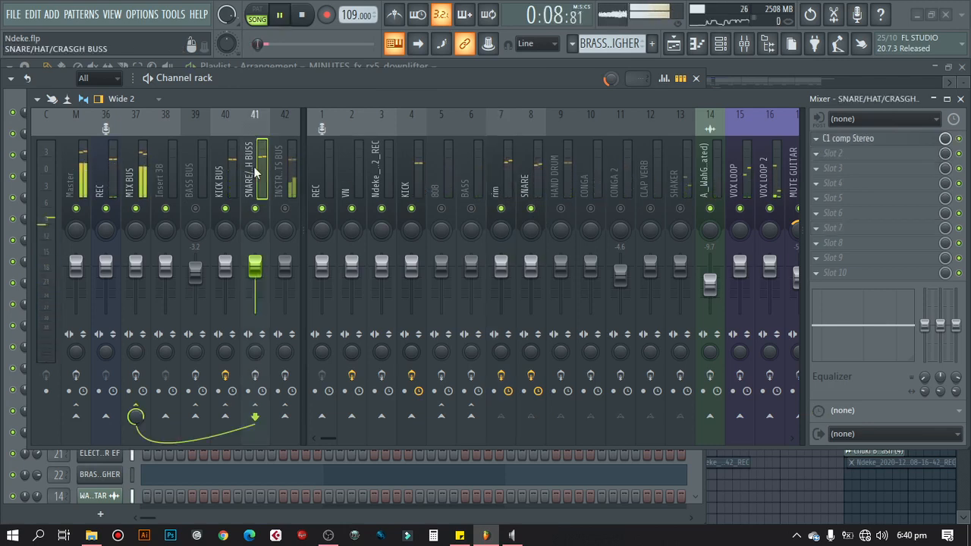
left_click(510, 181)
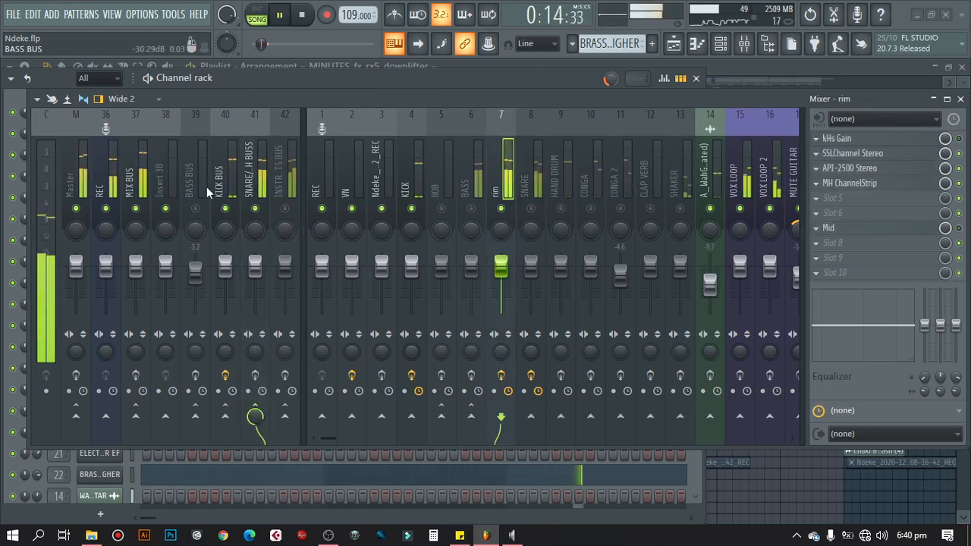
left_click(255, 173)
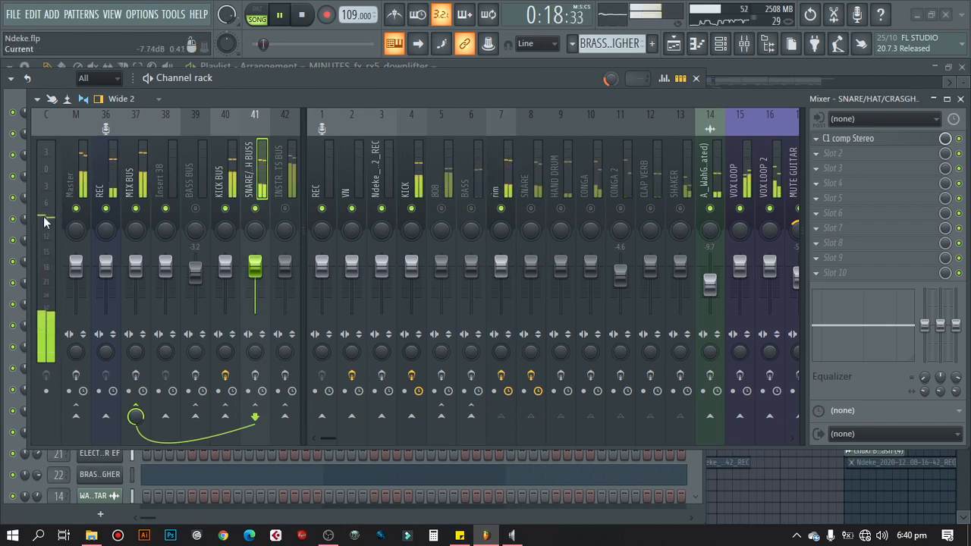
left_click(502, 267)
left_click_drag(501, 270, 510, 280)
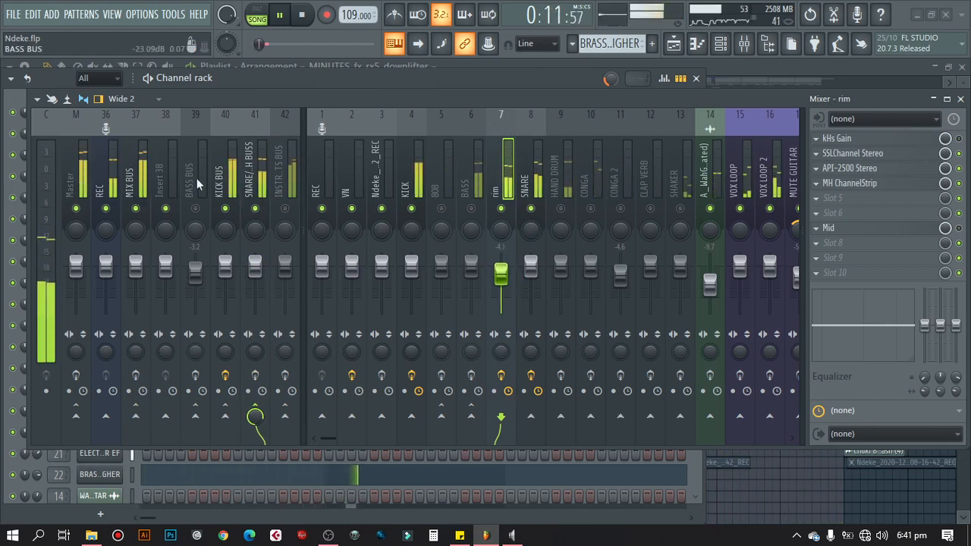
left_click(260, 180)
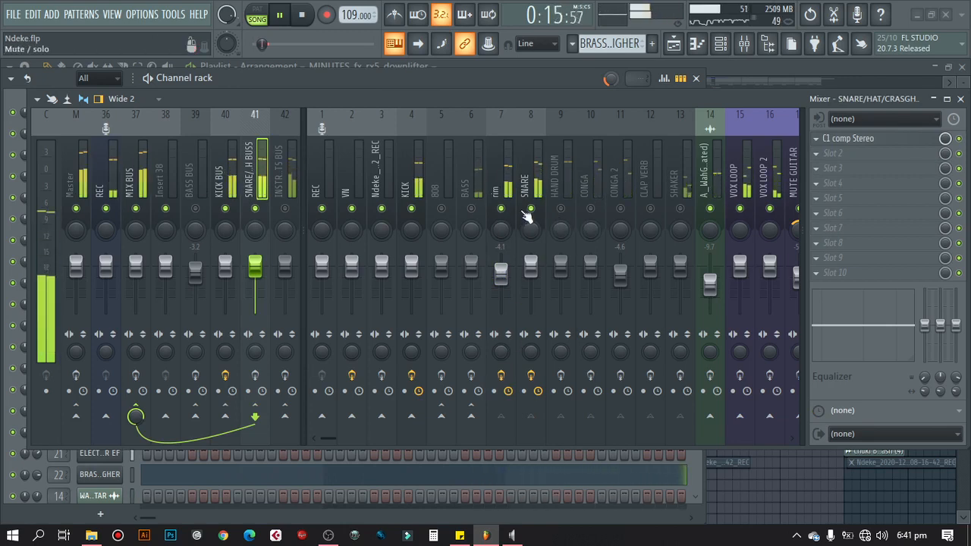
Step: Unmute the HAND DRUM and CONGA tracks and enable the effect slots on both
left_click(560, 208)
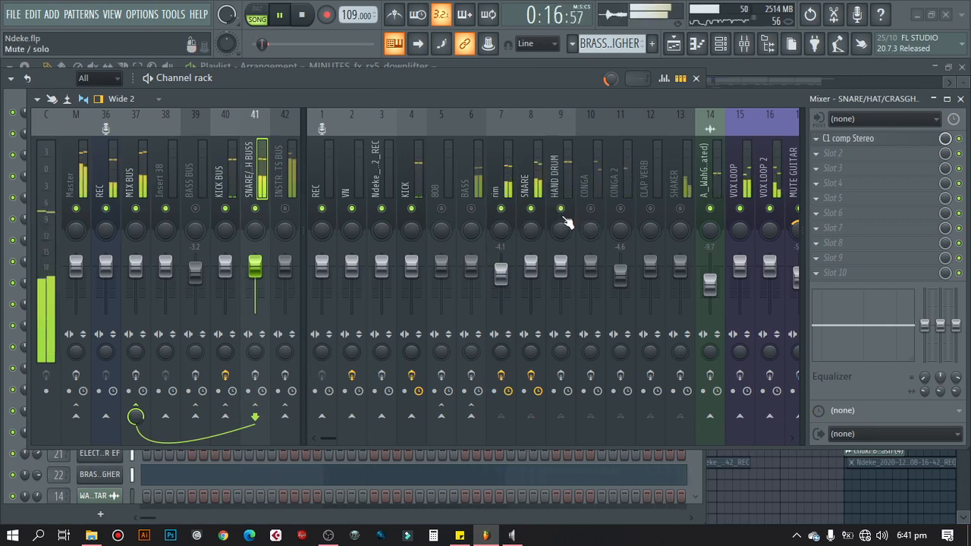
left_click(562, 172)
left_click(561, 375)
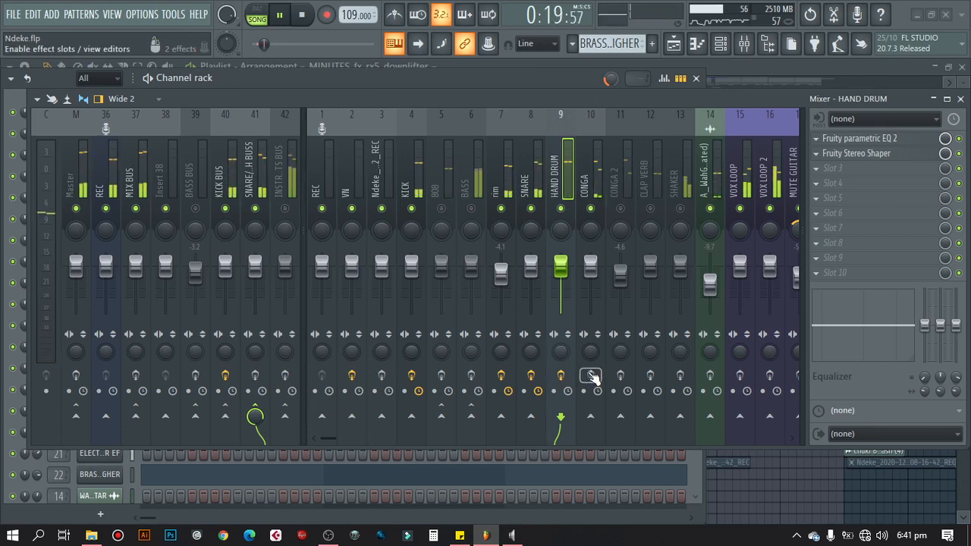
left_click(592, 377)
Step: Check the effects on the percussion tracks and examine the Fruity parametric EQ 2 curve on the CONGA track
left_click(588, 183)
left_click(632, 181)
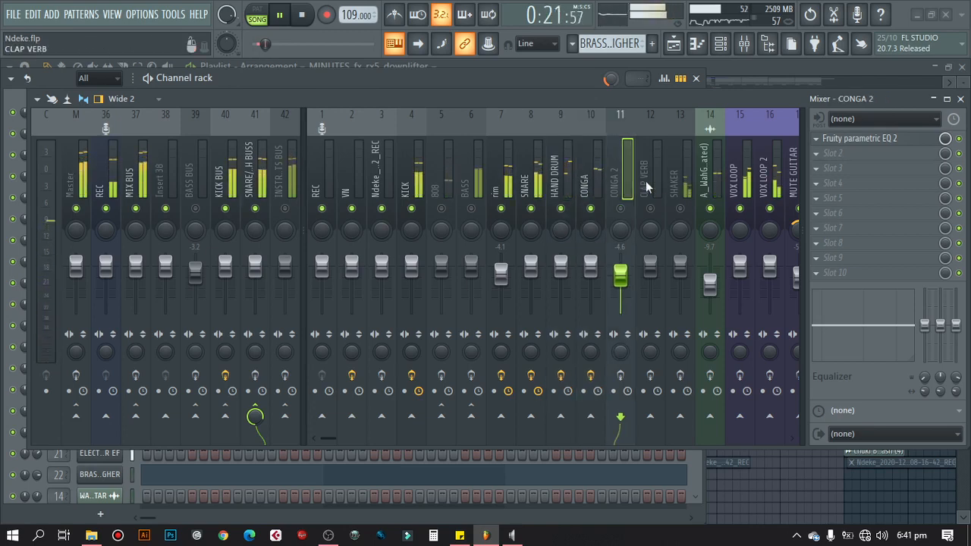
left_click(646, 180)
key("space")
left_click(569, 184)
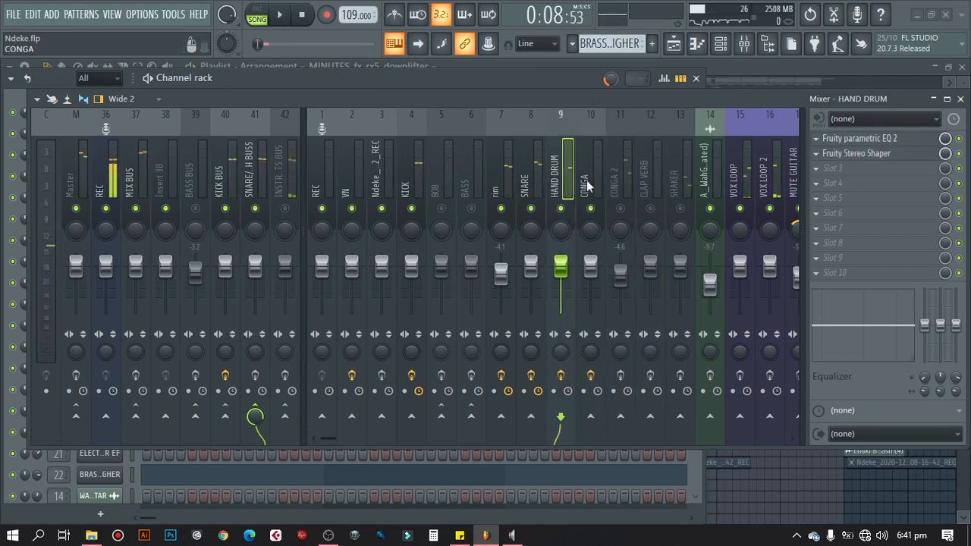
left_click(586, 186)
left_click(867, 141)
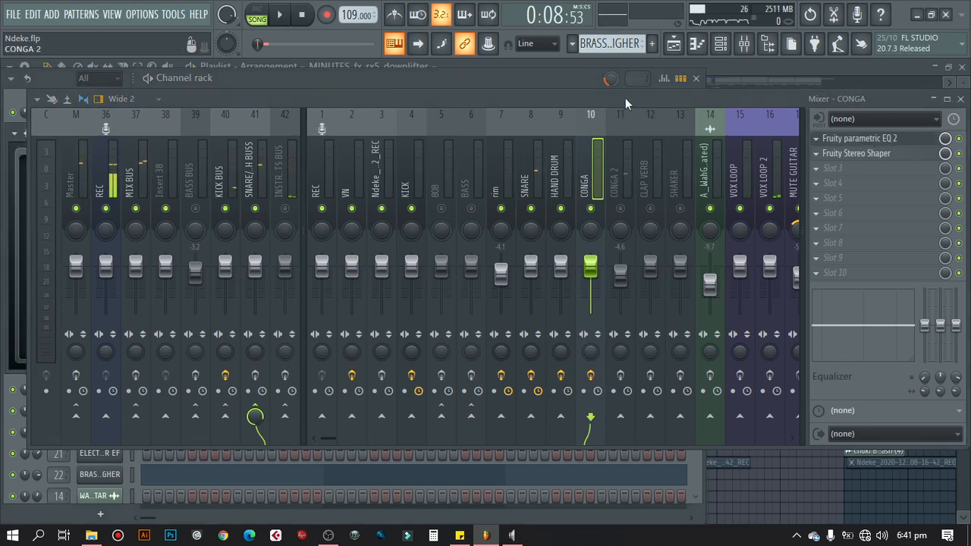
left_click_drag(631, 95, 575, 304)
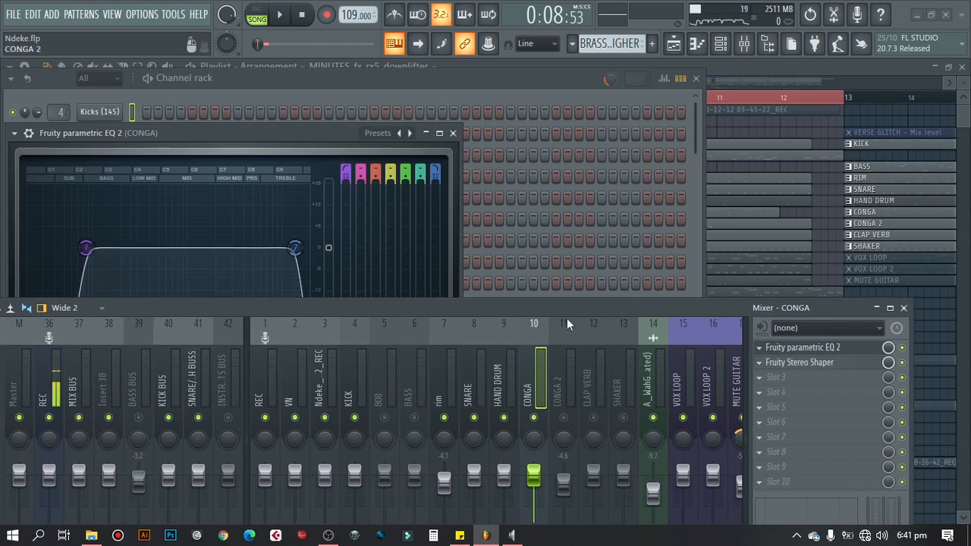
left_click_drag(566, 308, 597, 182)
Step: Open the SHAKER track's Fruity parametric EQ 2 and unmute the CONGA 2, CLAP VERB and SHAKER tracks
left_click(589, 259)
left_click(660, 259)
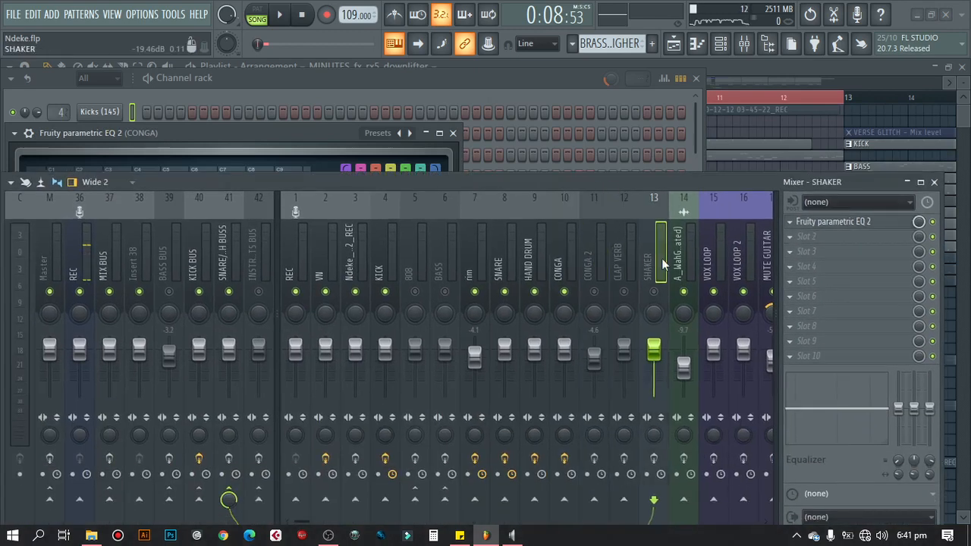
left_click(806, 223)
left_click_drag(477, 183, 490, 80)
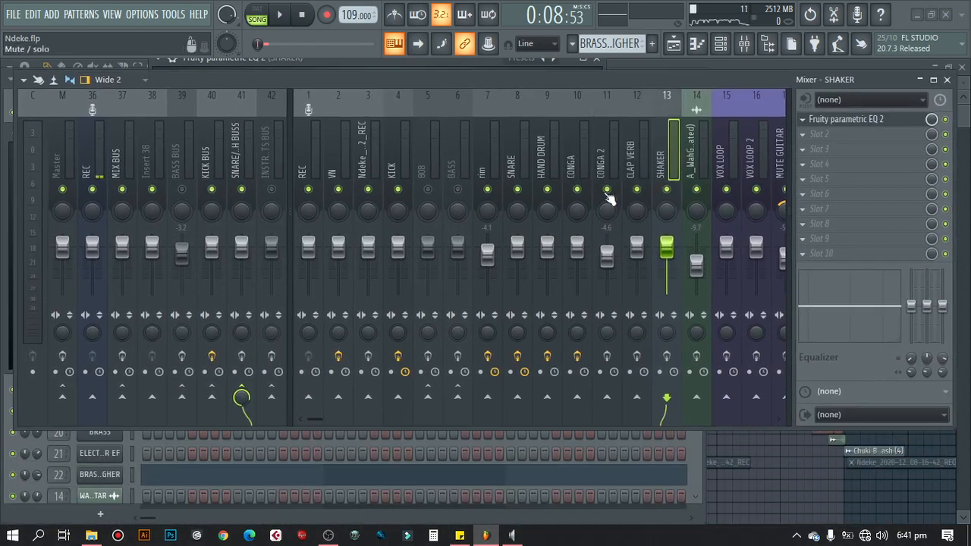
Step: Play the mix and enable the effect slots on the CONGA 2, CLAP VERB and SHAKER tracks
key("space")
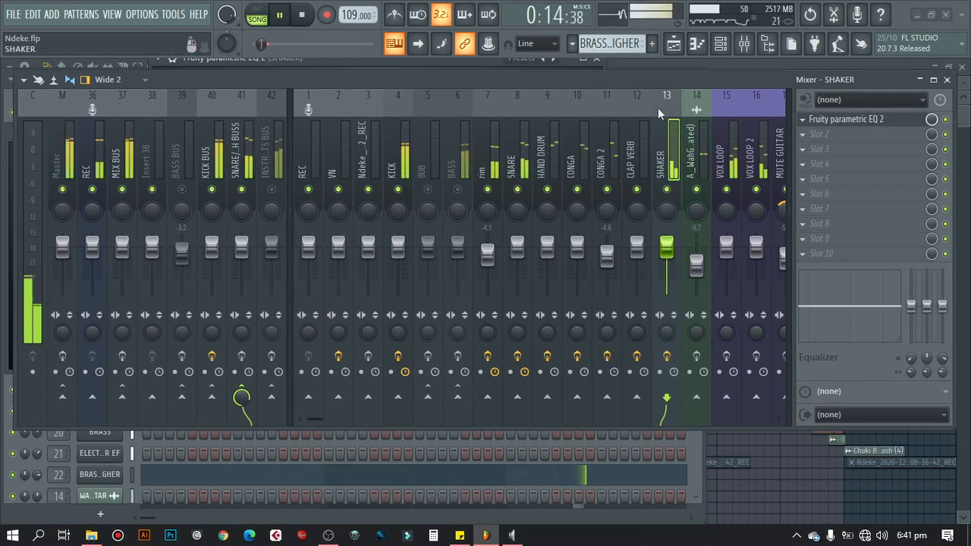
left_click_drag(672, 74, 491, 104)
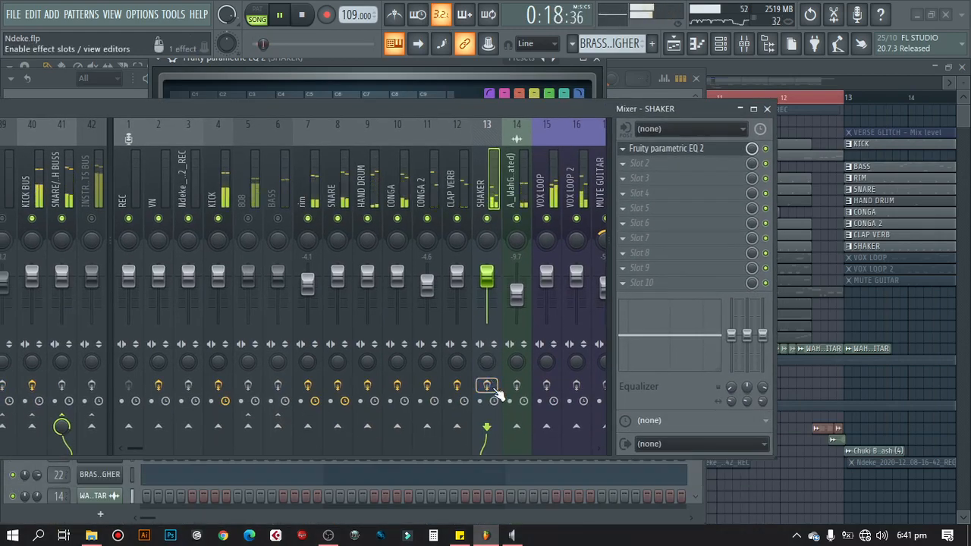
key("space")
Step: Examine the SHAKER track's high-pass and low-pass EQ curve while listening to playback
left_click_drag(490, 94, 512, 237)
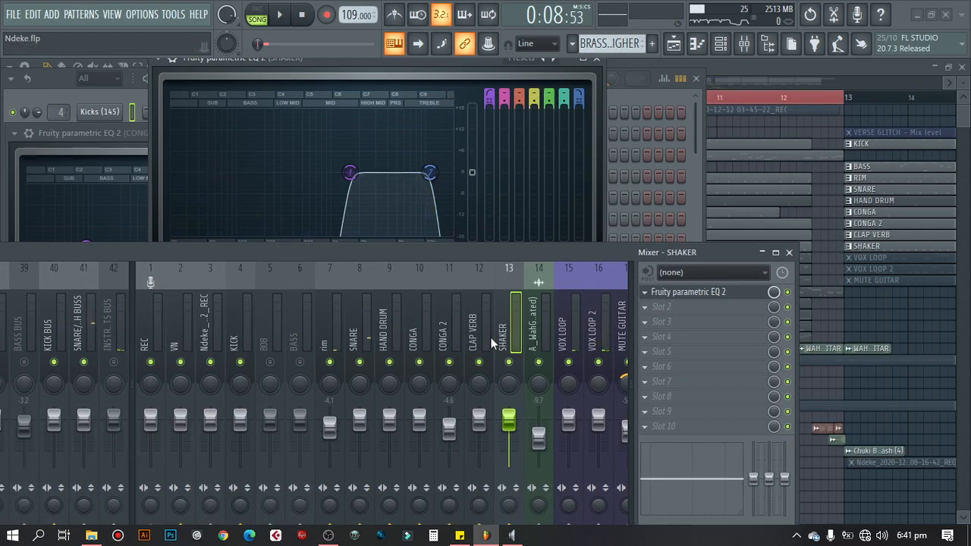
left_click_drag(478, 266, 535, 125)
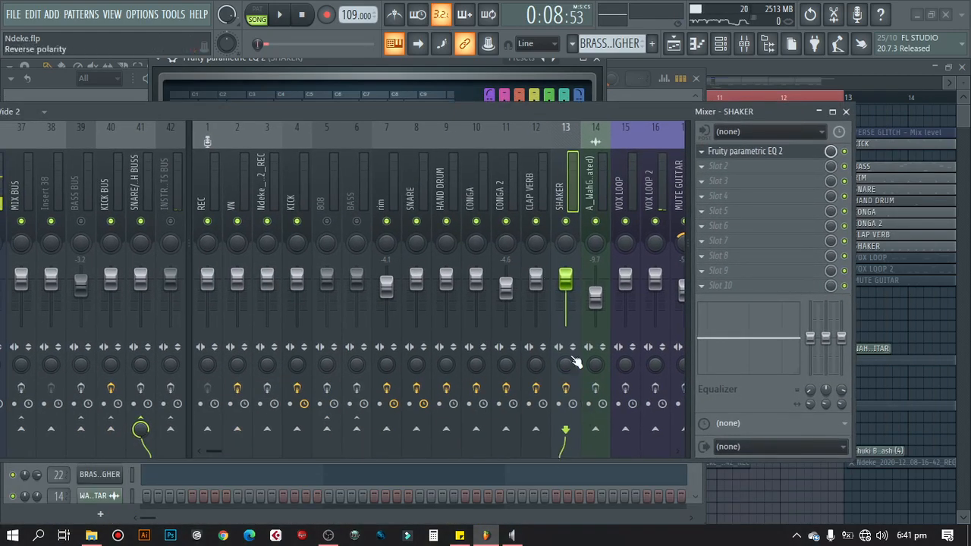
left_click_drag(468, 112, 459, 231)
key("space")
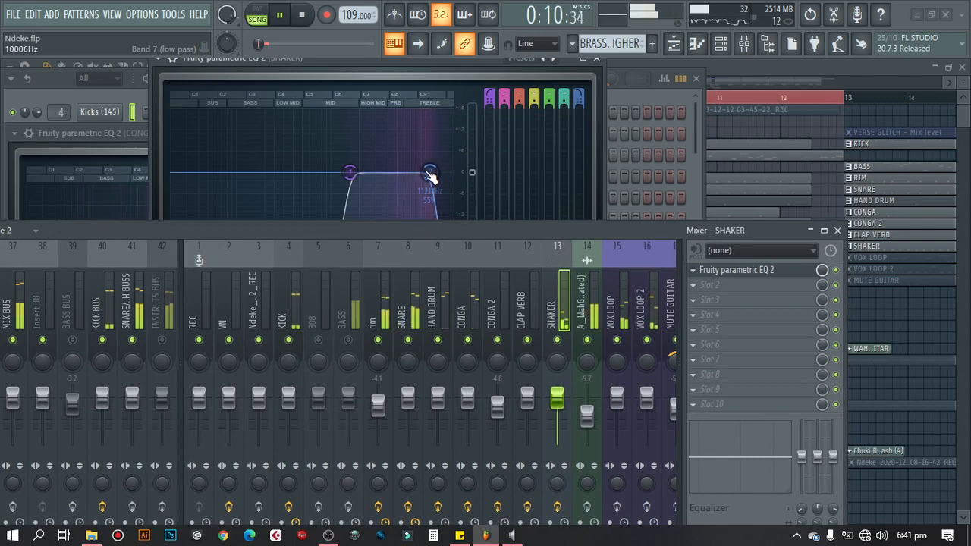
key("space")
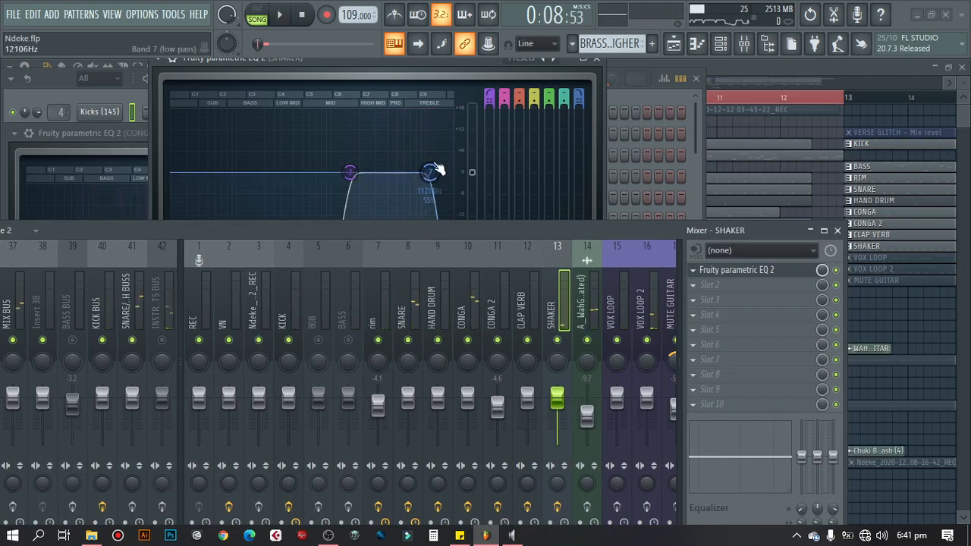
Step: Restart playback and enable the effect slots on the A_WahGuitar track
key("space")
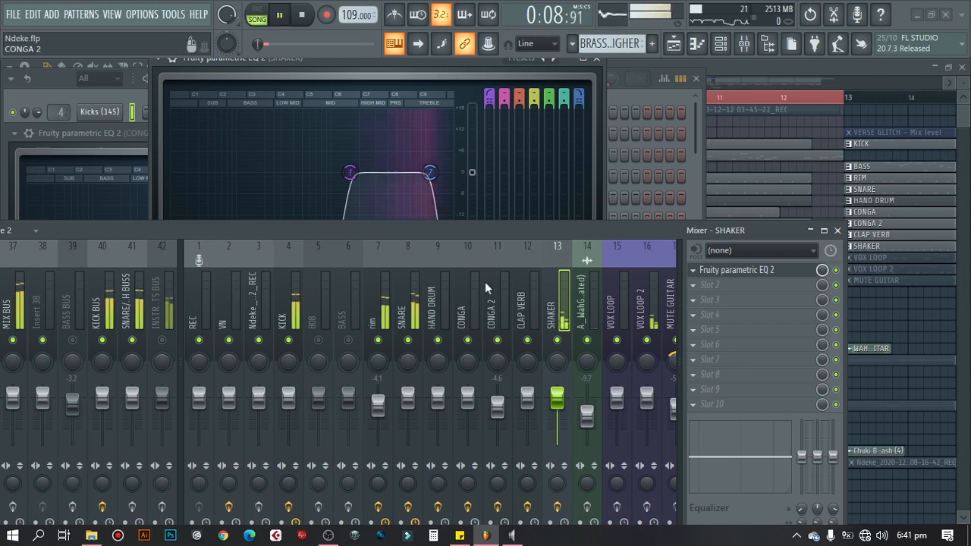
left_click_drag(469, 229, 510, 135)
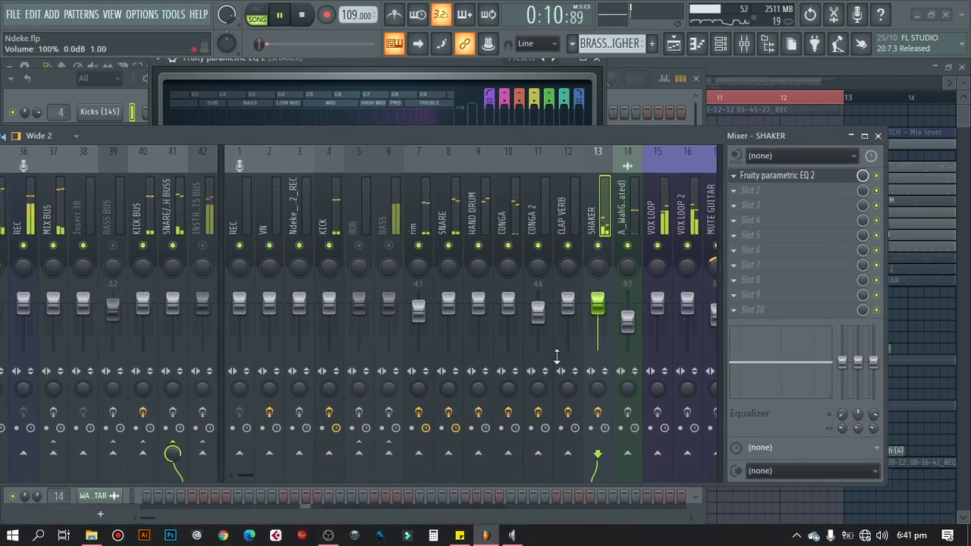
left_click(619, 403)
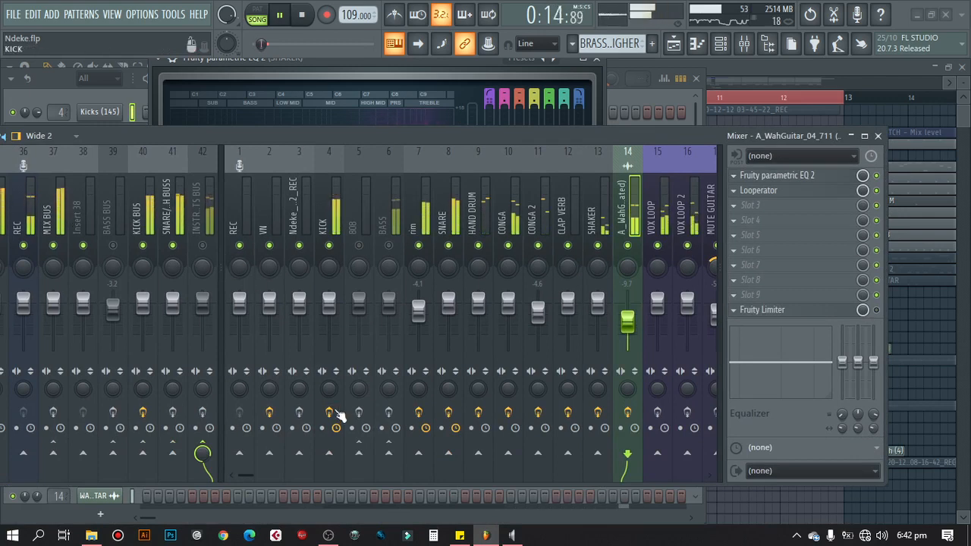
Step: Enable the effect slots on the BASS track and open its L2 Stereo limiter
key("space")
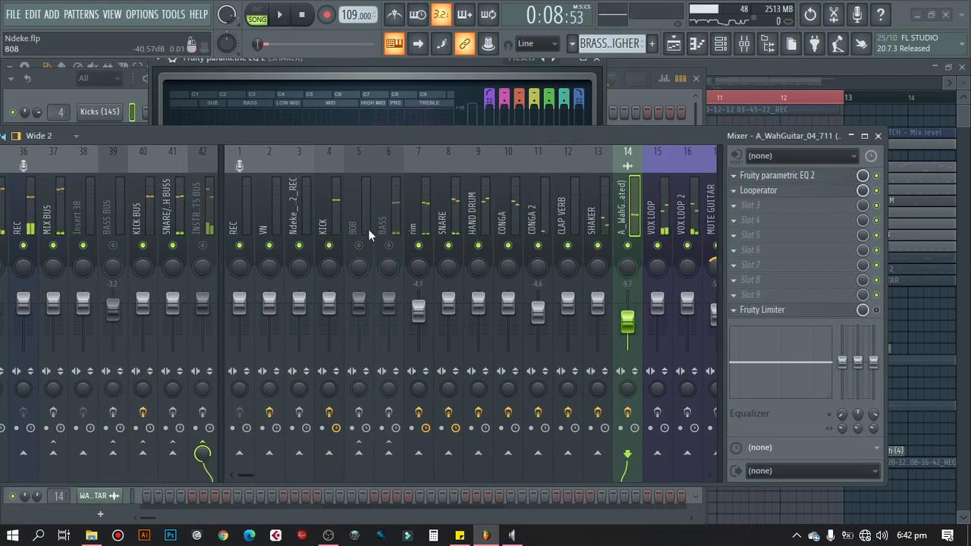
left_click(366, 210)
left_click(389, 219)
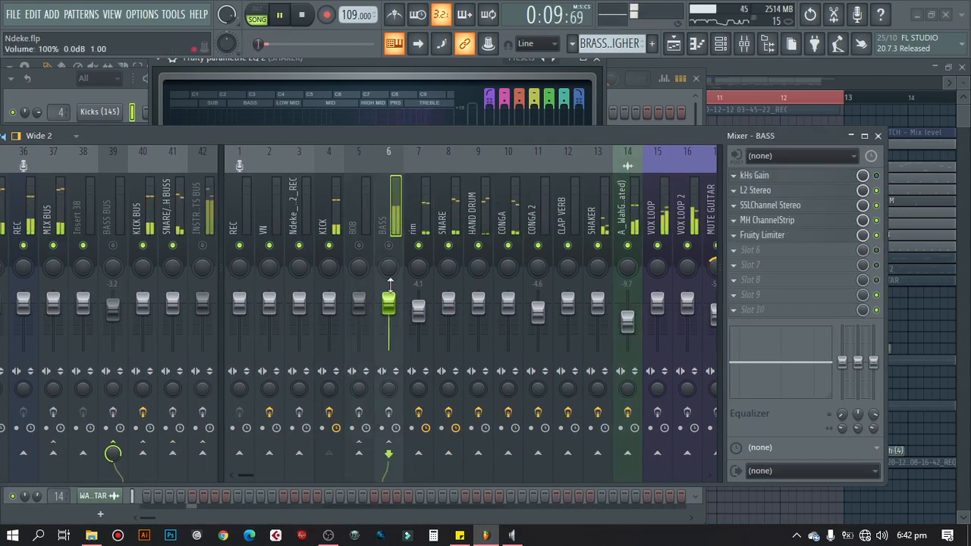
key("space")
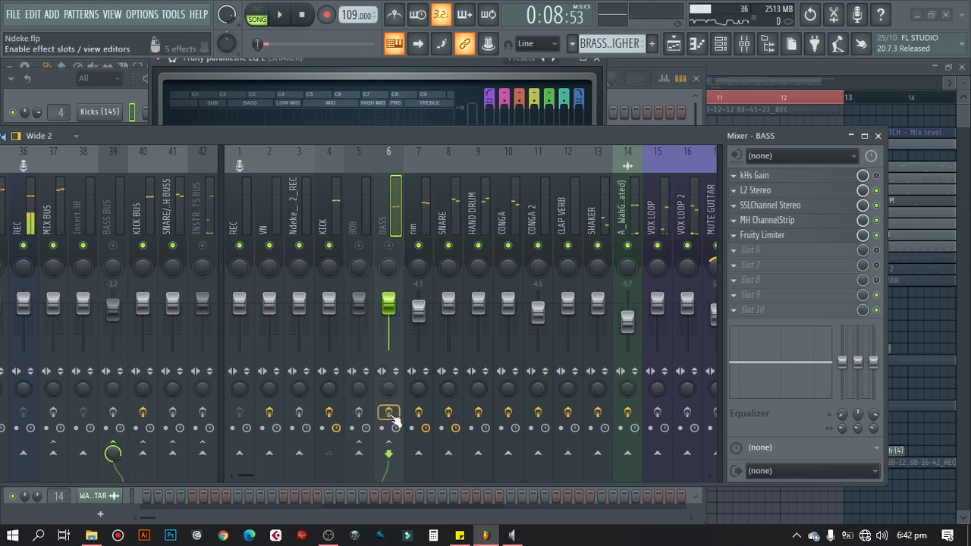
left_click(802, 191)
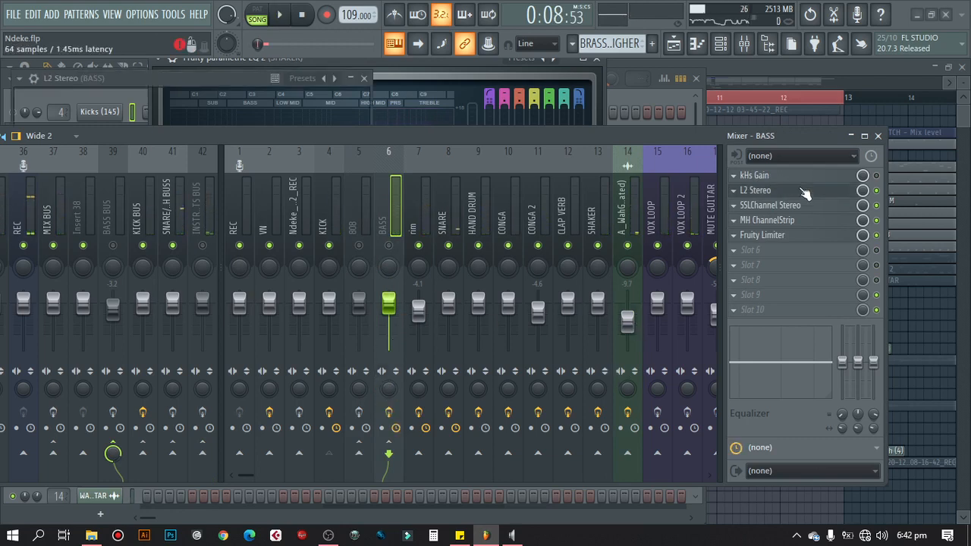
Step: Play the mix and unmute the BASS BUS and BASS tracks
key("space")
mouse_move(420, 135)
left_mouse_down()
mouse_move(435, 358)
mouse_move(393, 218)
mouse_move(433, 141)
left_mouse_up()
left_click(127, 251)
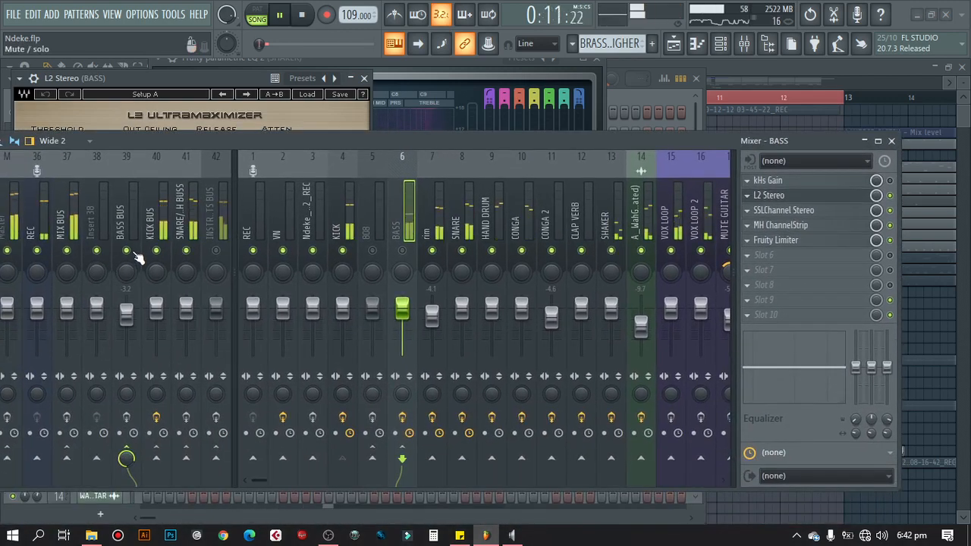
left_click(402, 252)
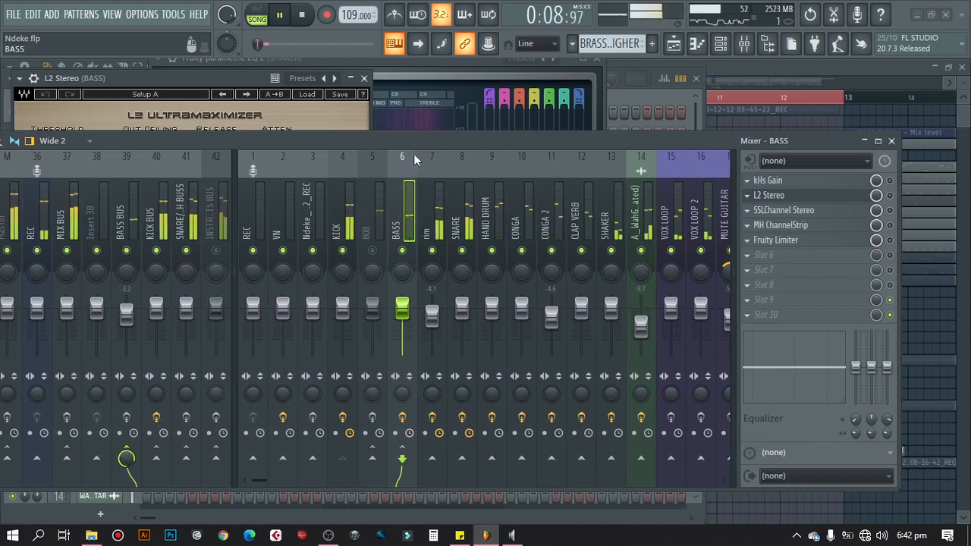
Step: Open the BASS track's SSLChannel Stereo and MH ChannelStrip plugins during playback to view their settings
left_click_drag(417, 141, 437, 79)
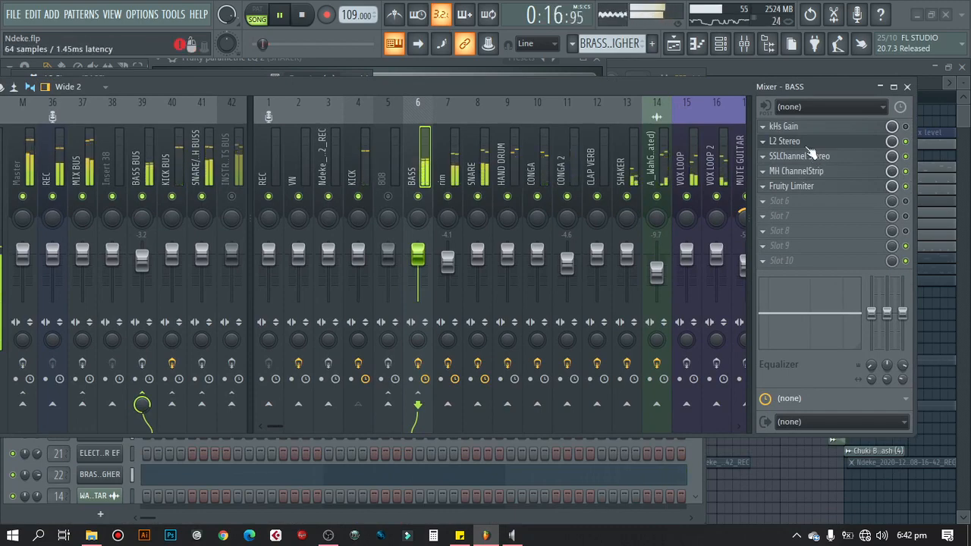
left_click_drag(737, 89, 714, 237)
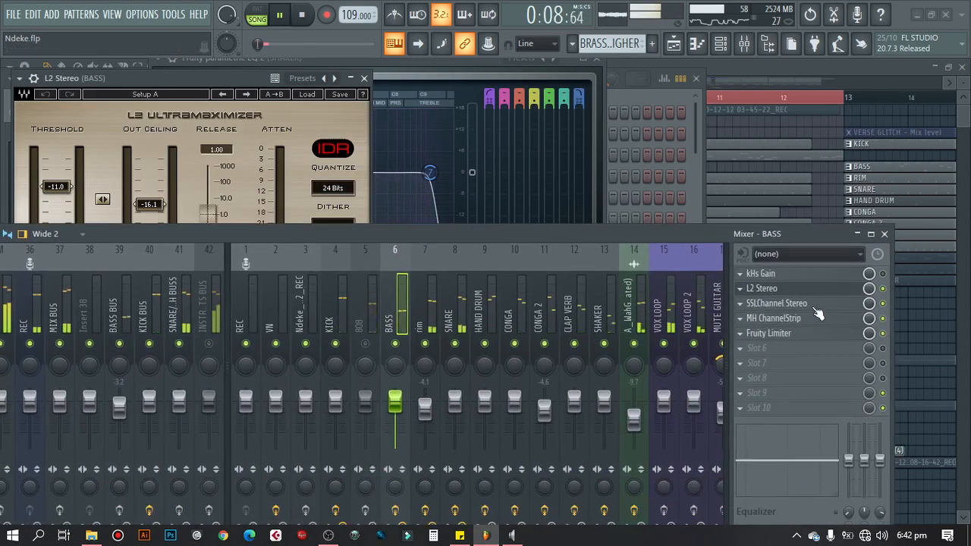
left_click(815, 308)
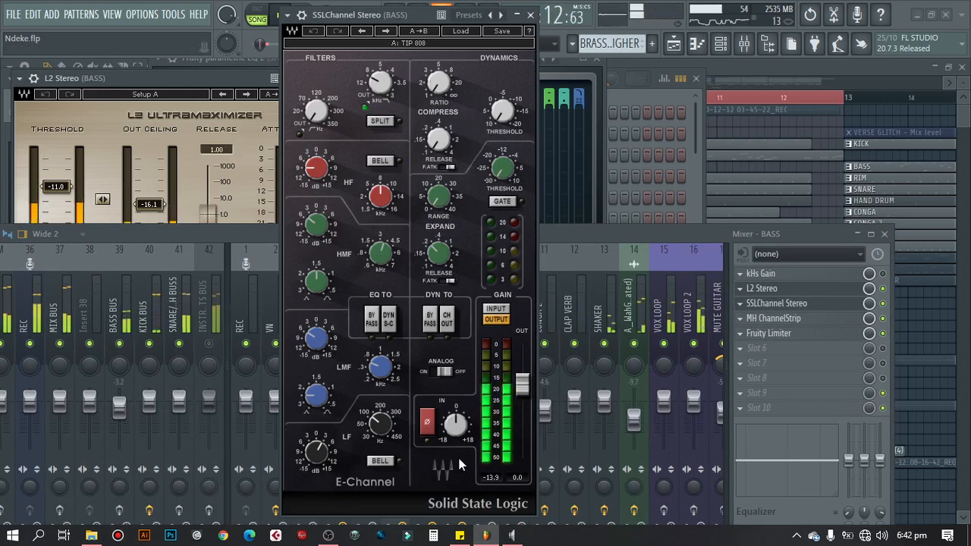
left_click(827, 326)
left_click(827, 327)
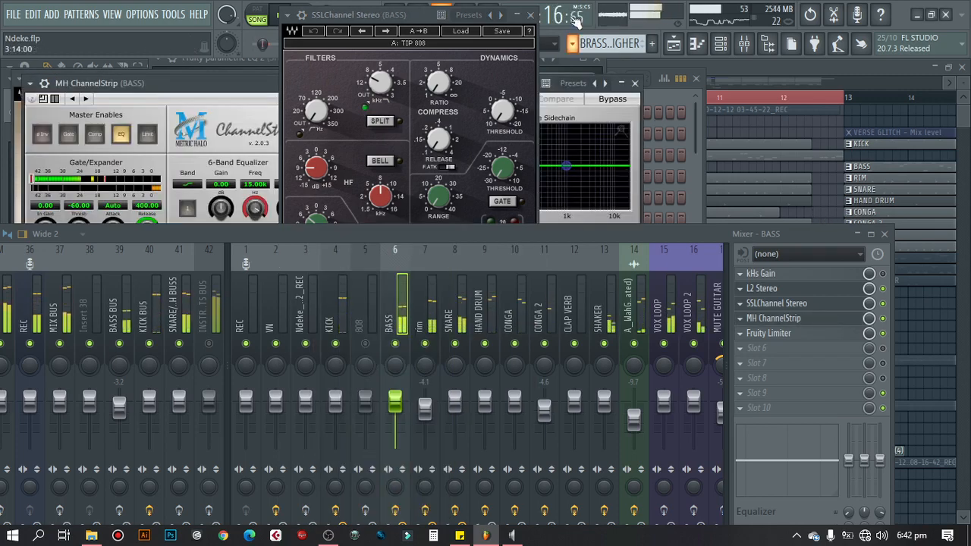
Step: Examine the MH ChannelStrip's TIP BASS settings with playback stopped, then close it and play the mix with the mixer reopened
left_click(521, 15)
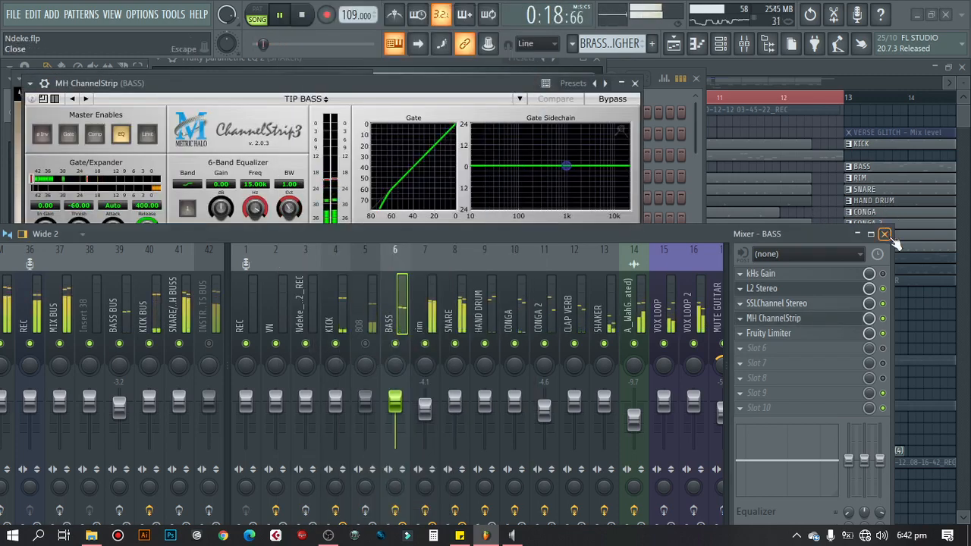
left_click(884, 234)
key("space")
left_click_drag(310, 77, 417, 50)
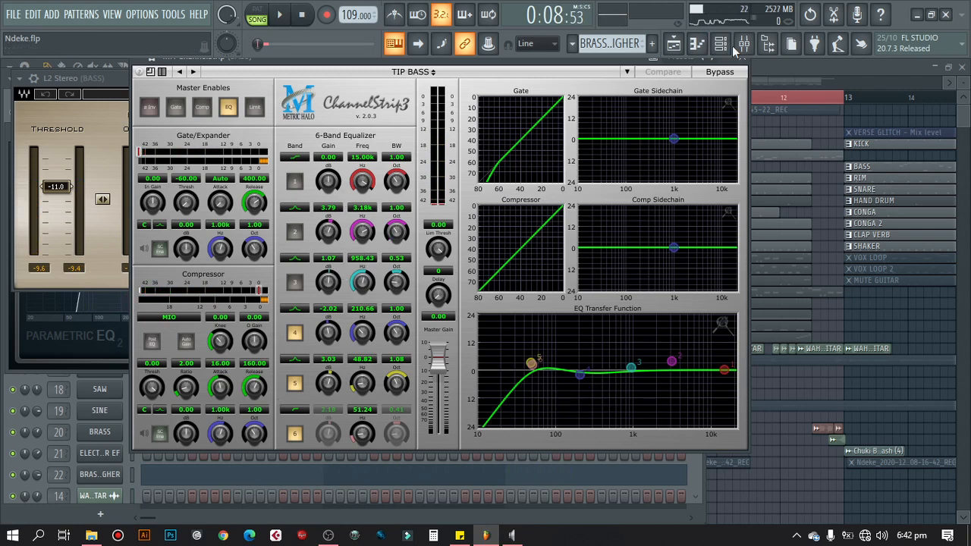
left_click(747, 65)
key("F9")
key("space")
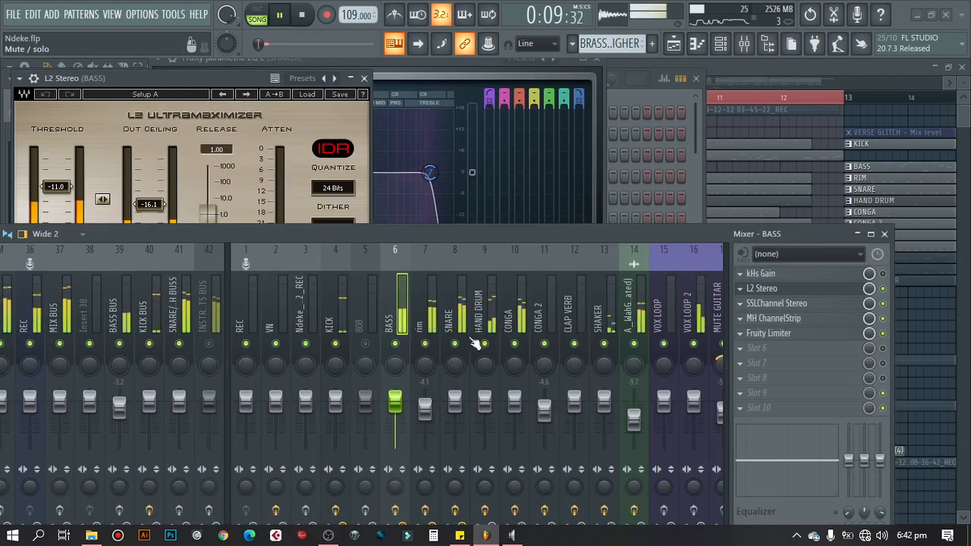
Step: Check the BASS BUS and KICK BUS levels against the mixer's main level meter
left_click_drag(381, 240, 628, 134)
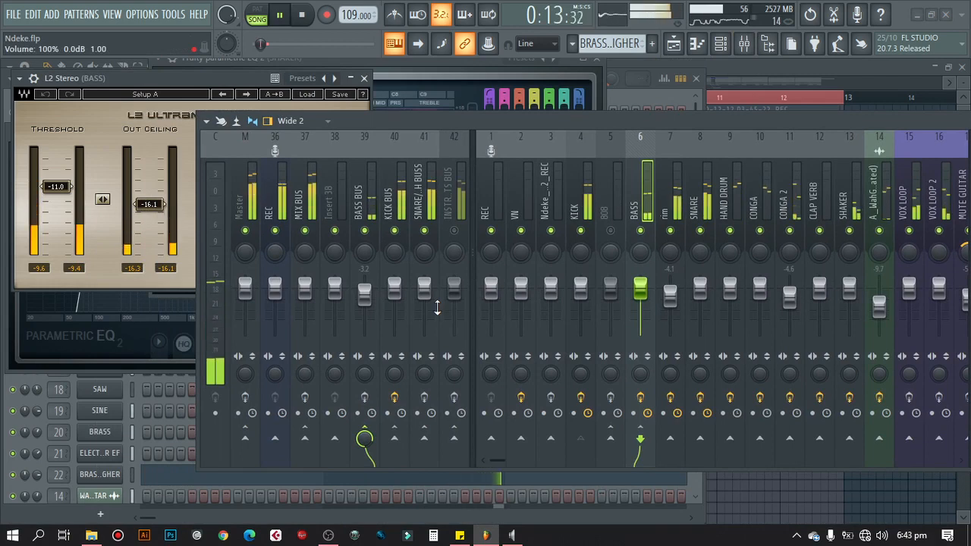
left_click(354, 206)
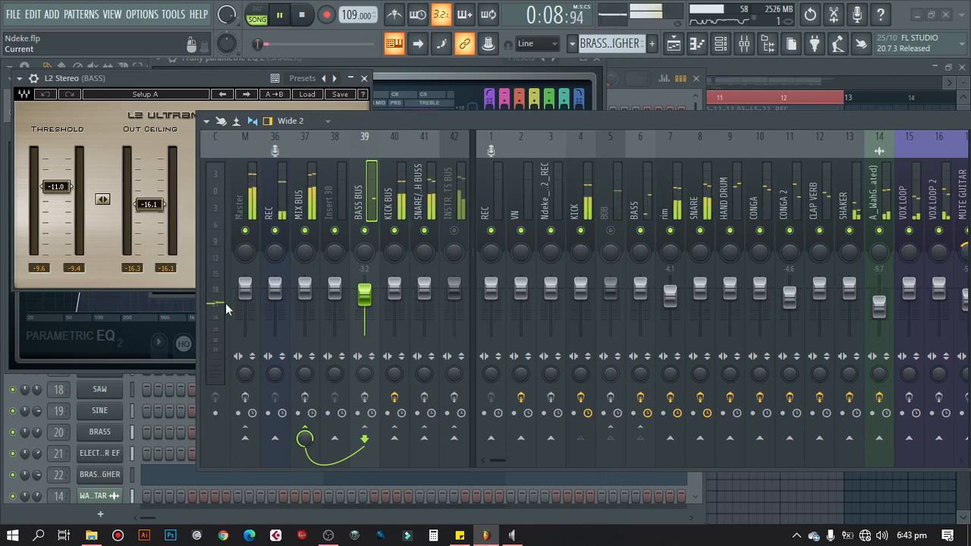
key("space")
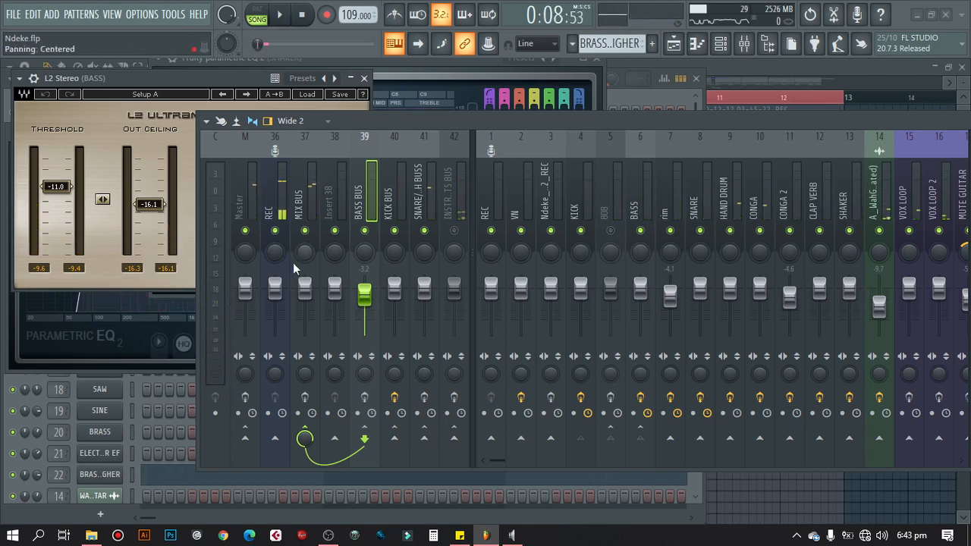
key("Right")
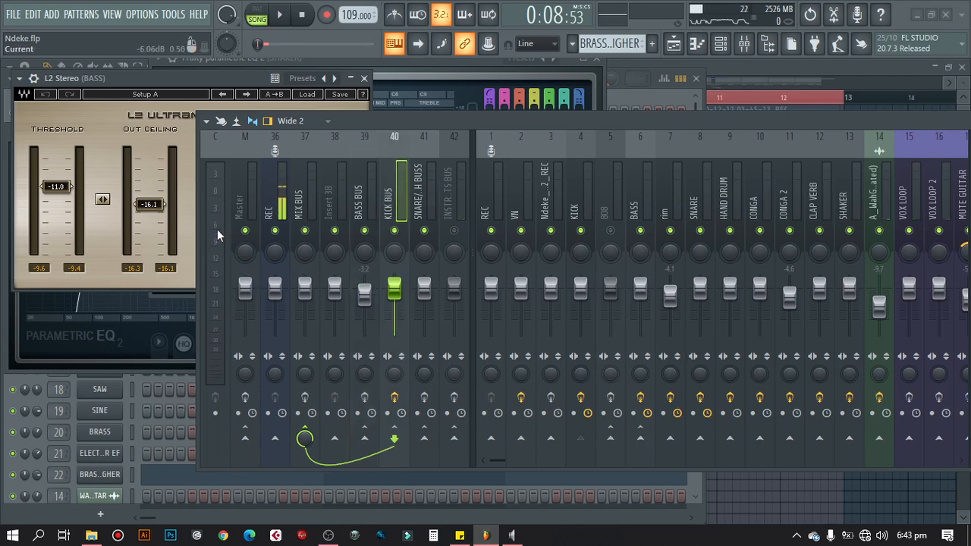
left_click(360, 209)
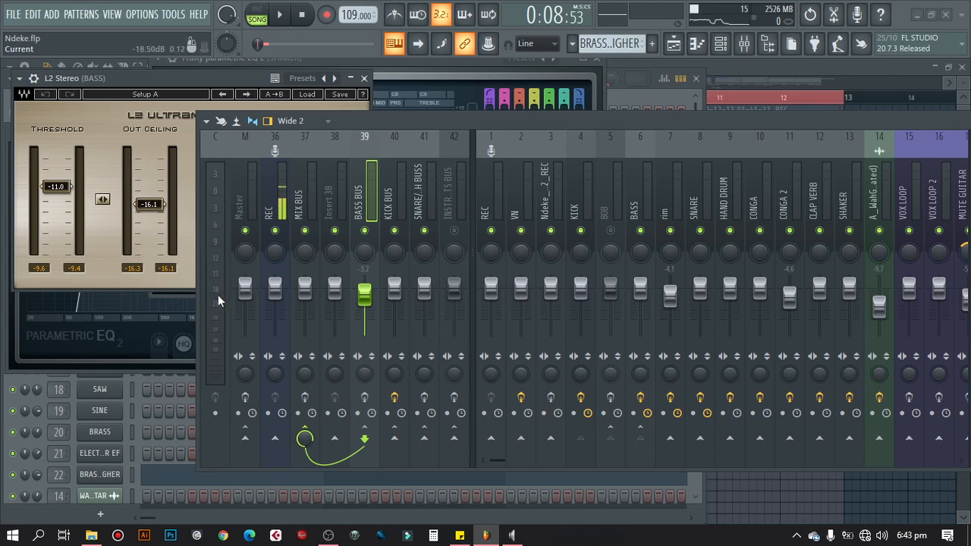
key("space")
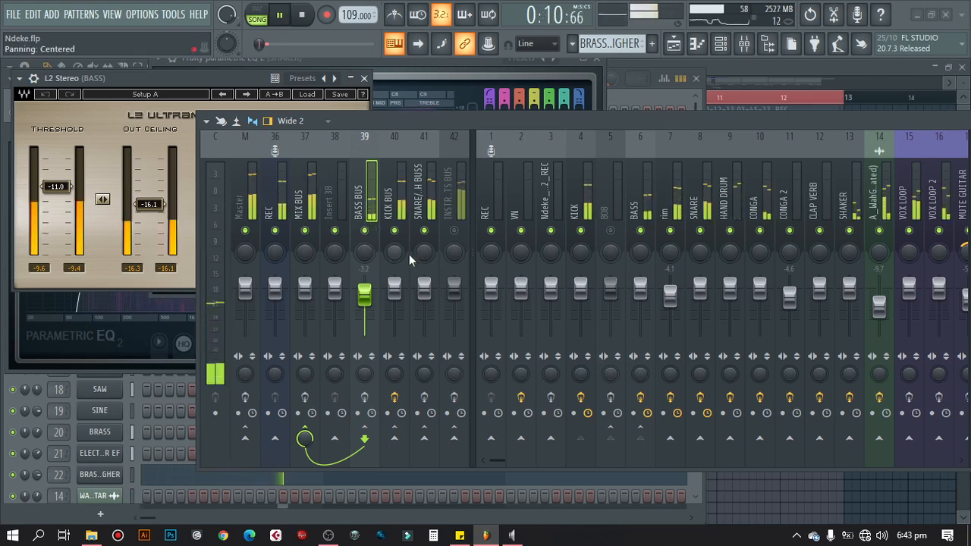
Step: Enable the effect slots on the 808 track, unmute it and select it to show its effects
left_click_drag(575, 123, 442, 117)
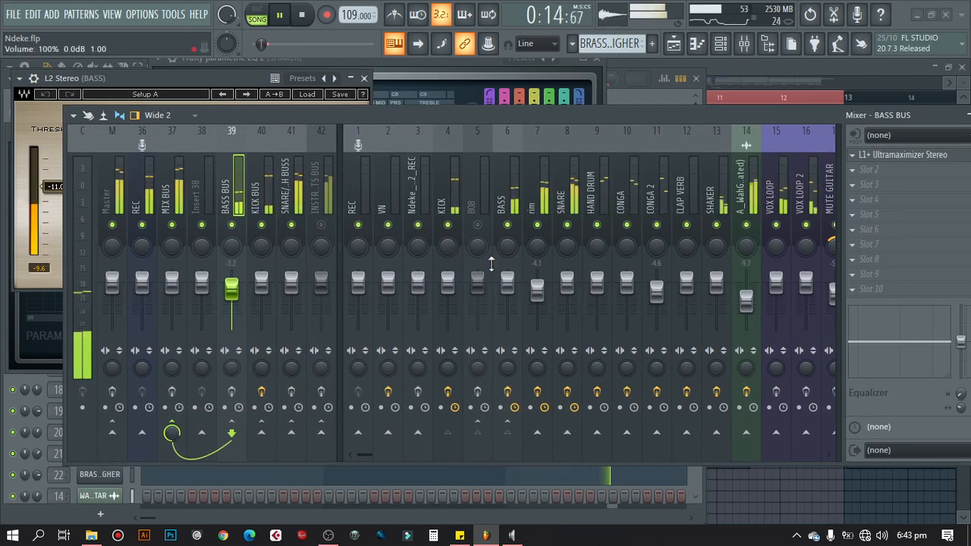
left_click(477, 392)
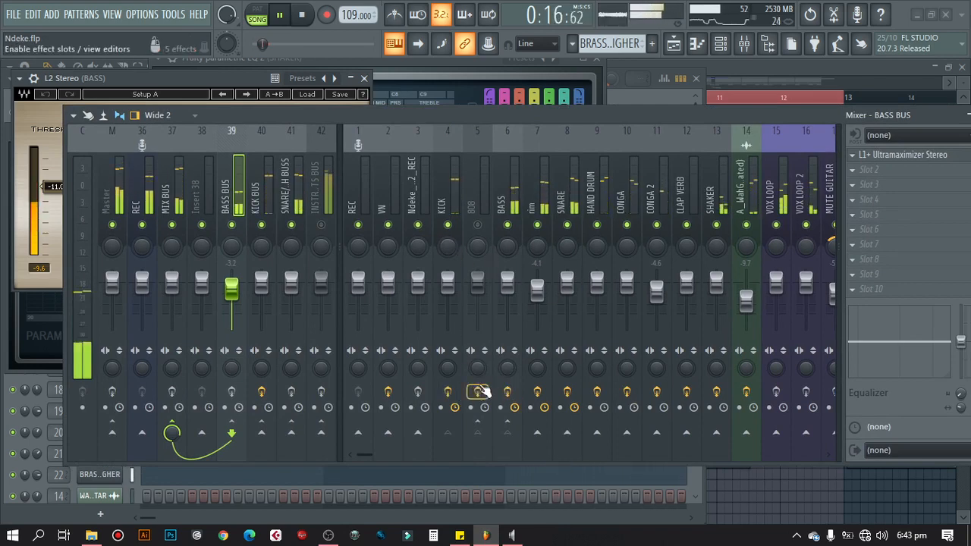
left_click(479, 226)
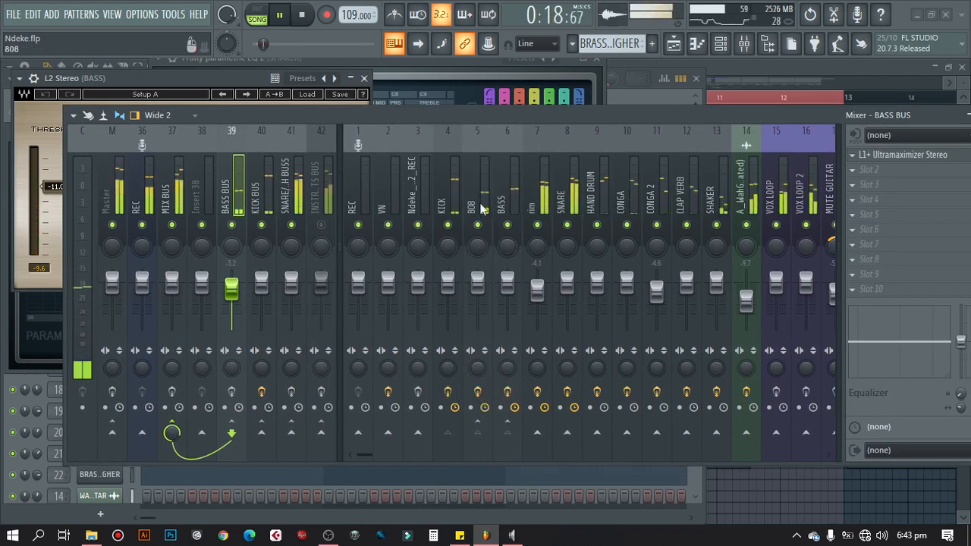
left_click(479, 205)
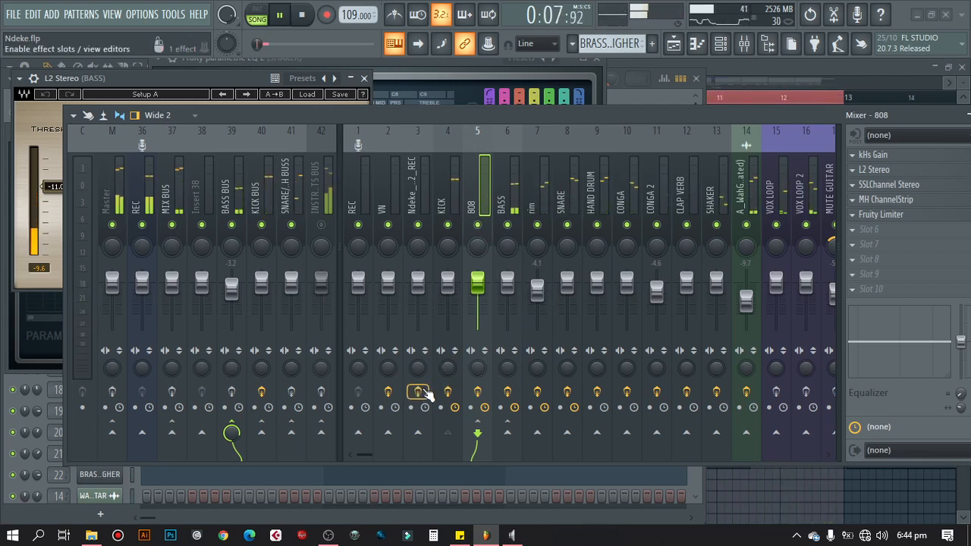
Step: Bring up the playlist and lower the mixer to view the KICK, 808 and BASS patterns during playback
left_click(735, 65)
left_click_drag(659, 117, 639, 258)
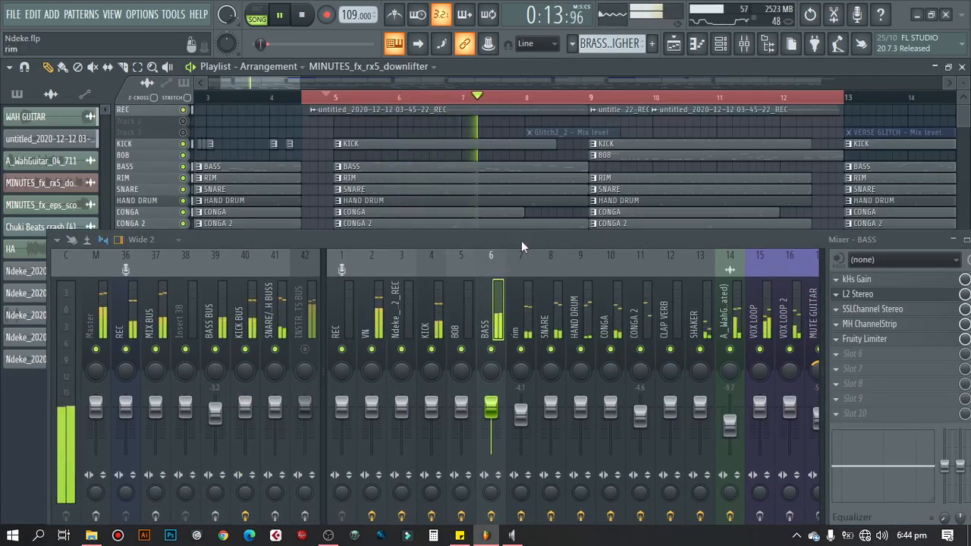
left_click_drag(521, 240, 525, 130)
Step: Stop playback and mute the instrument tracks from VOX LOOP through BRASS HIGHER
left_click_drag(354, 469, 401, 470)
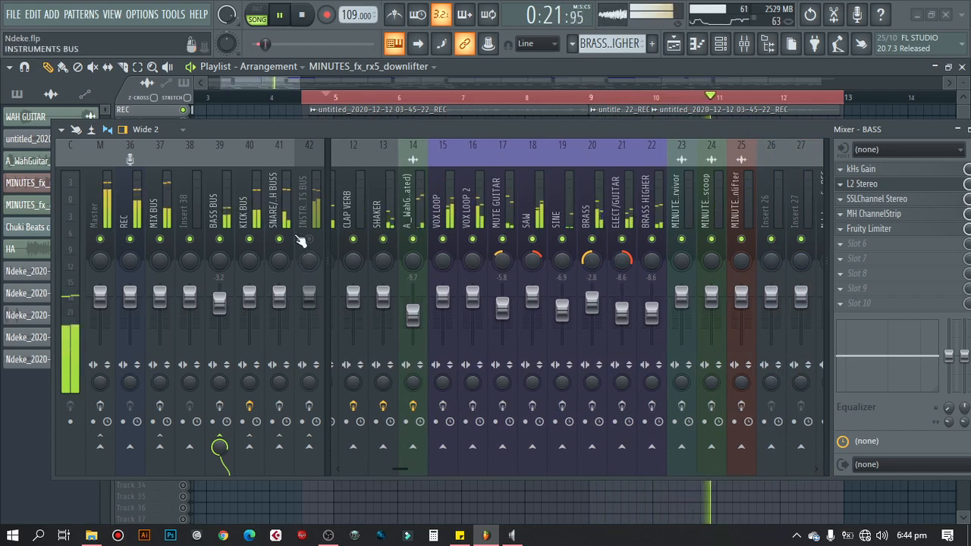
left_click_drag(321, 131, 329, 157)
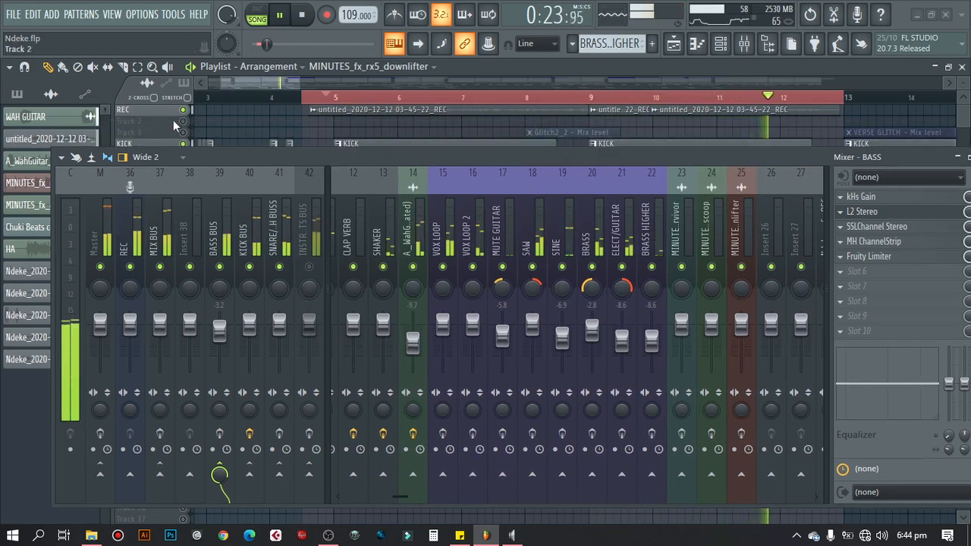
key("space")
left_click_drag(458, 162, 465, 86)
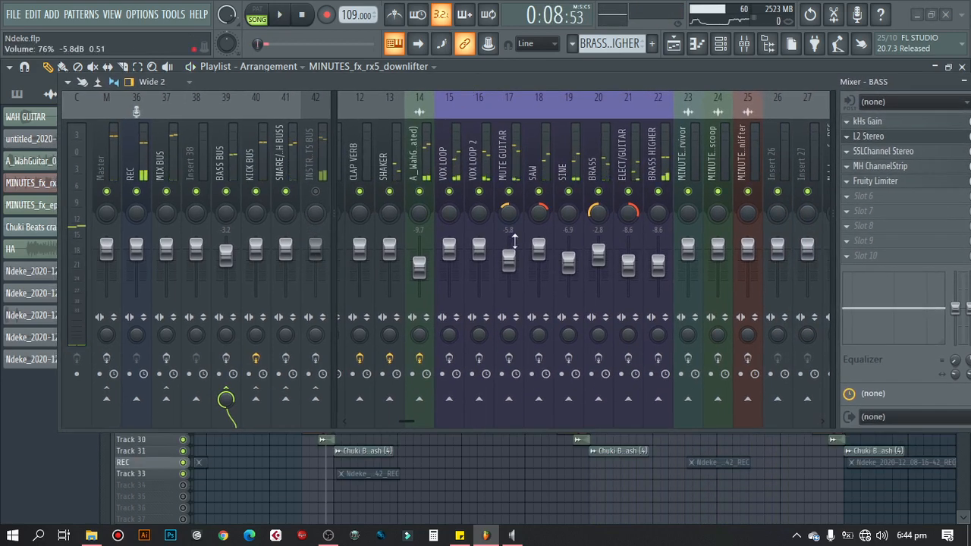
left_click(449, 191)
left_click(479, 192)
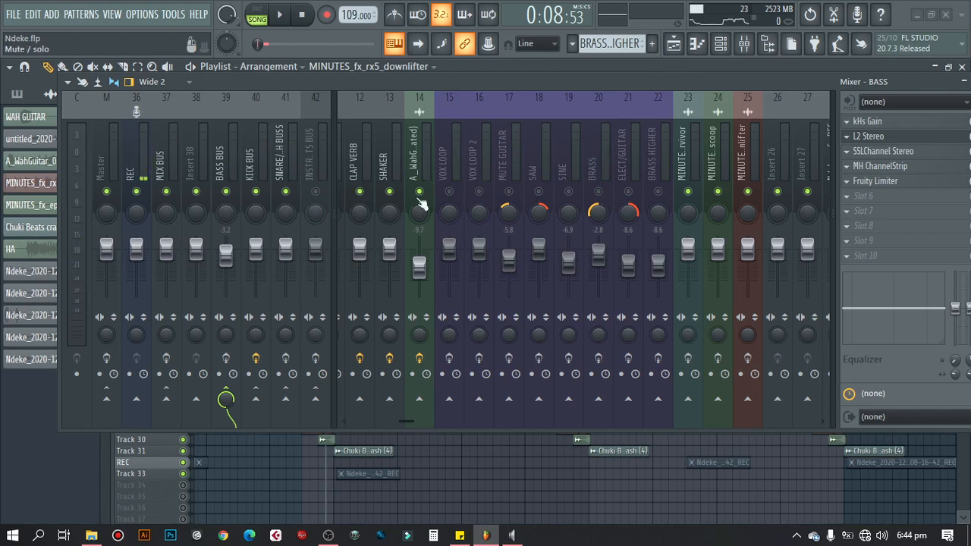
Step: Unmute the INSTRUMENTS BUS and VOX LOOP tracks and play the mix with VOX LOOP selected
left_click(313, 154)
key("space")
left_click(460, 165)
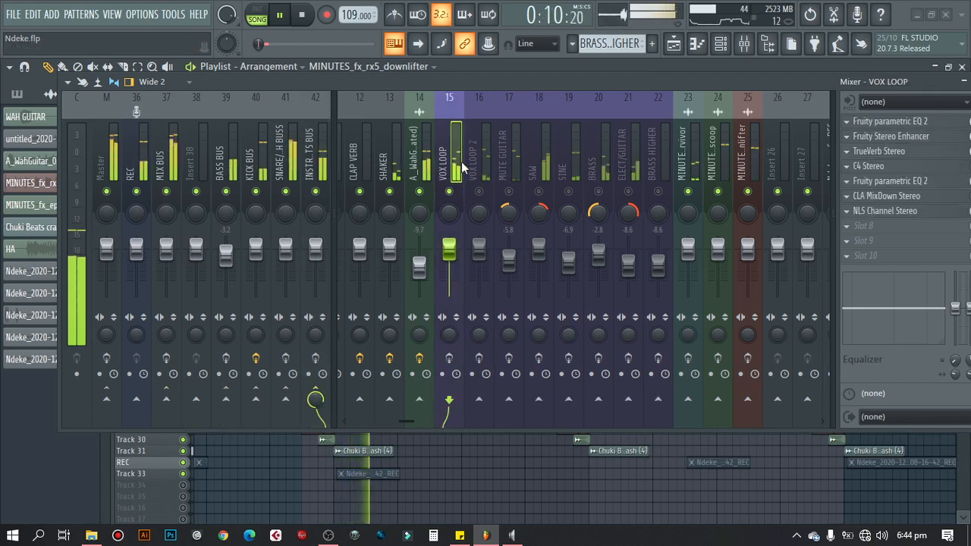
left_click_drag(489, 86, 425, 96)
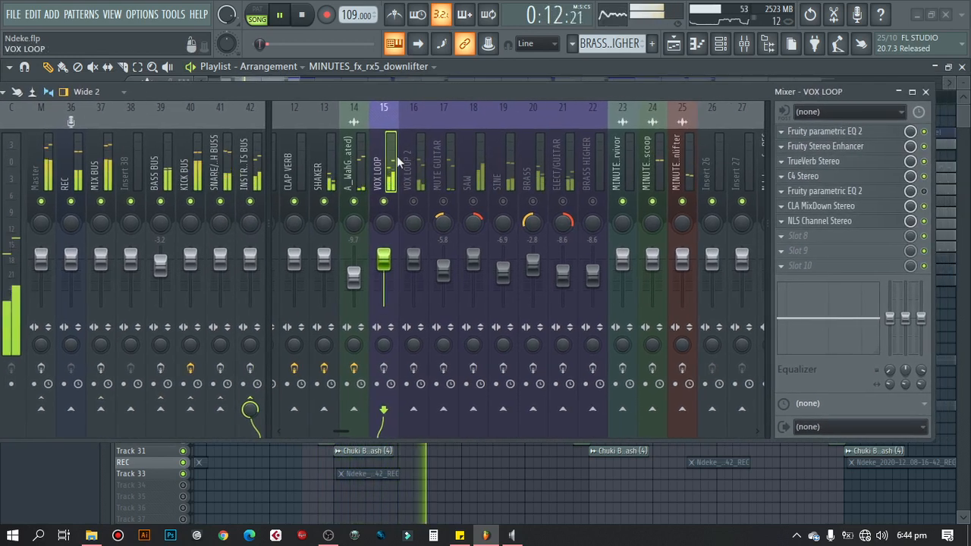
Step: Restart playback and enable the effect slots on the VOX LOOP track
key("space")
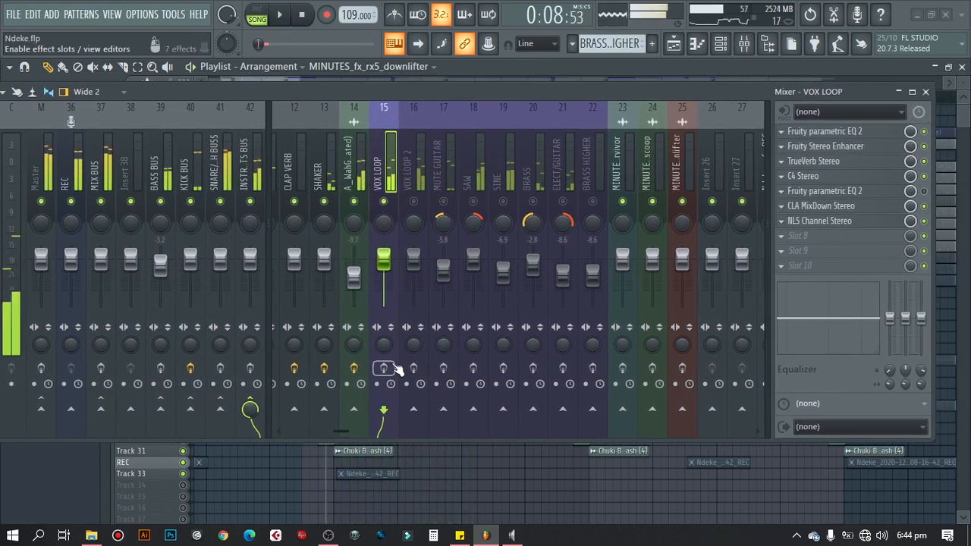
key("space")
left_click(393, 368)
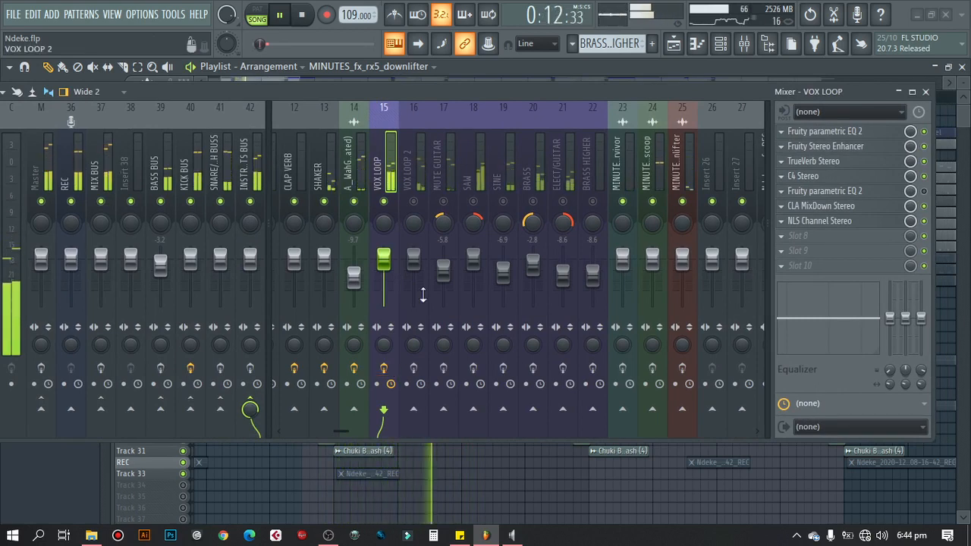
left_click_drag(554, 92, 493, 140)
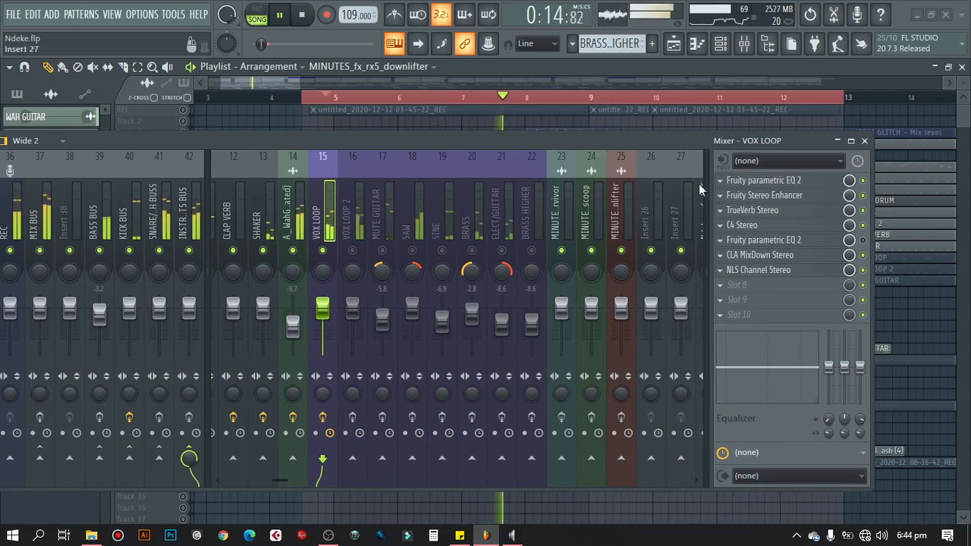
Step: Stop playback and view the Fruity parametric EQ 2 and Fruity Stereo Enhancer settings on the VOX LOOP track
key("space")
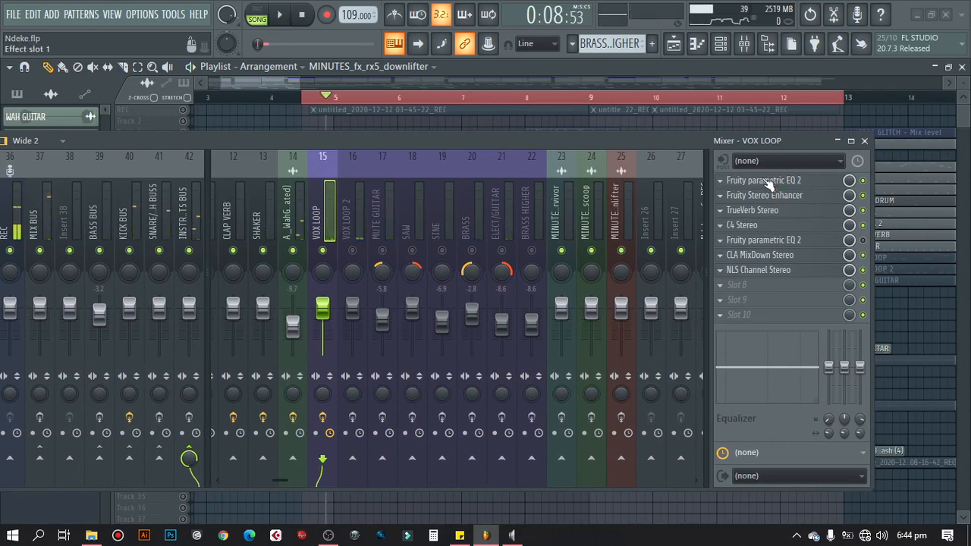
left_click_drag(461, 140, 484, 28)
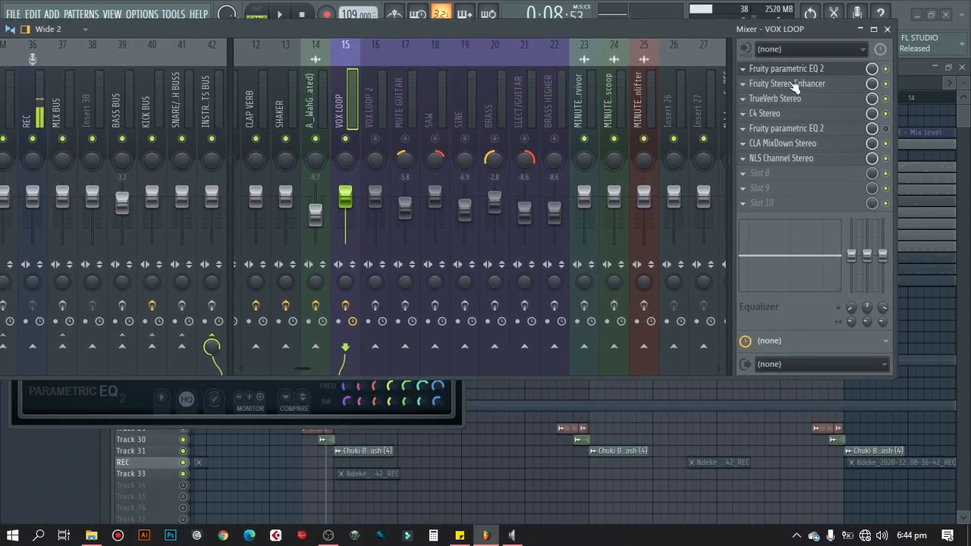
left_click_drag(603, 42, 592, 85)
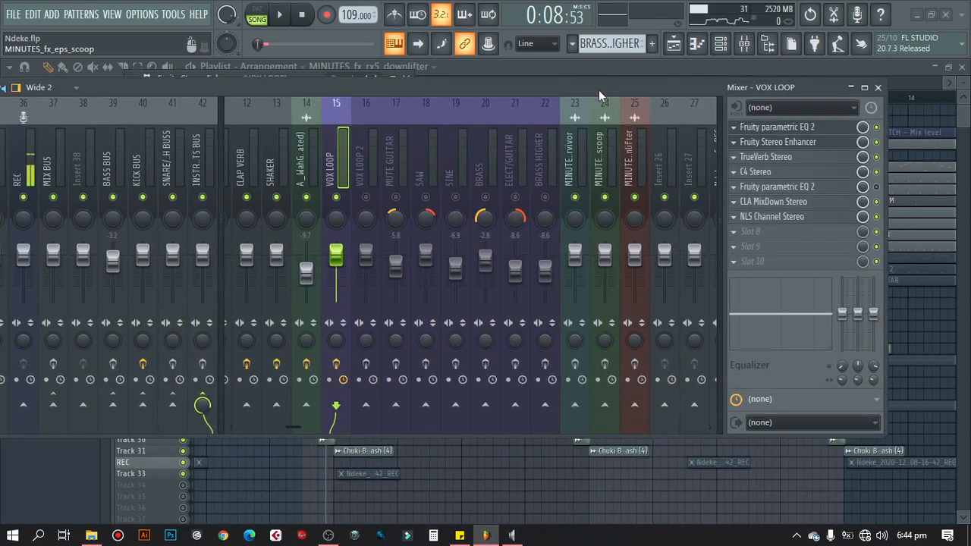
Step: Restart playback and open the VOX LOOP track's TrueVerb Stereo in full view to examine its reverb settings
key("space")
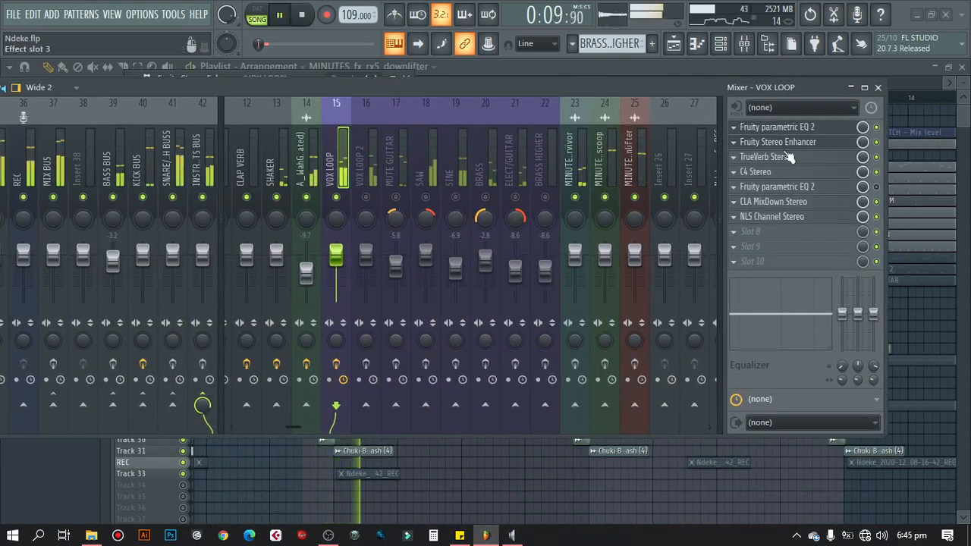
left_click(788, 157)
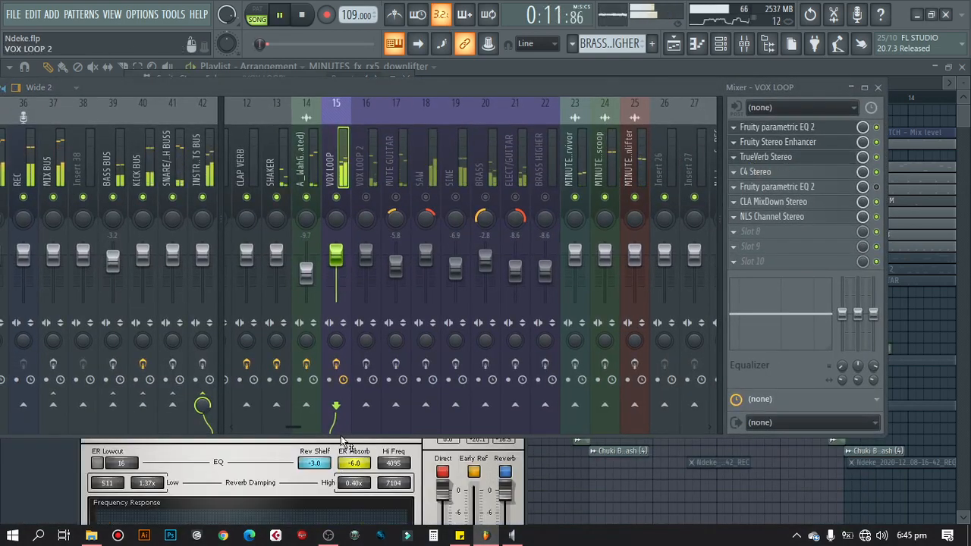
left_click(878, 88)
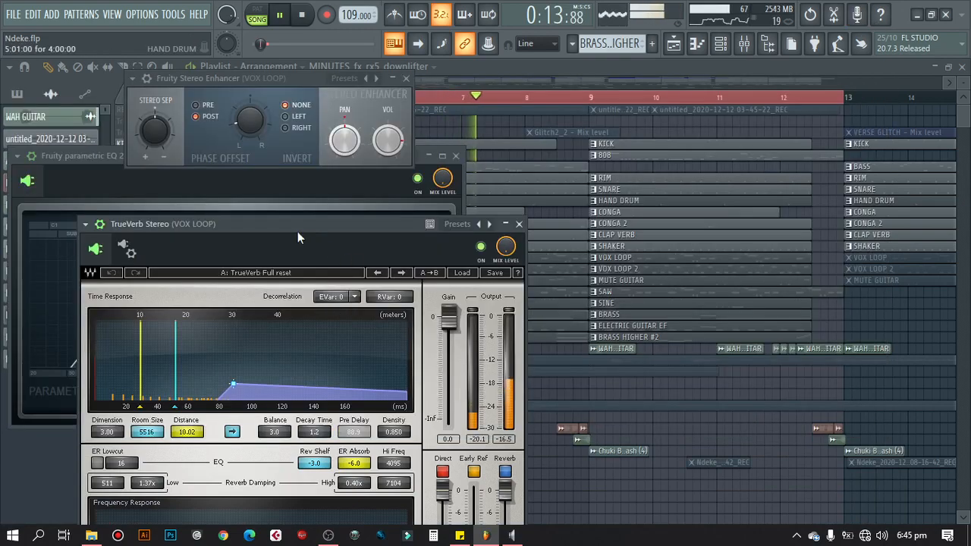
left_click_drag(297, 232, 469, 71)
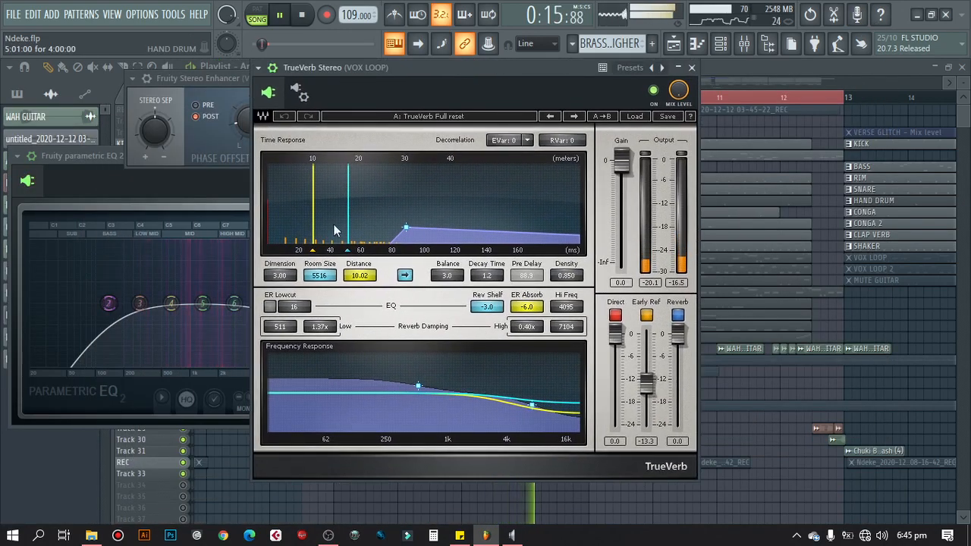
Step: Open the VOX LOOP track's C4 Stereo in full view to examine its multiband compression settings
left_click(745, 44)
left_click(807, 174)
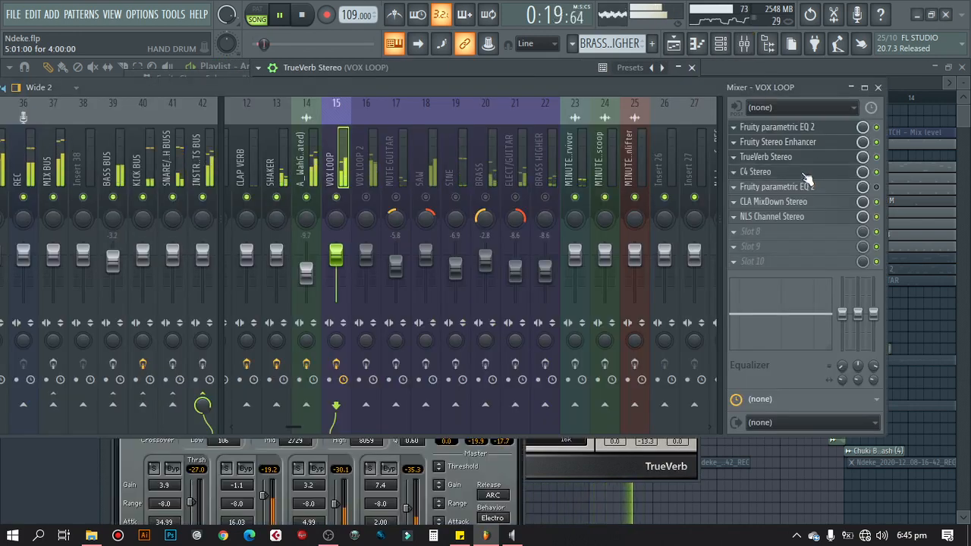
left_click(878, 87)
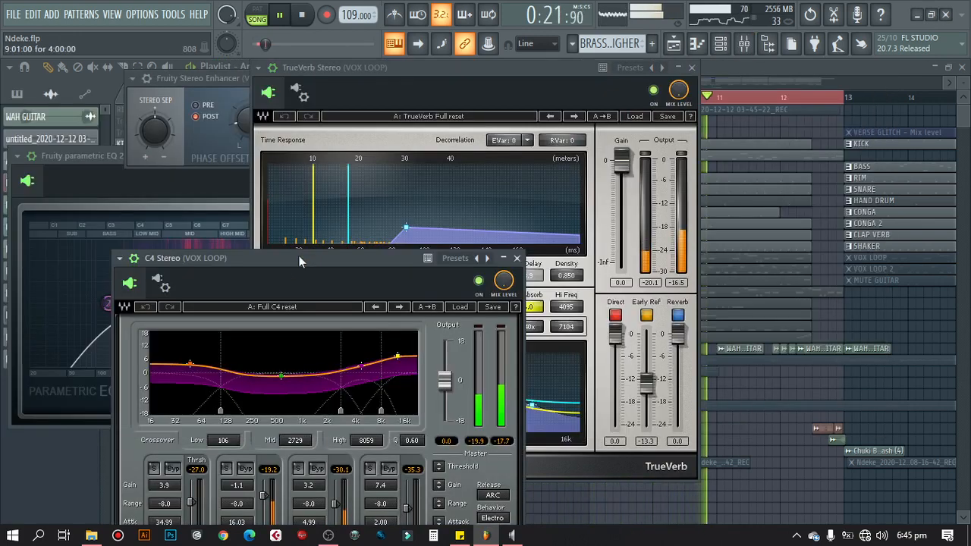
left_click_drag(299, 259, 329, 103)
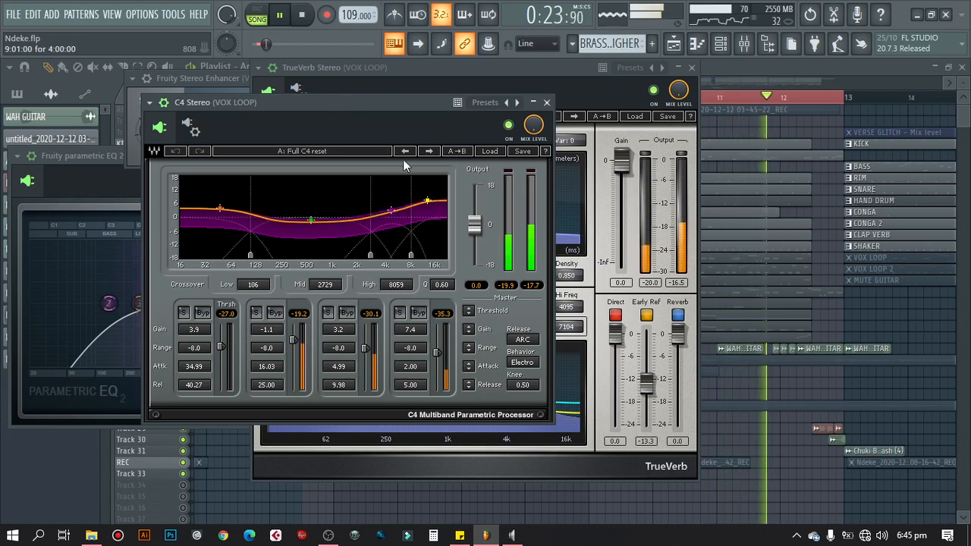
Step: Open the VOX LOOP track's CLA MixDown Stereo in full view to examine its bass, treble, glue and drive settings
left_click(746, 45)
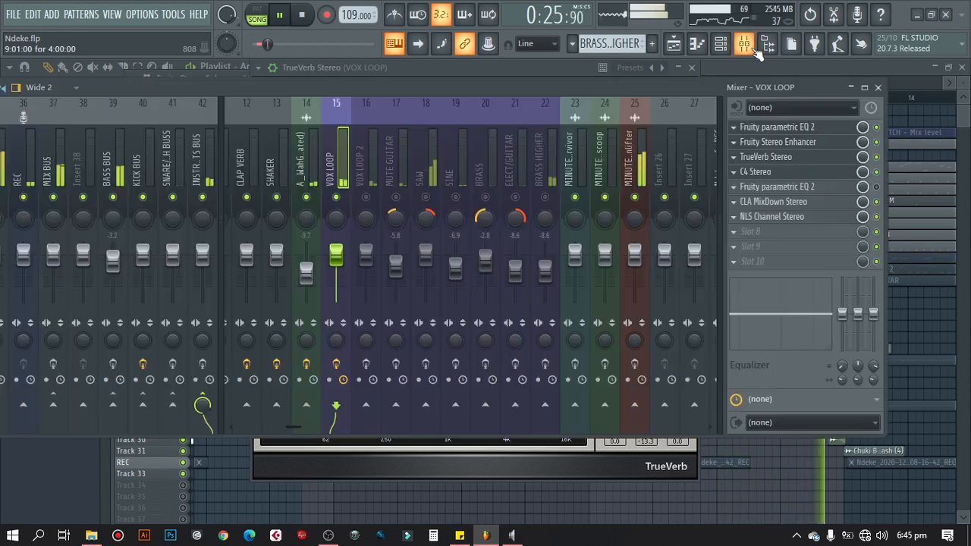
left_click(775, 203)
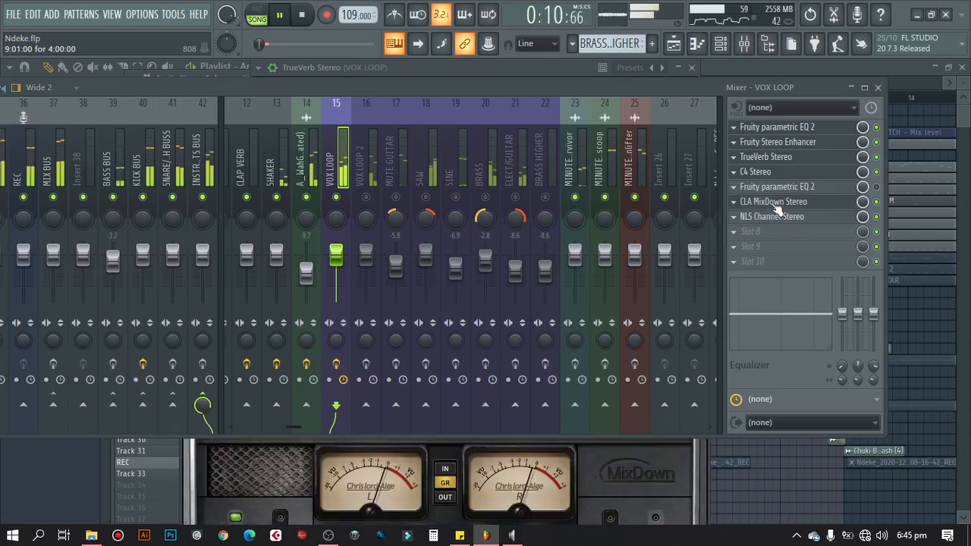
left_click(853, 89)
left_click_drag(423, 325, 403, 66)
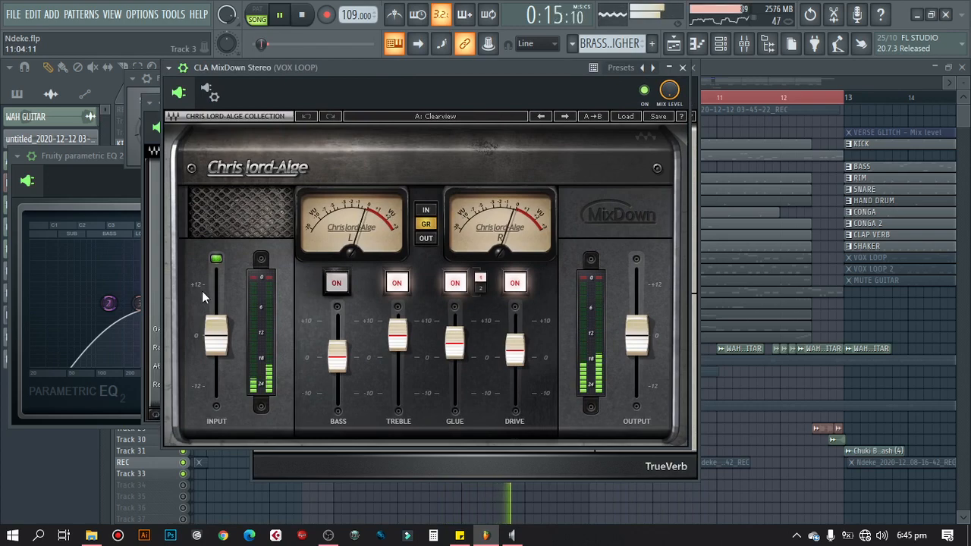
Step: Open the VOX LOOP track's NLS Channel Stereo in full view to examine its studio and drive settings
left_click(752, 46)
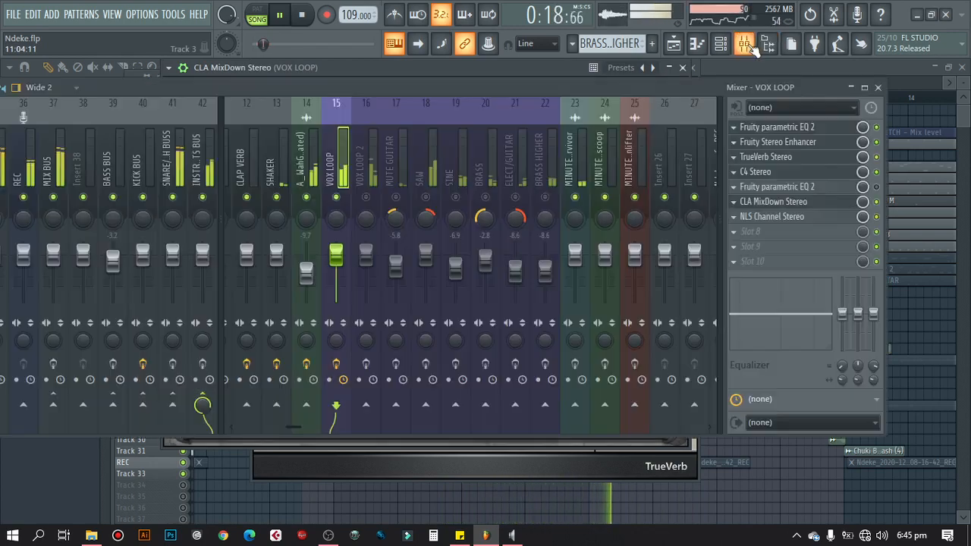
left_click(780, 220)
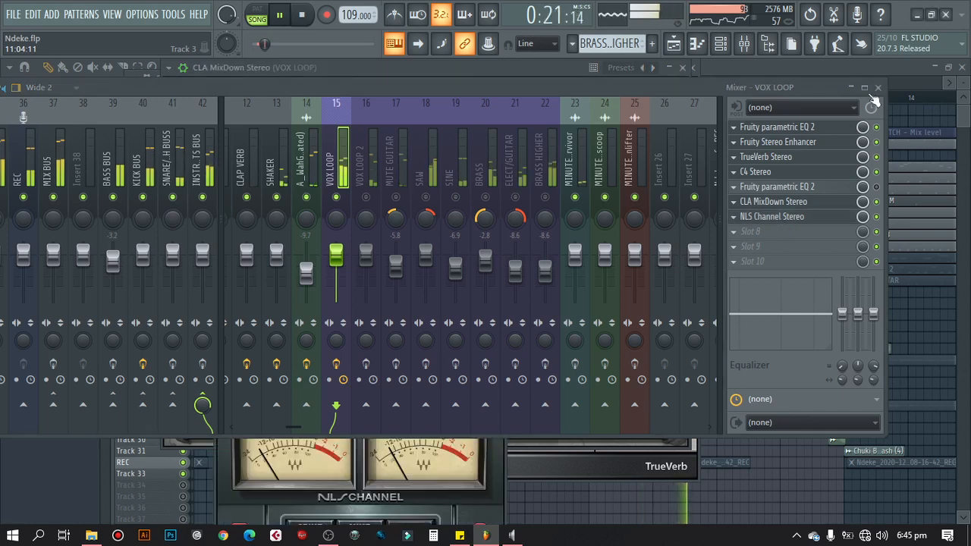
left_click(878, 88)
left_click_drag(367, 365, 459, 62)
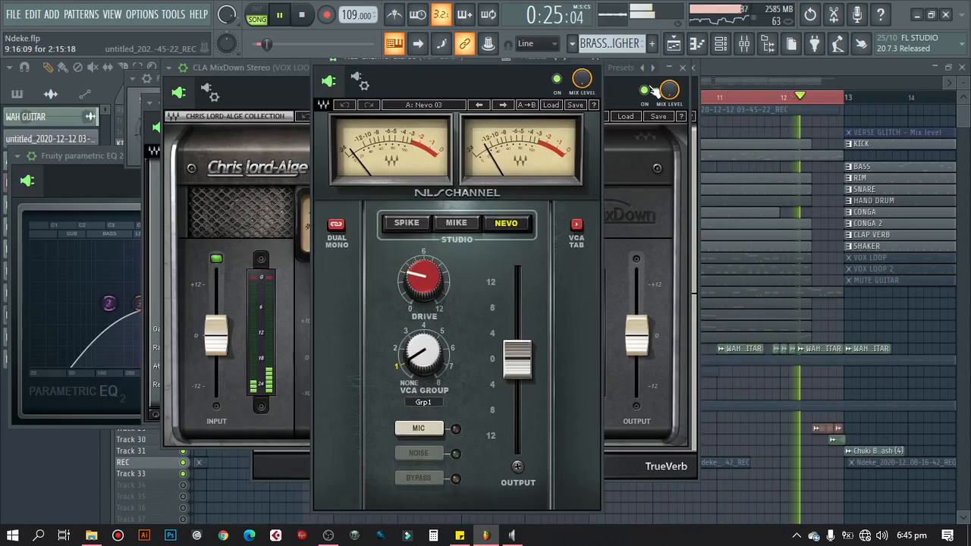
Step: Bring back the mixer, go through the effect chains from VOX LOOP 2 to BRASS HIGHER during playback, and stop the song
left_click(720, 44)
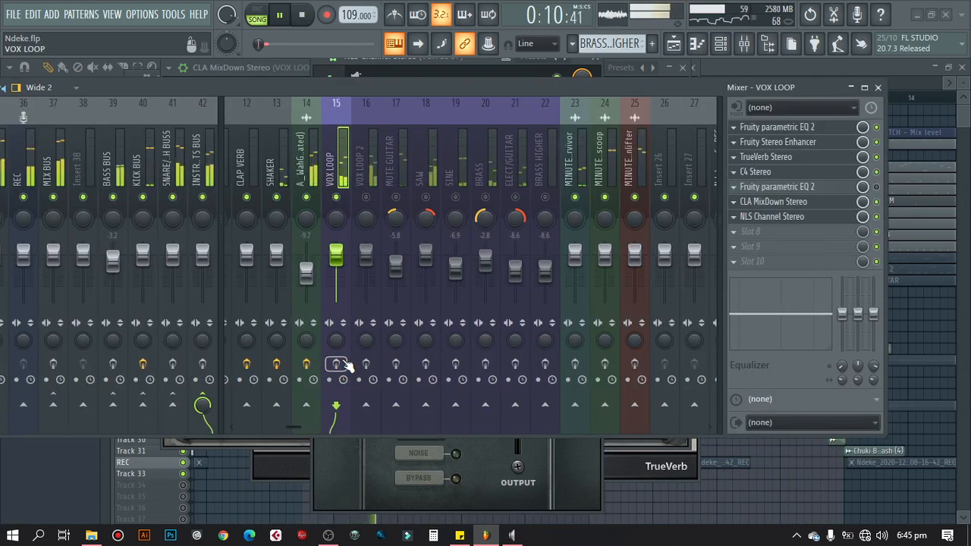
left_click(365, 162)
left_click(400, 160)
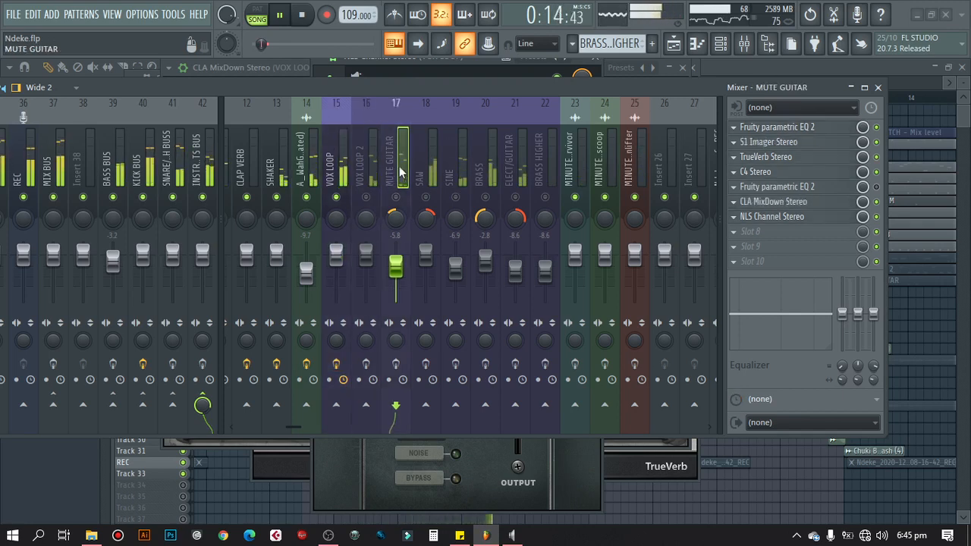
left_click(426, 169)
left_click(460, 170)
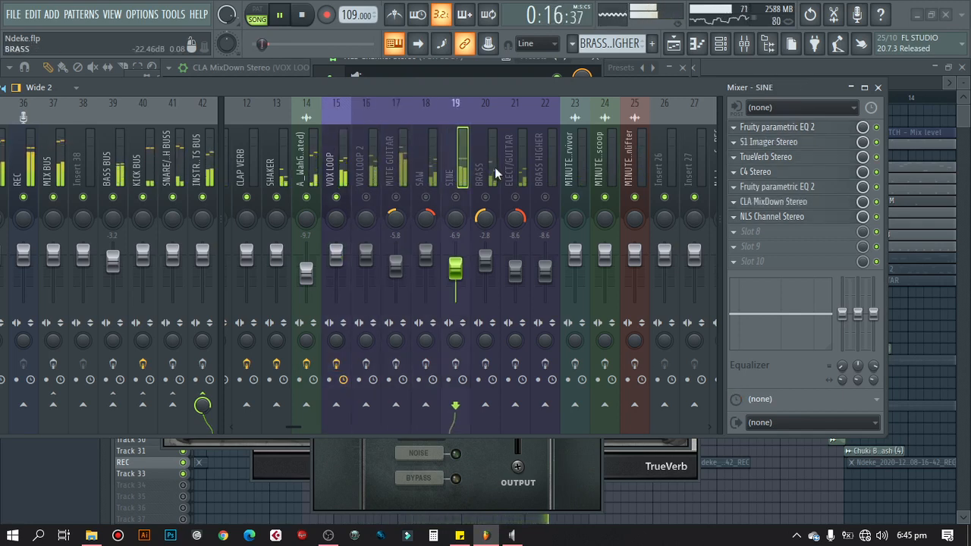
left_click(490, 172)
left_click(513, 171)
left_click(543, 169)
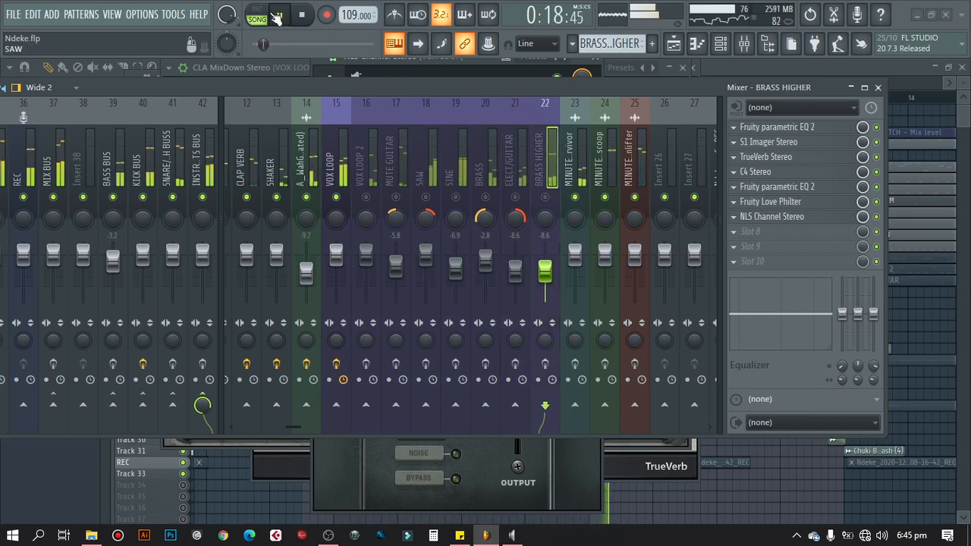
left_click(302, 16)
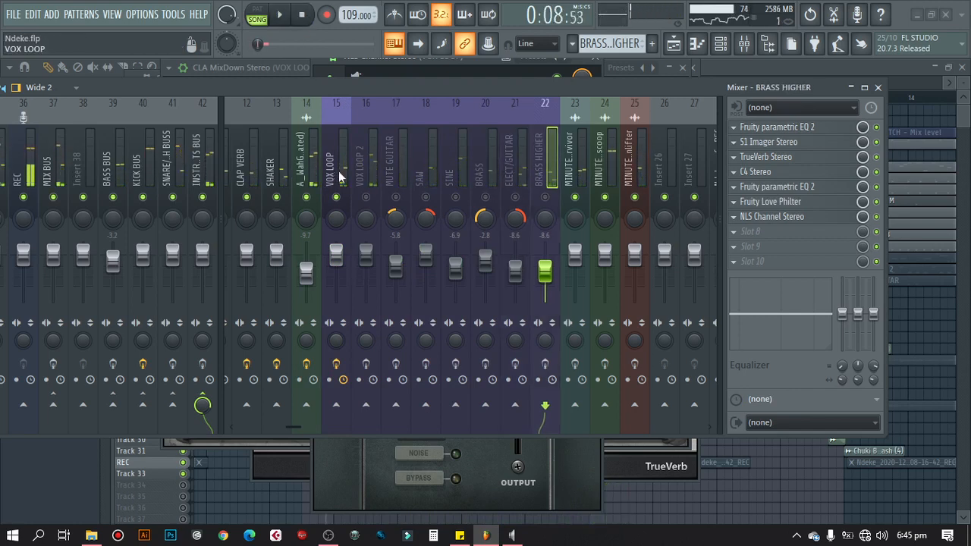
Step: Compare the effect chains of the VOX LOOP, guitar, SAW, SINE and BRASS HIGHER tracks with playback stopped
left_click(365, 181)
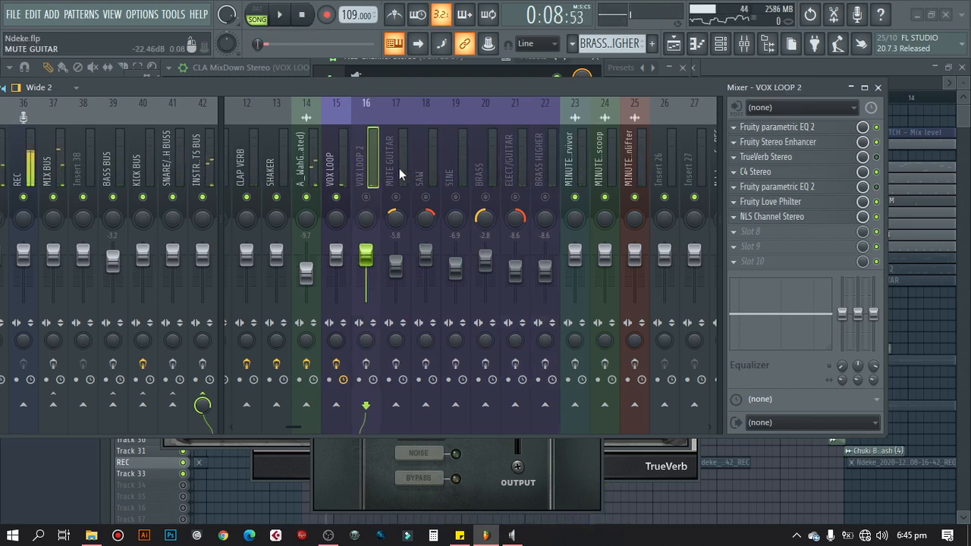
left_click(397, 168)
left_click(441, 170)
left_click(427, 172)
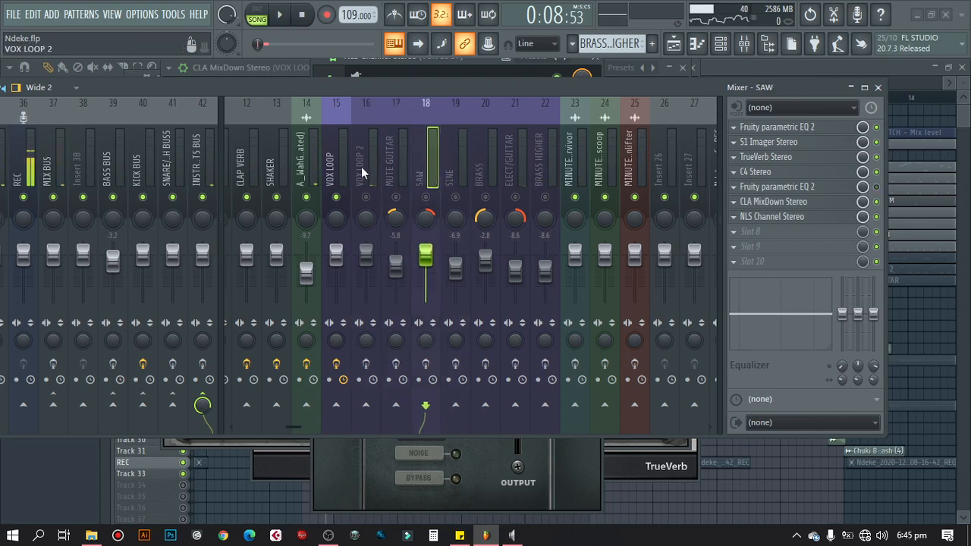
left_click(336, 169)
left_click(400, 173)
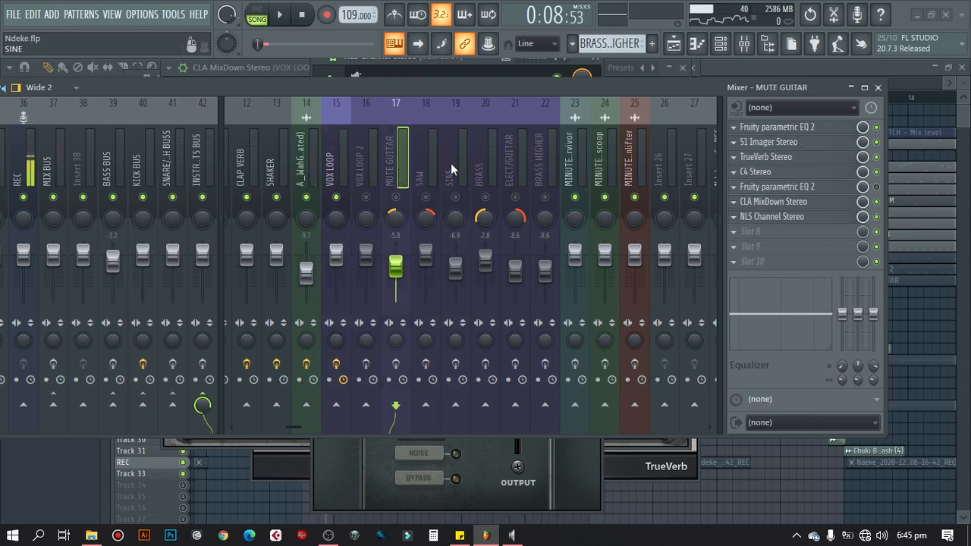
left_click(454, 170)
left_click(504, 161)
left_click(539, 168)
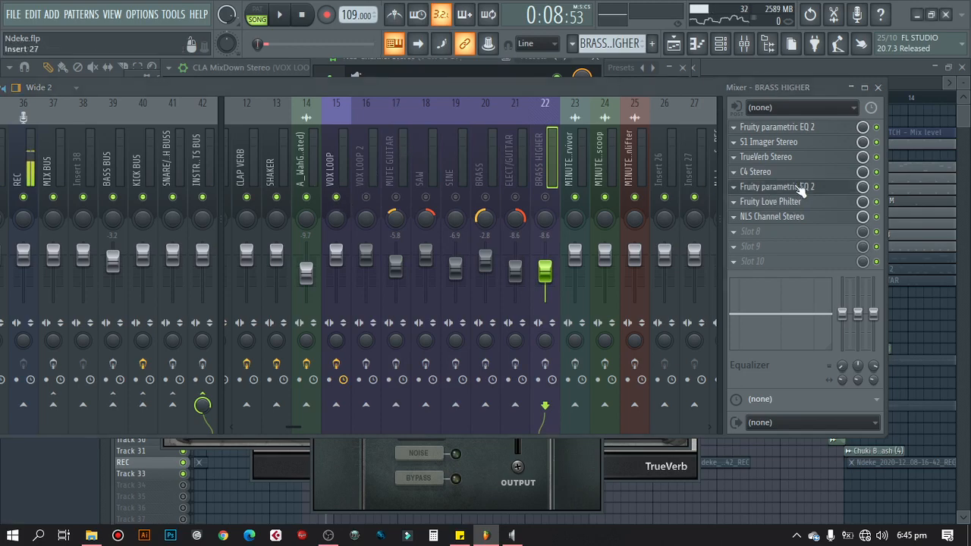
Step: Compare the other instrument chains with that of the BRASS track and open its Fruity Love Philter
left_click_drag(628, 90, 672, 53)
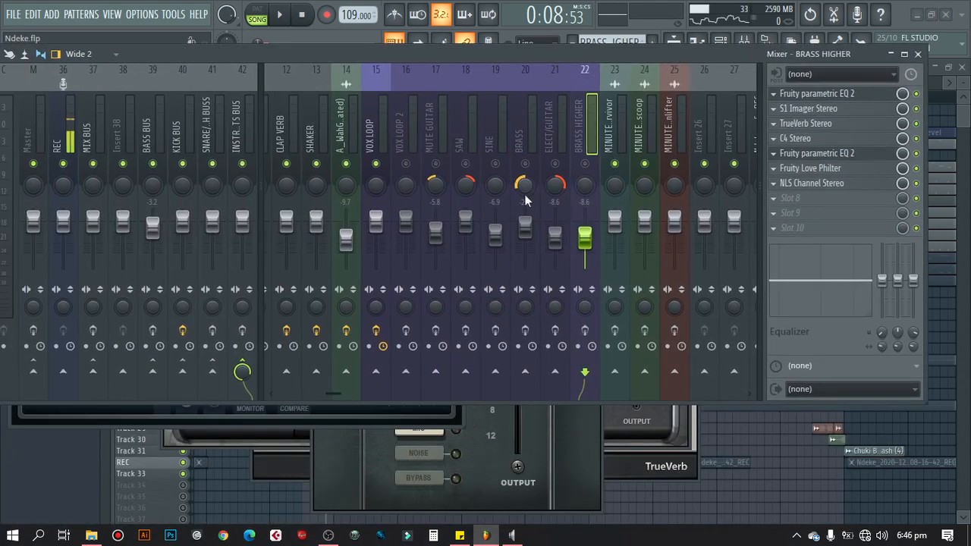
left_click(535, 129)
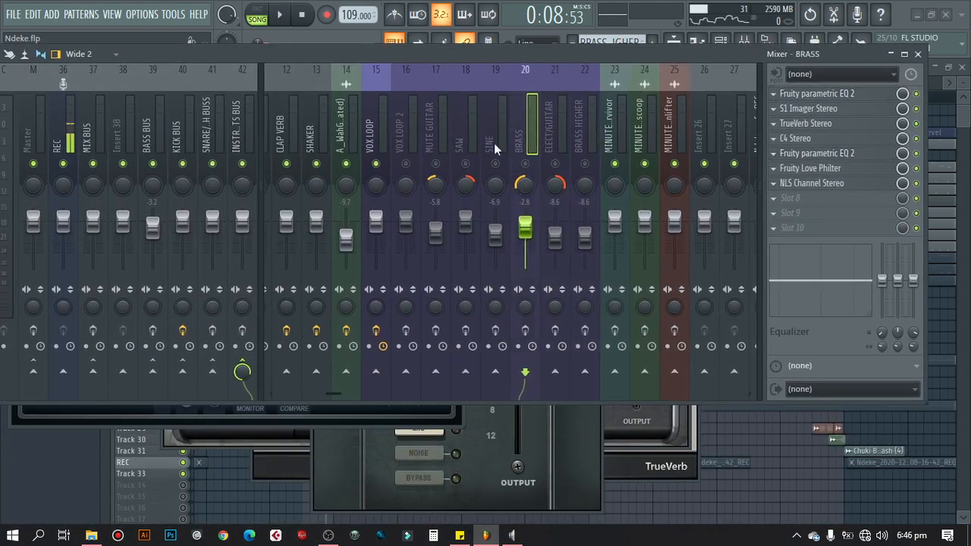
left_click(458, 129)
left_click(501, 128)
left_click(407, 132)
left_click(382, 135)
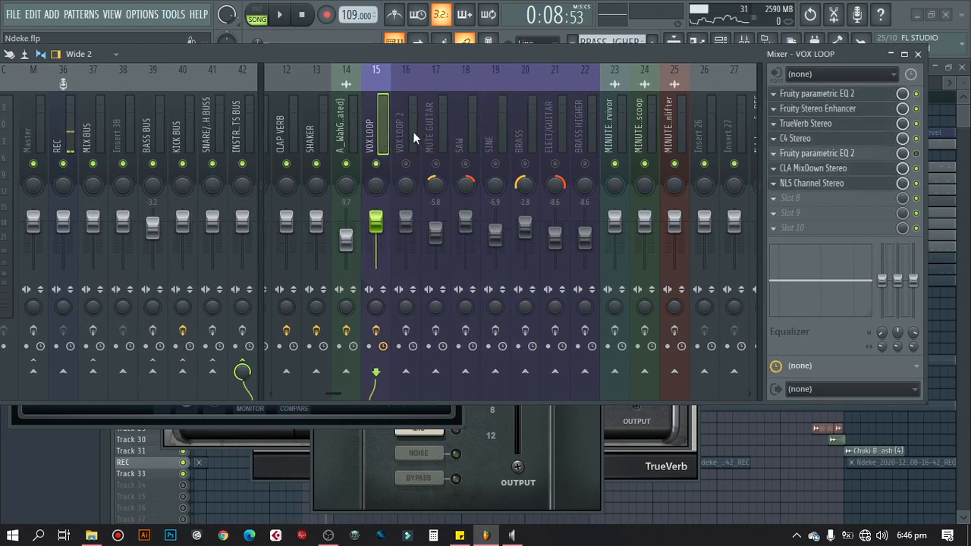
left_click(453, 133)
left_click(492, 117)
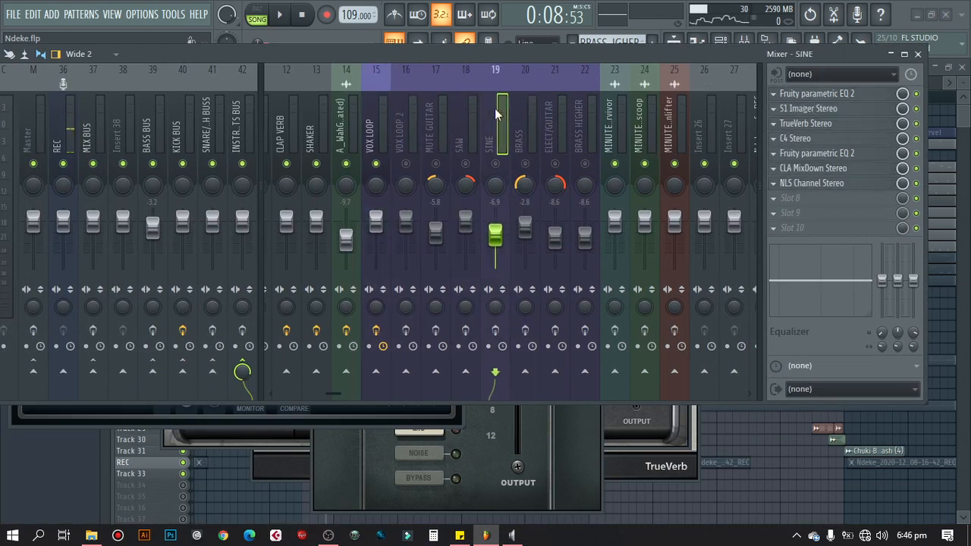
left_click(516, 120)
left_click(816, 169)
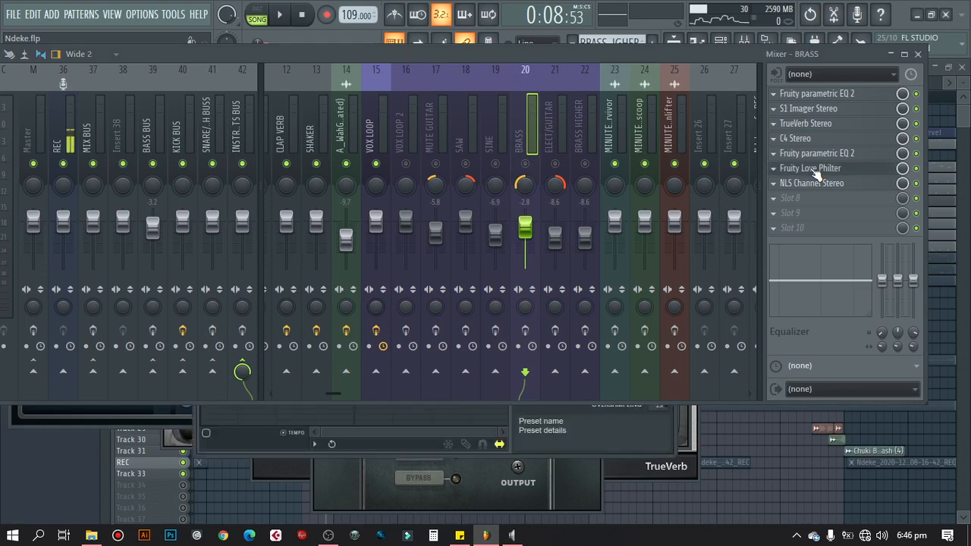
Step: Unmute the VOX LOOP 2, MUTE GUITAR and SAW tracks
left_click_drag(475, 67, 414, 42)
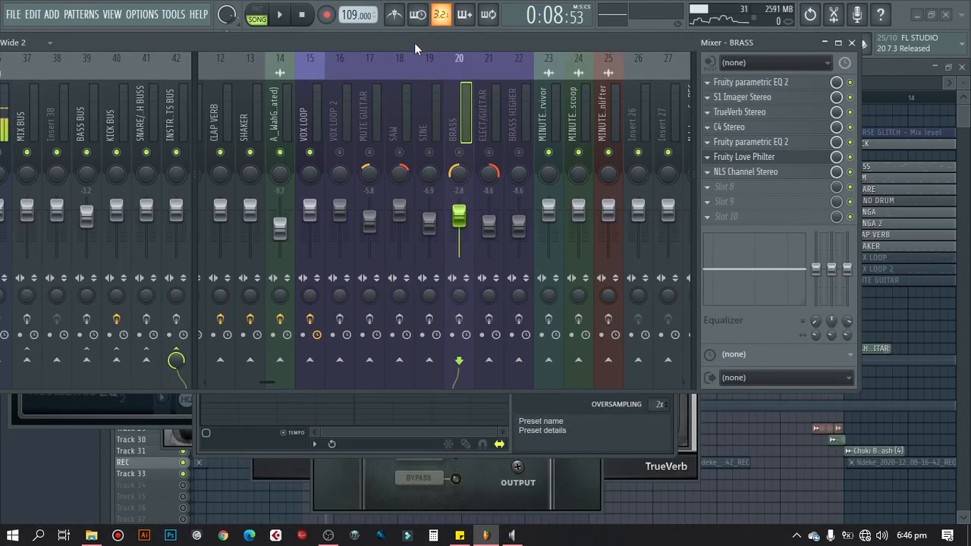
left_click(338, 154)
left_click(369, 154)
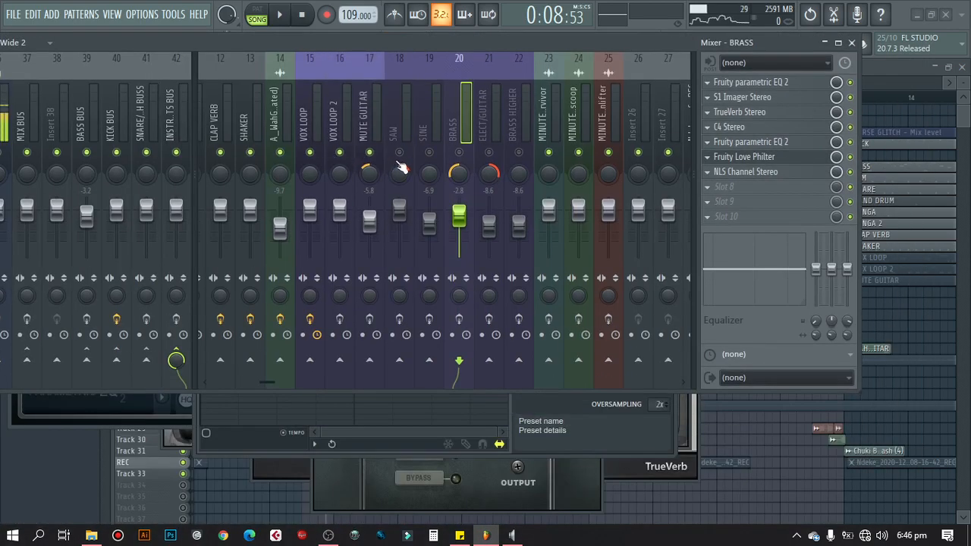
left_click(399, 154)
Step: Start the song and enable the effects on the VOX LOOP 2, MUTE GUITAR, SAW, SINE, BRASS, ELECT/GUITAR and BRASS HIGHER tracks
key("space")
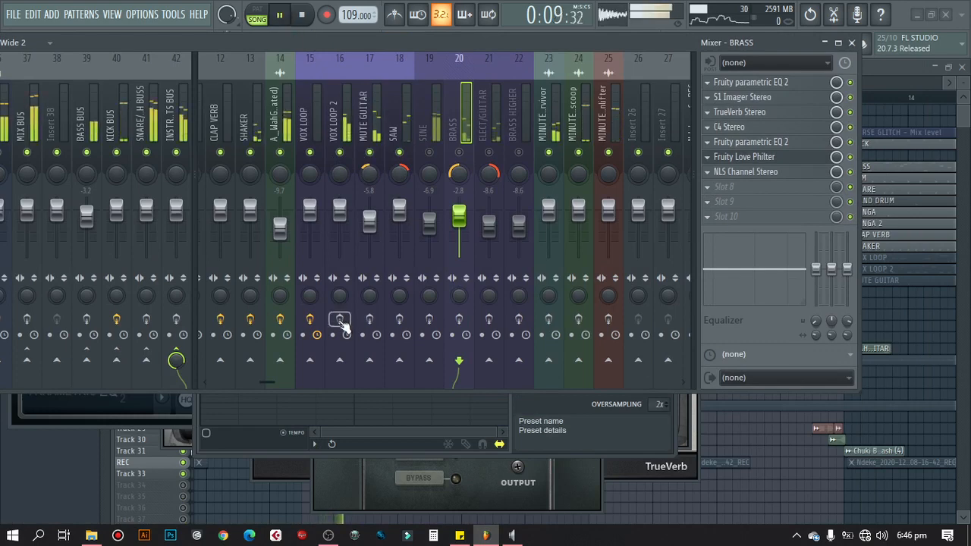
left_click(347, 335)
left_click(377, 335)
left_click(406, 335)
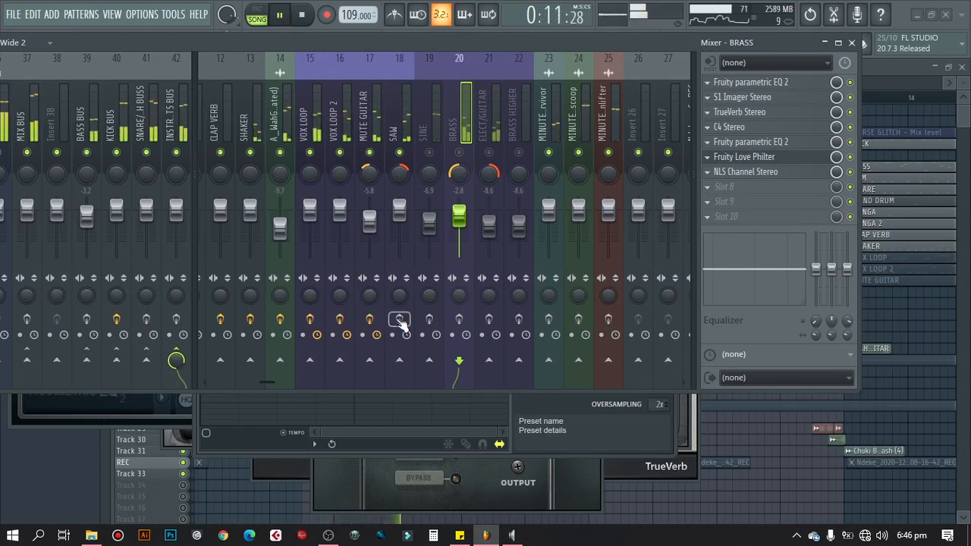
left_click(437, 335)
left_click(466, 335)
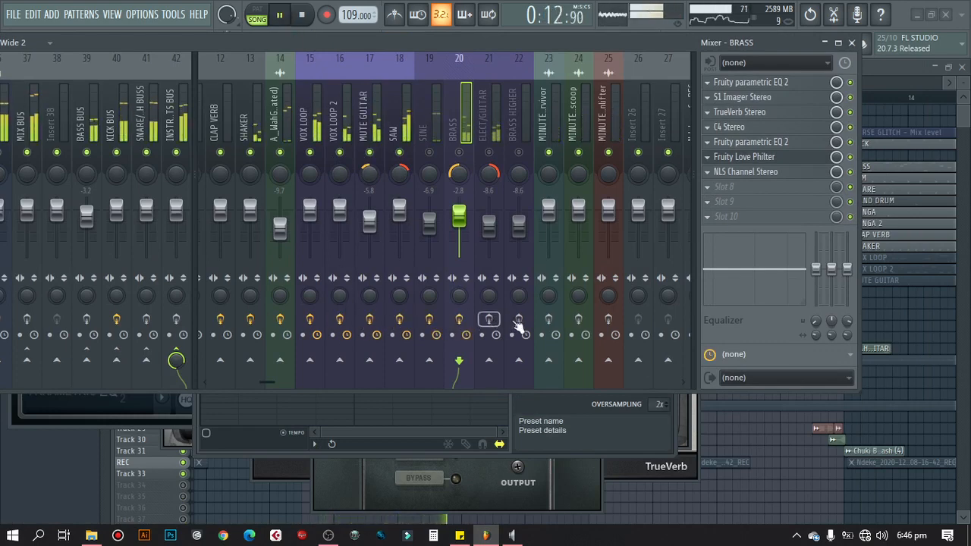
left_click(518, 326)
Step: Unmute the SINE, BRASS, ELECT/GUITAR and BRASS HIGHER tracks
left_click(430, 152)
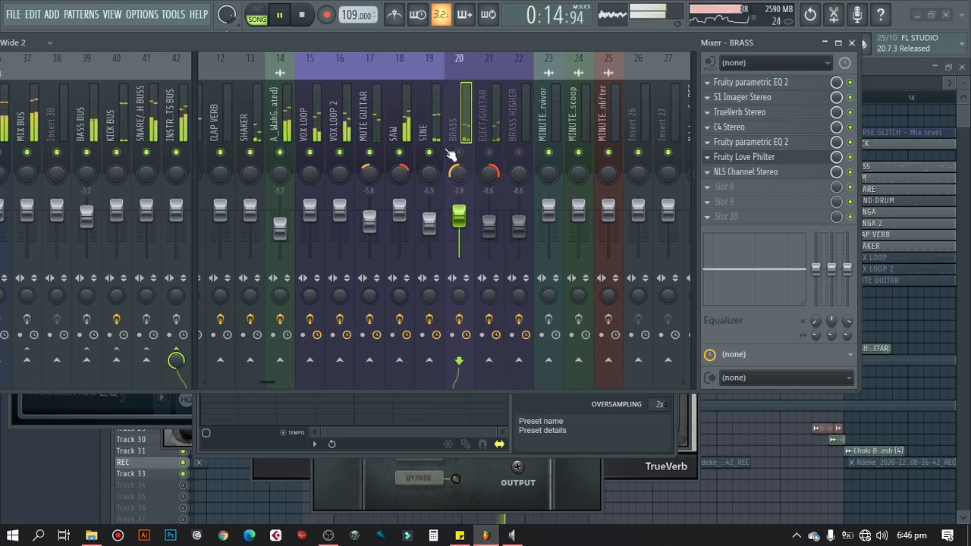
left_click(460, 153)
left_click(489, 153)
left_click(518, 152)
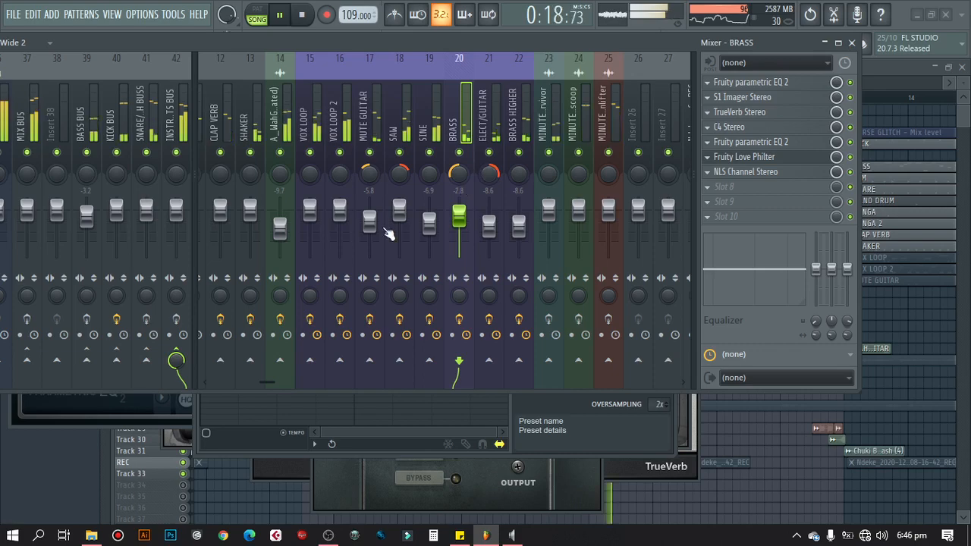
Step: Close the open windows over the playlist and bring the mixer back into view during playback
key("F9")
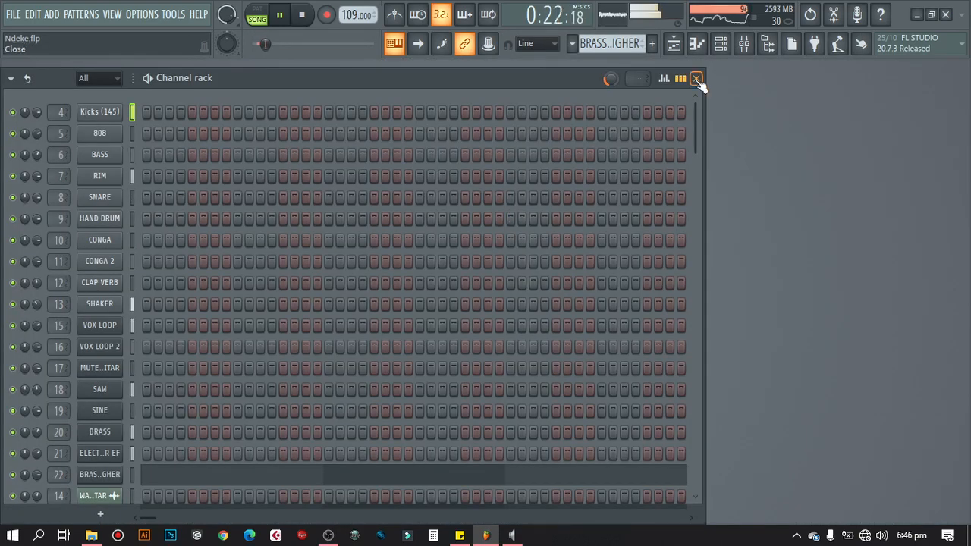
left_click(696, 79)
left_click(675, 44)
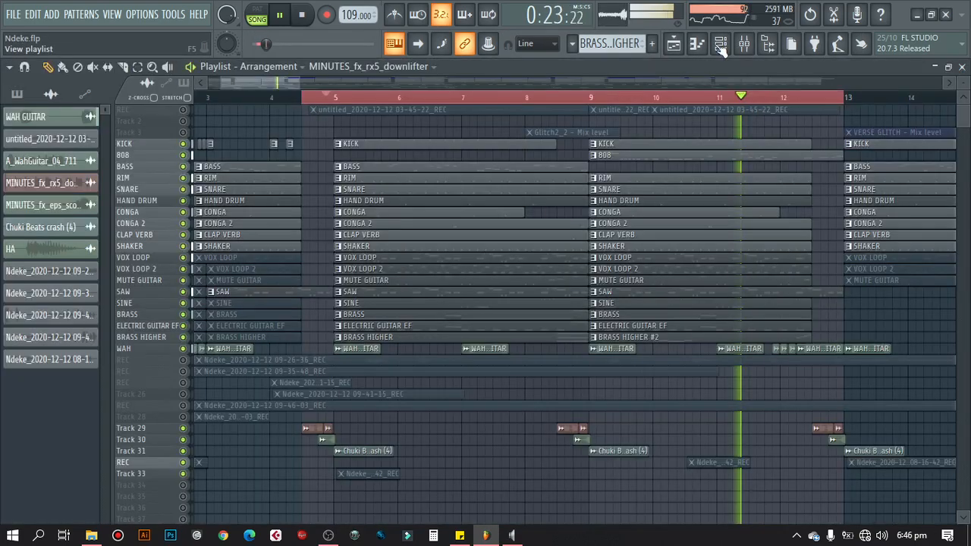
left_click(744, 44)
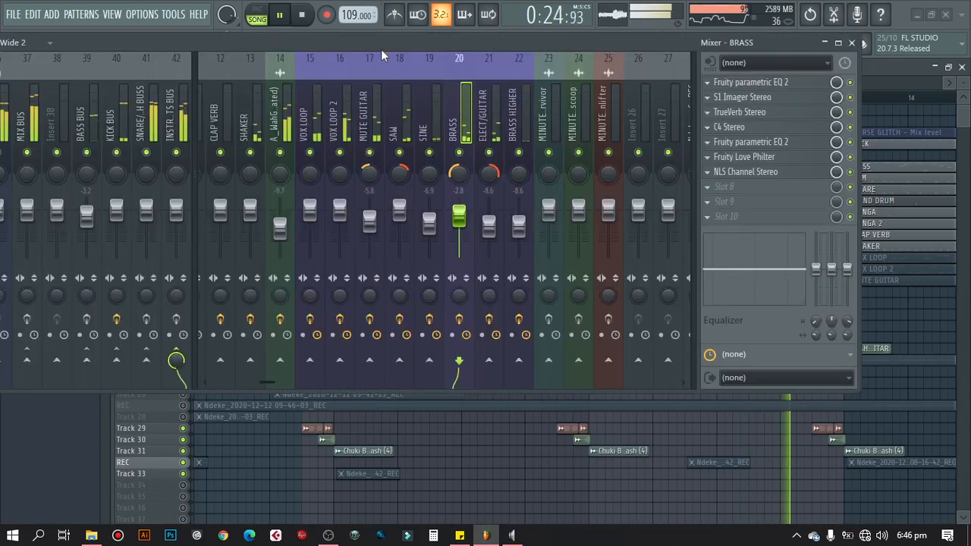
double_click(381, 50)
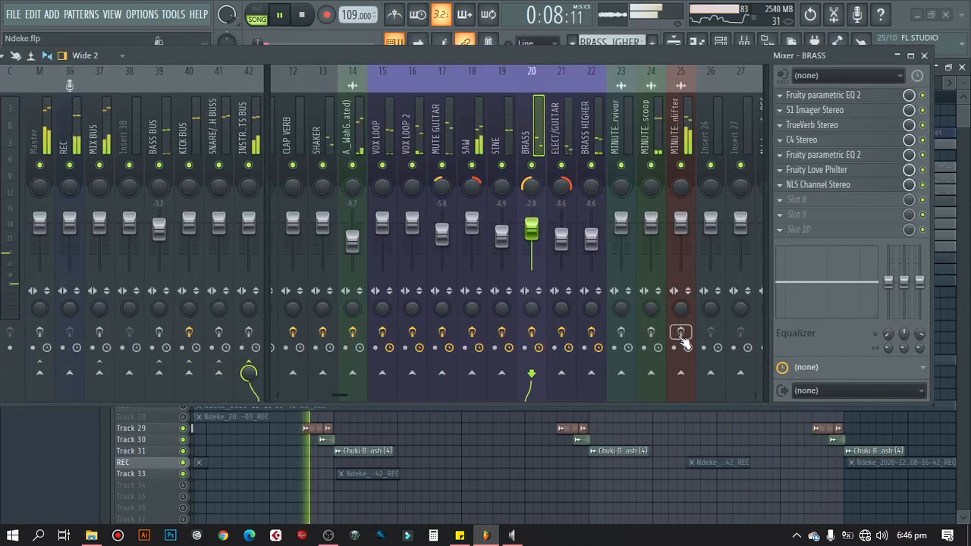
Step: Enable the effects on the three MINUTES fx tracks 23 to 25 and stop the song
left_click(637, 129)
left_click(679, 133)
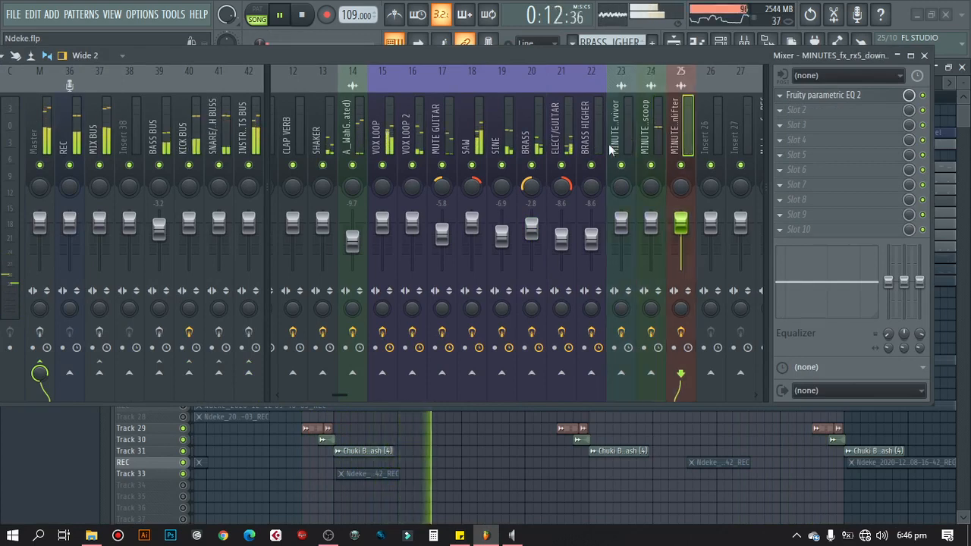
left_click_drag(345, 394, 291, 402)
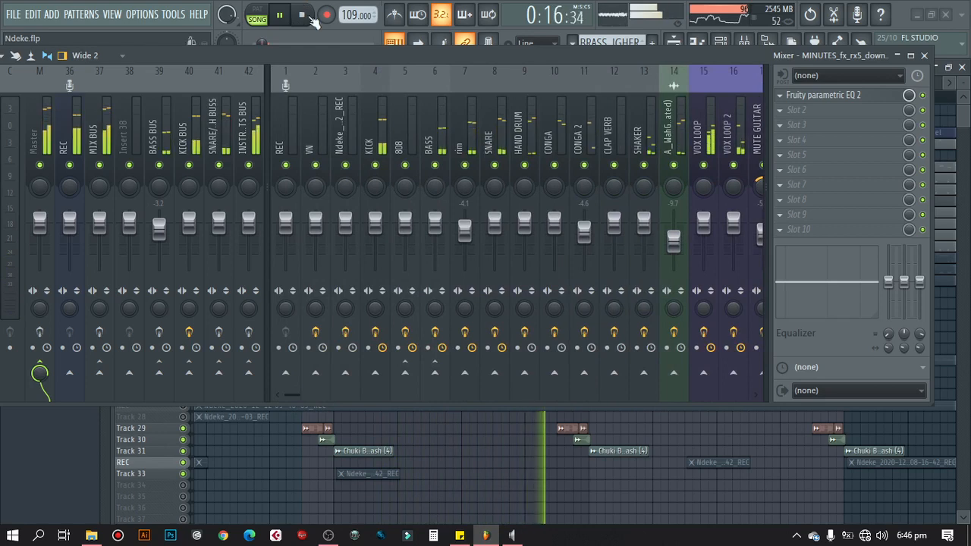
key("space")
Step: Enable the effects on the Master track with its Ozone 9 Equalizer and restart the song
left_click(47, 131)
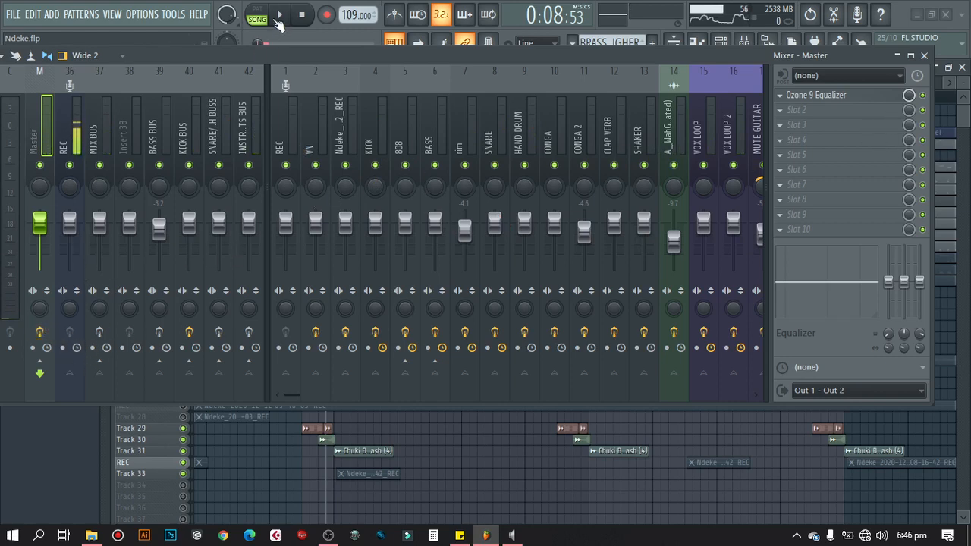
left_click(280, 15)
left_click(302, 15)
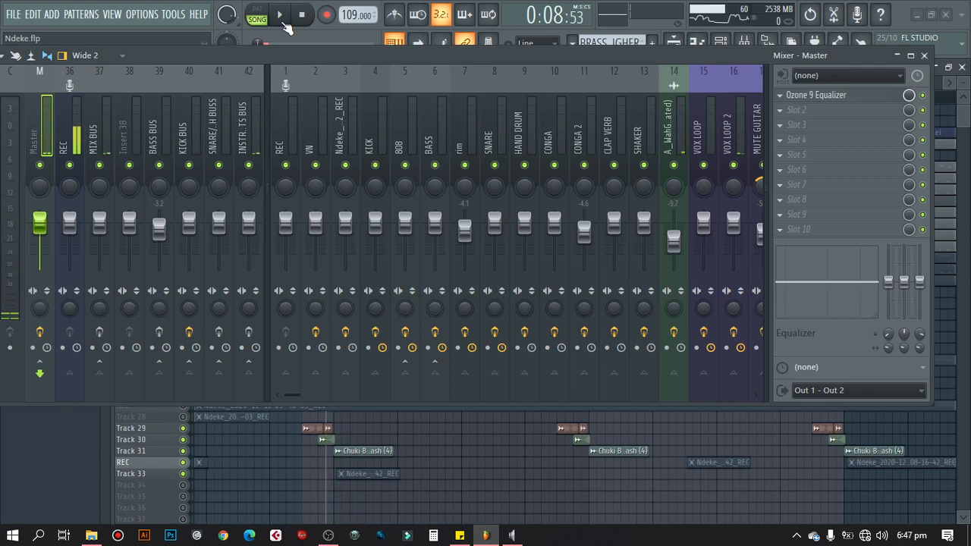
left_click(281, 16)
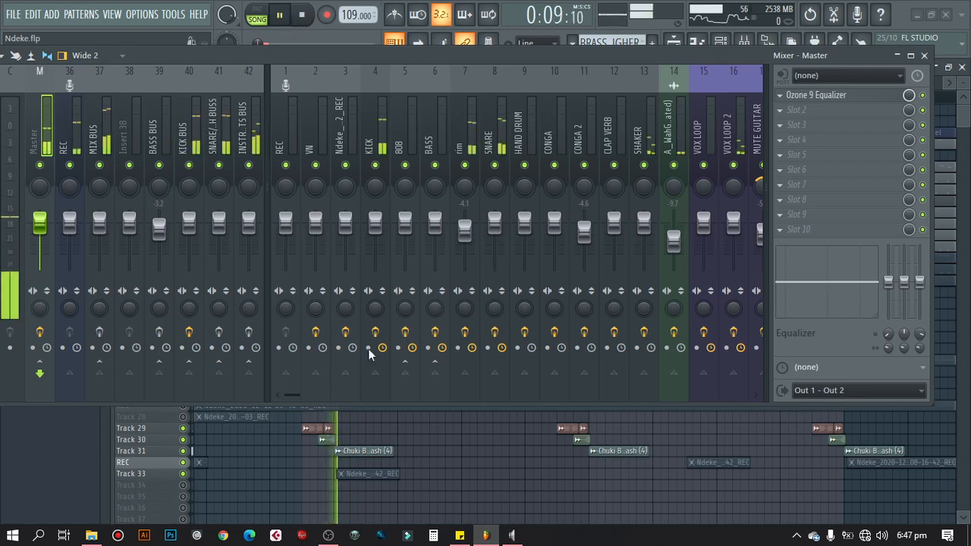
Step: Mute and unmute the SAW track during playback to compare the mix without it
left_click_drag(285, 396, 340, 394)
left_click(482, 166)
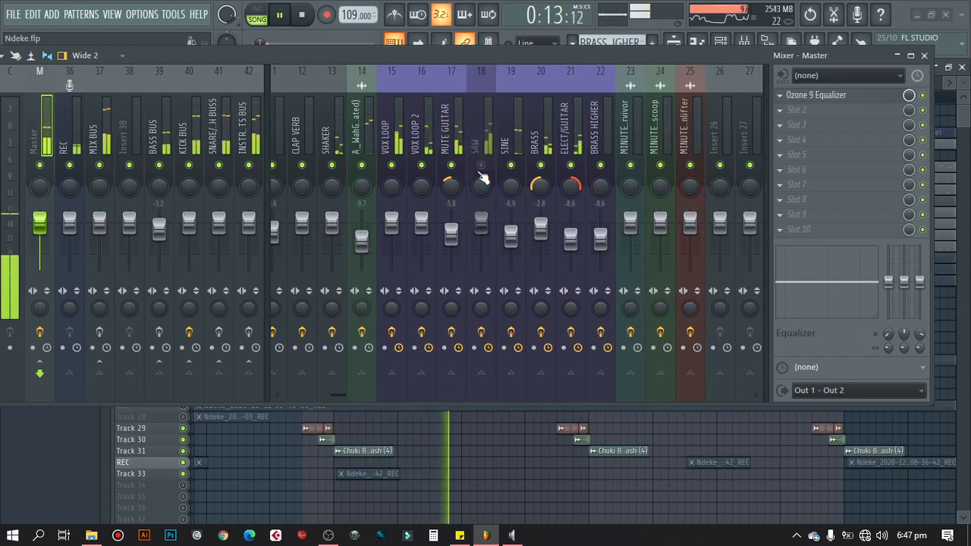
left_click(482, 167)
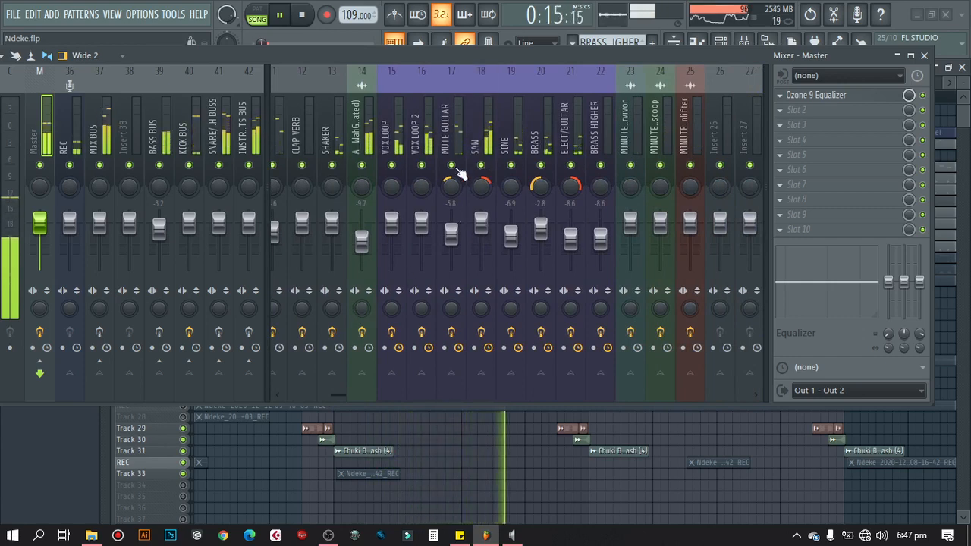
Step: Check the mix with VOX LOOP muted, unmute it and lower its level to -4.6 dB
left_click(392, 166)
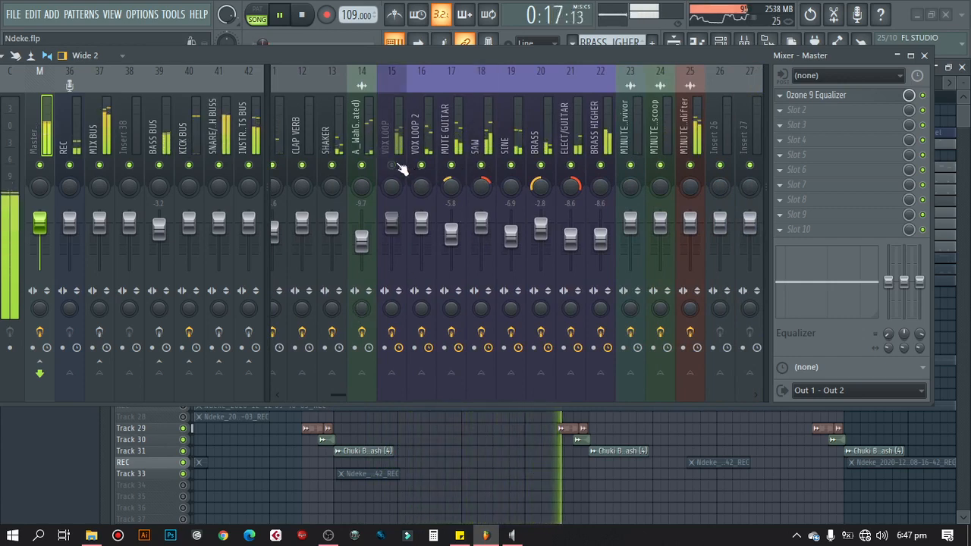
left_click(392, 166)
left_click(395, 234)
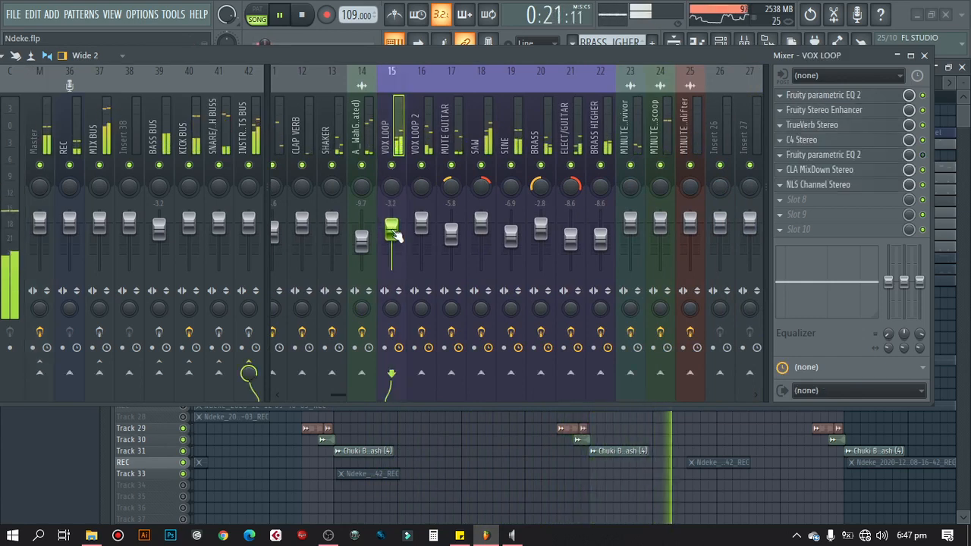
left_click_drag(392, 228, 395, 238)
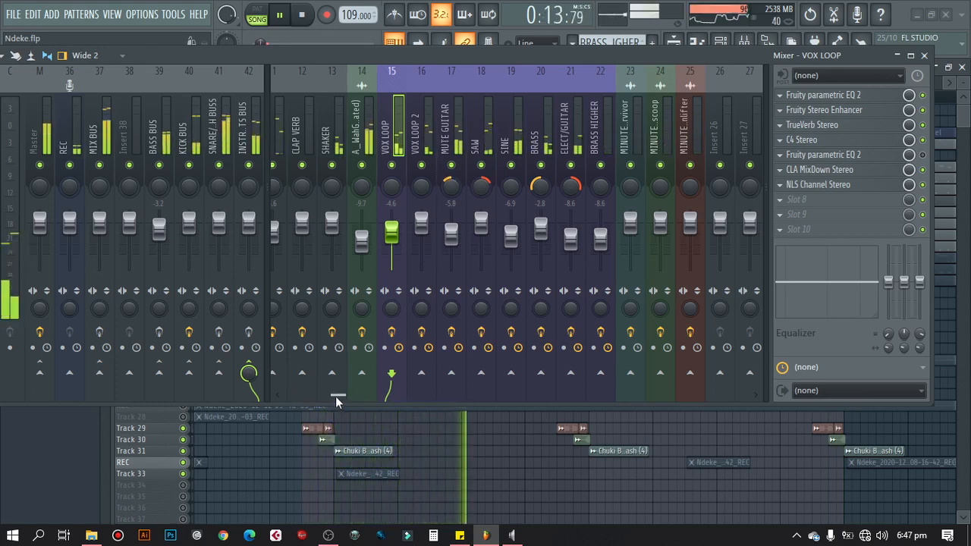
Step: Narrow the stereo separation of the KICK track towards merged and stop the song
left_click_drag(336, 396, 277, 388)
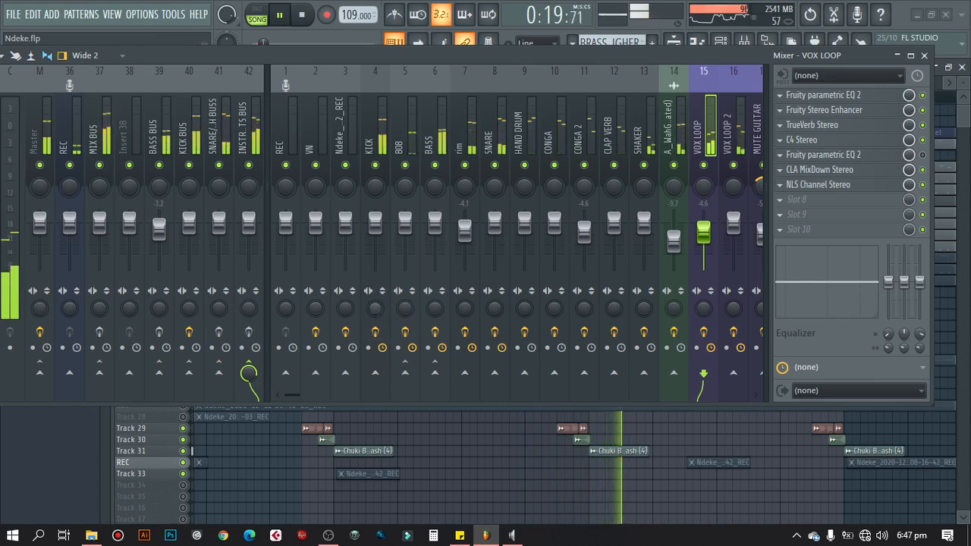
left_click(375, 317)
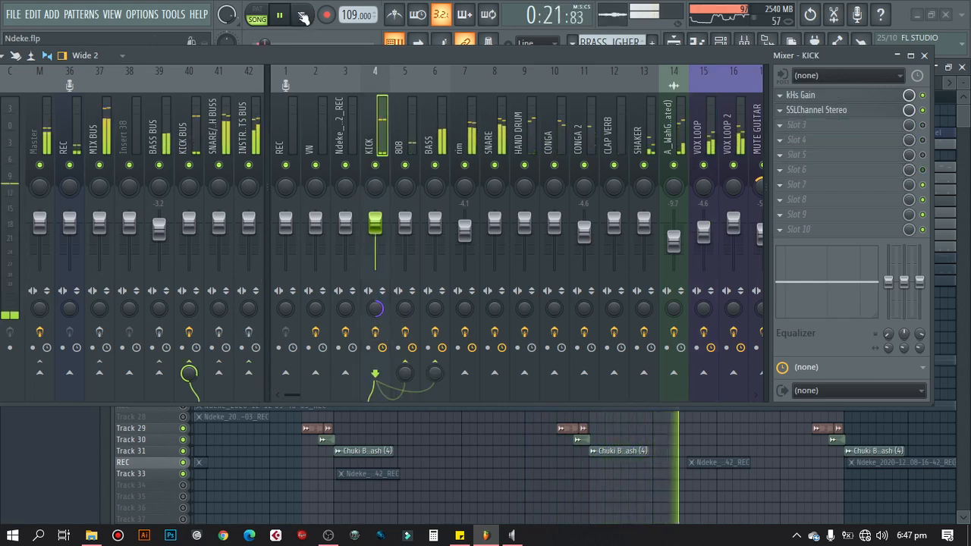
key("space")
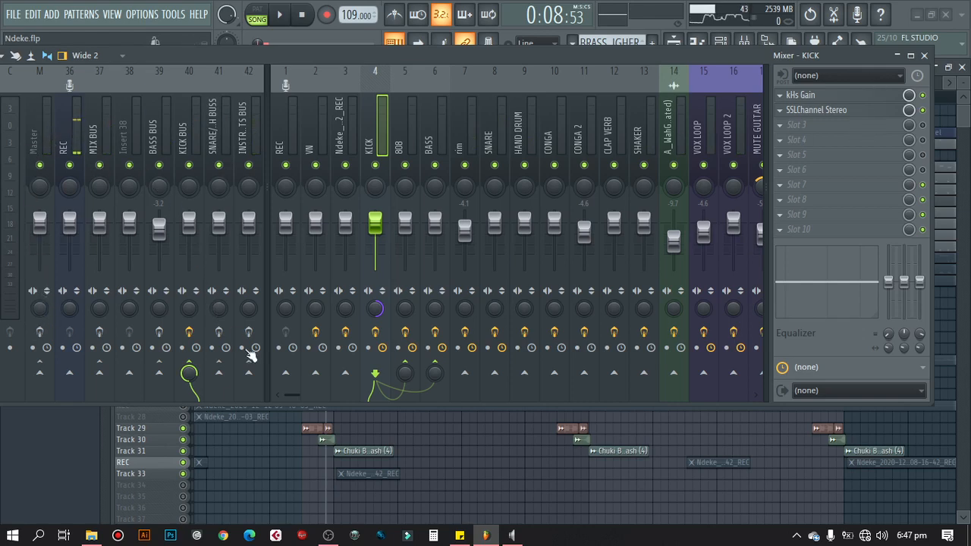
Step: Select the INSTRUMENTS BUS, play the song for a listen, stop it and reposition the mixer over the playlist
left_click(234, 120)
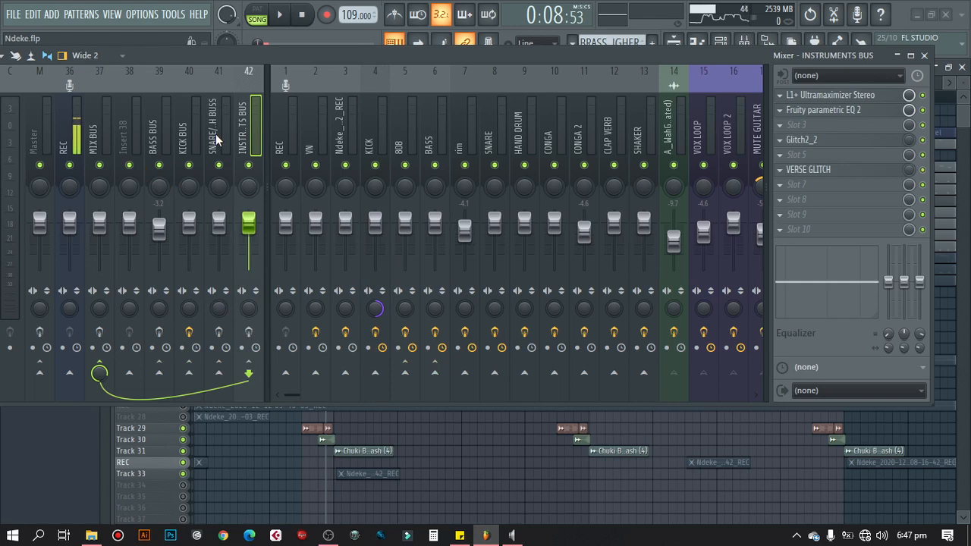
left_click(280, 15)
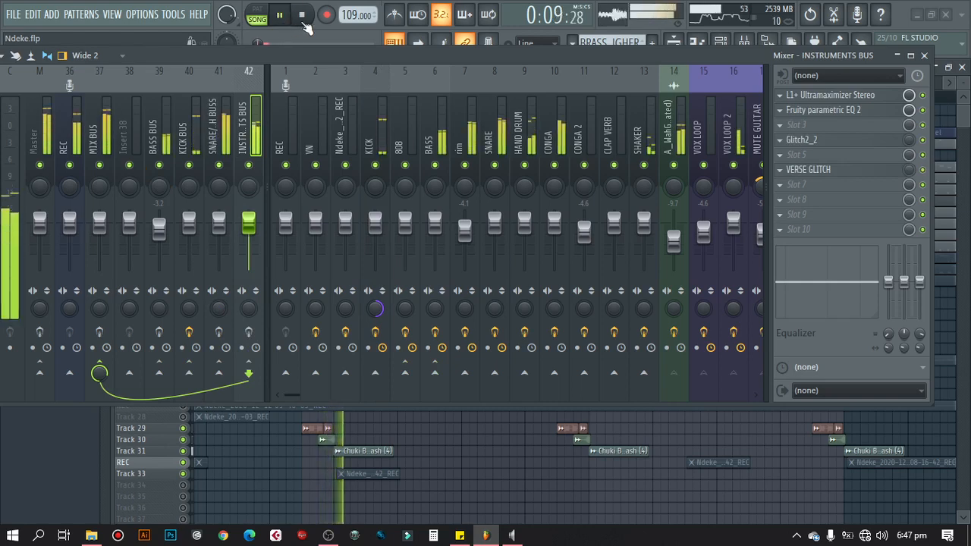
left_click(301, 15)
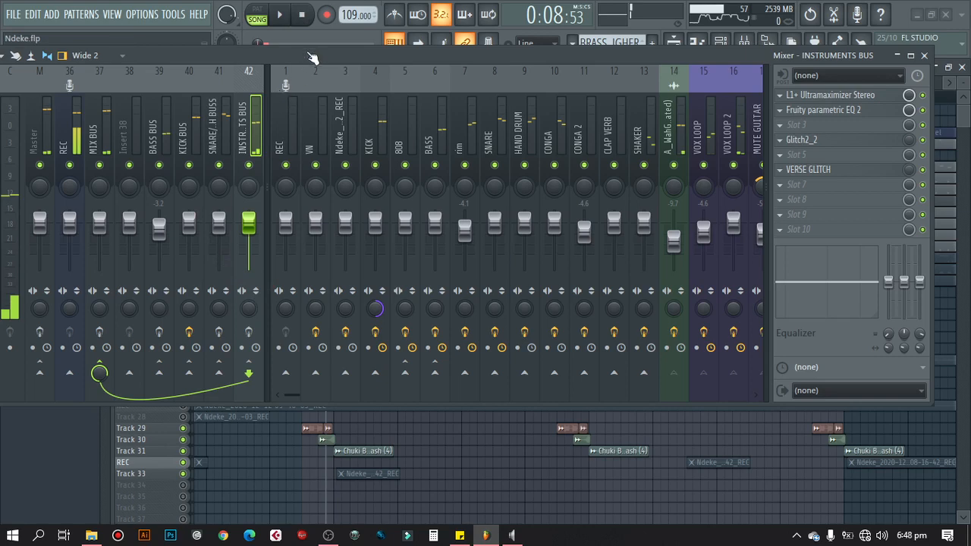
left_click_drag(291, 58, 287, 260)
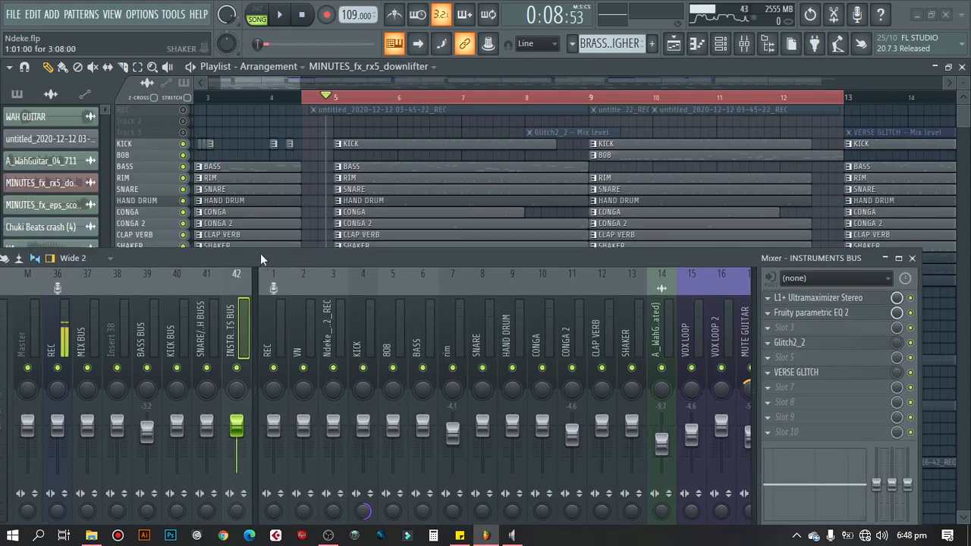
left_click_drag(261, 253, 280, 128)
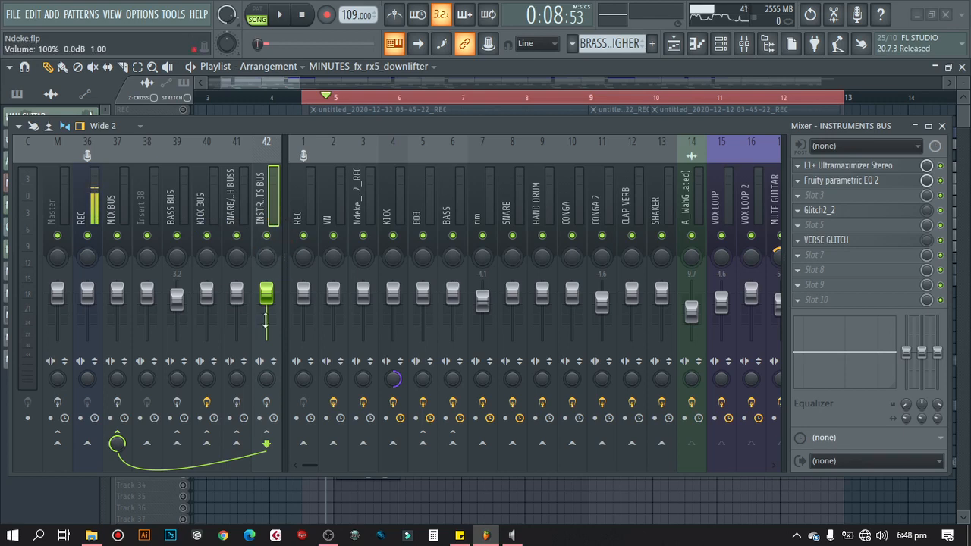
Step: Mute the snare, KICK and BASS buses and enable the effects on the INSTRUMENTS BUS
left_click(237, 236)
left_click(206, 235)
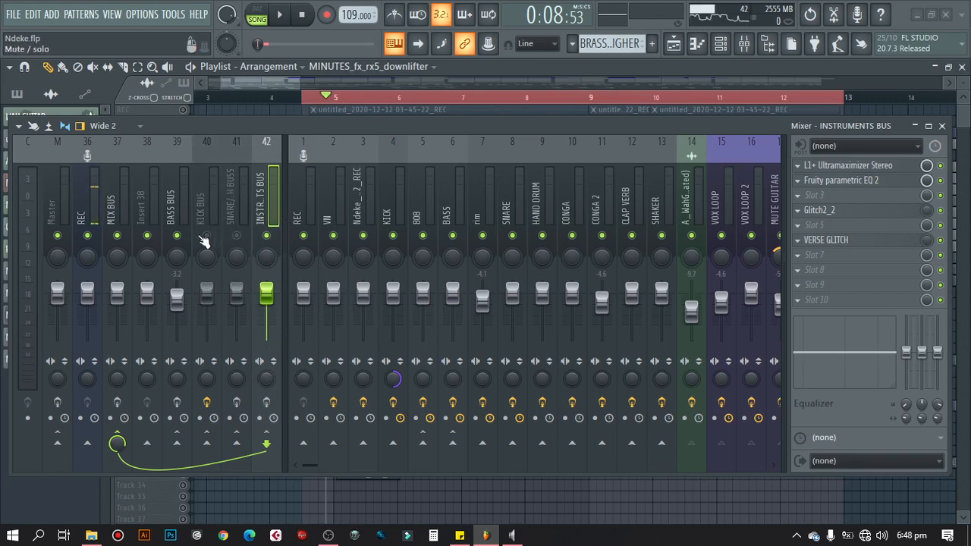
left_click(177, 236)
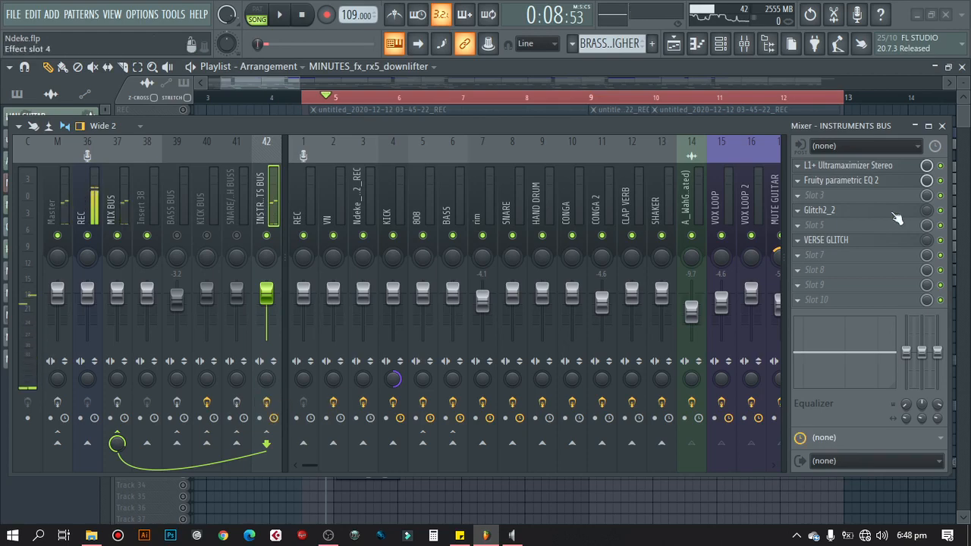
Step: Open Glitch2_2 on the INSTRUMENTS BUS, inspect its Tape Stop 10 sequence and close the plugin
left_click(843, 212)
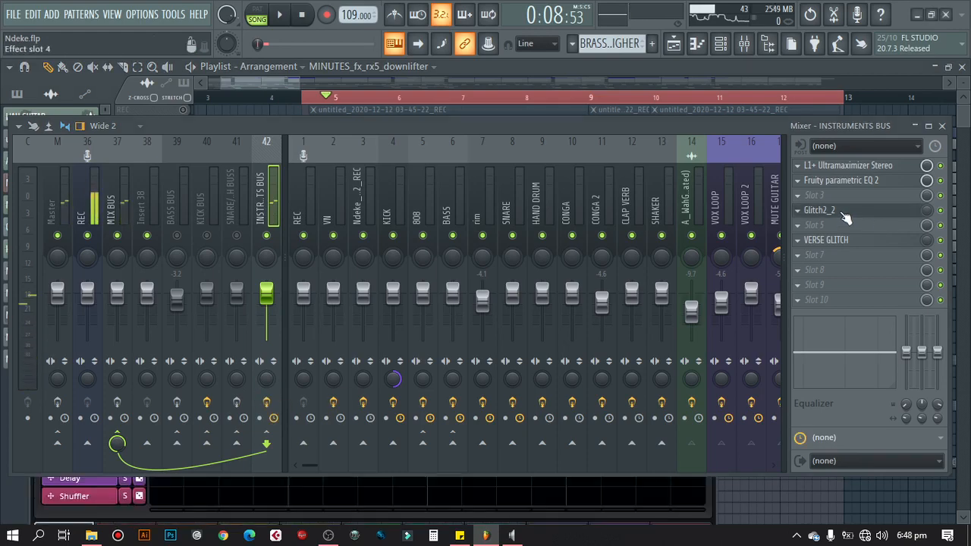
left_click(945, 127)
left_click_drag(342, 198, 425, 161)
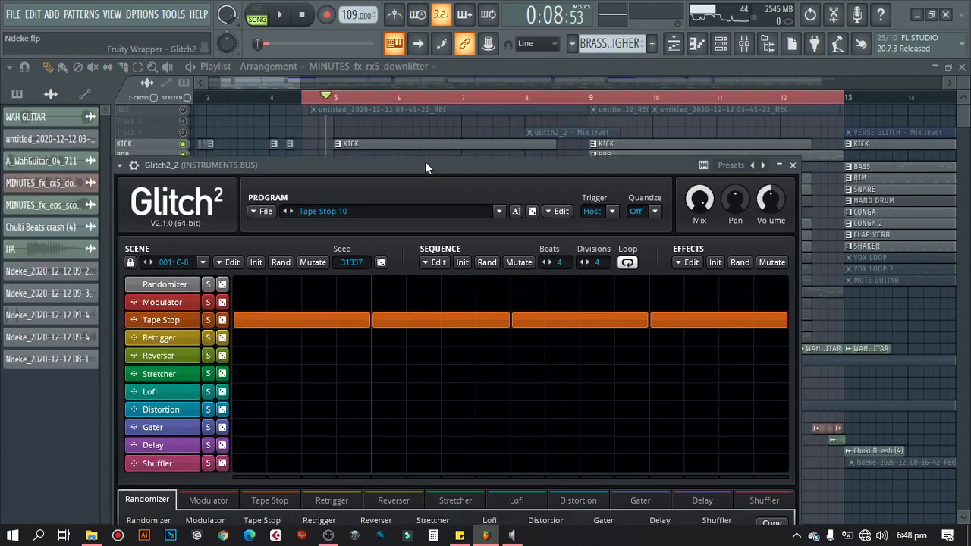
left_click(794, 165)
Step: Unmute Track 3 with the glitch automation clips in the playlist and check the Glitch2_2 mix level in the mixer
left_click_drag(965, 85, 965, 90)
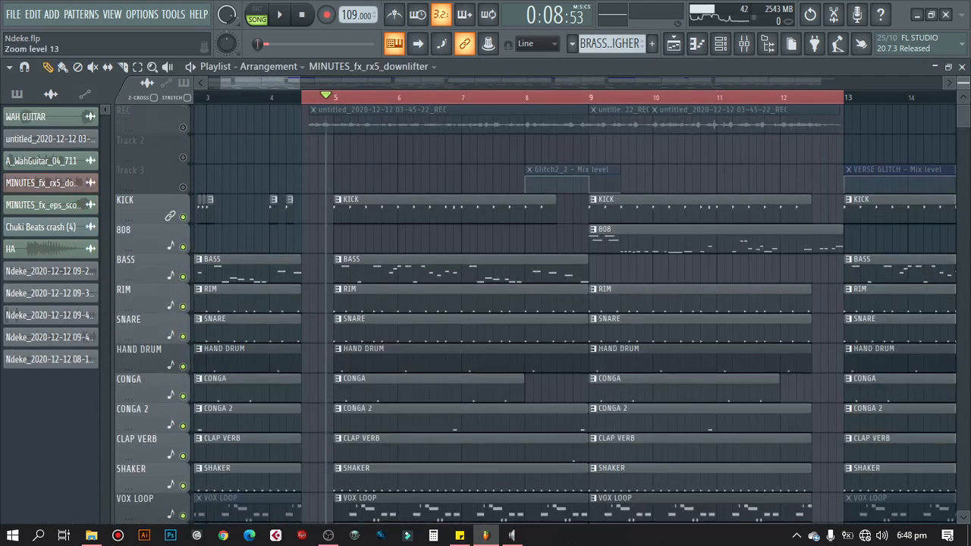
left_click(183, 189)
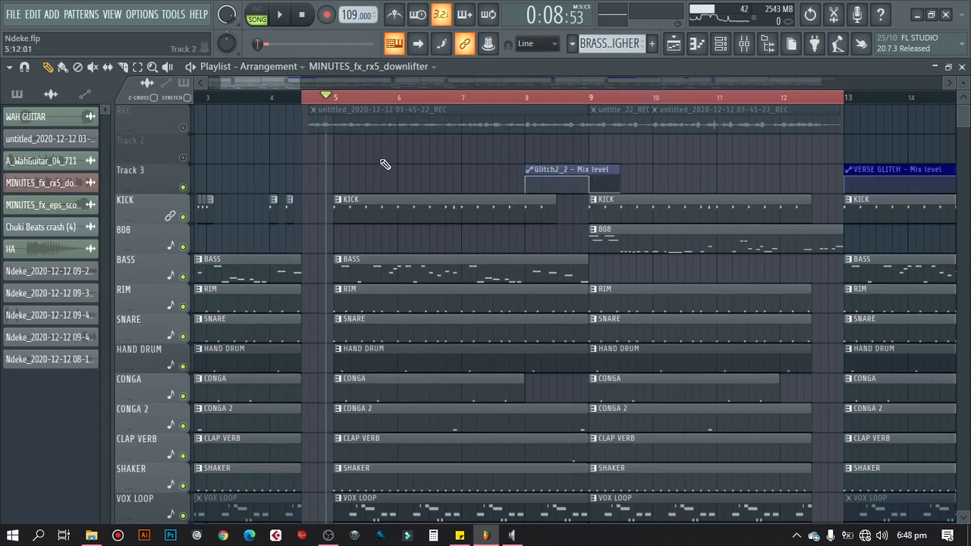
left_click(754, 54)
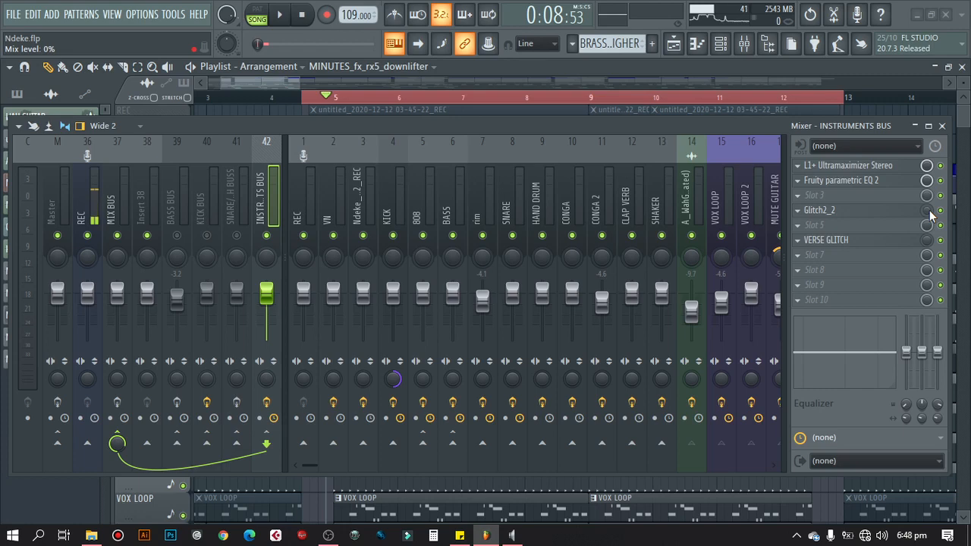
left_click(943, 126)
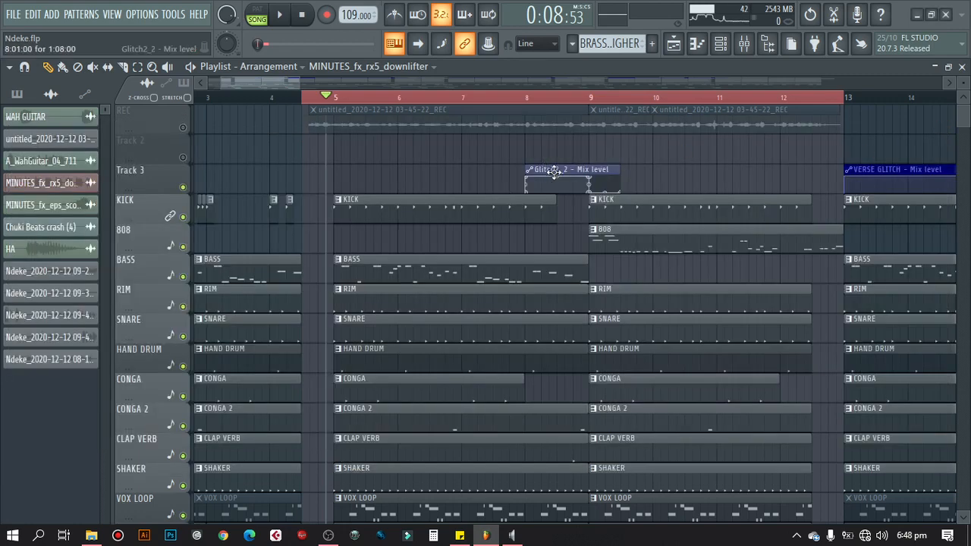
Step: Play the song from bar 7 through the Glitch2_2 automation clip, stop, replay it briefly and open the mixer
left_click(487, 99)
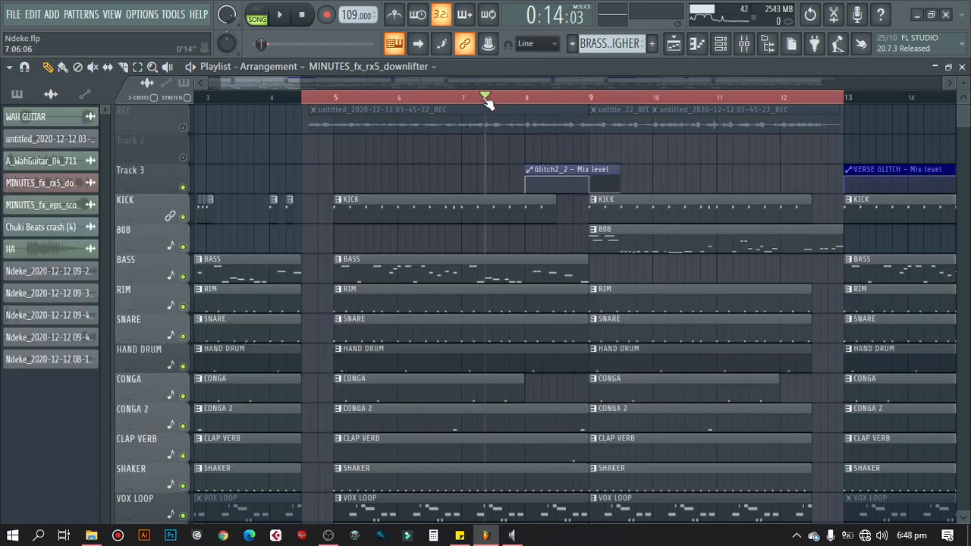
key("space")
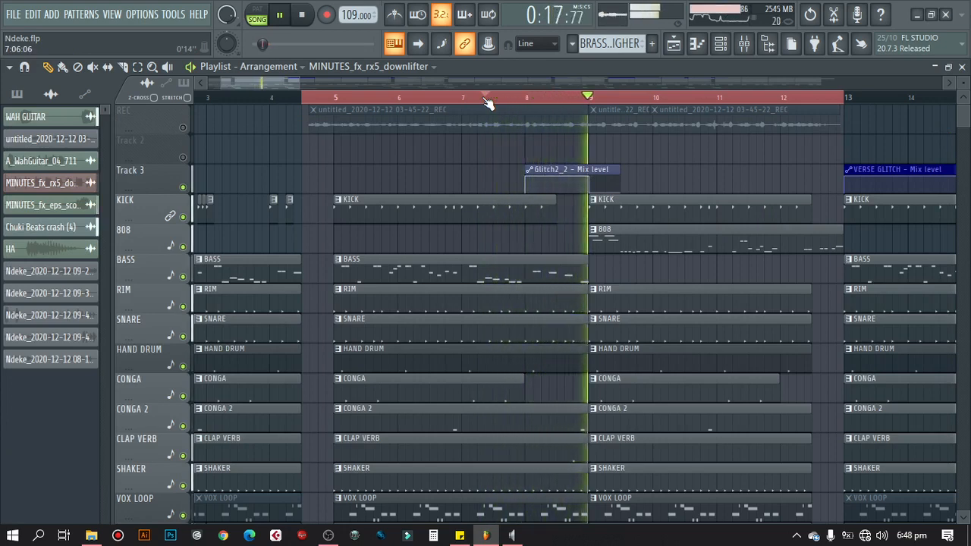
key("space")
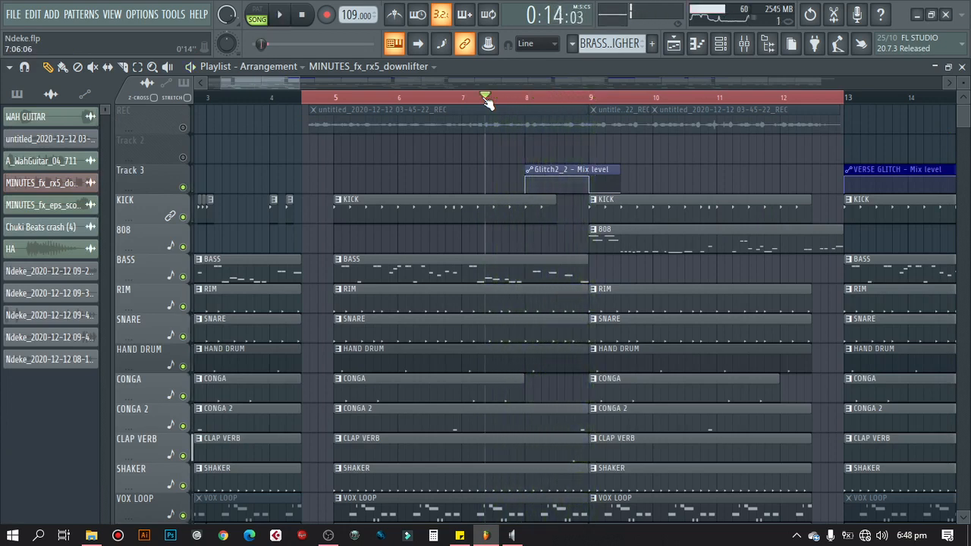
key("space")
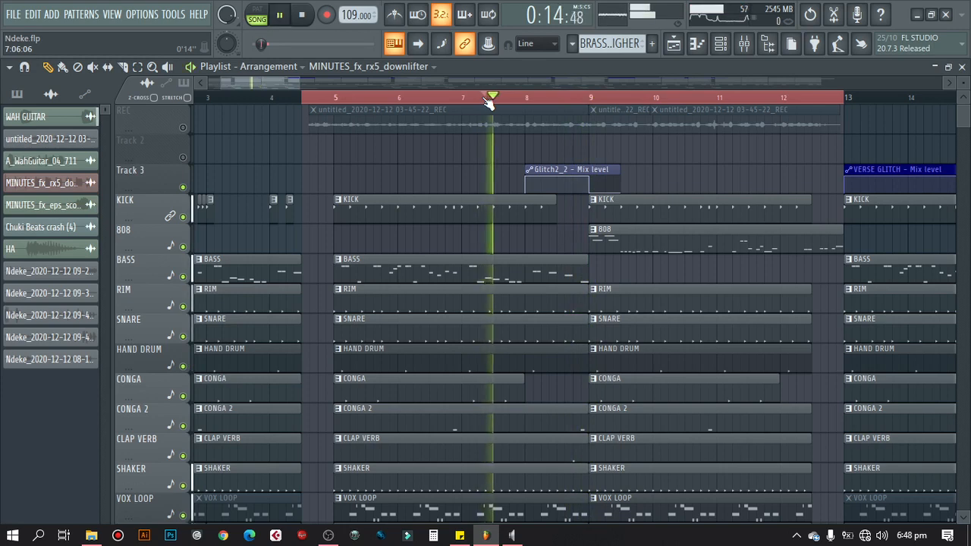
left_click(745, 43)
key("space")
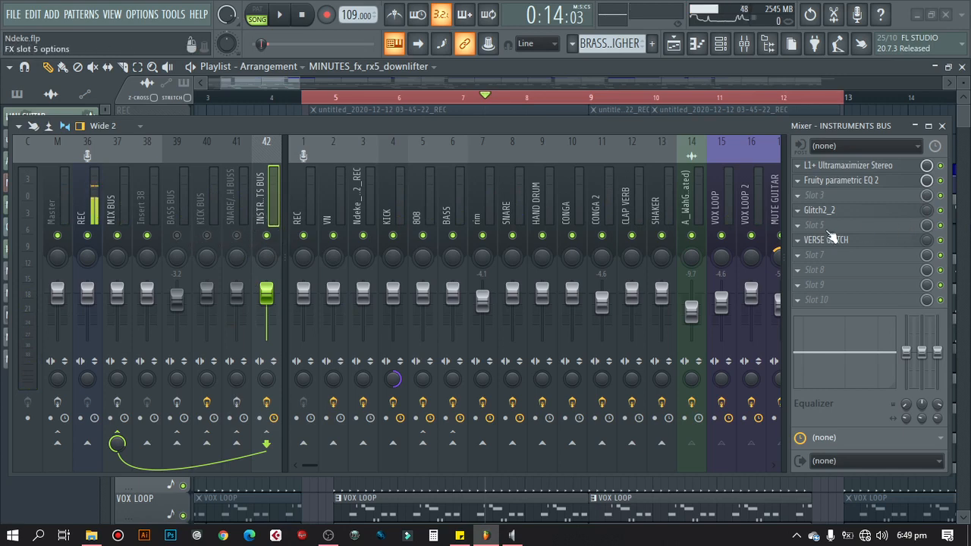
Step: Browse the effects available for slot 3 of the snare bus and close the list without loading one
left_click(235, 206)
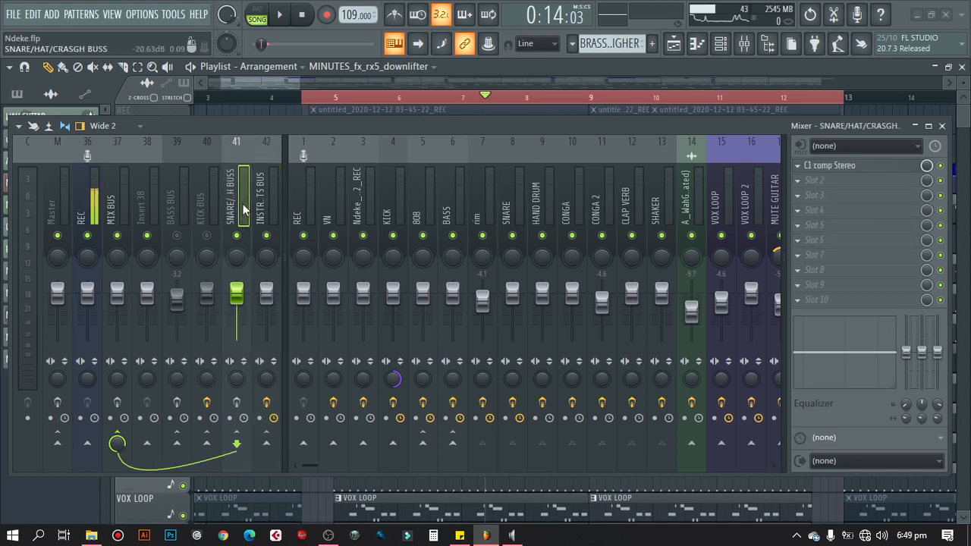
left_click(799, 198)
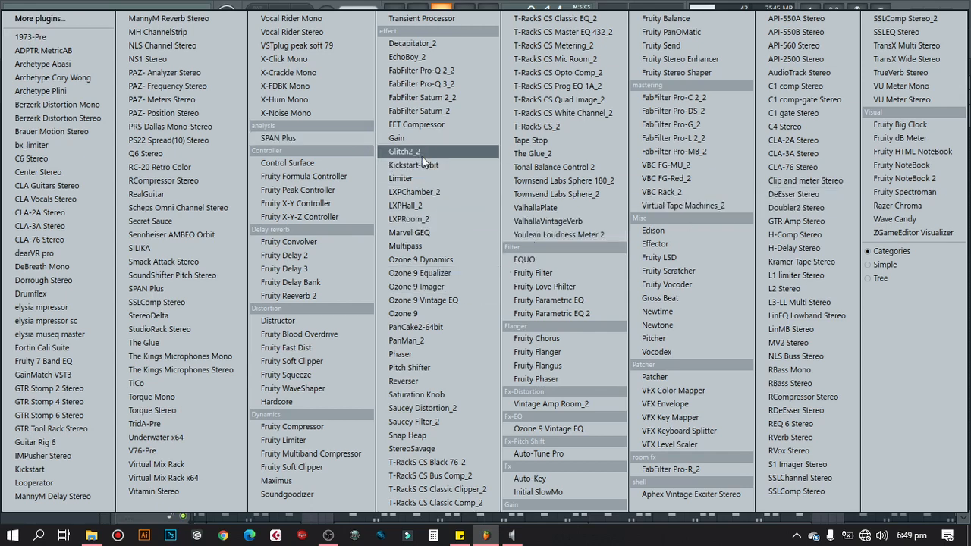
left_click(669, 532)
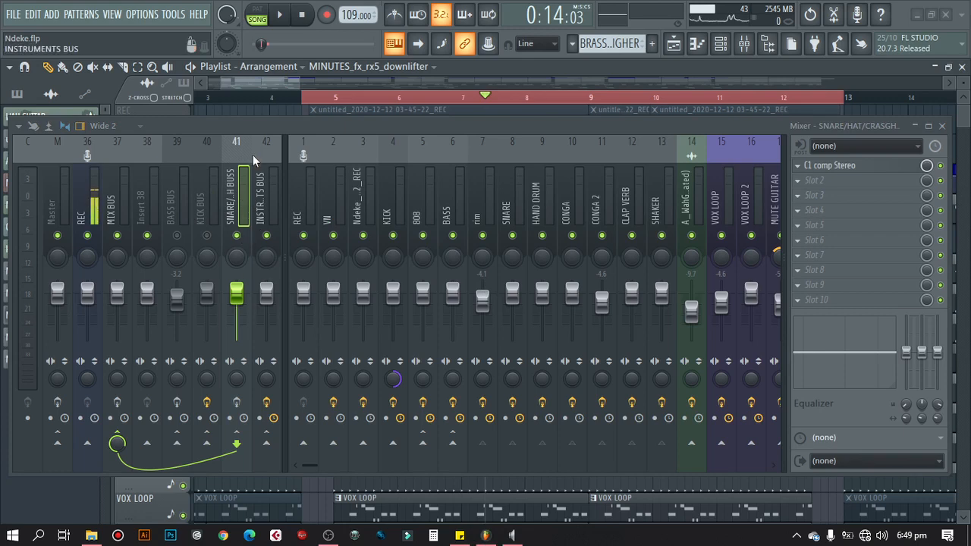
Step: Open VERSE GLITCH on the INSTRUMENTS BUS, inspect its Tasers sequence and mix level, and close the plugin
left_click(271, 208)
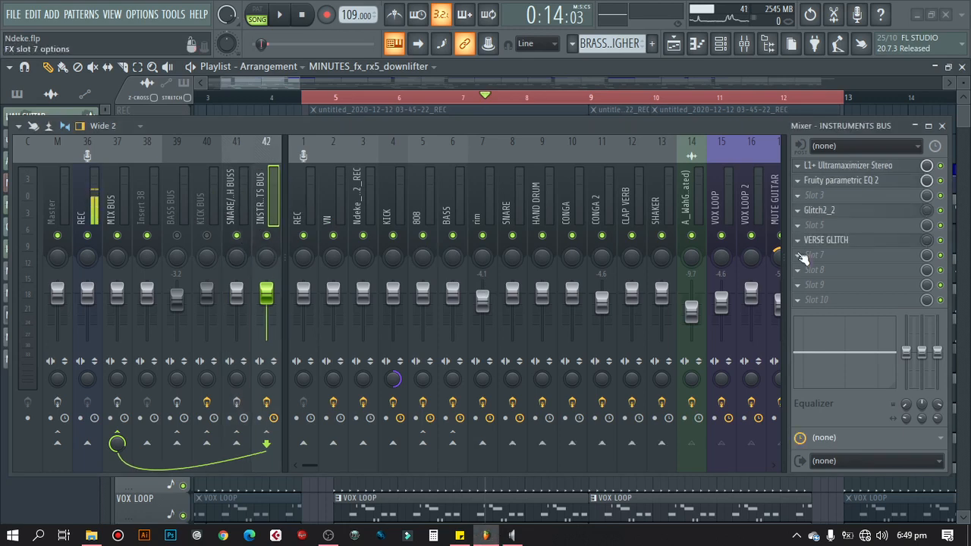
left_click(844, 241)
left_click(942, 126)
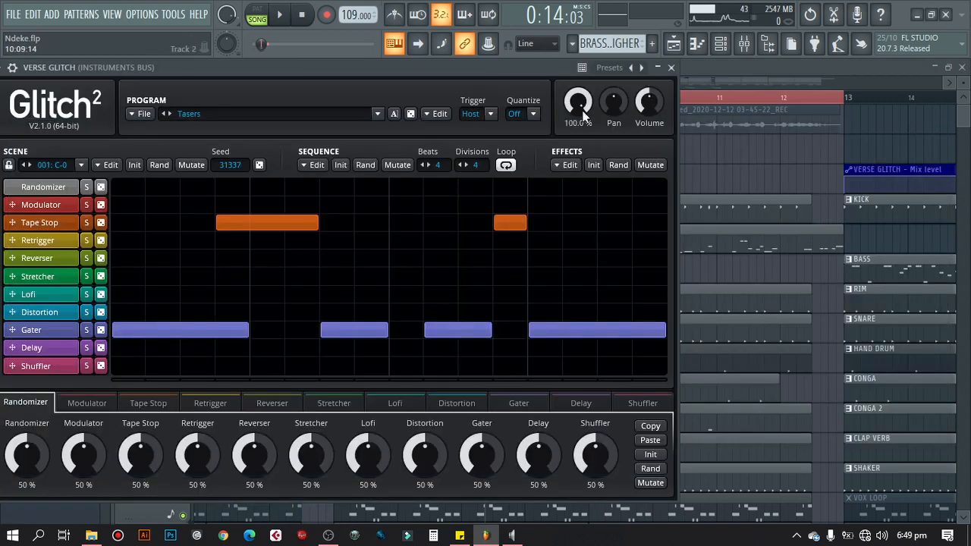
left_click(671, 68)
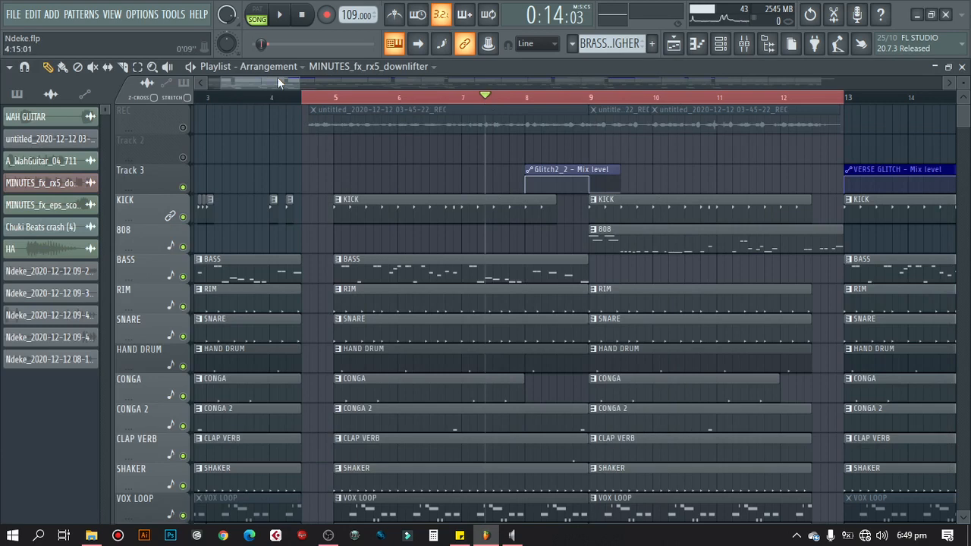
Step: Play the song briefly from just before the VERSE GLITCH automation clip at bar 13 and stop it
left_click_drag(277, 76, 335, 77)
left_click(289, 99)
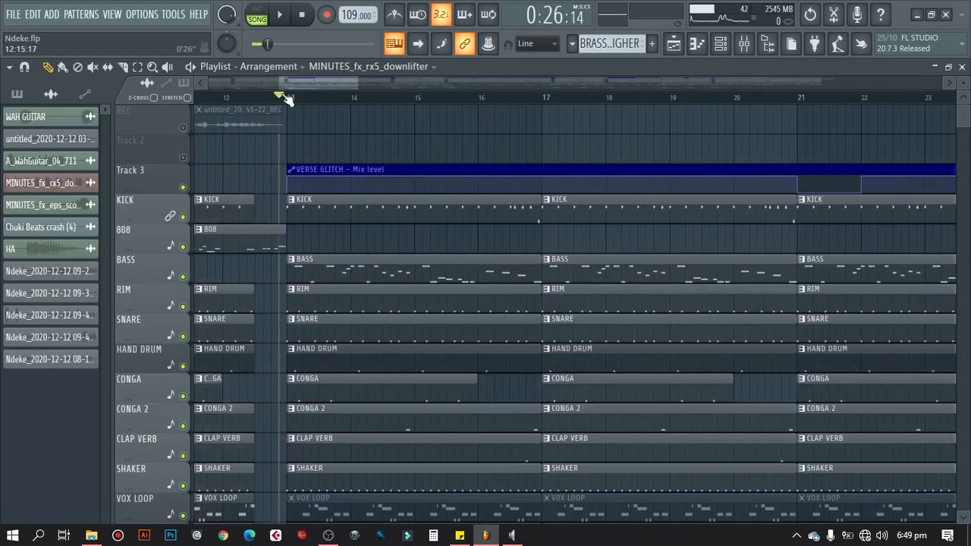
key("space")
key("space")
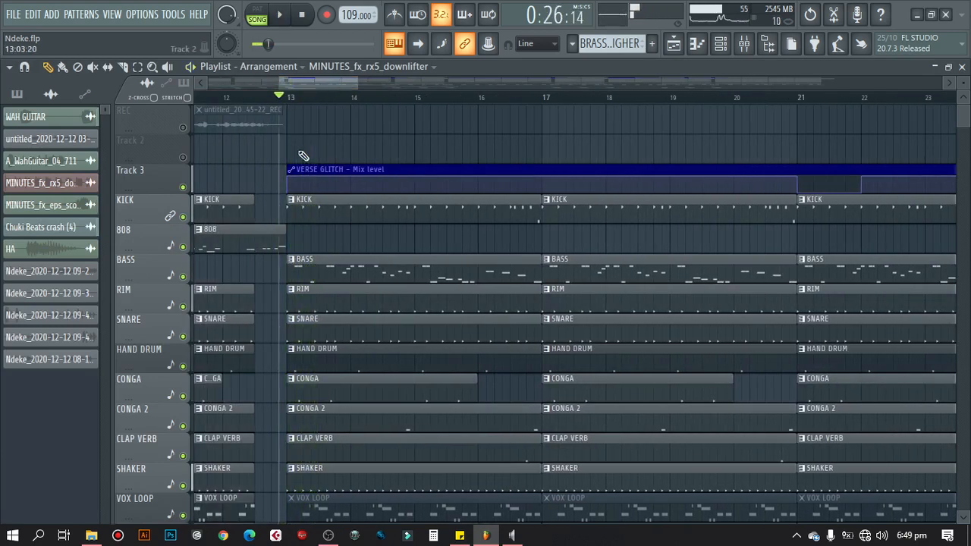
Step: Reopen VERSE GLITCH from the INSTRUMENTS BUS, play the verse with its window in view, close it and stop playback
left_click(745, 44)
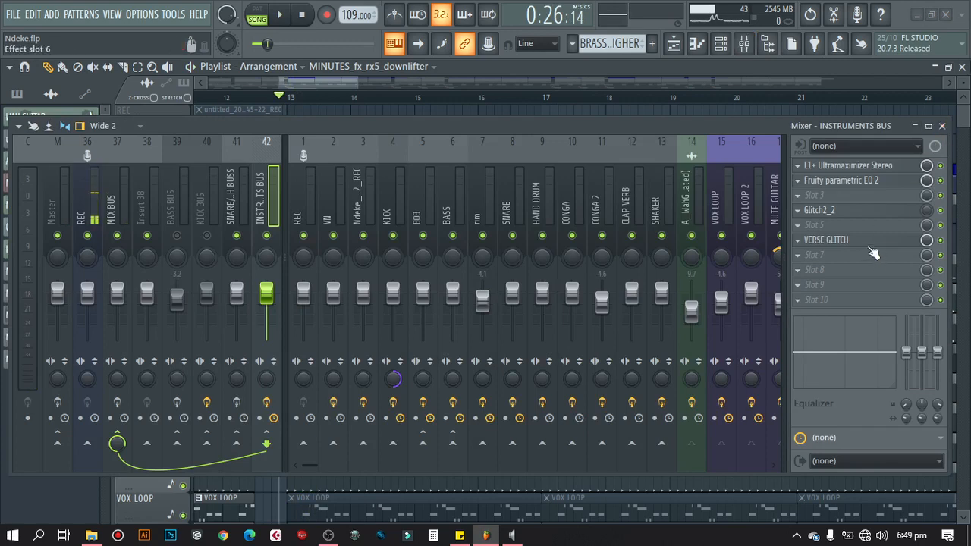
left_click(843, 240)
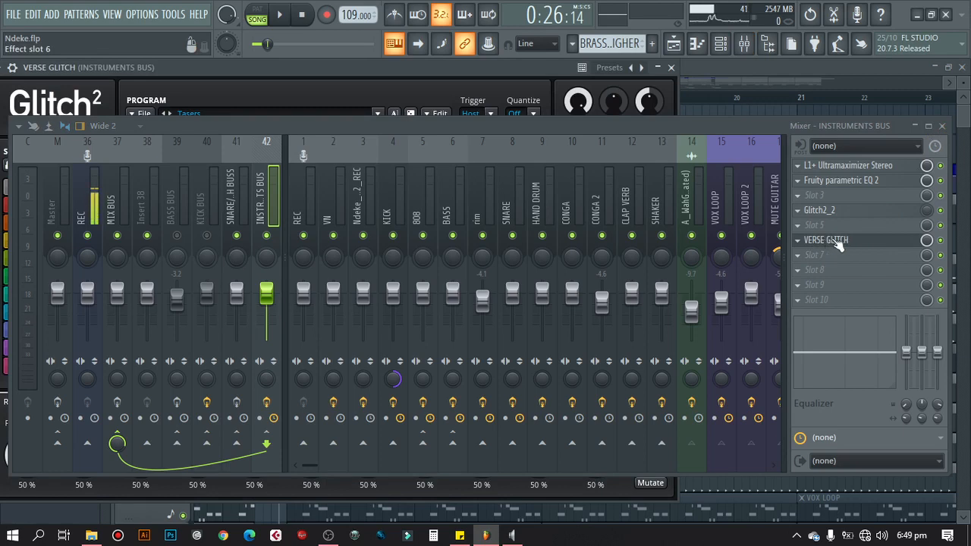
left_click(942, 126)
left_click_drag(317, 69, 405, 70)
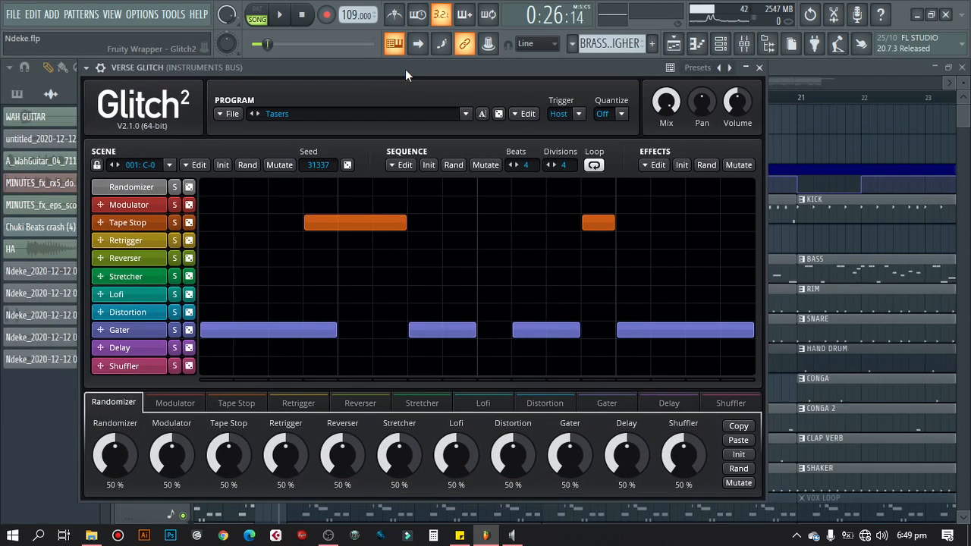
key("space")
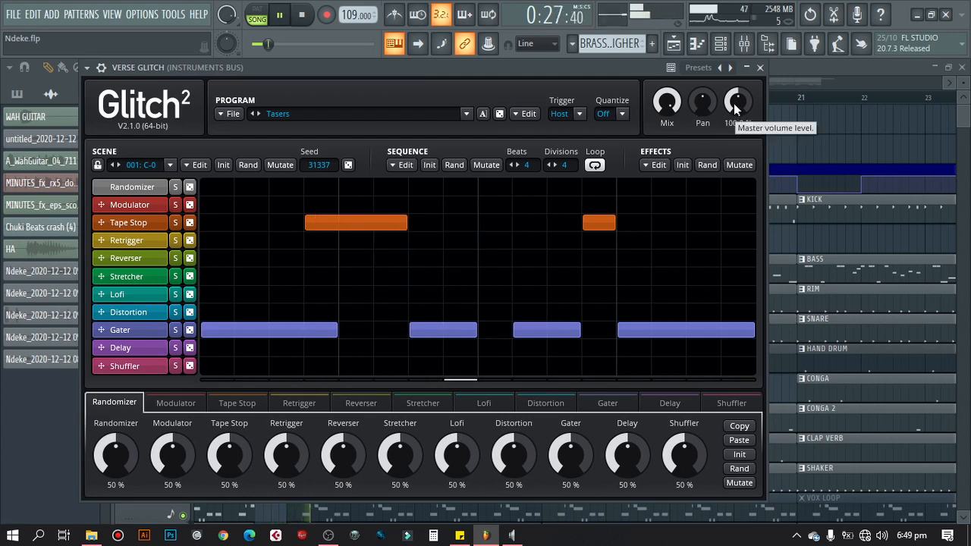
left_click(760, 68)
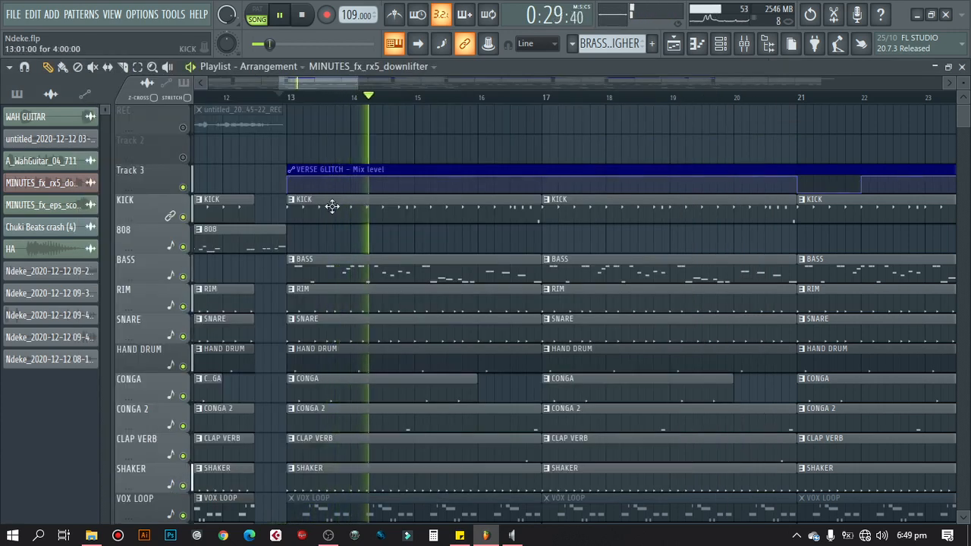
key("space")
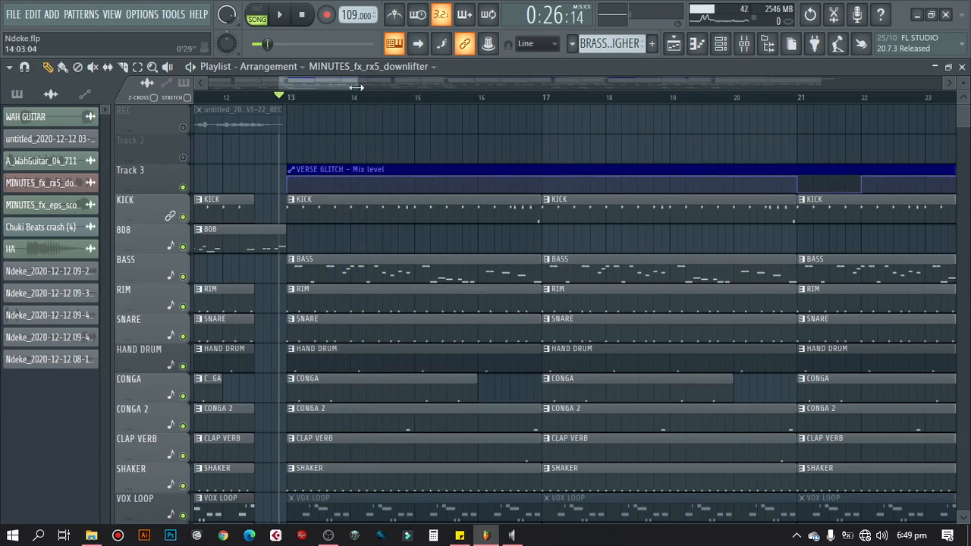
Step: Play the verse with VERSE GLITCH bypassed and re-enabled on the INSTRUMENTS BUS, keeping the mixer below its automation clip
left_click_drag(358, 82, 492, 156)
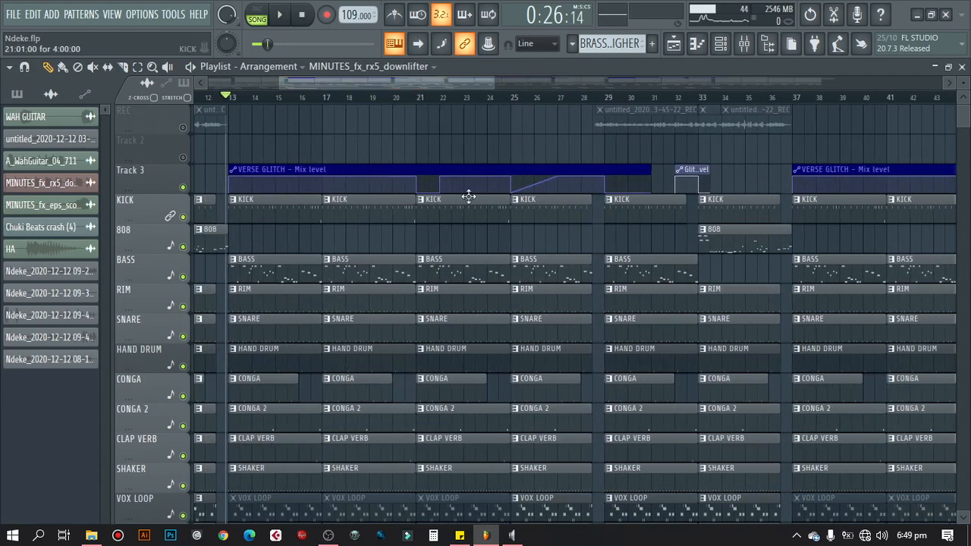
left_click(745, 44)
left_click(745, 44)
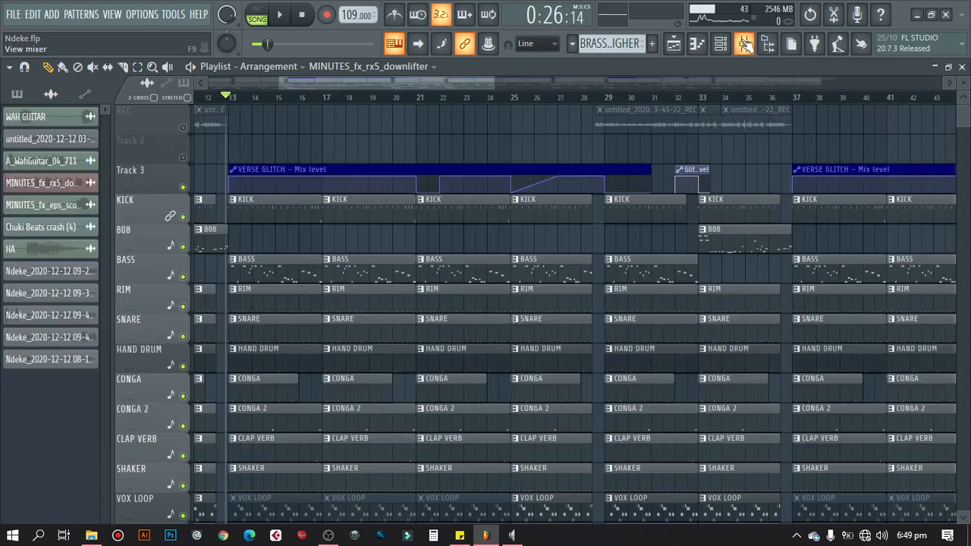
left_click(745, 44)
key("space")
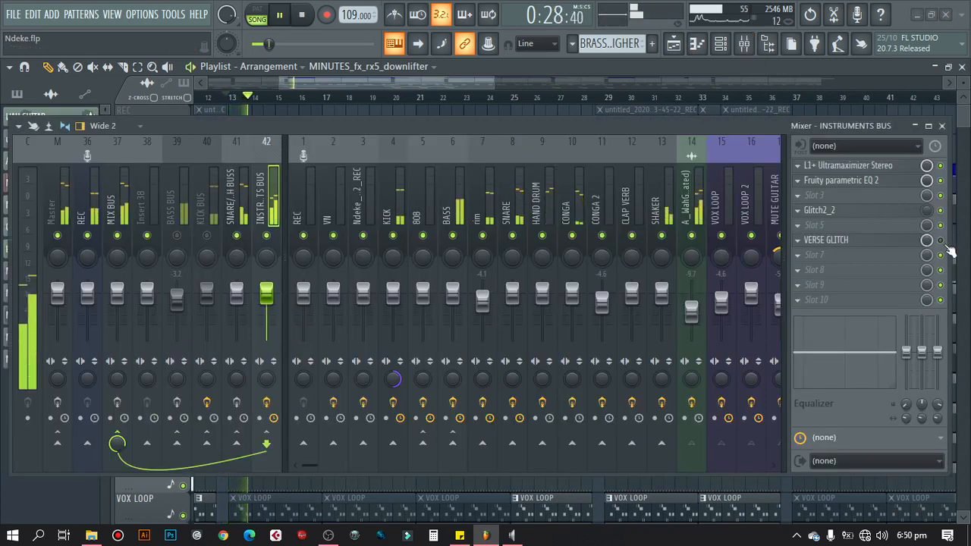
left_click_drag(713, 126, 683, 252)
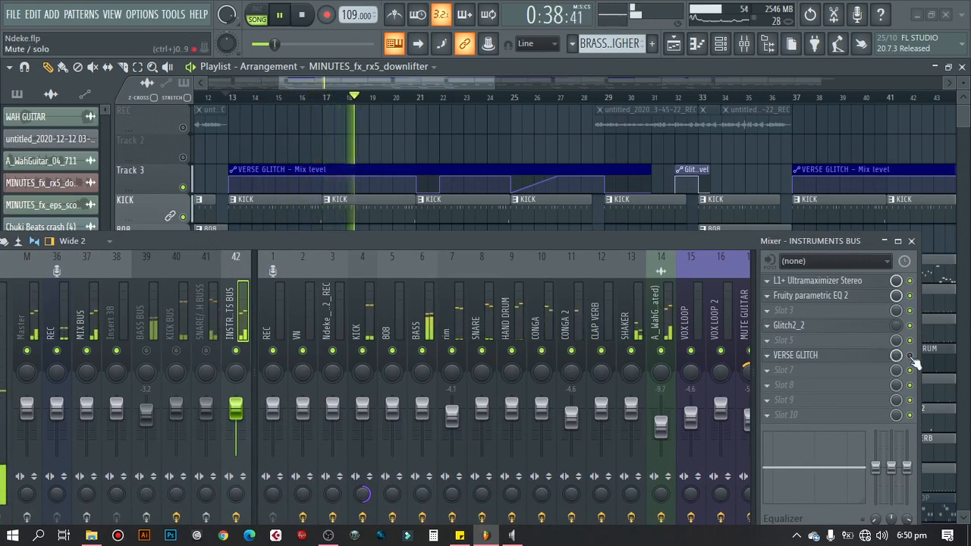
key("space")
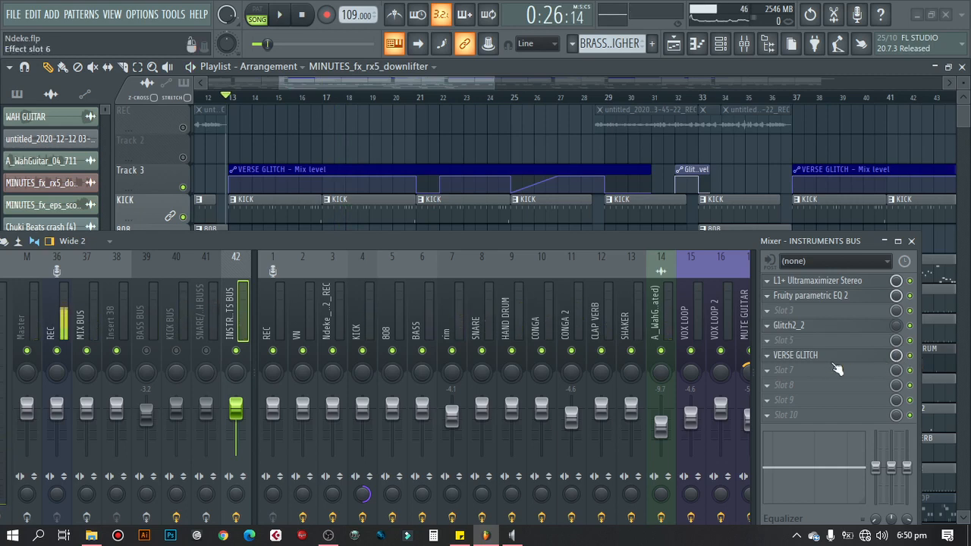
Step: Replay the verse from bar 13 with the automation clips and the mixer both in view, and stop it
key("space")
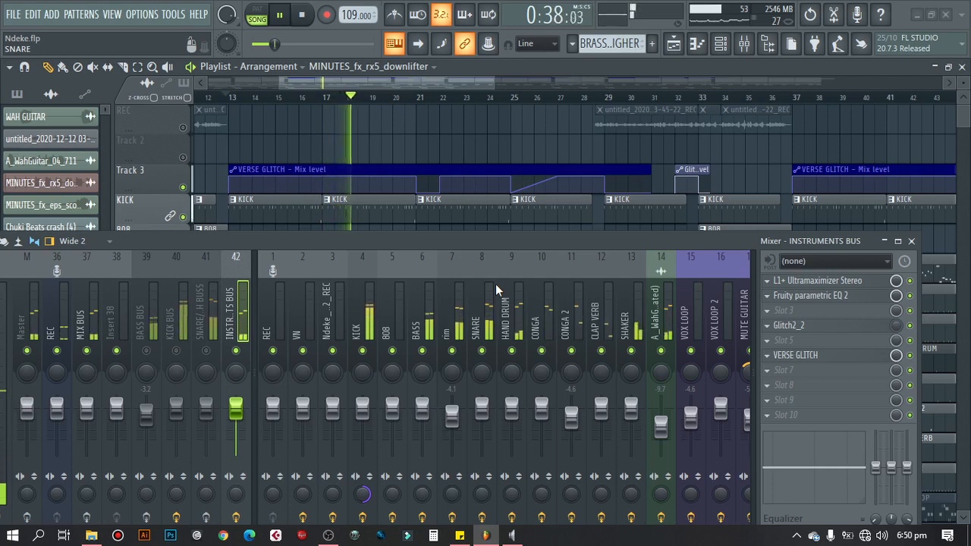
left_click_drag(506, 237, 496, 334)
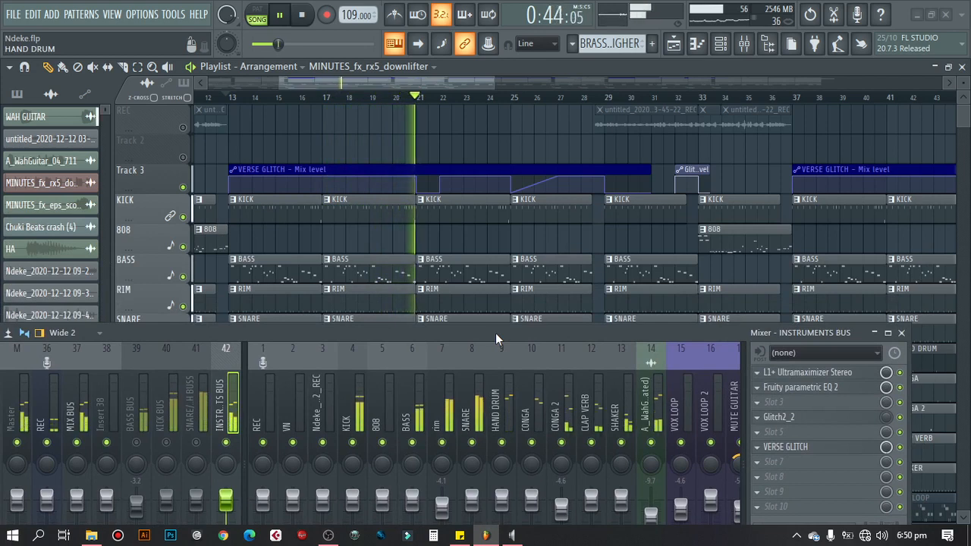
left_click_drag(495, 333, 498, 295)
key("space")
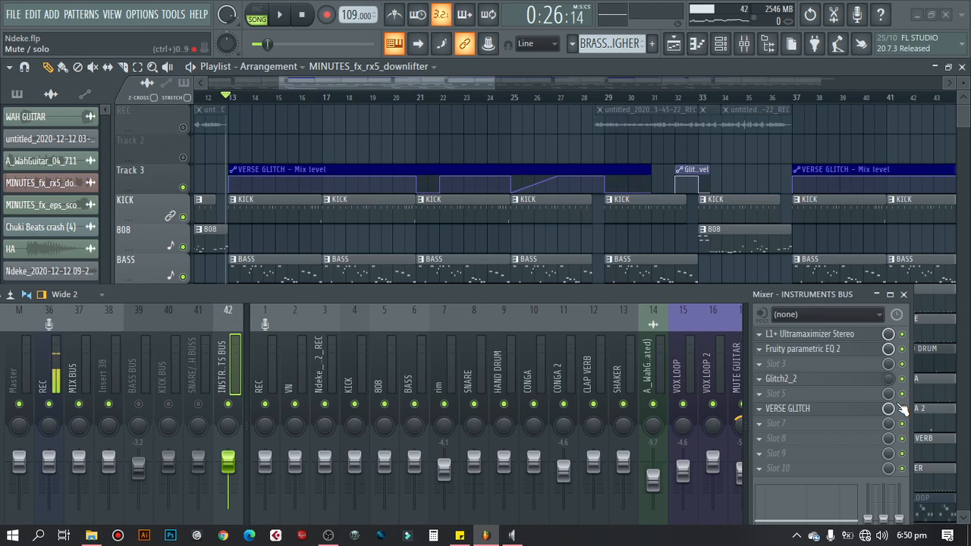
Step: Play the song from just before bar 5, jump ahead to before the Glitch2_2 clip and before bar 13, and stop
left_click_drag(279, 83, 201, 82)
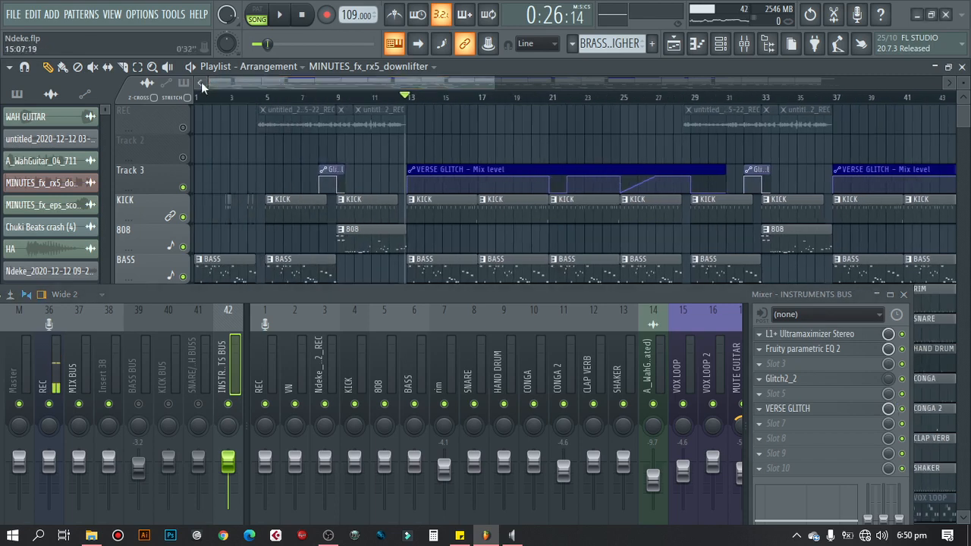
left_click_drag(262, 99, 267, 101)
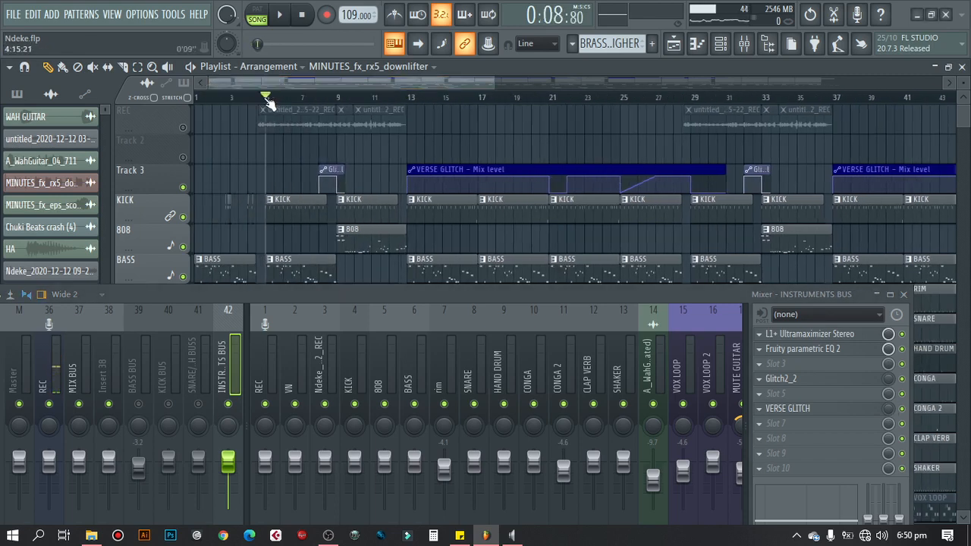
key("space")
left_click(311, 99)
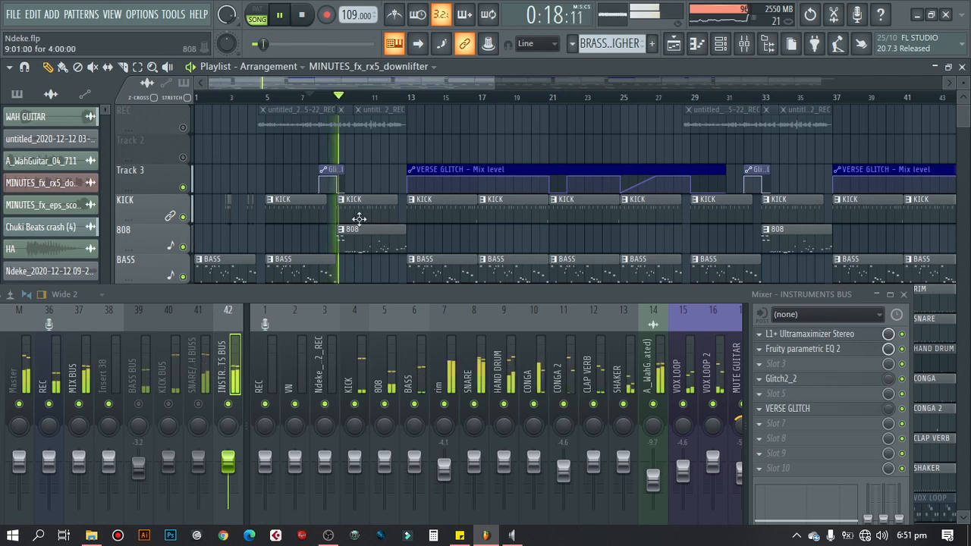
left_click(391, 97)
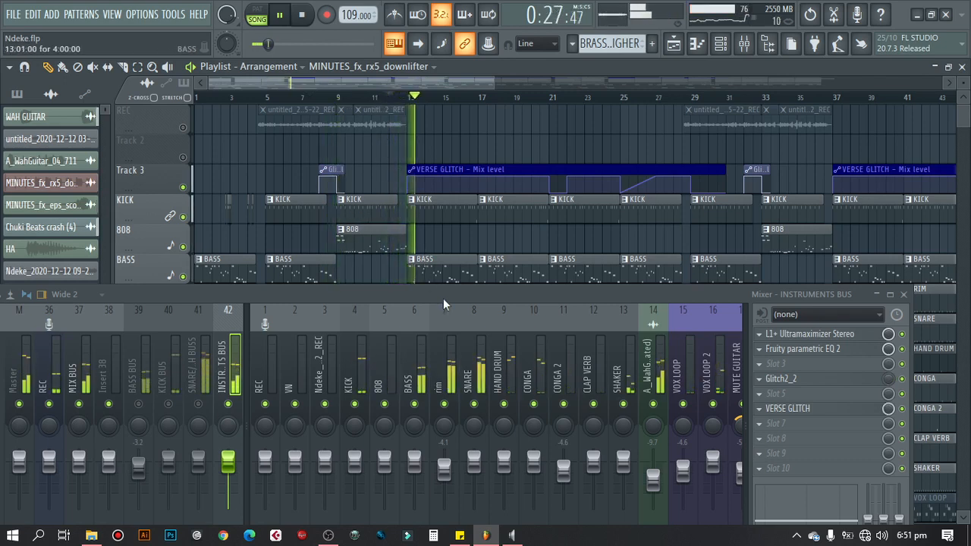
key("space")
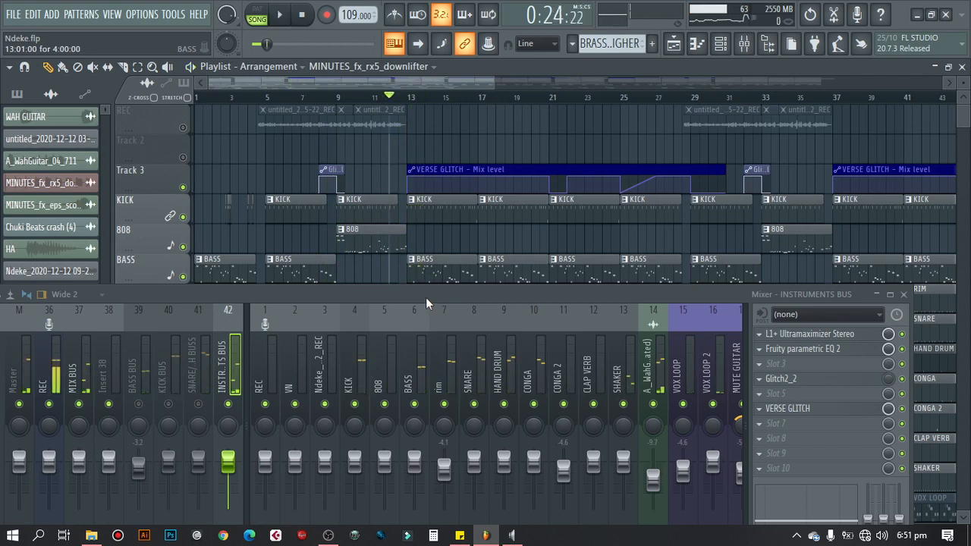
Step: Inspect Fruity parametric EQ 2 and L1+ Ultramaximizer Stereo on the INSTRUMENTS BUS, closing each window and returning to the full mixer
left_click_drag(426, 297, 468, 138)
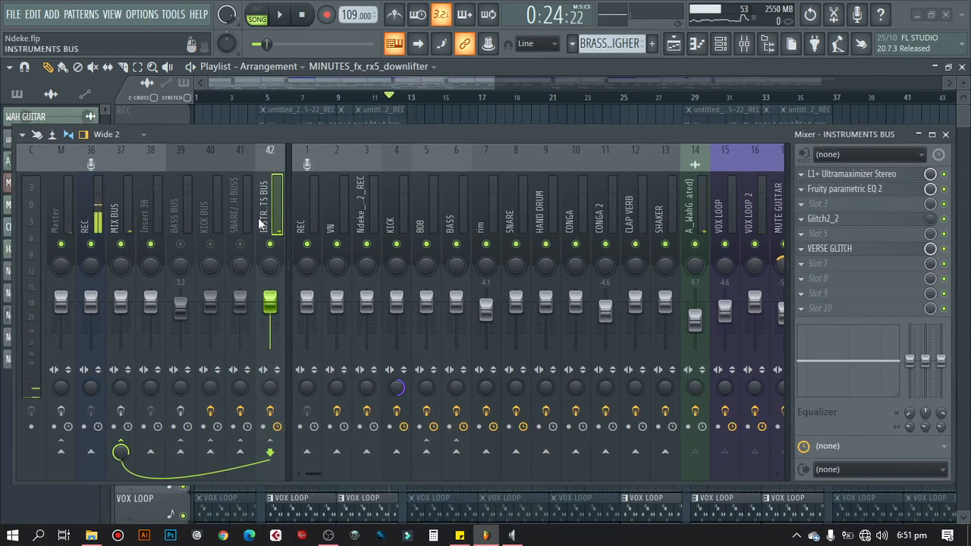
left_click(863, 194)
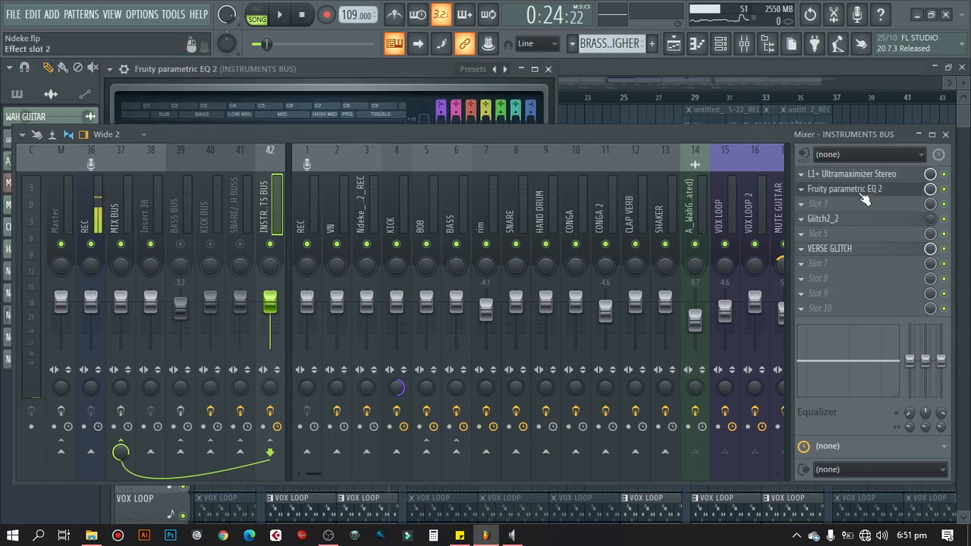
left_click_drag(507, 140, 452, 187)
left_click(548, 68)
left_click(841, 226)
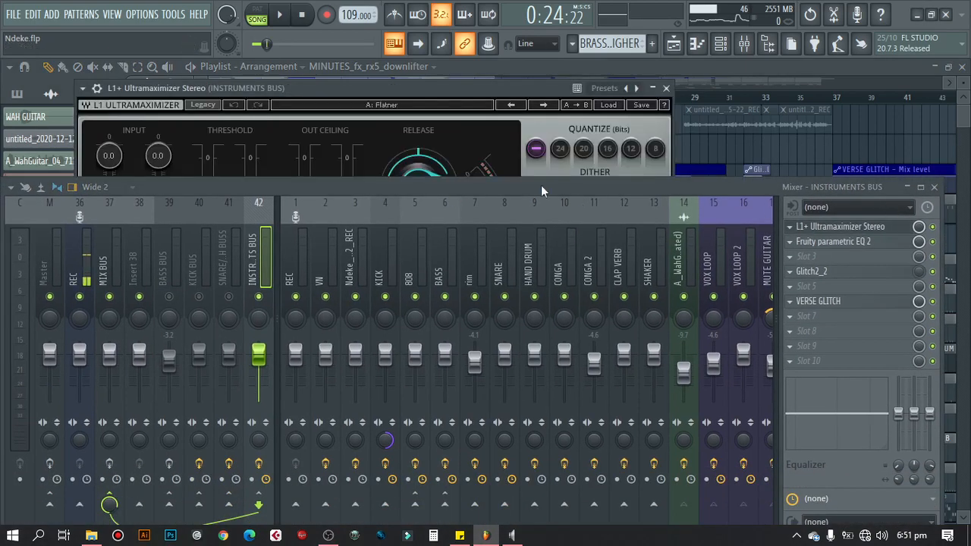
left_click_drag(541, 185, 536, 235)
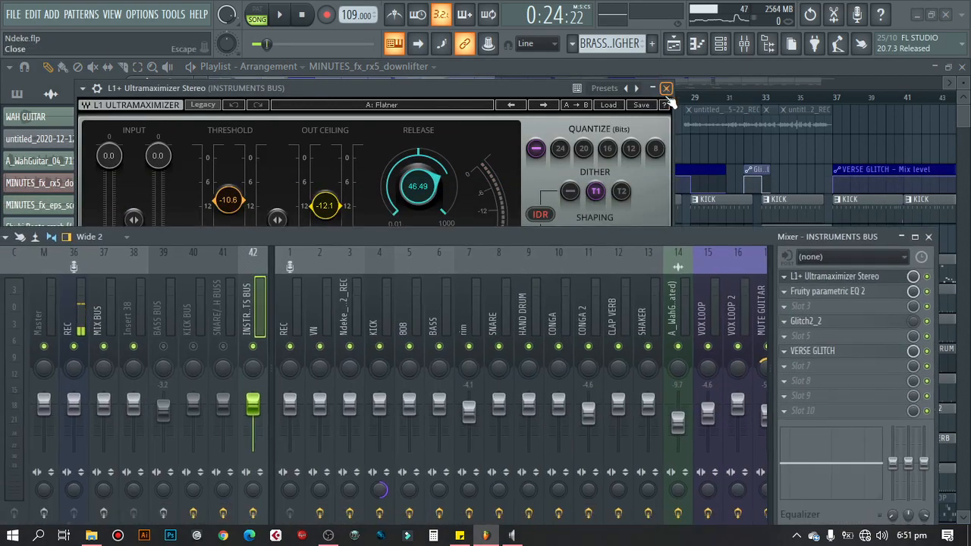
left_click(666, 89)
double_click(357, 236)
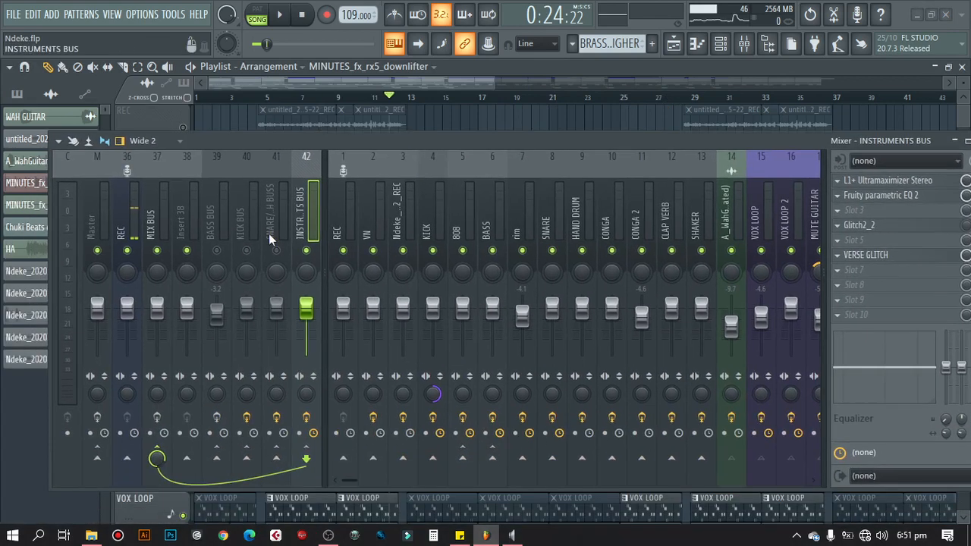
Step: Turn on the SNARE/HAT/CRASGH BUSS and open its C1 comp Stereo compressor fully in view above the mixer
left_click(272, 231)
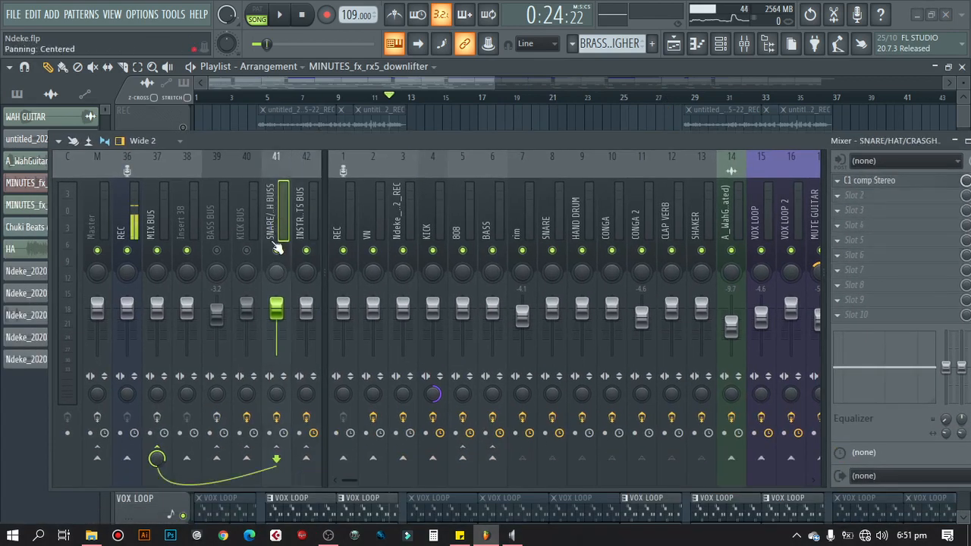
left_click(887, 186)
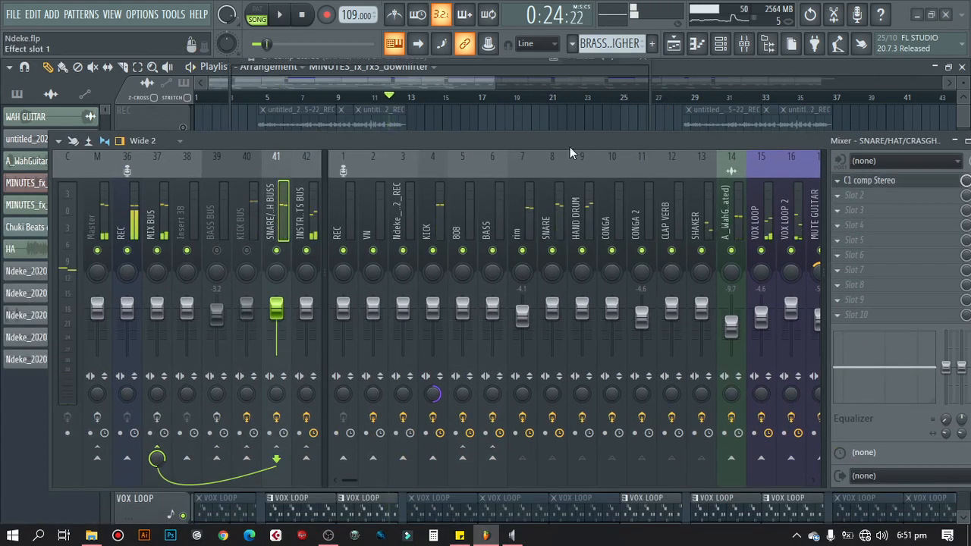
left_click_drag(558, 144, 511, 342)
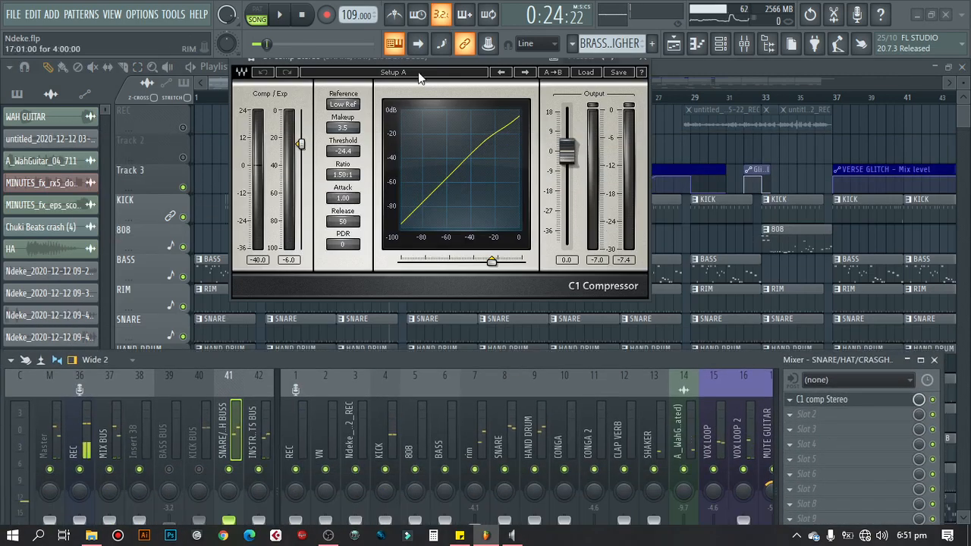
left_click_drag(423, 70, 434, 114)
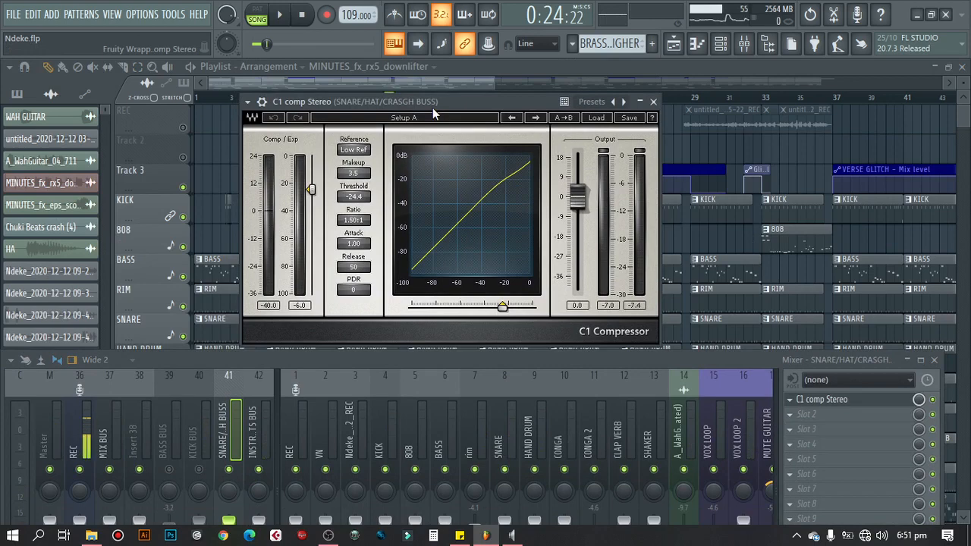
left_click_drag(453, 103, 480, 107)
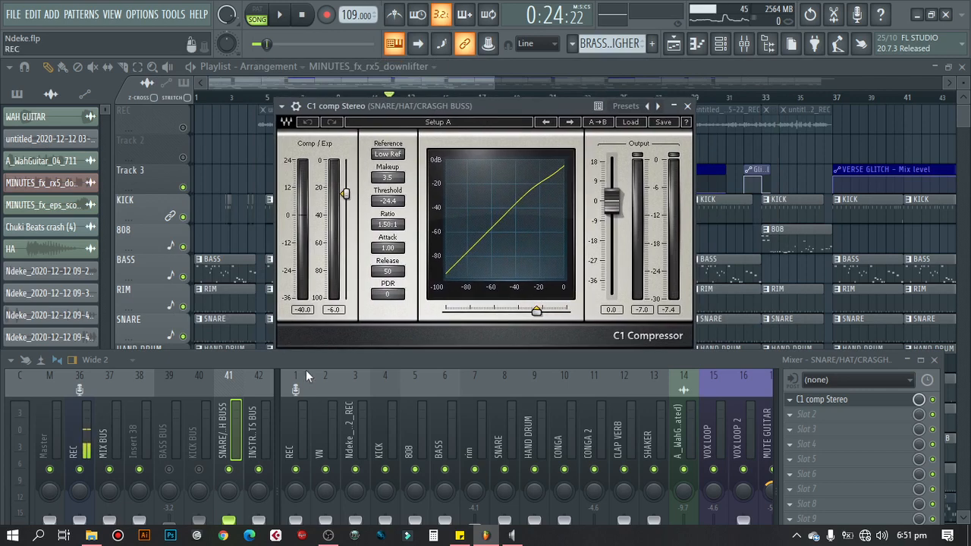
Step: Turn on the KICK BUS, inspect its MH ChannelStrip settings, and close the plugin
left_click_drag(319, 364, 331, 147)
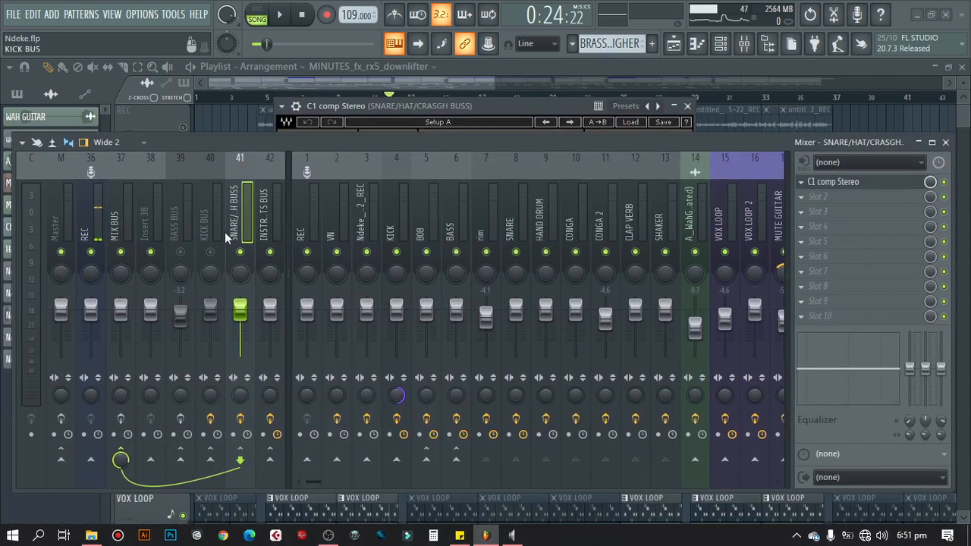
left_click(198, 234)
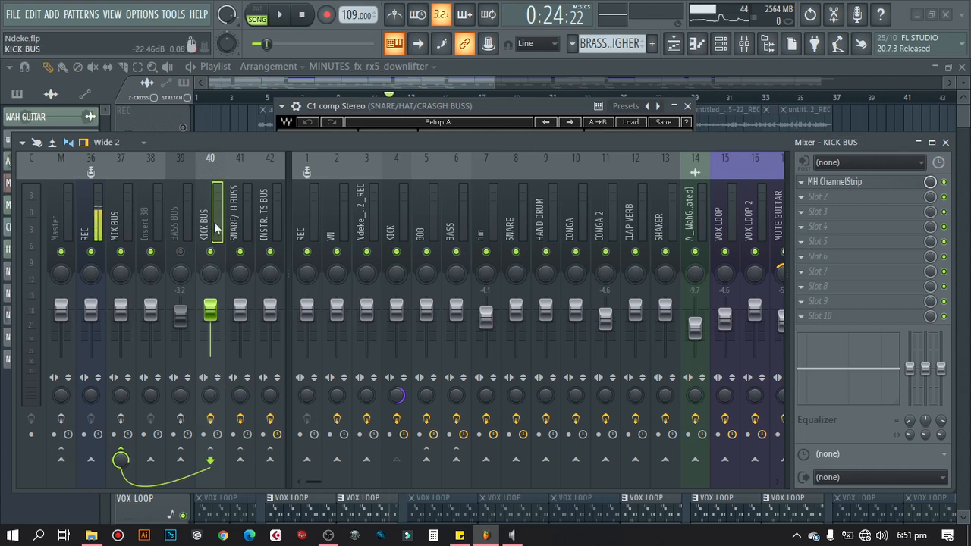
left_click(846, 184)
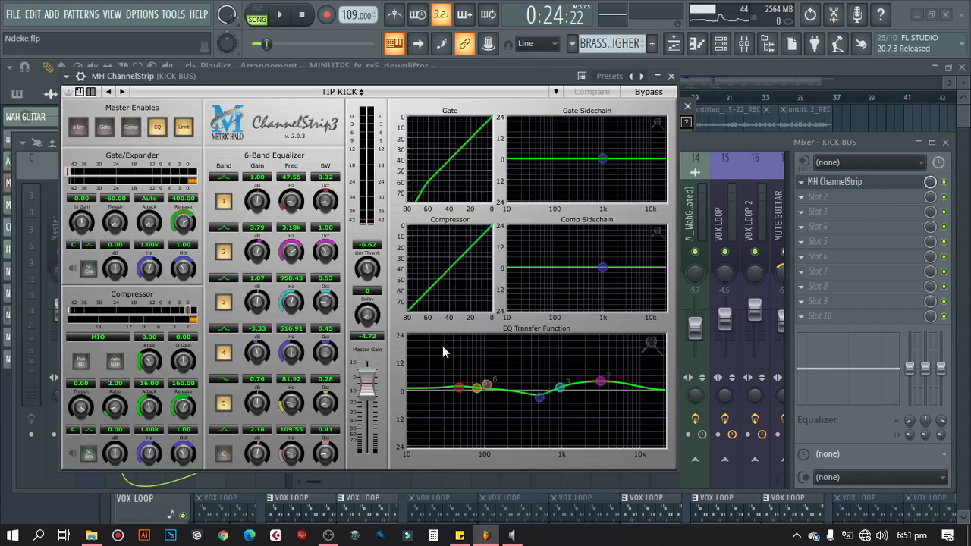
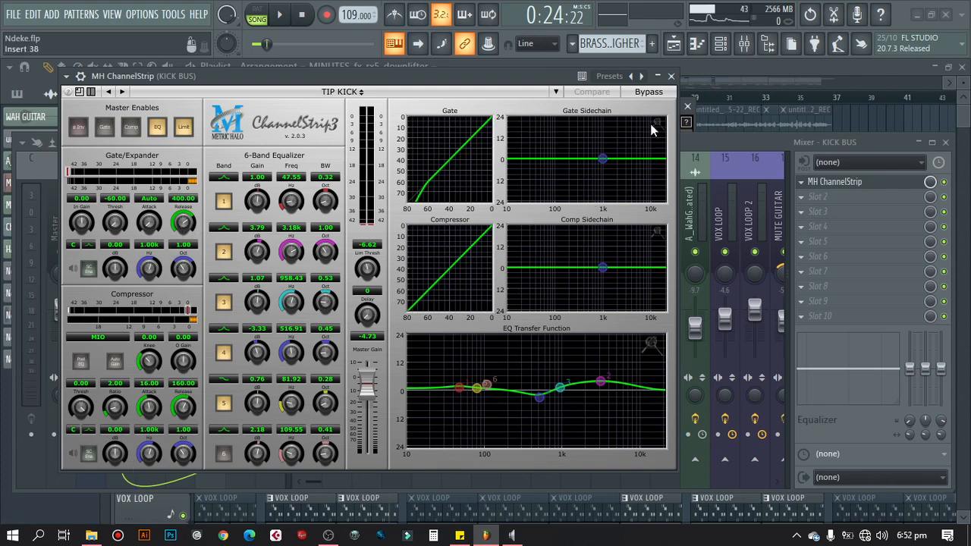
left_click(672, 75)
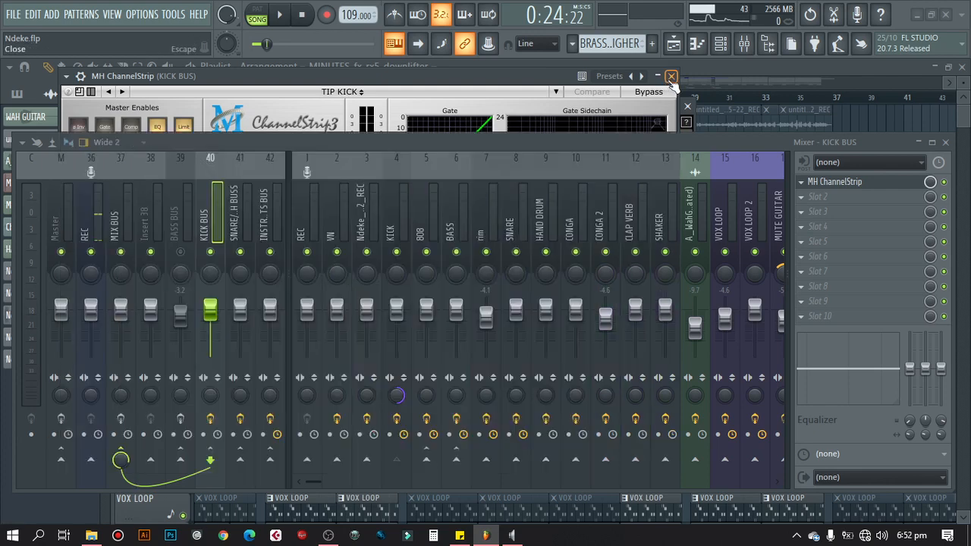
Step: Turn on the BASS BUS and its effects, check its L1+ Ultramaximizer Stereo, close it, and briefly play the song
left_click(181, 228)
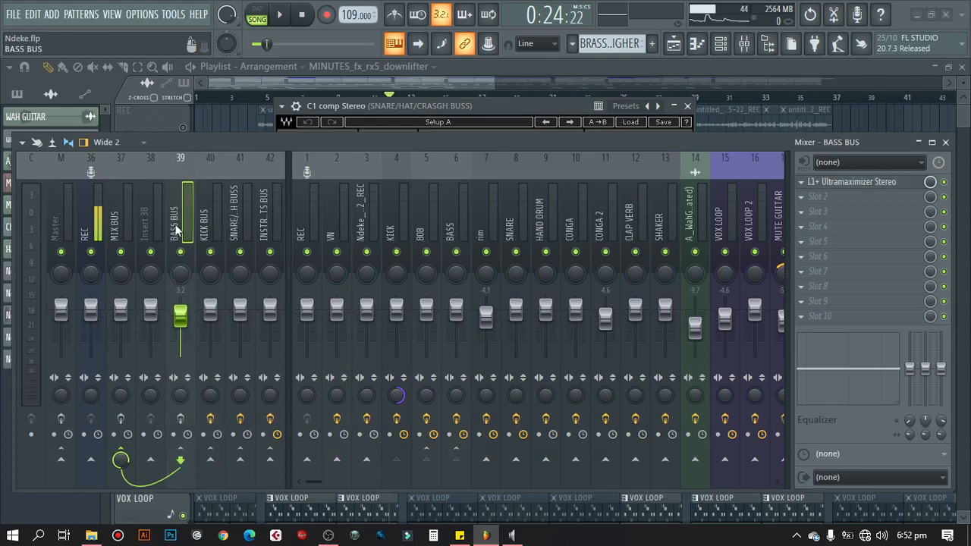
left_click(881, 183)
left_click_drag(655, 148, 637, 134)
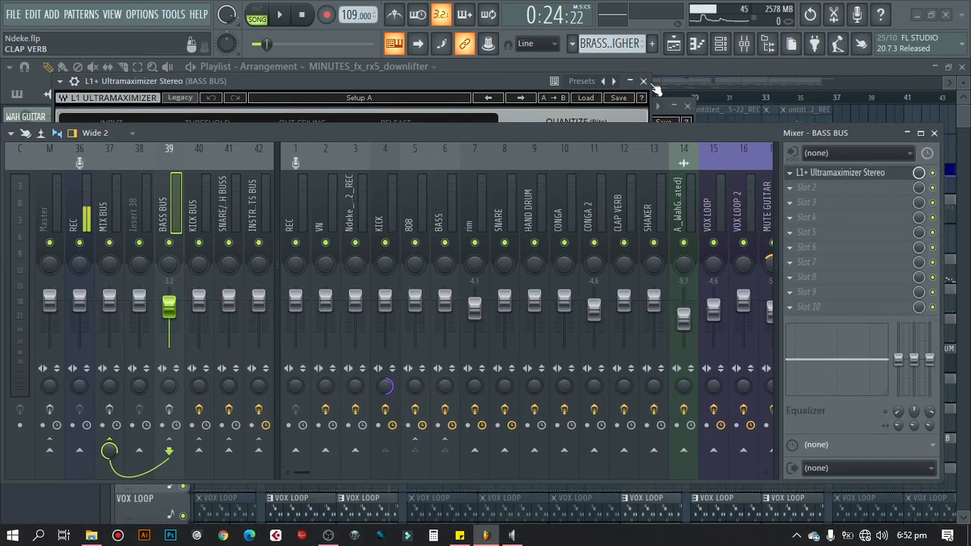
left_click(229, 205)
left_click(139, 216)
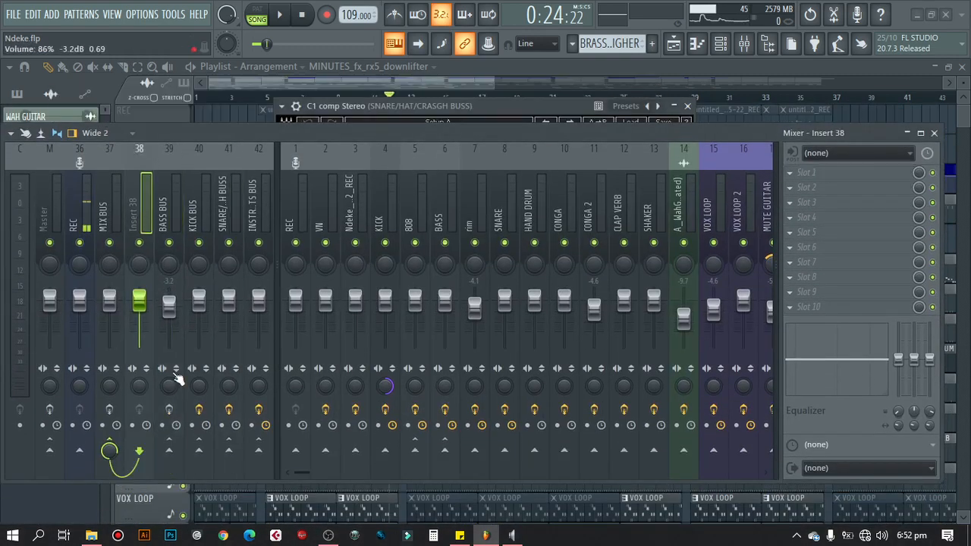
key("space")
key("space")
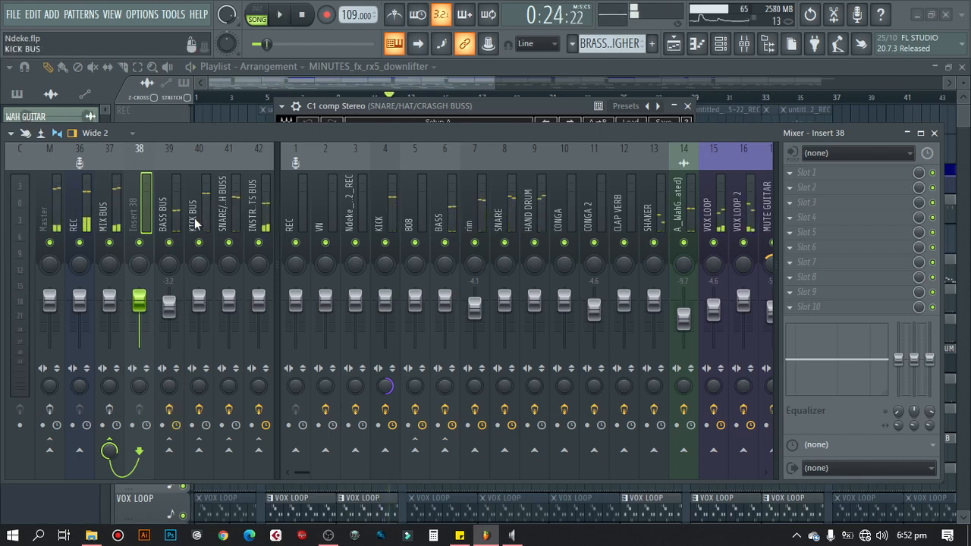
Step: Step through the buses from BASS BUS to INSTRUMENTS BUS, select the MIX BUS, and play a few bars from bar 12
left_click(168, 228)
key("Right")
key("Right")
key("Right")
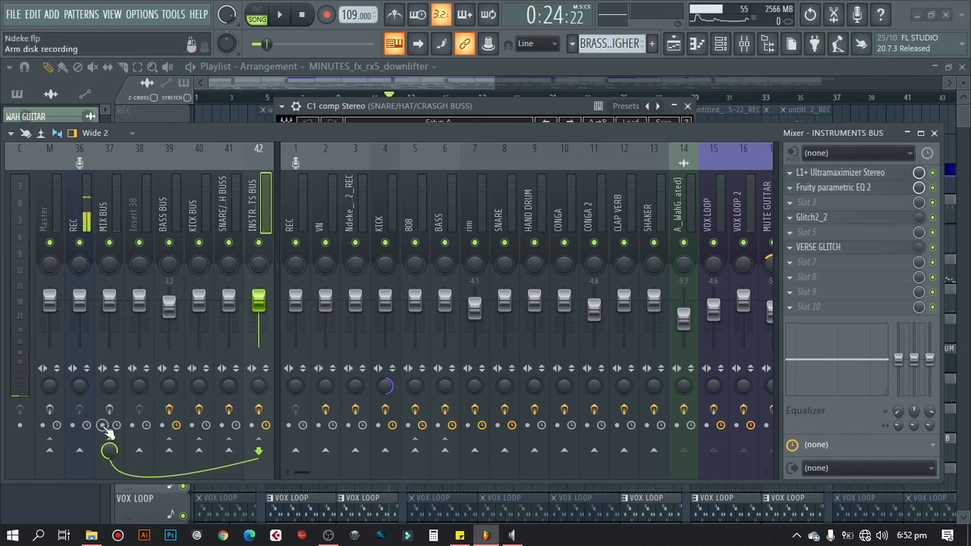
left_click(109, 213)
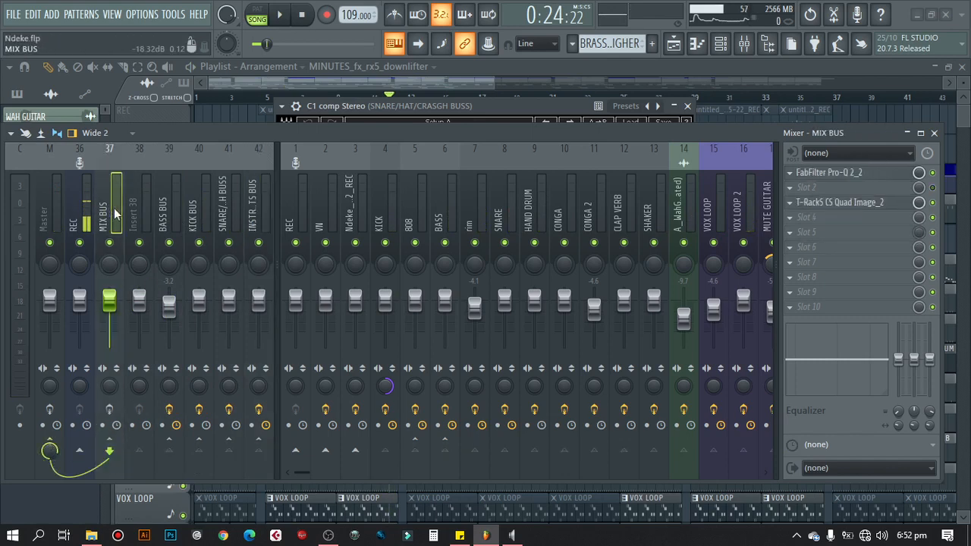
key("space")
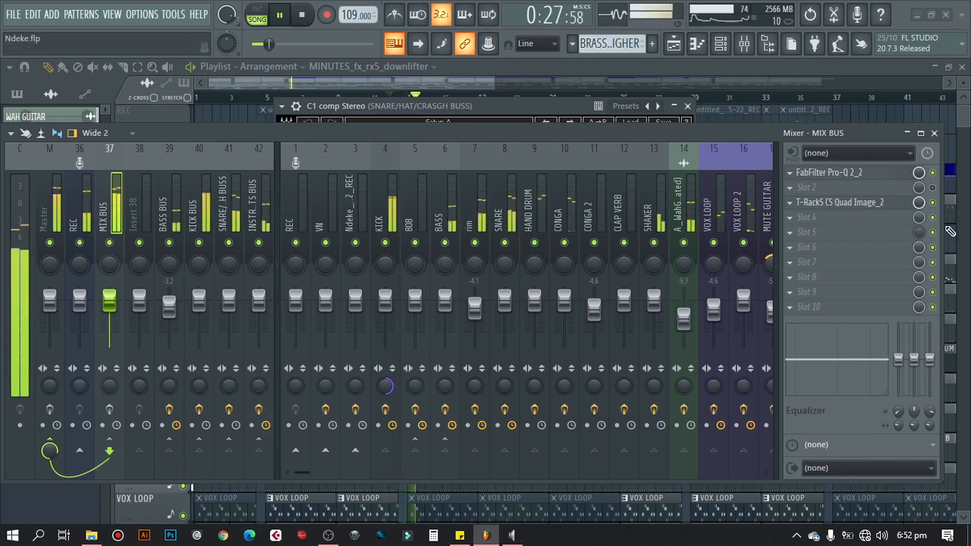
key("space")
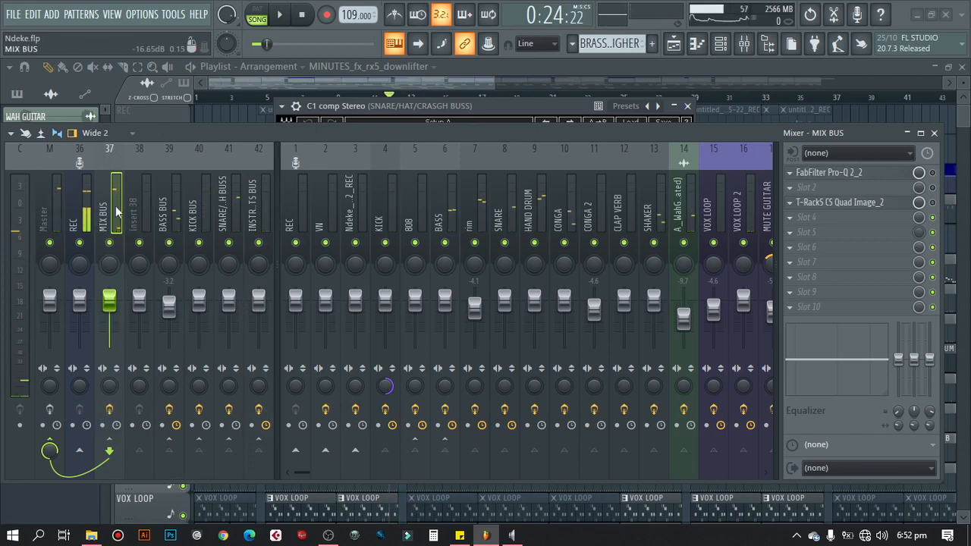
Step: Open FabFilter Pro-Q 2_2 on the MIX BUS with T-RackS CS Quad Image_2 bypassed, and close the mixer
left_click(830, 172)
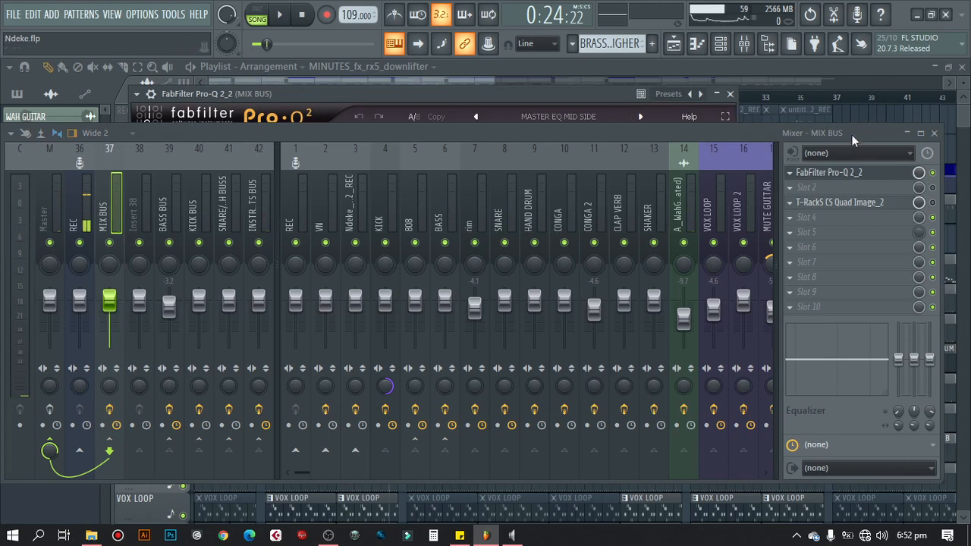
left_click_drag(851, 135, 804, 360)
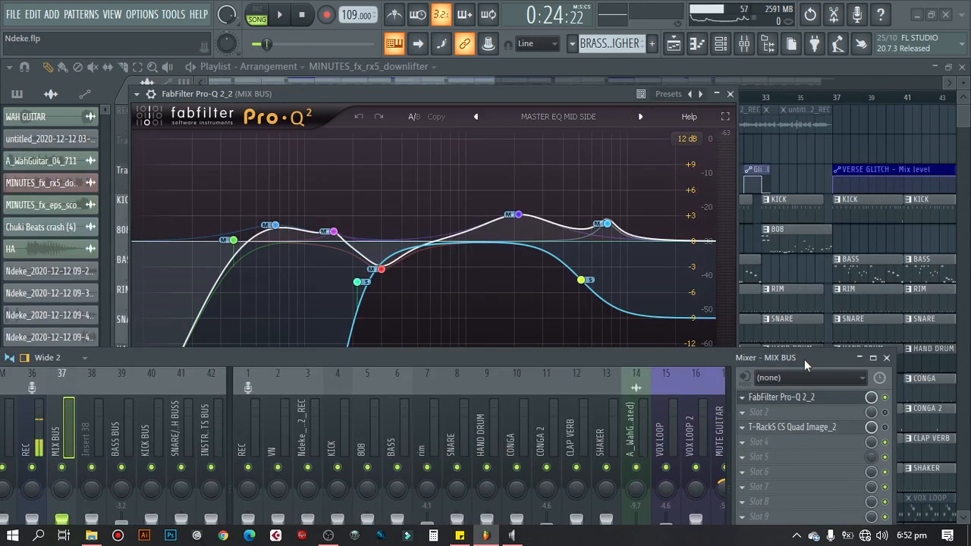
left_click(888, 359)
Step: Switch Pro-Q 2's channel mode to Left/Right and back to Mid/Side, and keep Linear Phase as the processing mode
left_click(454, 467)
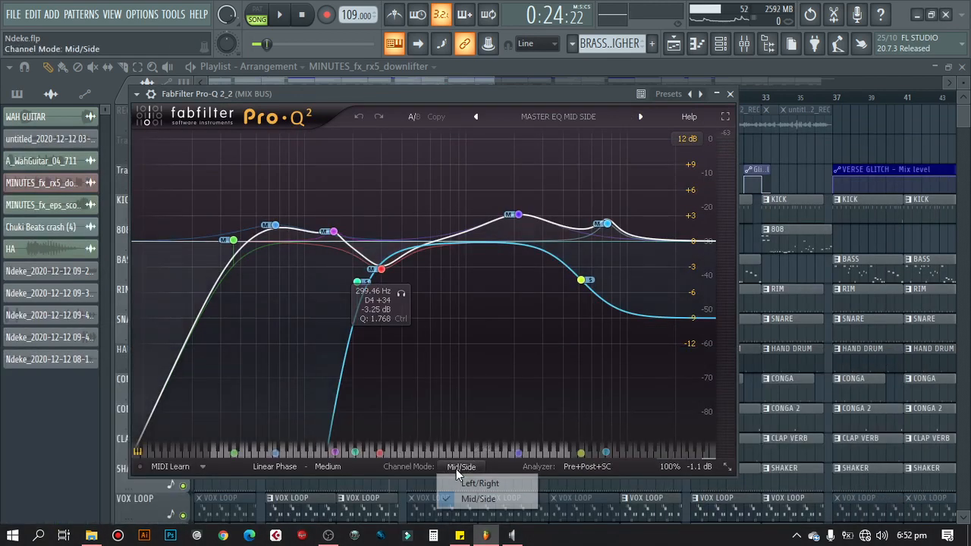
left_click(460, 486)
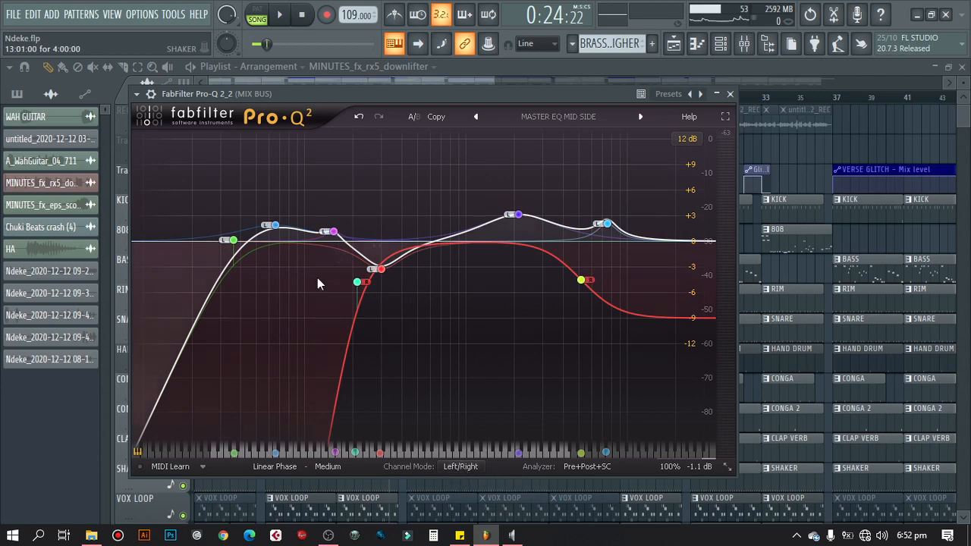
left_click(462, 466)
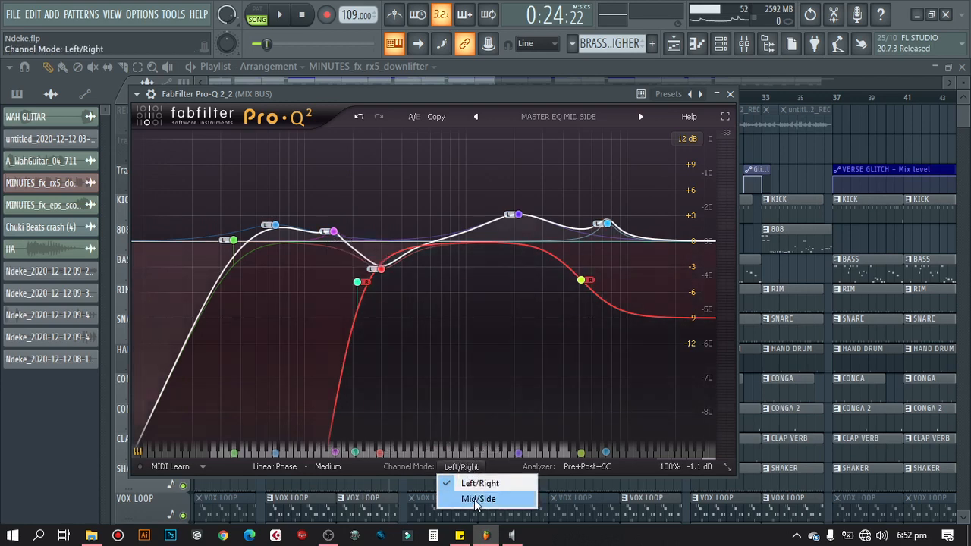
left_click(477, 500)
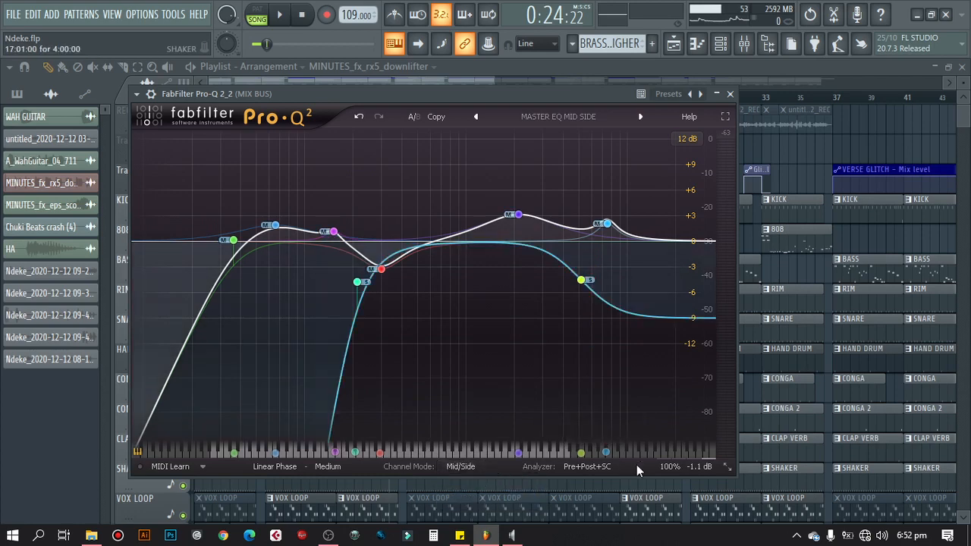
left_click(278, 468)
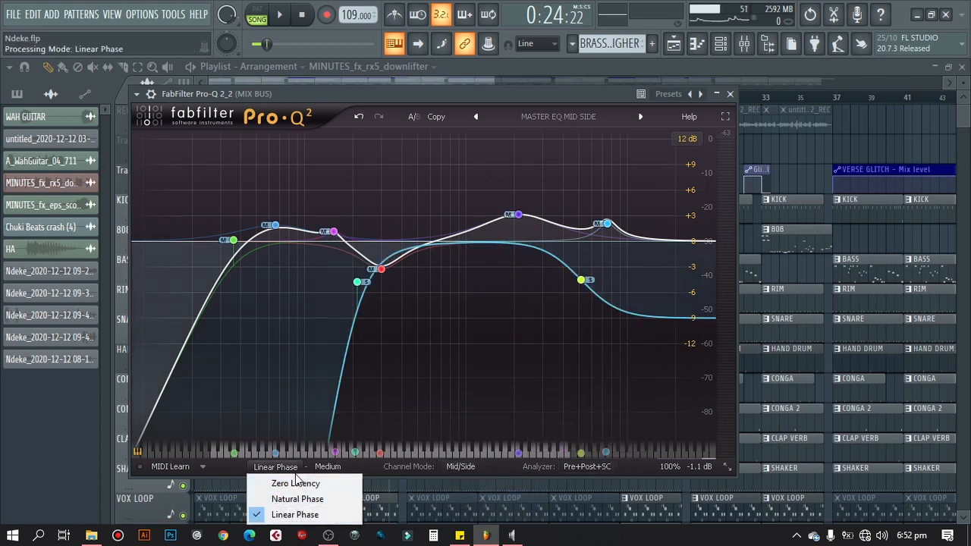
left_click(294, 515)
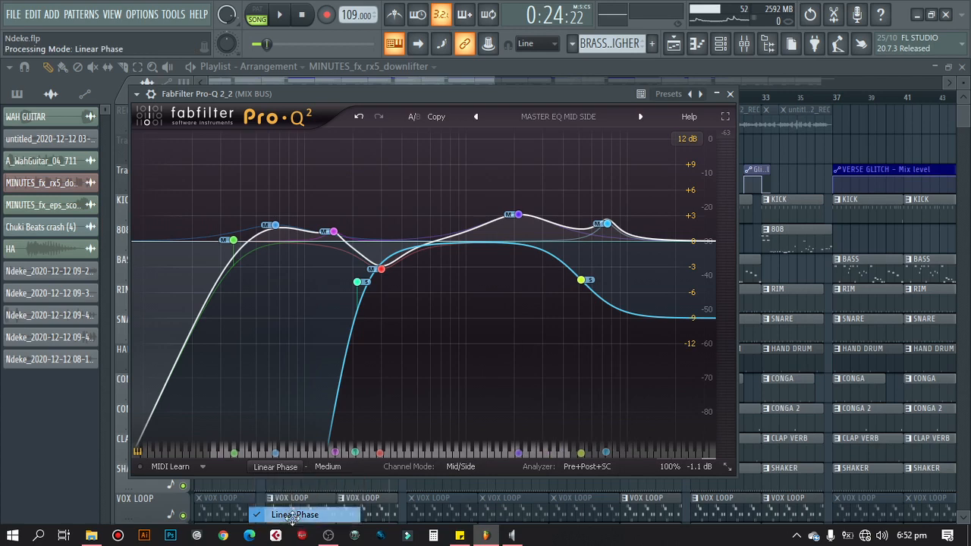
Step: Solo the side low cut band of Pro-Q 2 during playback, try shifting its frequency, and undo the shift
left_click(359, 283)
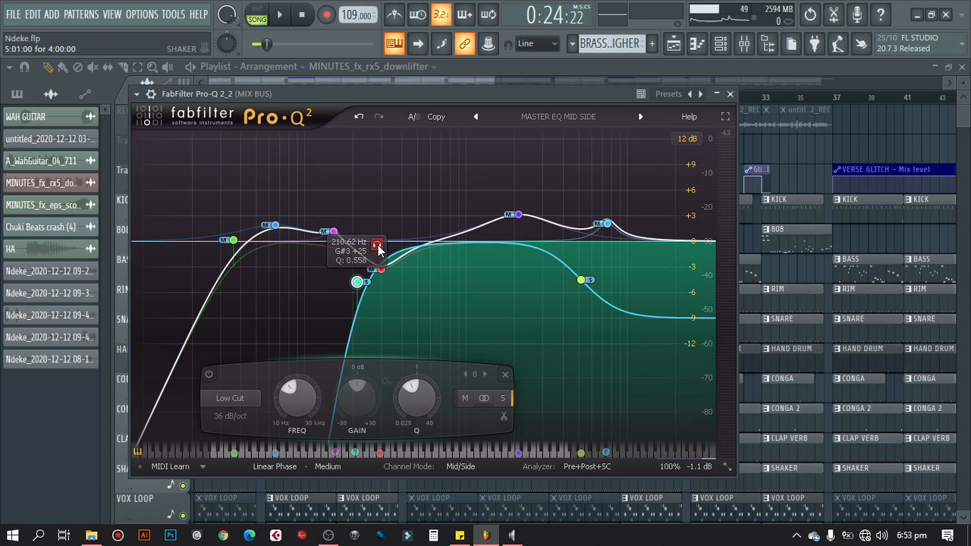
left_click(378, 245)
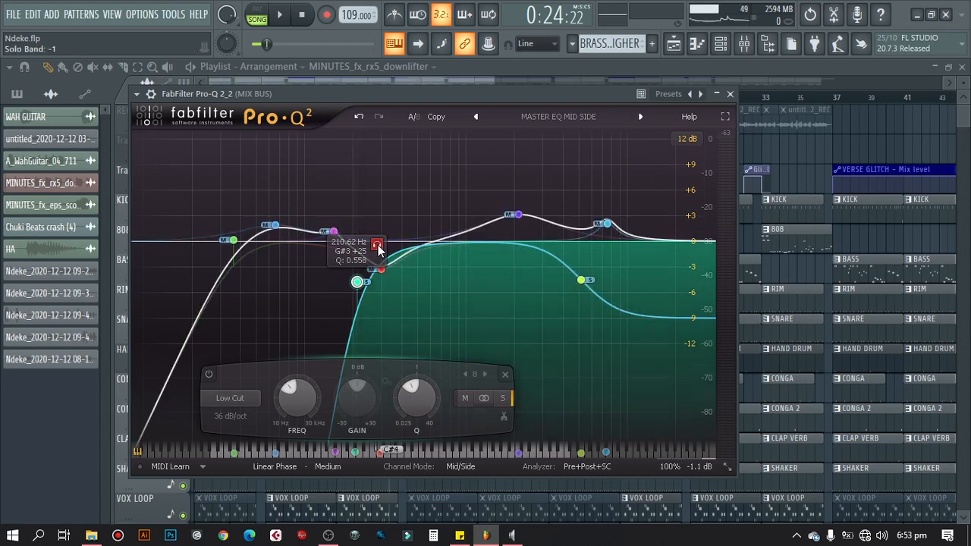
key("space")
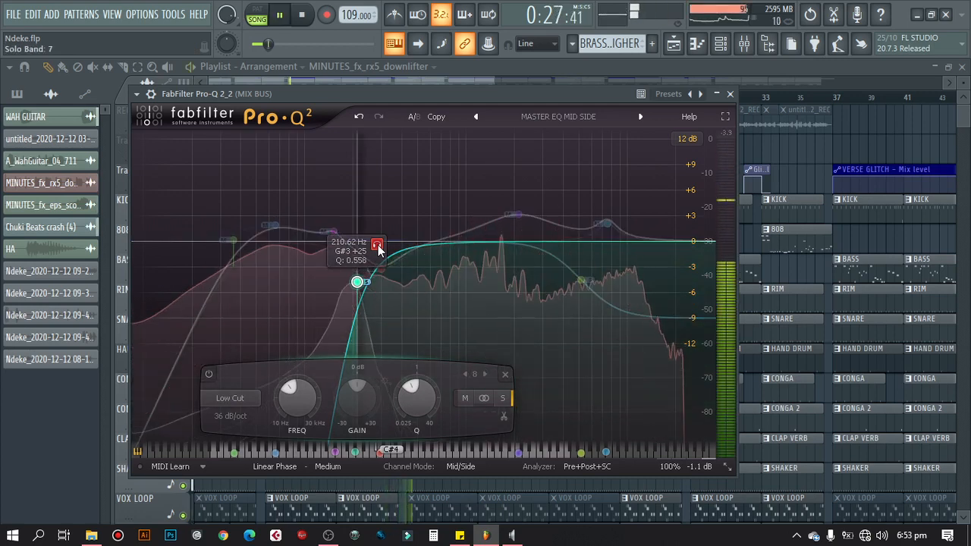
left_click_drag(356, 282, 368, 255)
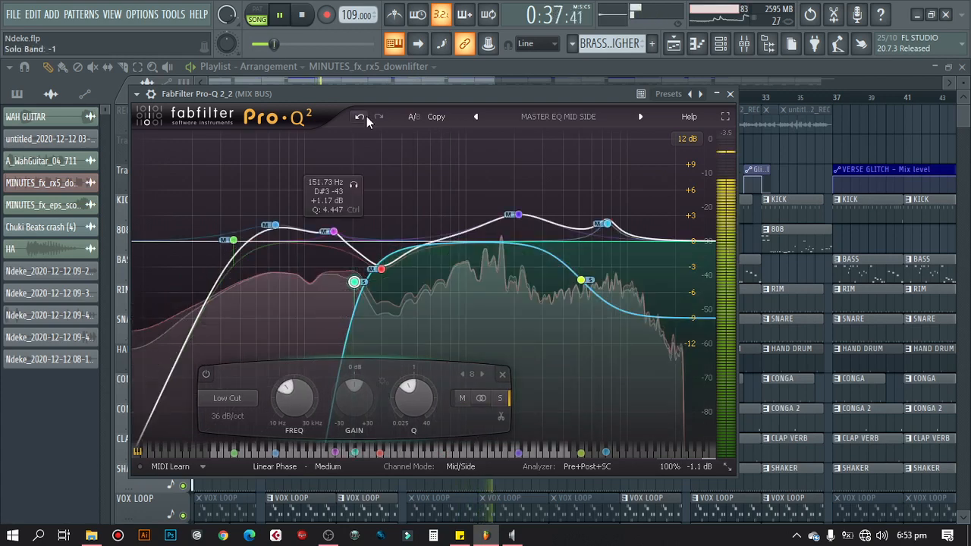
left_click(365, 117)
key("space")
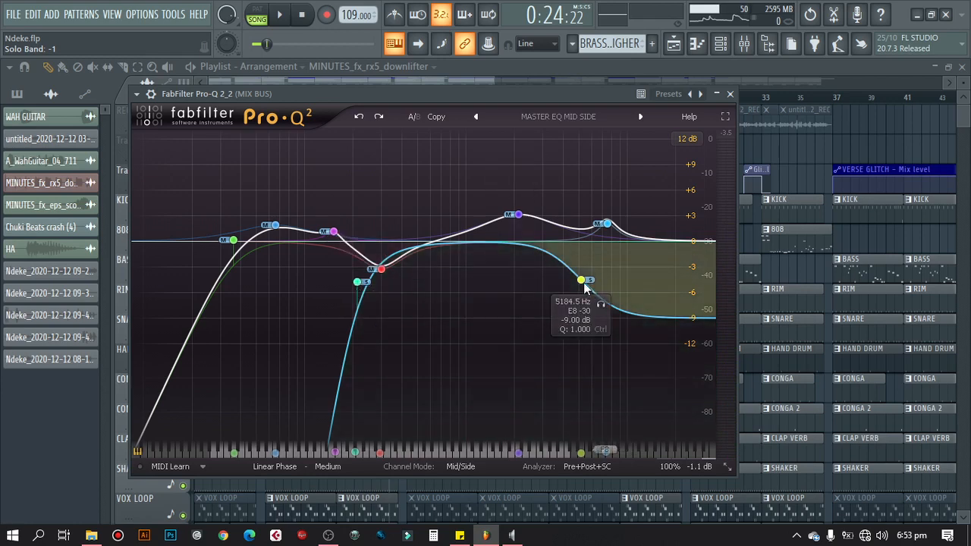
Step: Set the side high shelf's gain to -8.75 dB, try +1.75 dB on the highest mid bell, and undo that bell change
left_click_drag(587, 285, 584, 279)
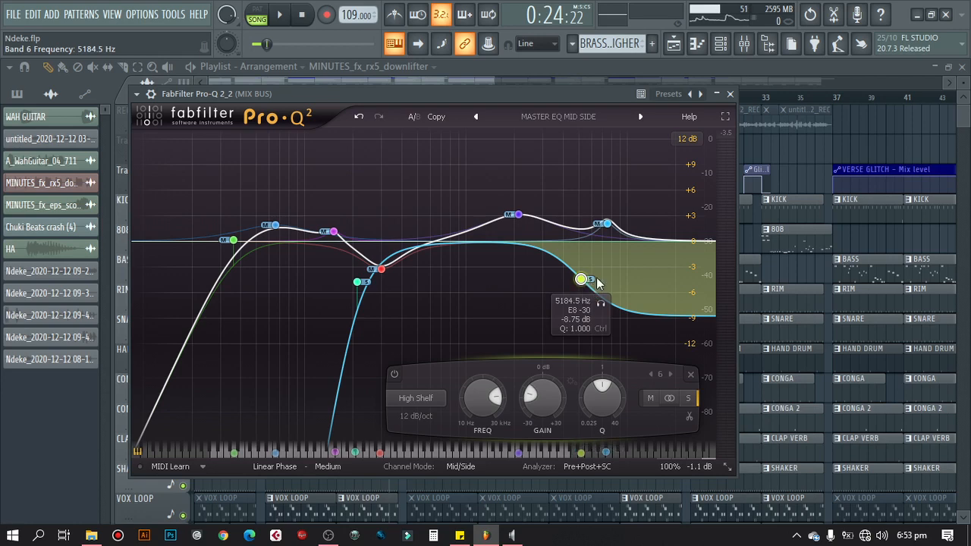
left_click(608, 225)
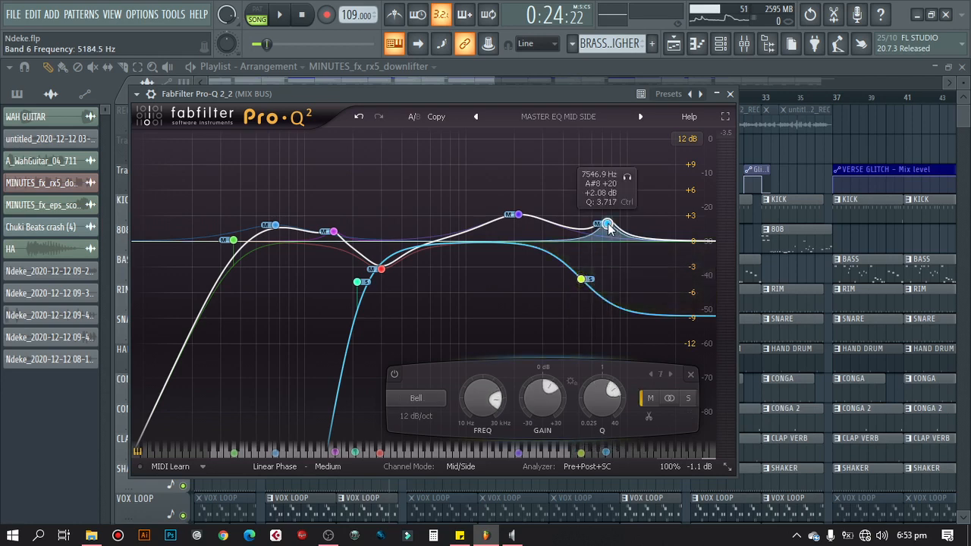
left_click_drag(608, 227, 609, 227)
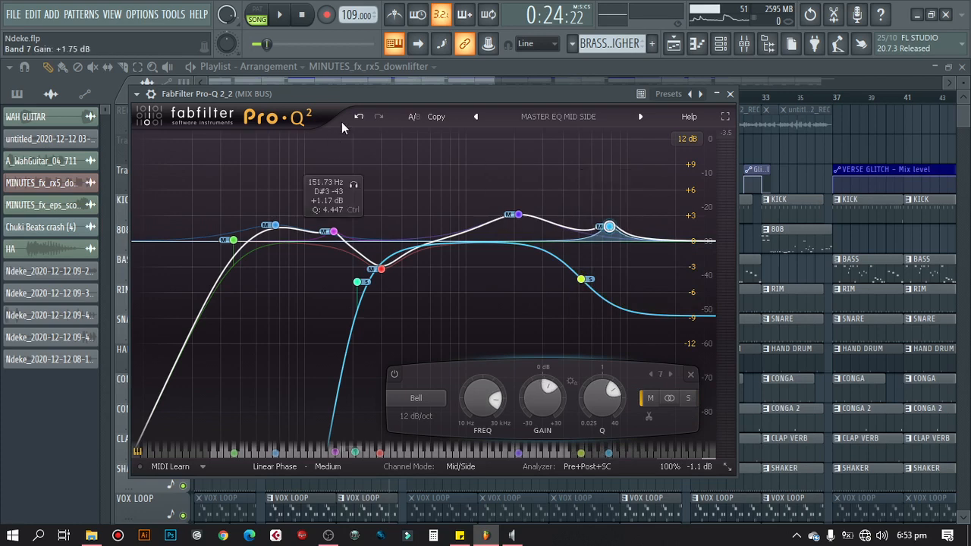
left_click(359, 116)
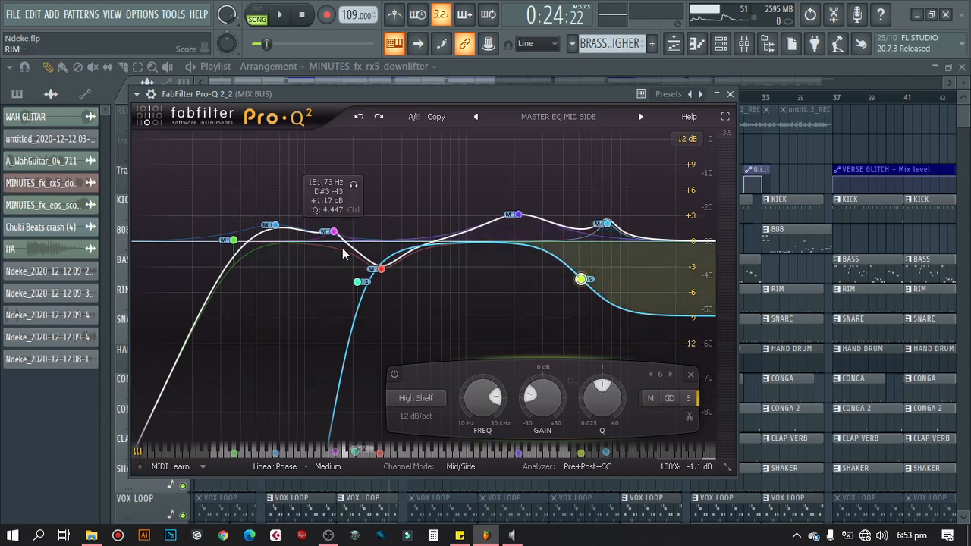
Step: Select the mid low cut band and briefly play the song to check it against the analyzer
left_click(230, 240)
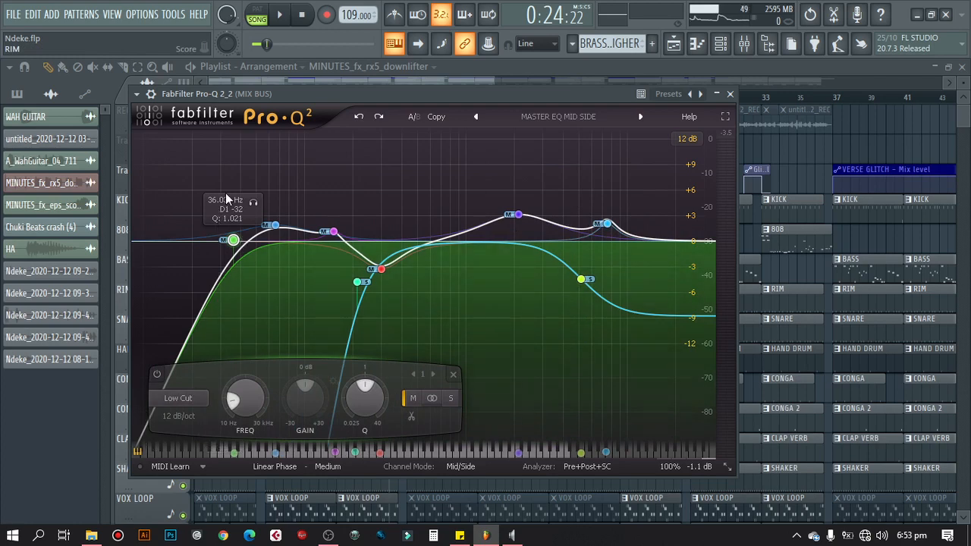
key("space")
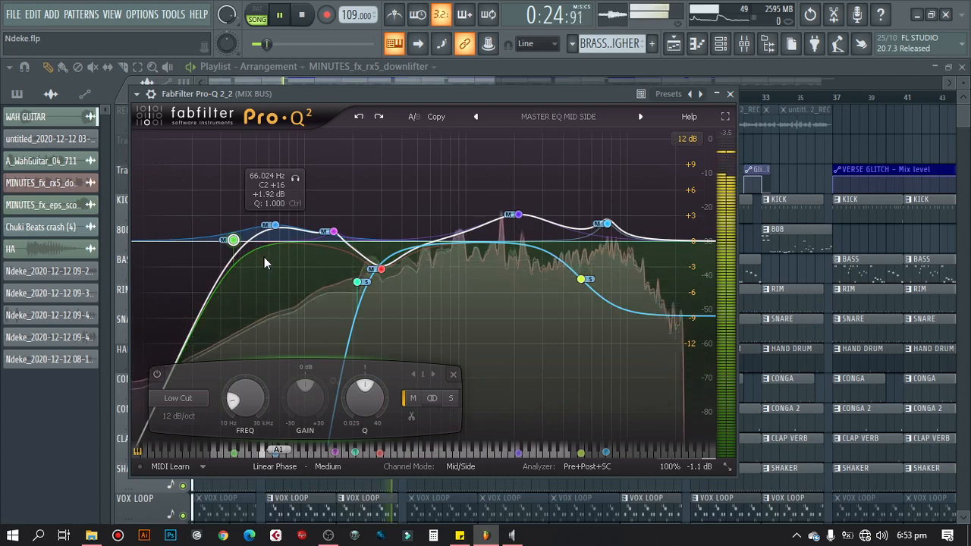
key("space")
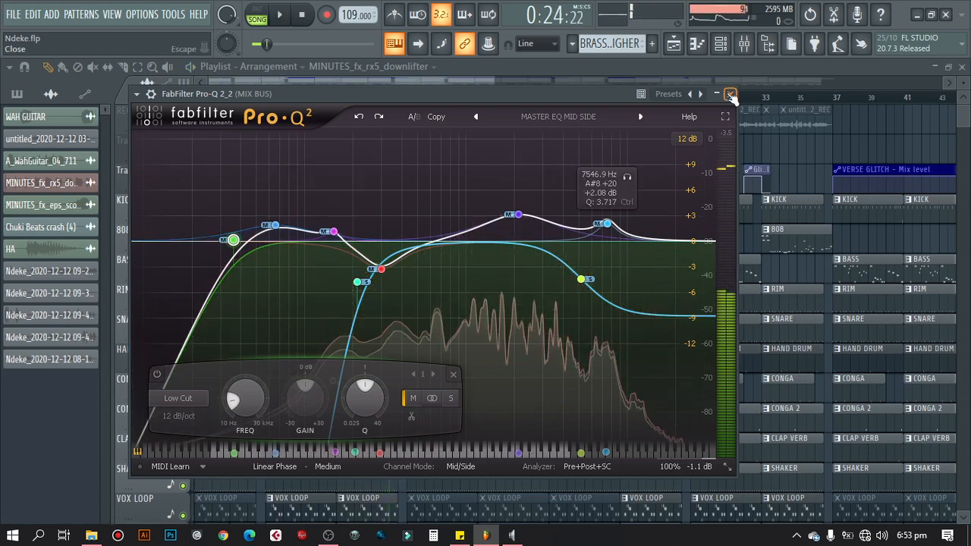
Step: Close Pro-Q 2 and select the MIX BUS in the mixer
left_click_drag(436, 101, 471, 66)
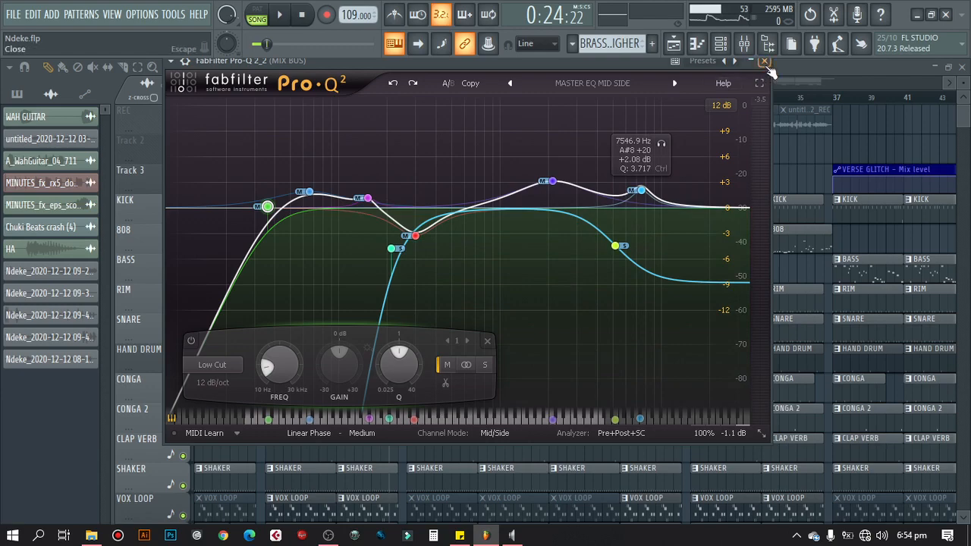
left_click(764, 60)
left_click(744, 43)
left_click_drag(258, 358, 342, 92)
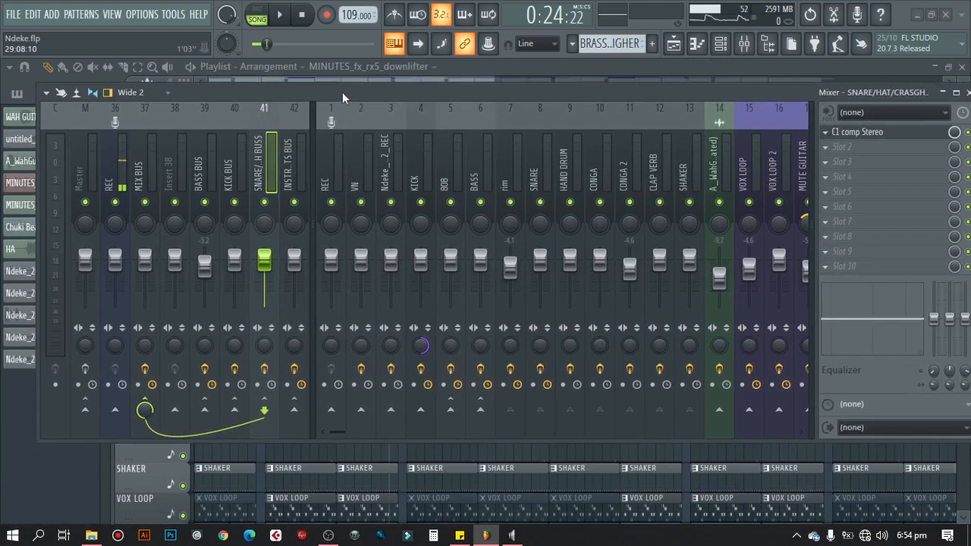
left_click(140, 171)
Step: Open T-RackS CS Quad Image_2 on the MIX BUS, close the mixer, and set the lowest band's width to 0.56
left_click_drag(576, 89, 504, 141)
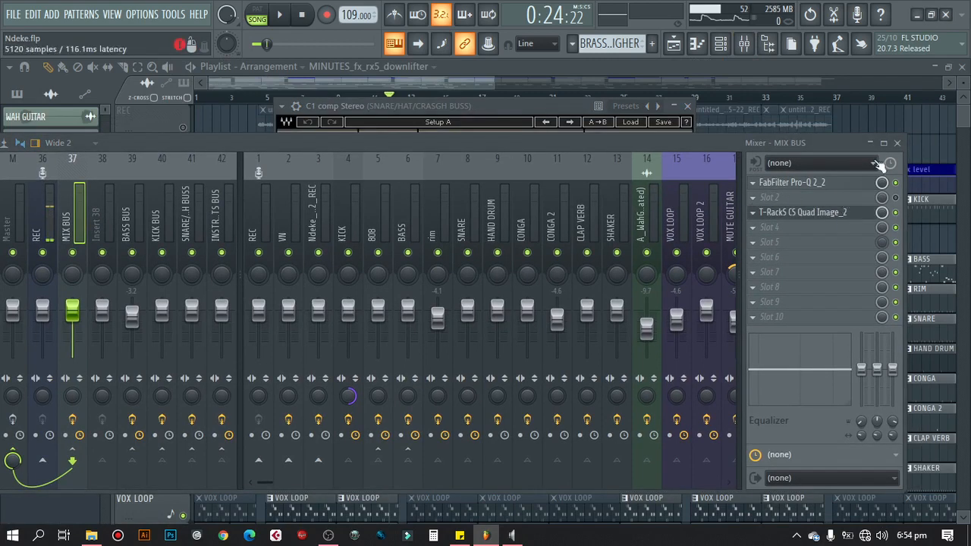
left_click(898, 144)
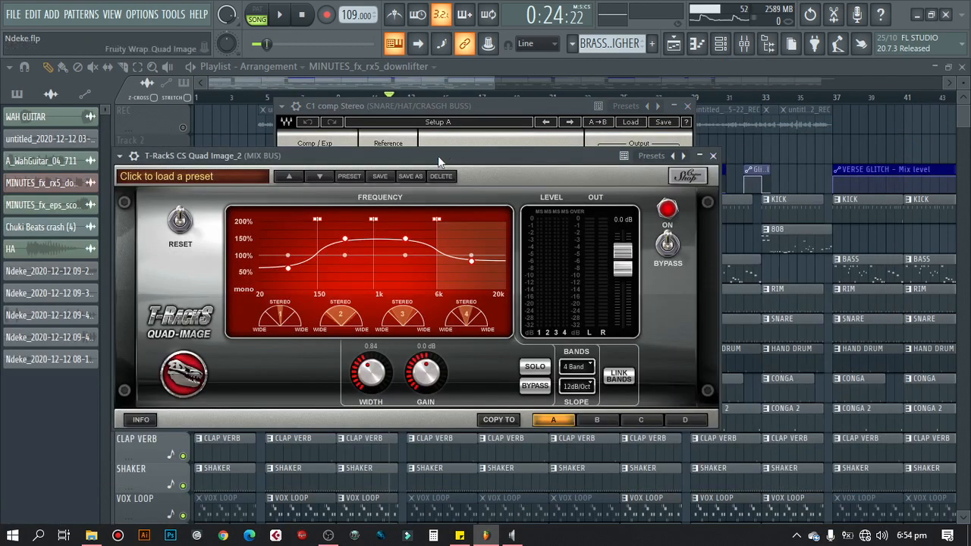
left_click_drag(438, 156, 506, 90)
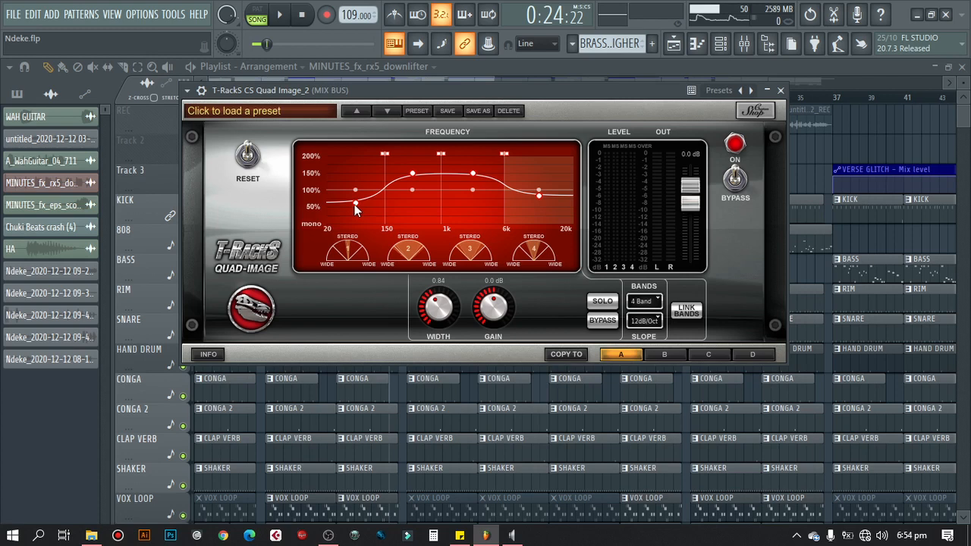
left_click_drag(354, 204, 354, 206)
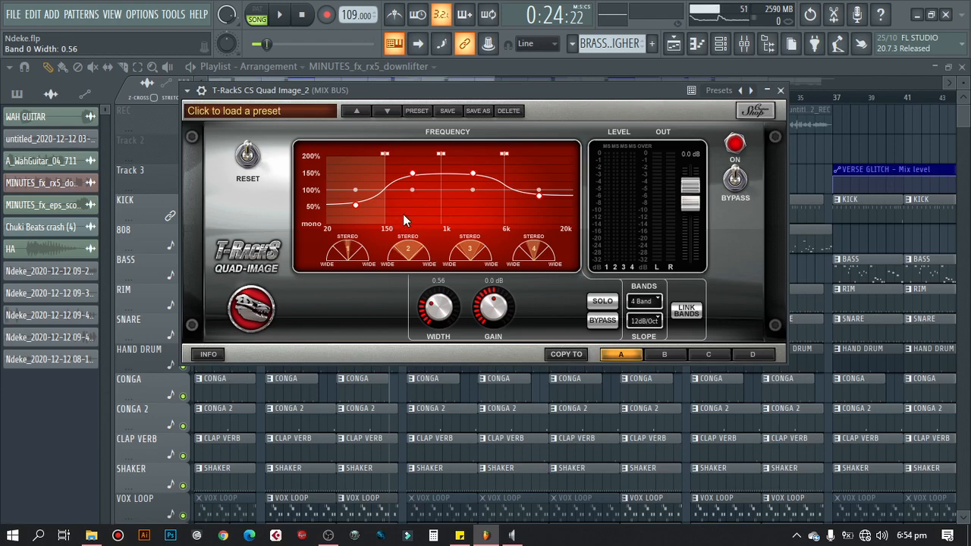
Step: Select the Master track in the mixer and play the song to check its levels
left_click(749, 46)
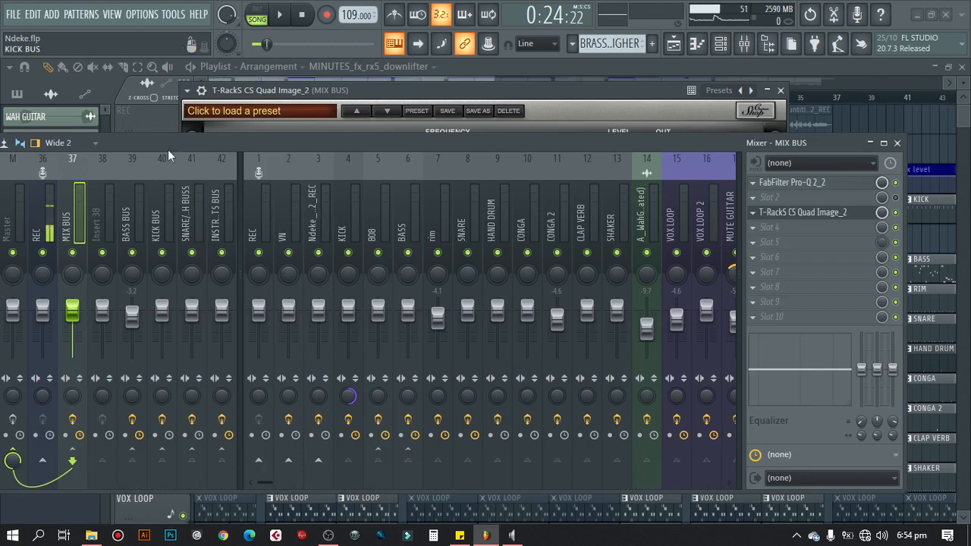
left_click_drag(168, 145, 258, 143)
left_click(112, 214)
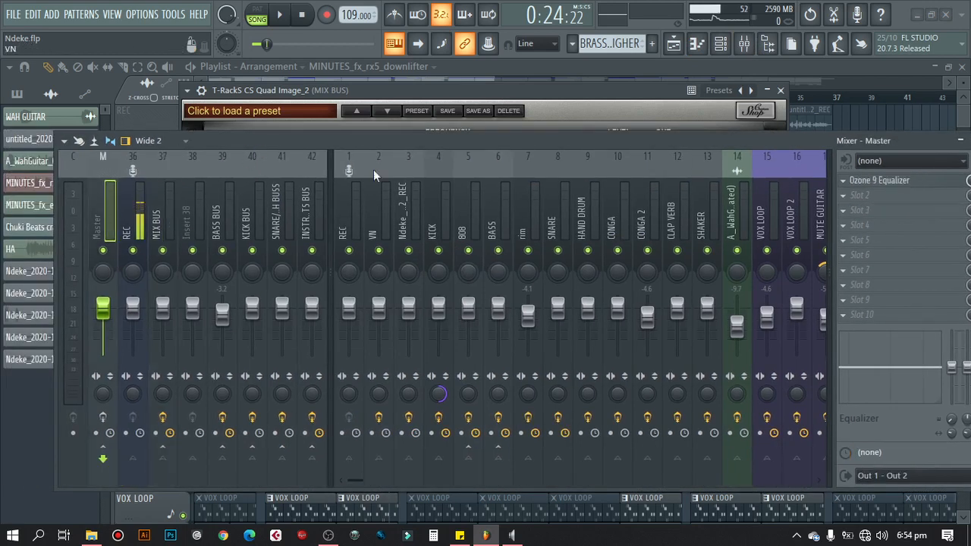
left_click_drag(374, 141, 341, 149)
key("space")
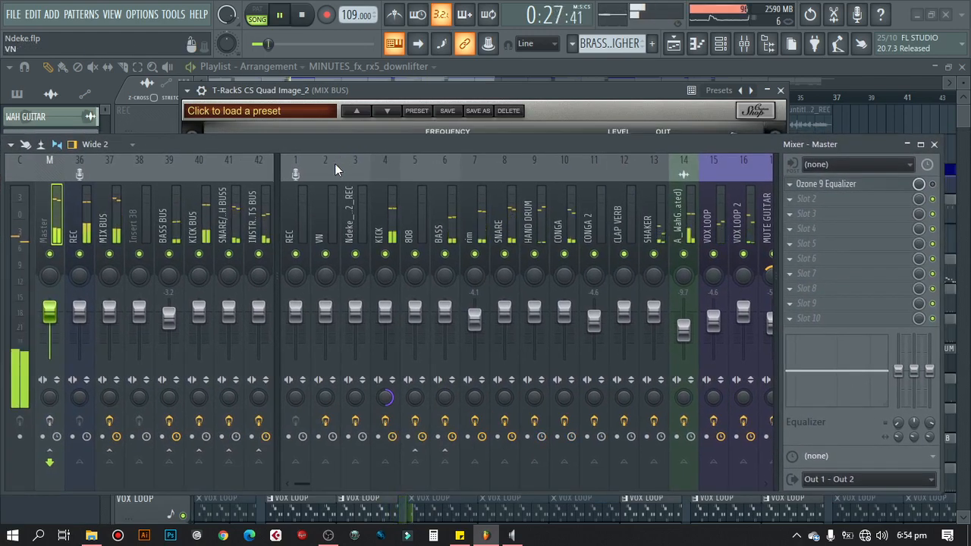
Step: Close all open windows, reopen the playlist to look over the lower tracks during playback, and stop the song
key("F12")
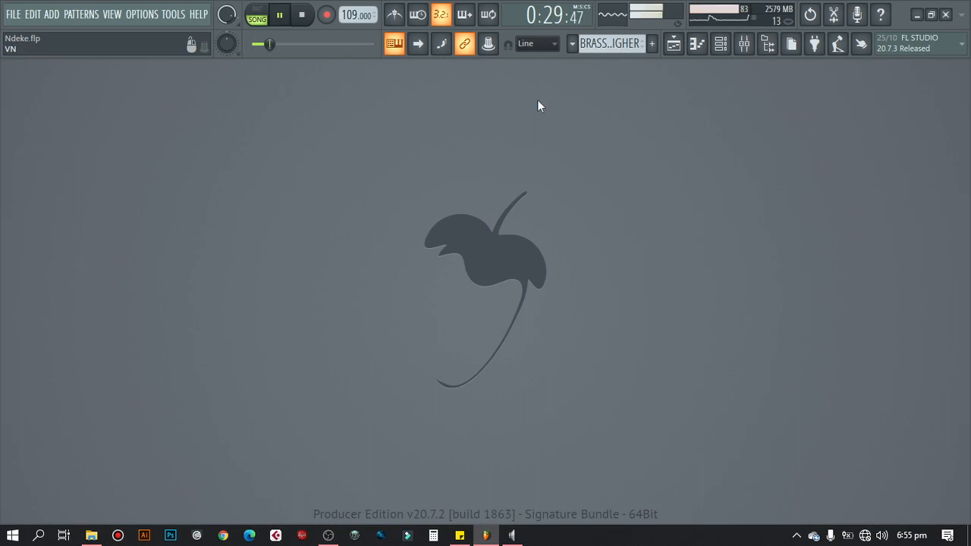
left_click(745, 43)
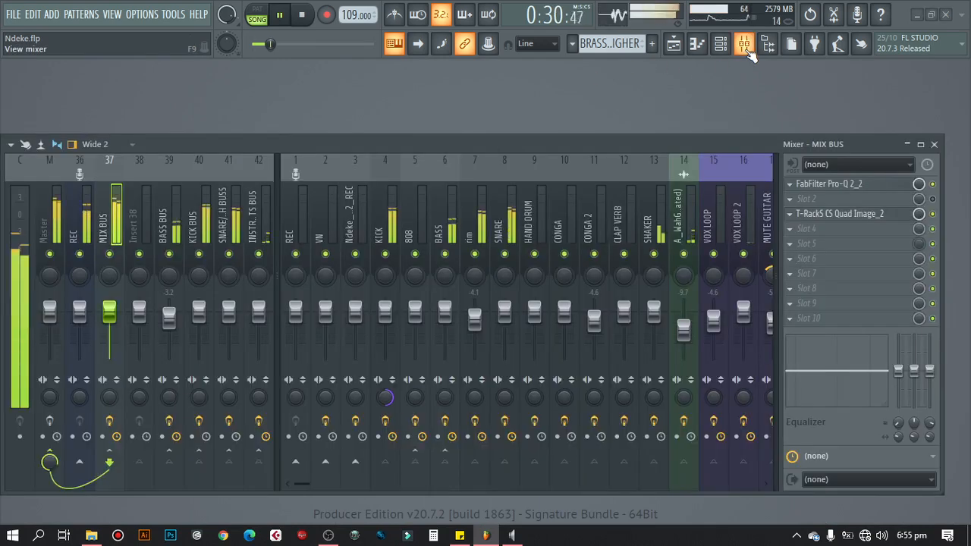
left_click(935, 145)
left_click(677, 47)
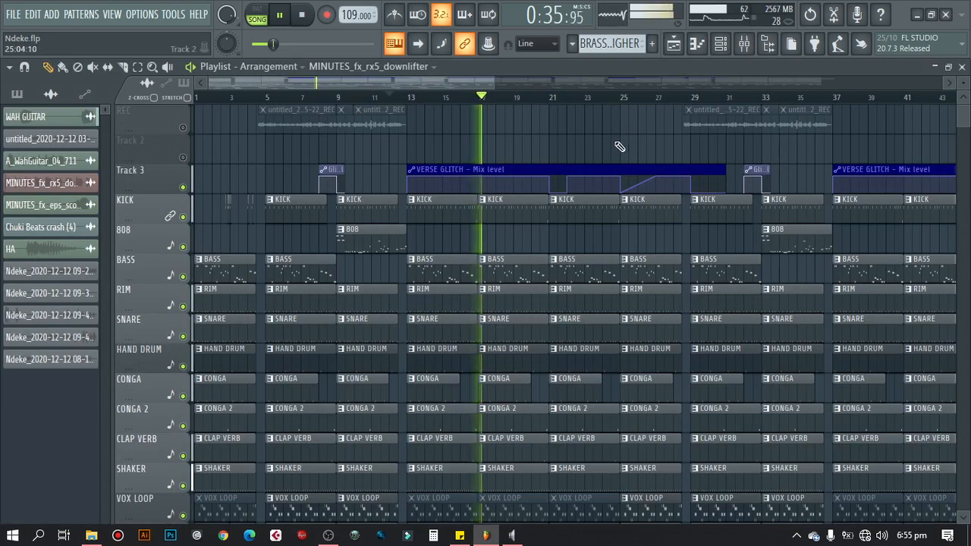
mouse_move(962, 117)
left_mouse_down()
mouse_move(963, 138)
mouse_move(962, 126)
left_mouse_up()
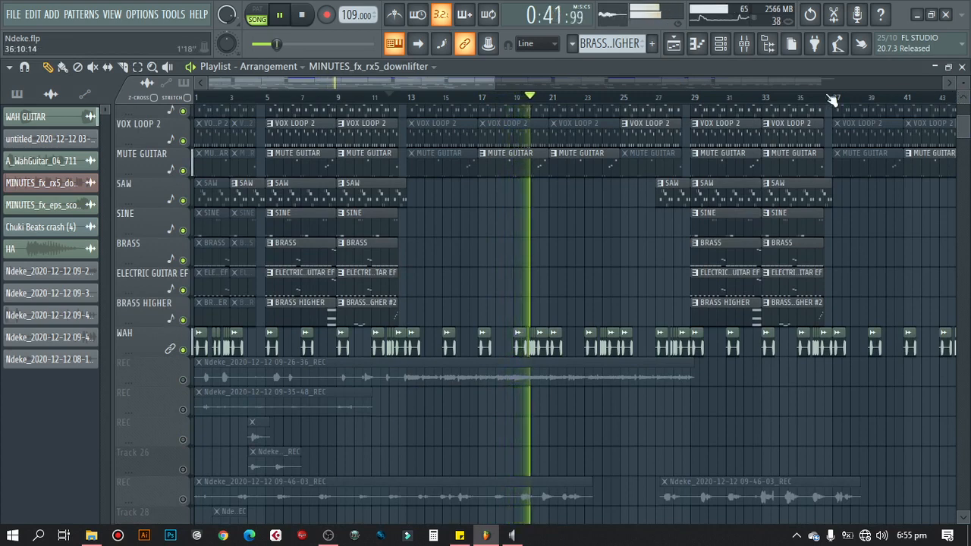
key("space")
Step: Select the mixer tracks Insert 33 to Insert 35 and dock them to the left section
left_click(743, 43)
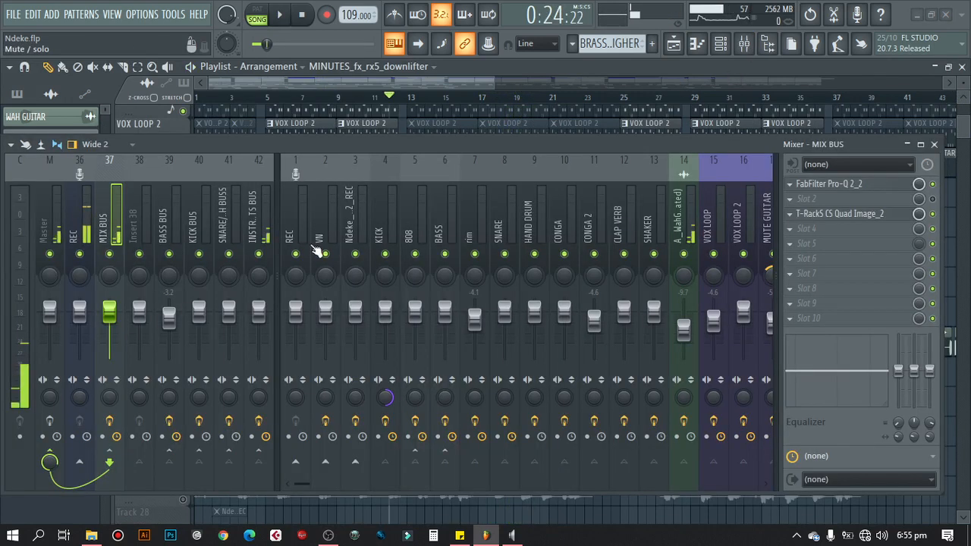
left_click_drag(302, 483, 411, 487)
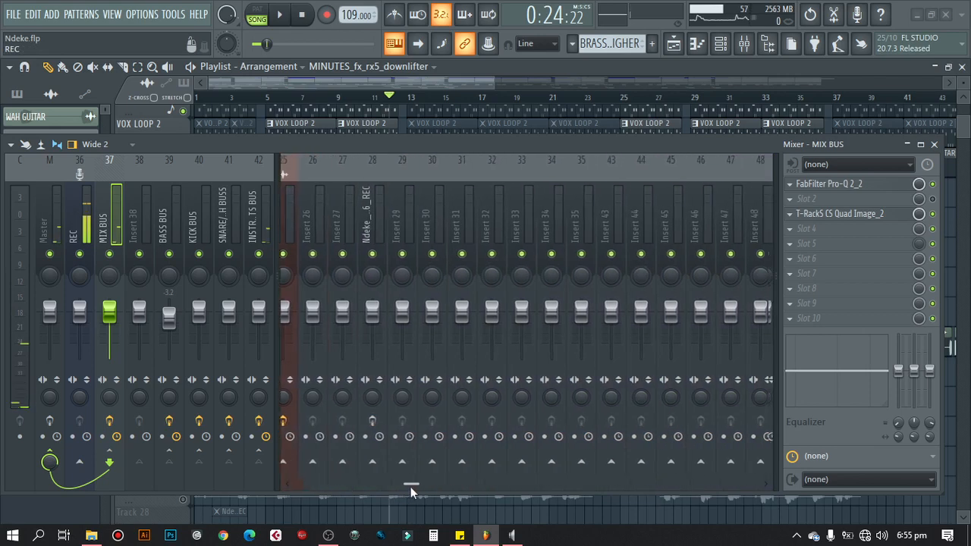
left_click(480, 230)
left_click_drag(490, 217, 552, 222)
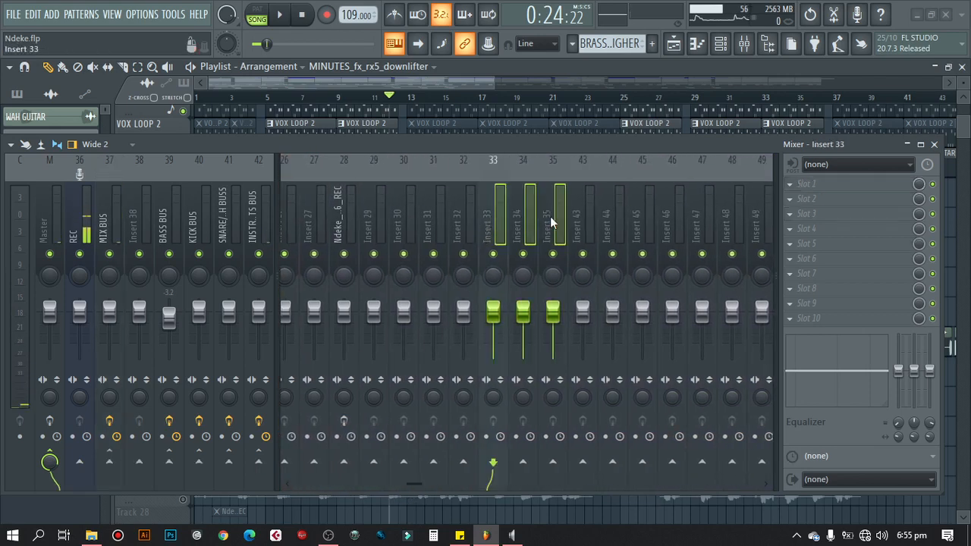
right_click(556, 216)
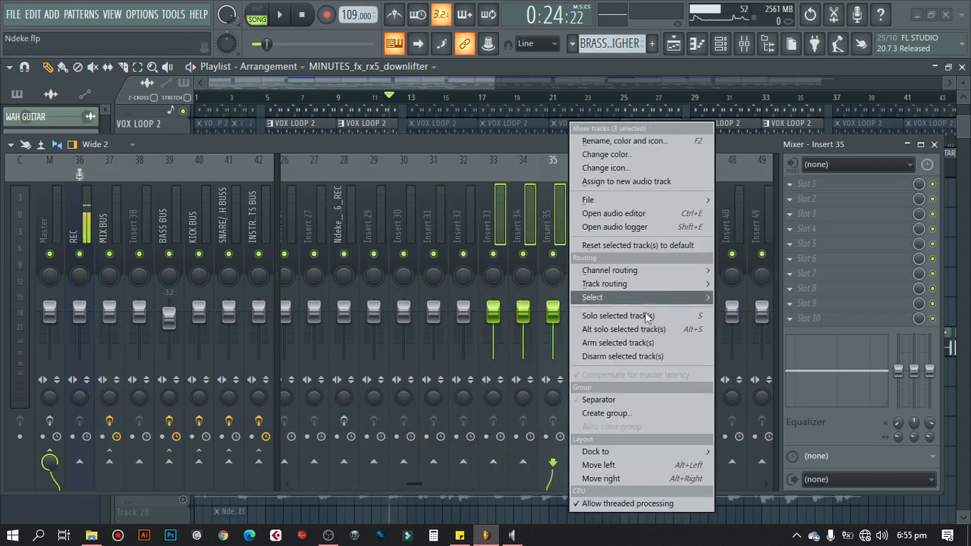
mouse_move(627, 452)
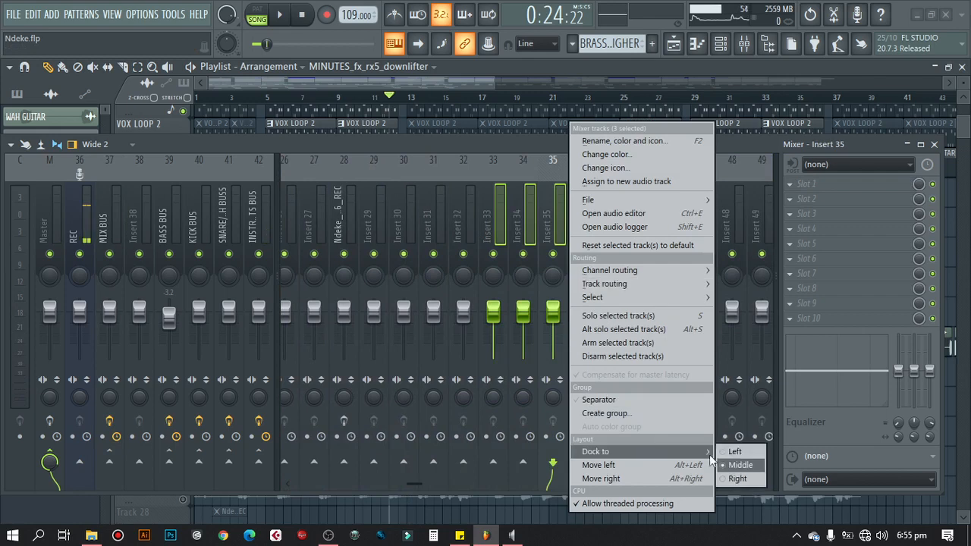
left_click(733, 453)
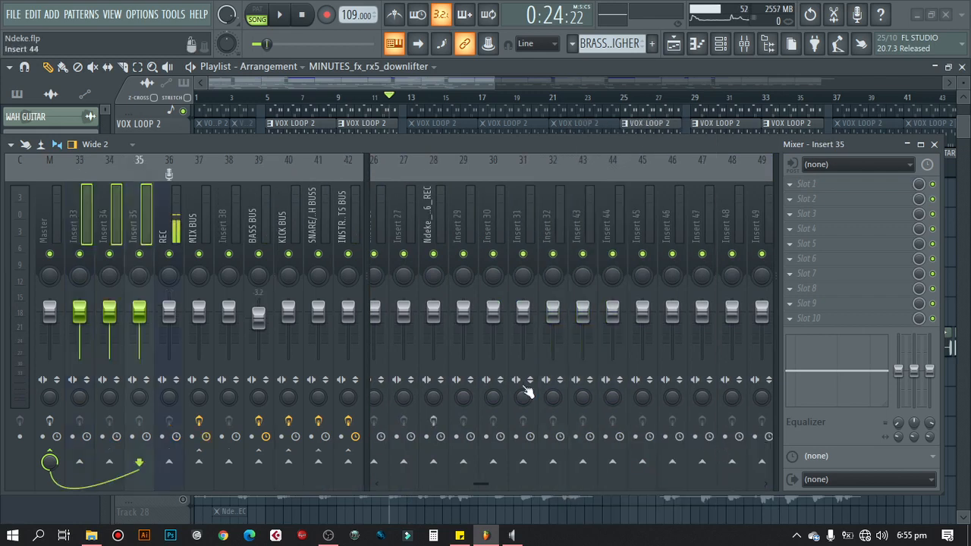
Step: Rename the mixer track Insert 34 as DRY
left_click(118, 232)
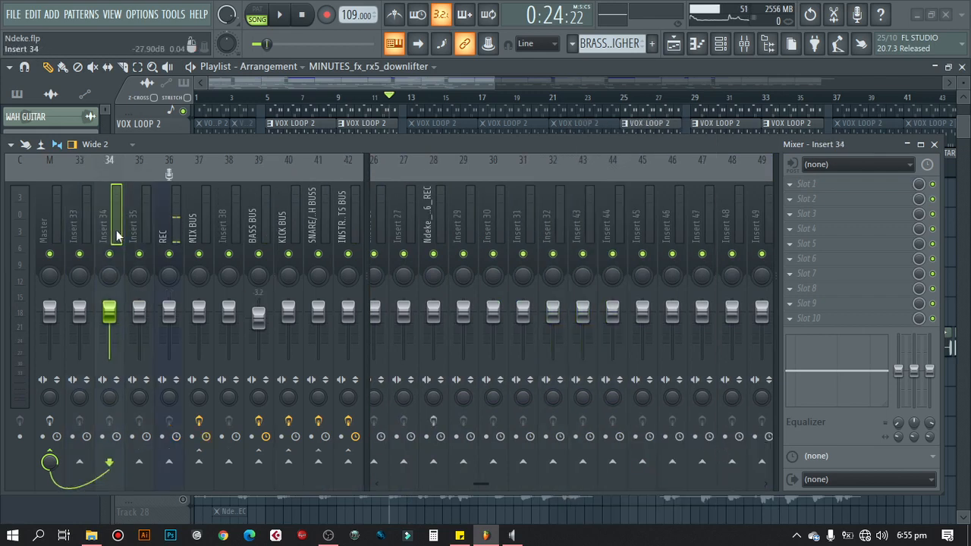
double_click(115, 231)
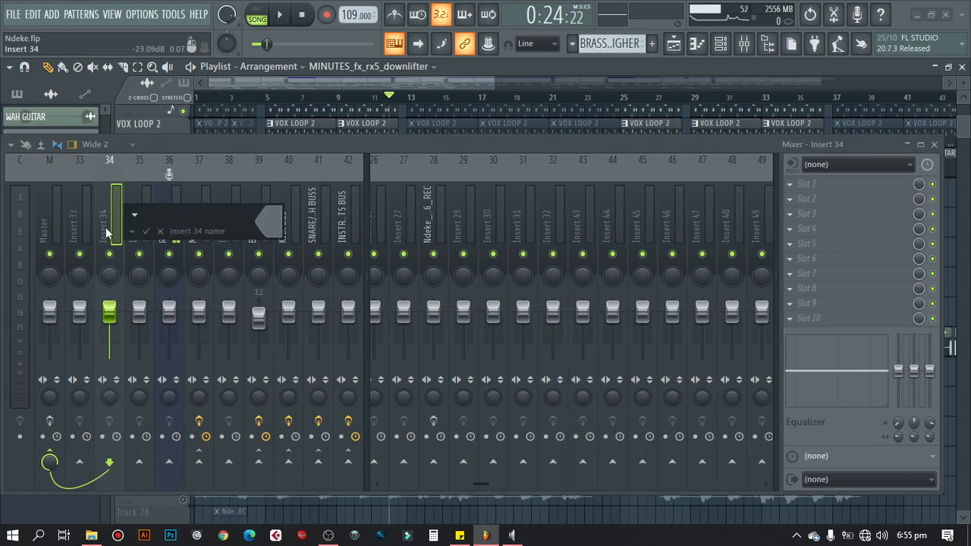
type("DRY")
key("Return")
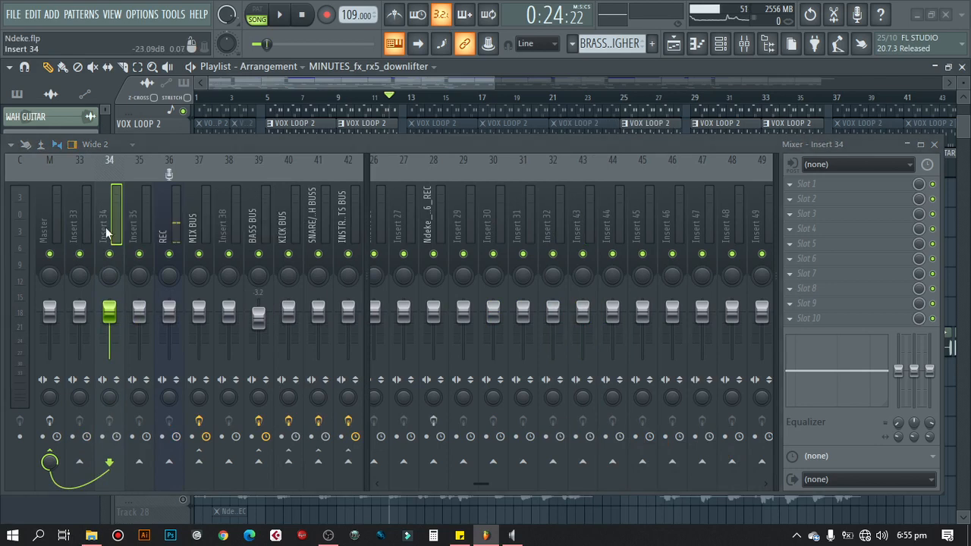
Step: Rename the mixer track Insert 35 as WET and Insert 33 as DRUMS
double_click(134, 228)
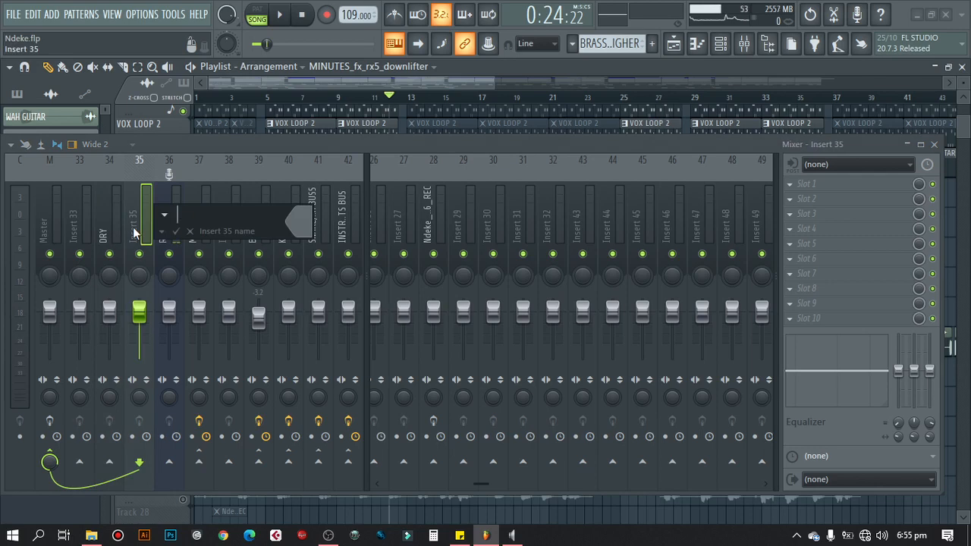
type("WET")
key("Escape")
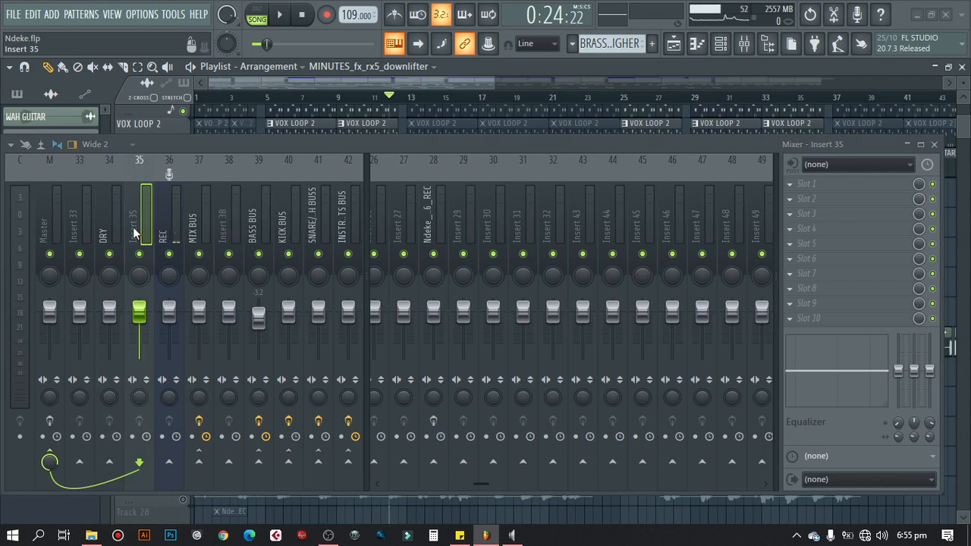
double_click(69, 214)
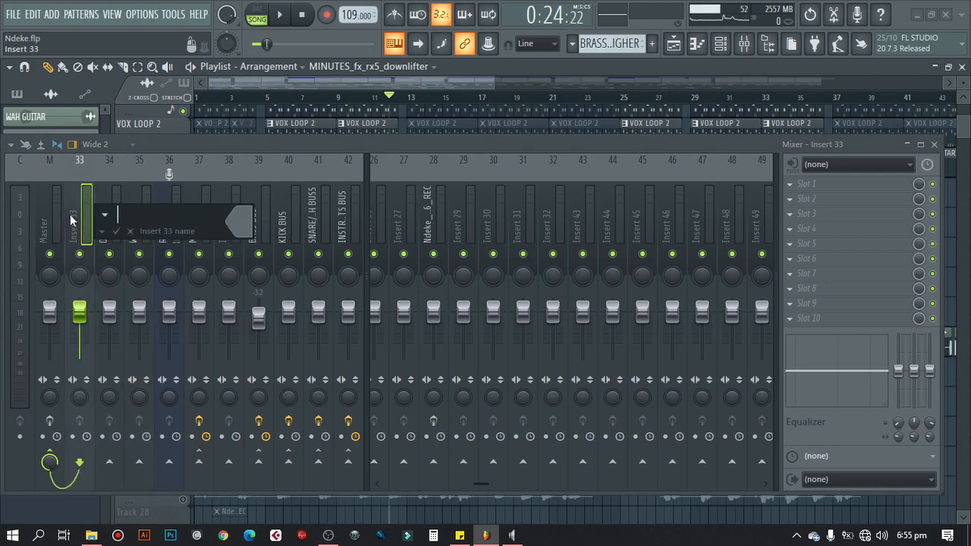
type("DRUMS")
key("Escape")
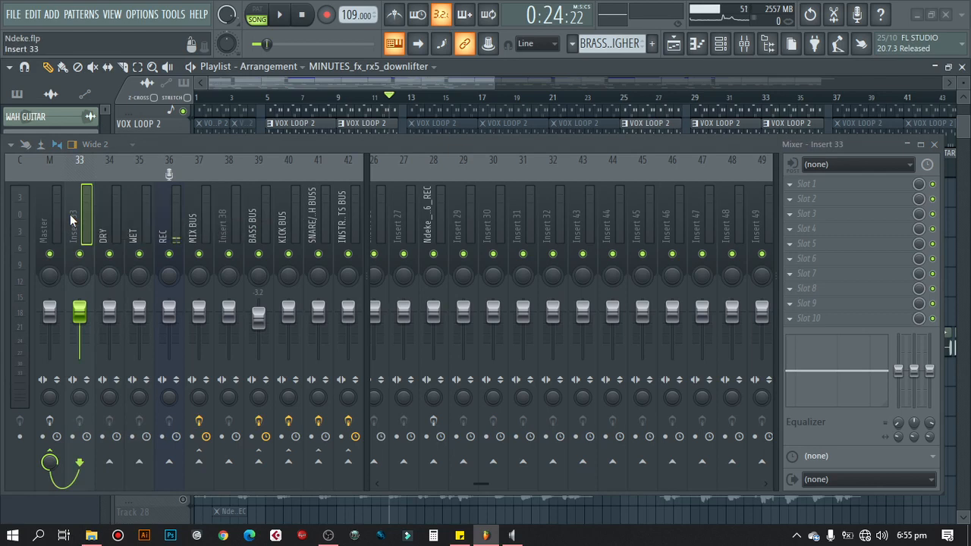
Step: Route the DRY and WET mixer tracks to the DRUMS track only
left_click(114, 233)
left_click(133, 227, "ctrl+shift")
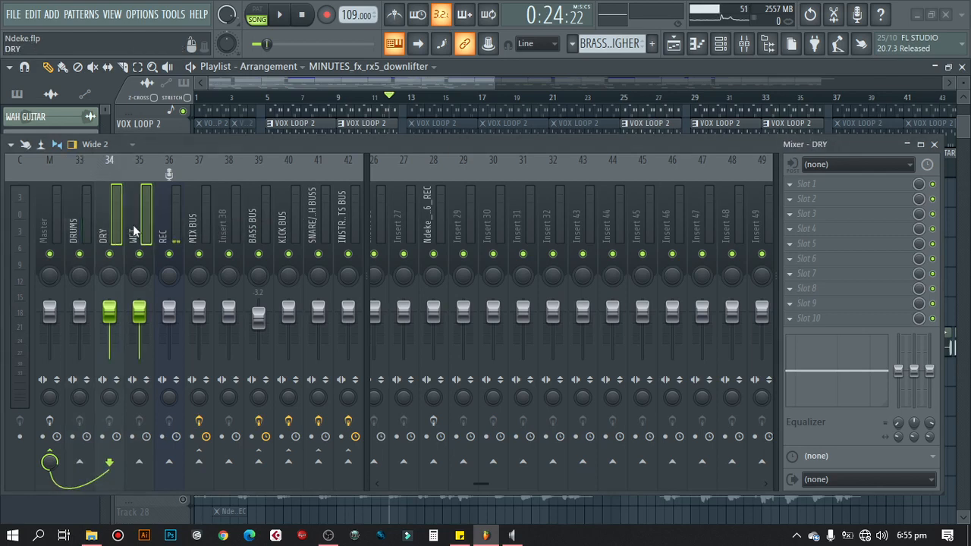
right_click(77, 458)
left_click(102, 467)
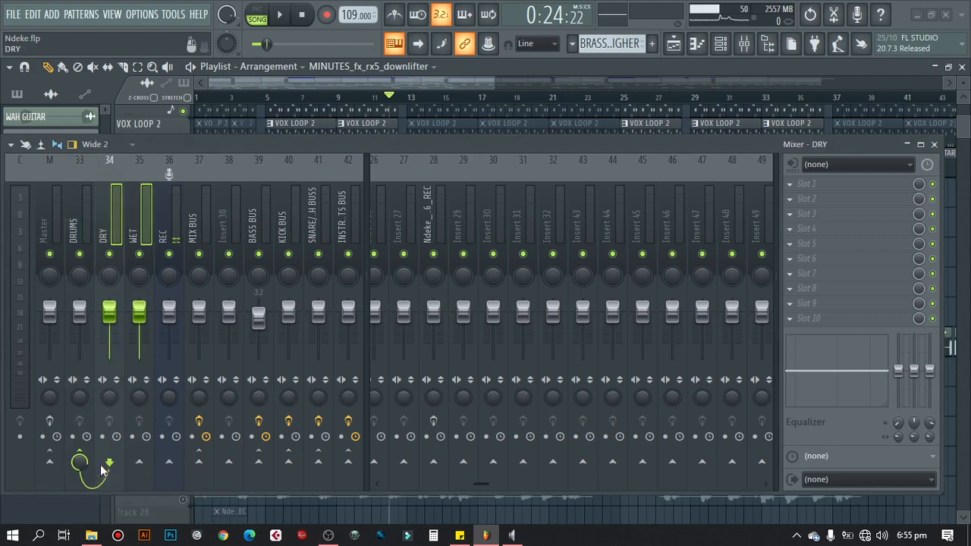
left_click(73, 224)
left_click(120, 228)
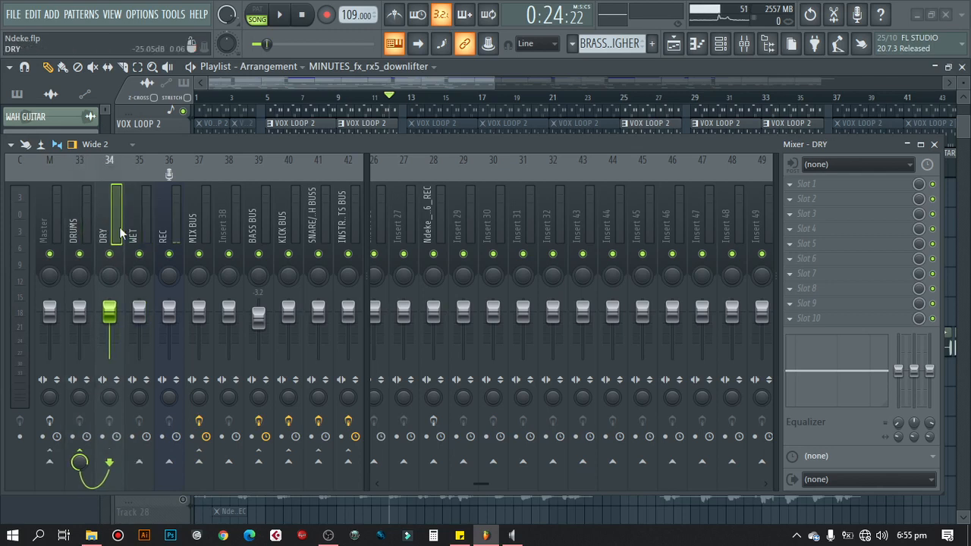
left_click(132, 227)
left_click(101, 218)
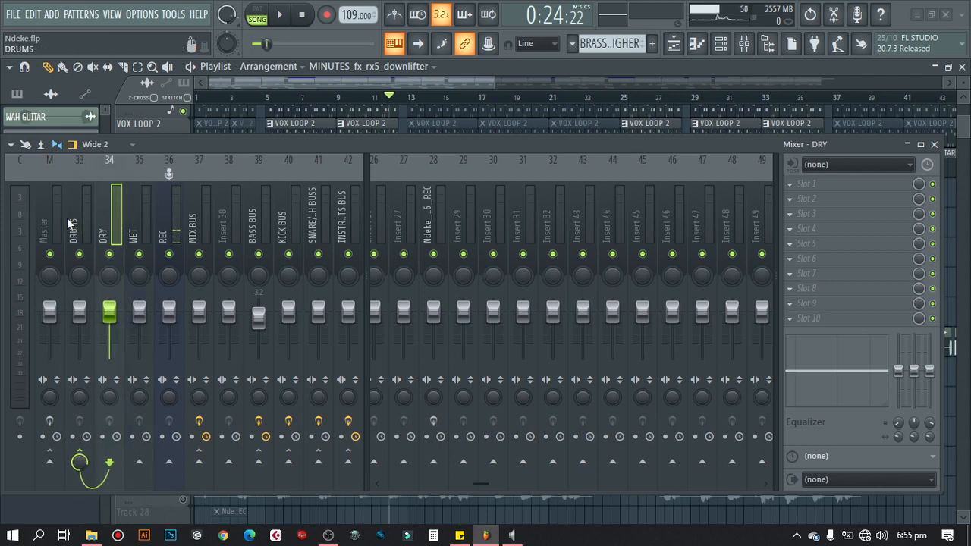
Step: Load FabFilter Pro-C 2 in the first effect slot of DRY and apply its drum preset Parallel Compression
left_click(67, 218)
left_click(123, 225)
left_click(792, 184)
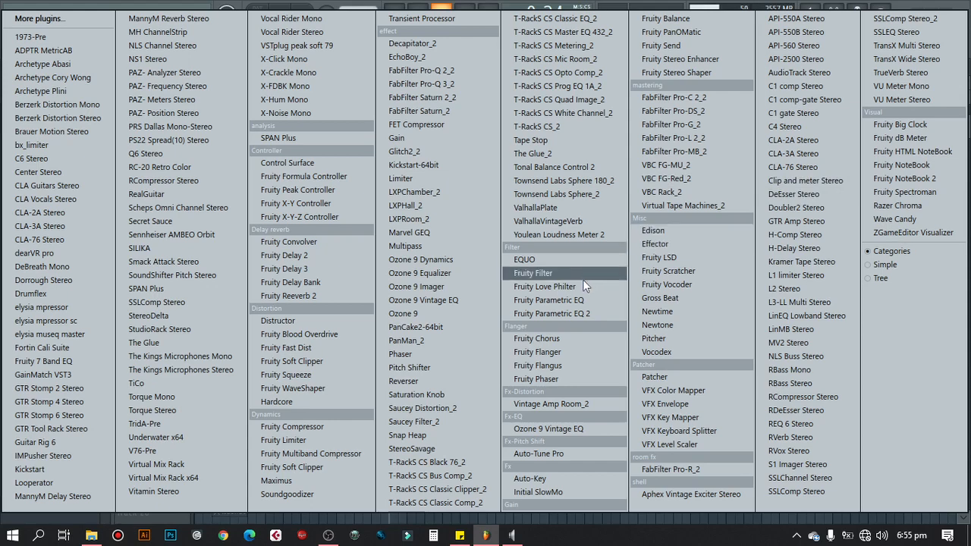
left_click(697, 97)
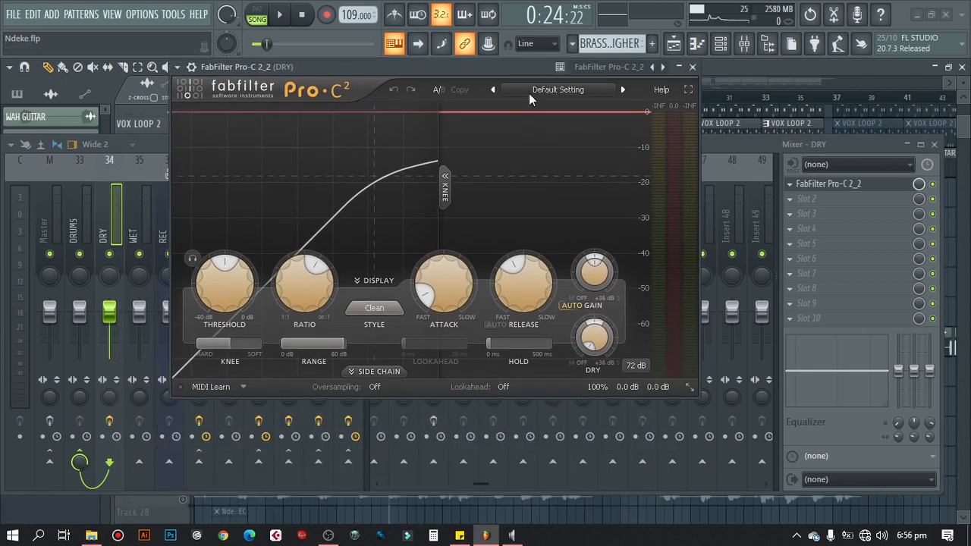
left_click(547, 93)
mouse_move(567, 126)
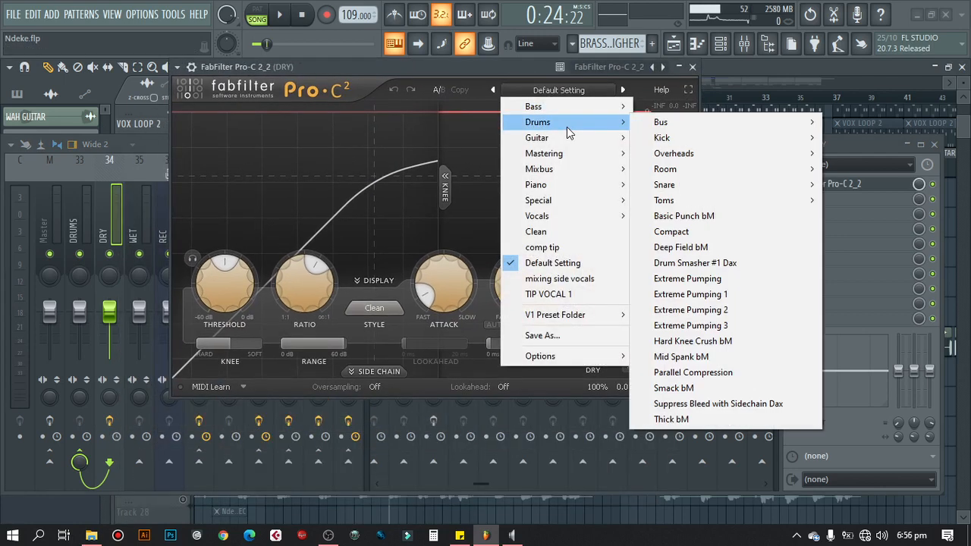
left_click(721, 379)
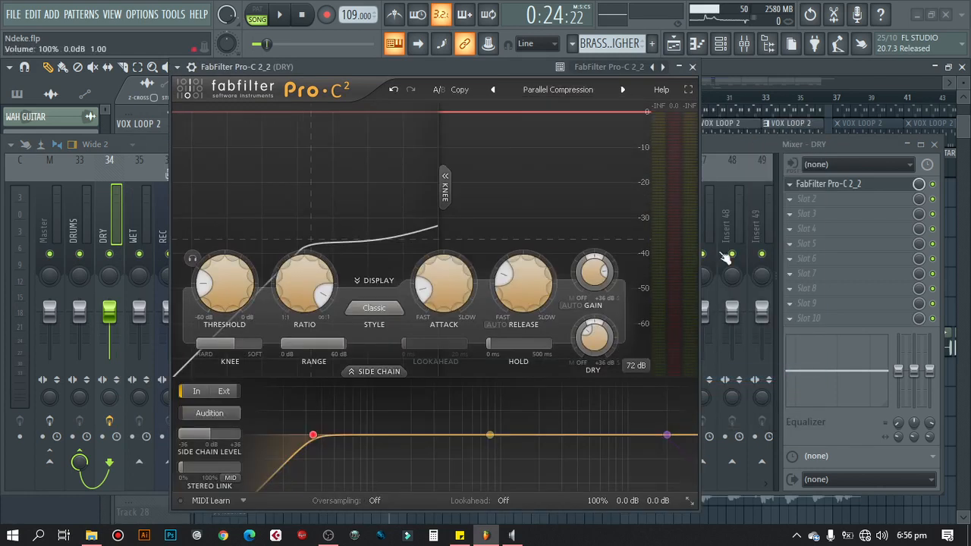
left_click(692, 67)
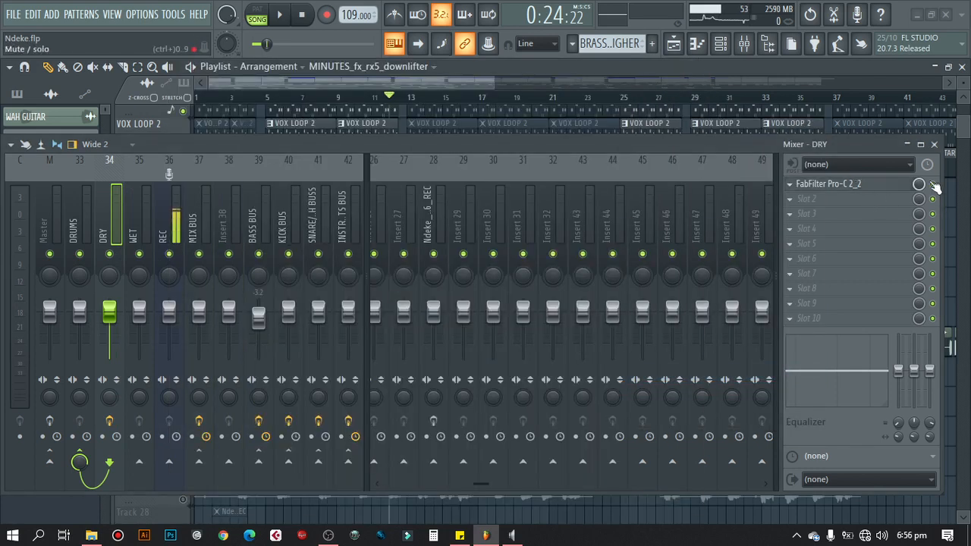
Step: Disable the compressor on the DRY track and copy it with its Parallel Compression preset to the WET track
left_click(790, 184)
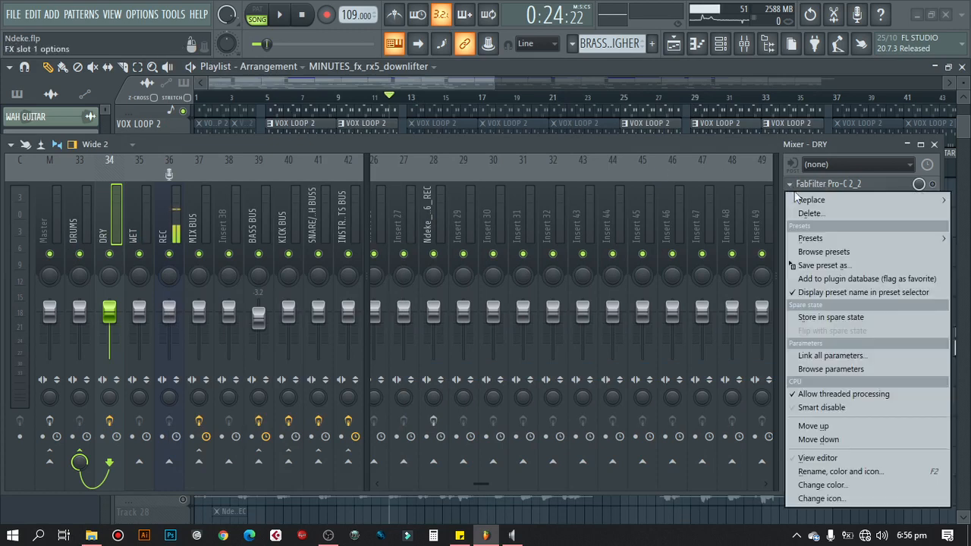
left_click_drag(827, 266, 388, 283)
left_click_drag(143, 196, 135, 200)
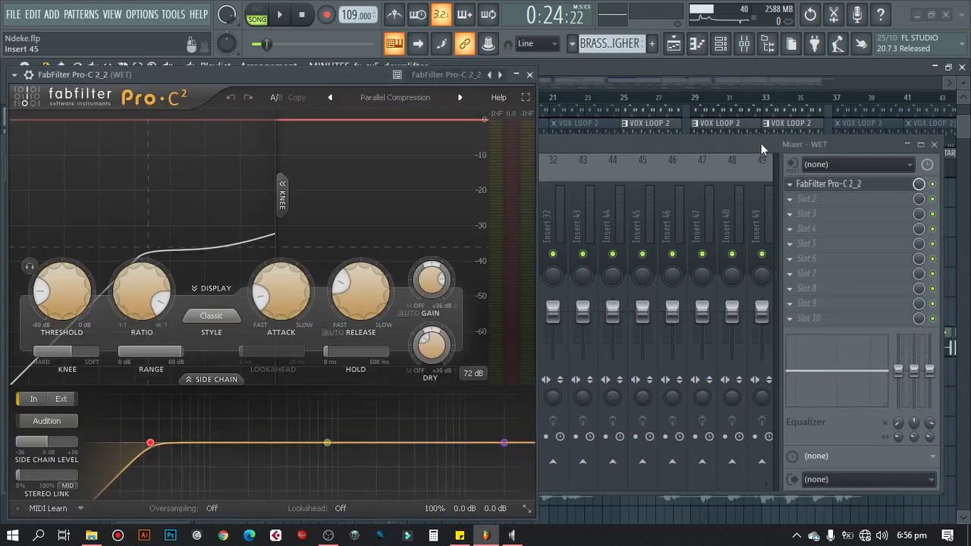
left_click_drag(274, 80, 575, 73)
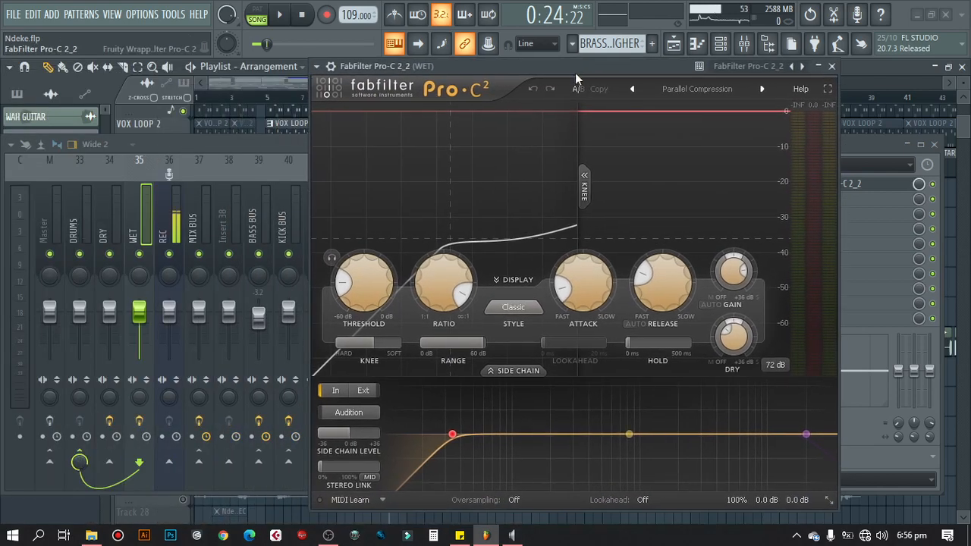
left_click(832, 66)
Step: Raise the mixer window and reorder the tracks so that MIX BUS sits directly after Master
left_click(114, 228)
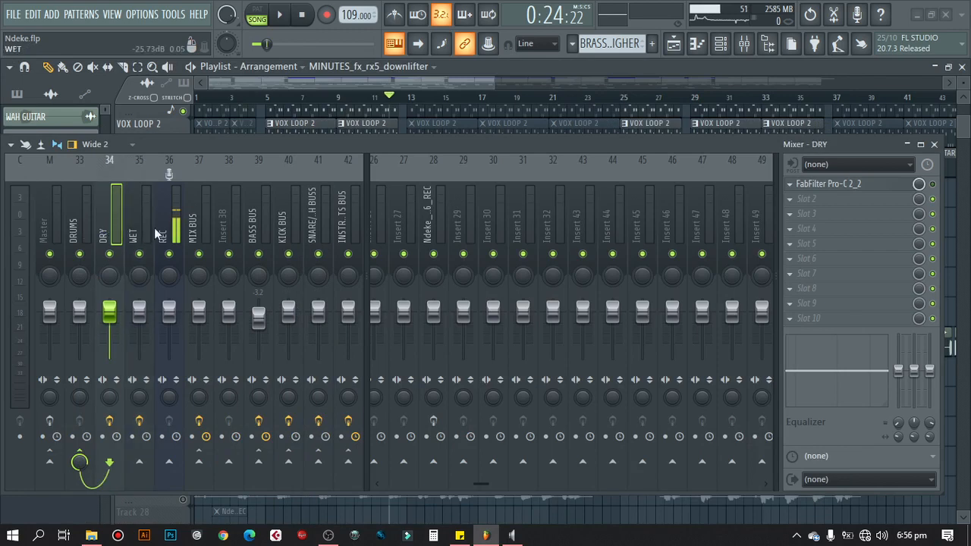
left_click(320, 224)
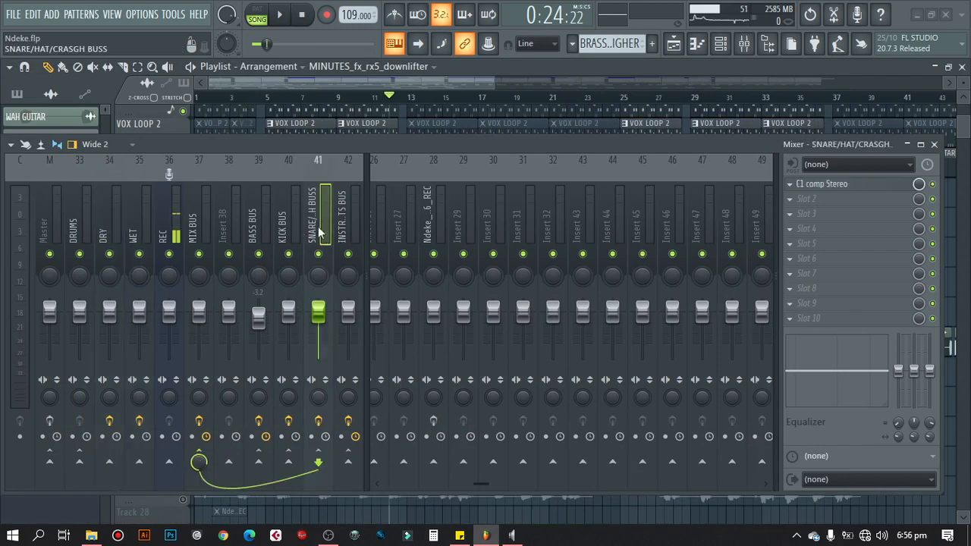
left_click_drag(333, 144, 370, 37)
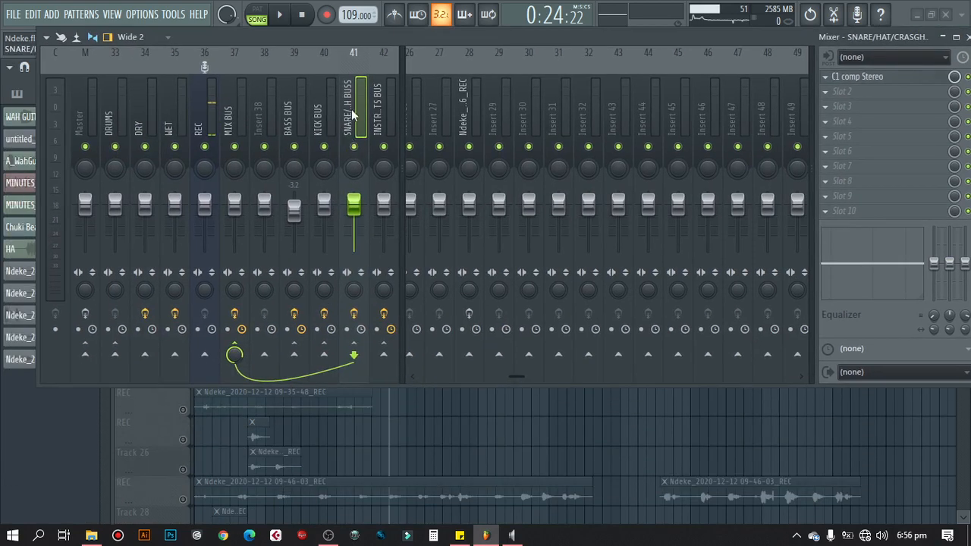
left_click(233, 116)
key("alt+Left")
key("alt+Left")
key("alt+Left")
key("alt+Left")
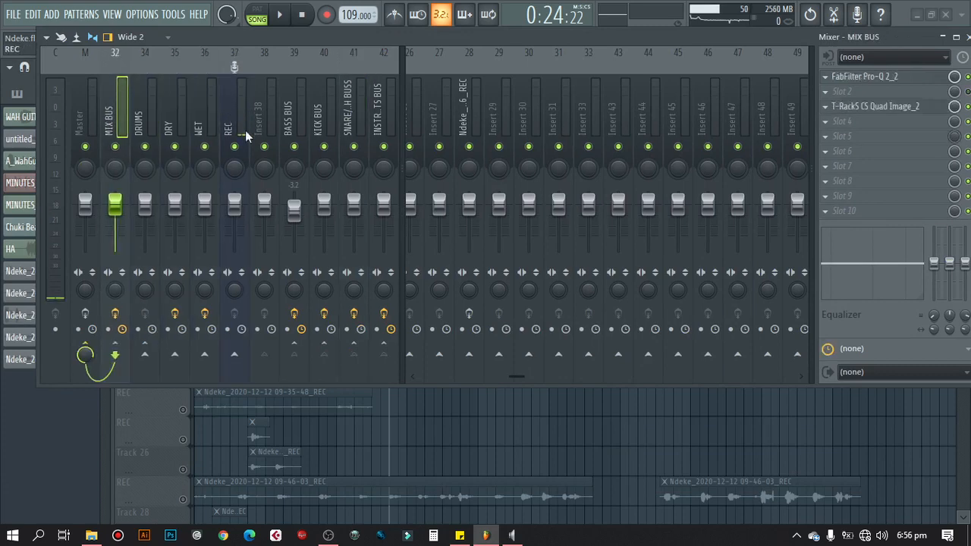
Step: Route the SNARE/HAT/CRASGH BUSS track to WET and DRY instead of MIX BUS
left_click(357, 140)
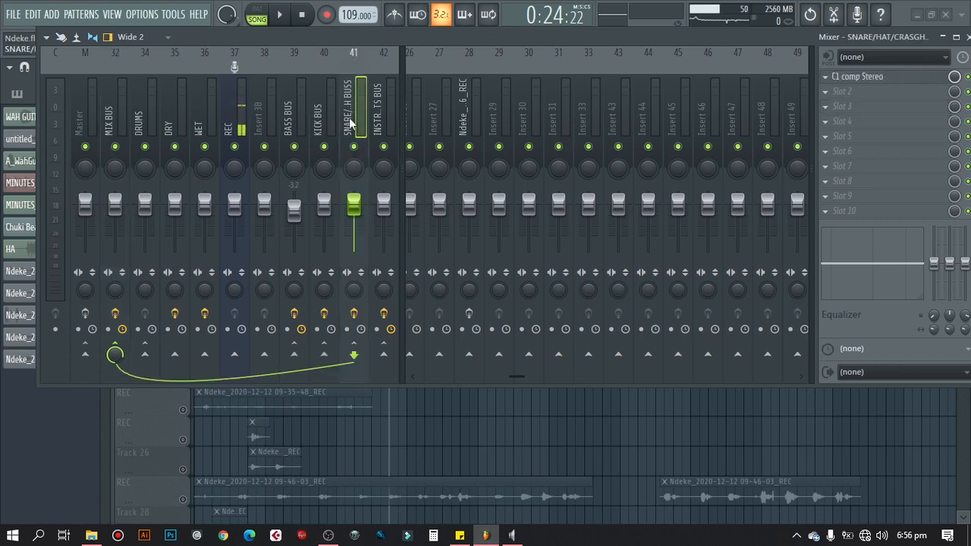
right_click(205, 358)
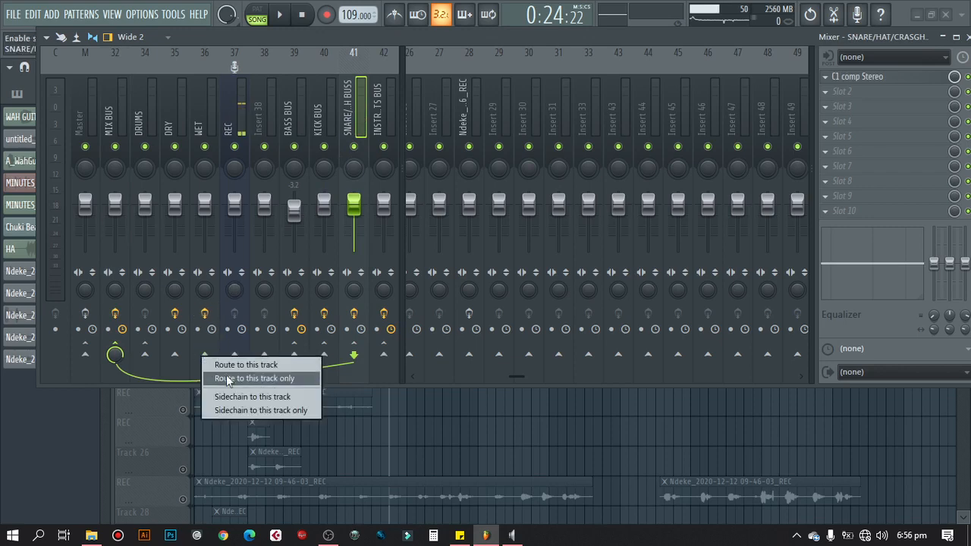
left_click(227, 379)
right_click(181, 355)
left_click(197, 365)
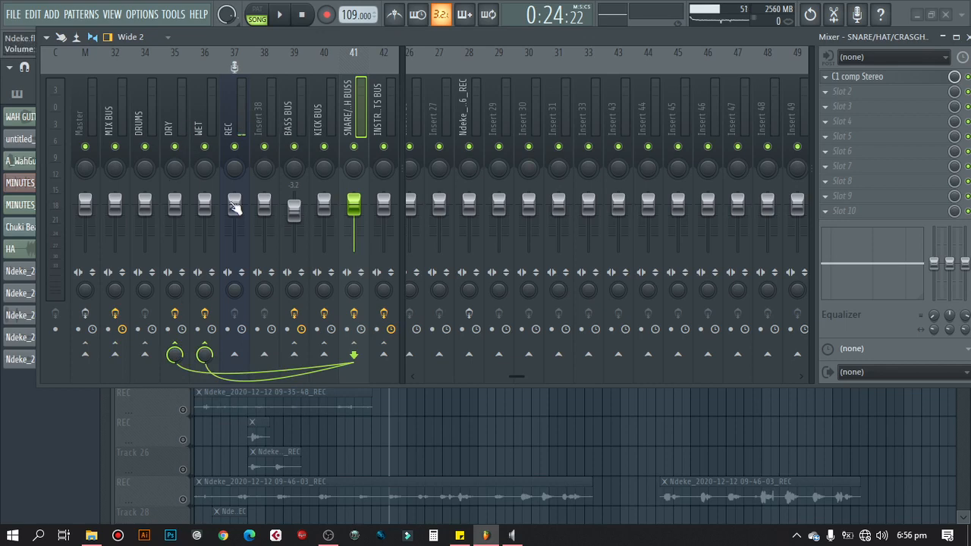
Step: Blend in the WET track while playing the song, starting from a fully lowered fader and settling at -13.7 dB
left_click_drag(205, 204, 204, 251)
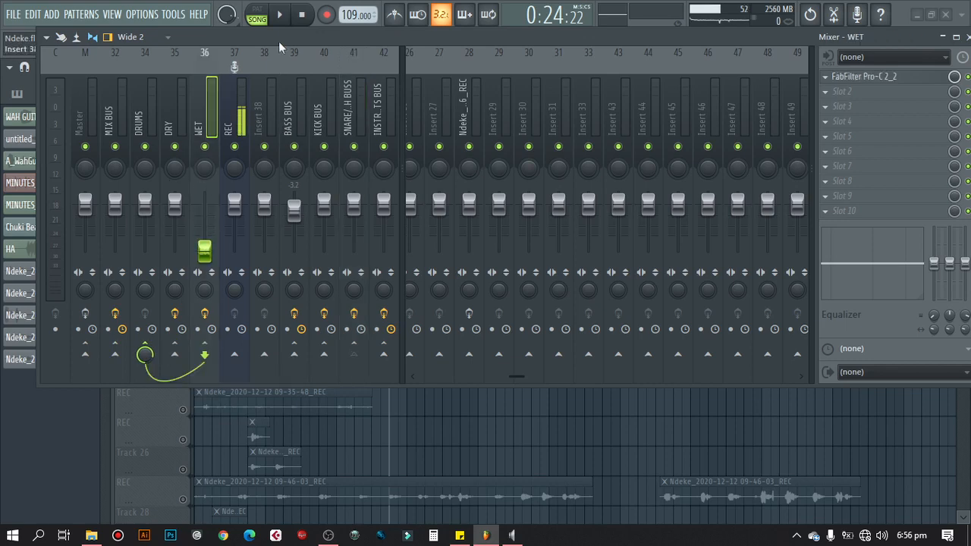
left_click(284, 23)
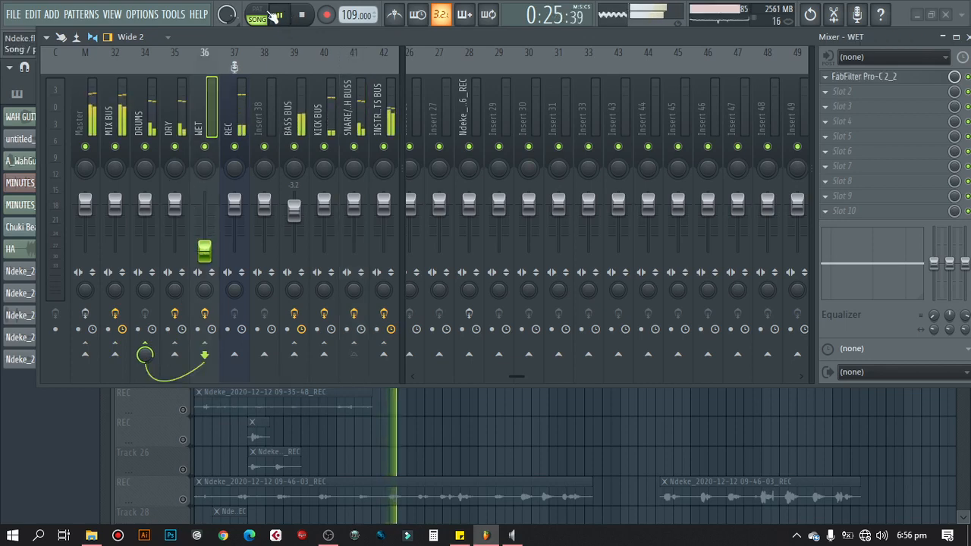
left_click(303, 25)
mouse_move(204, 250)
left_mouse_down()
mouse_move(204, 229)
mouse_move(204, 250)
left_mouse_up()
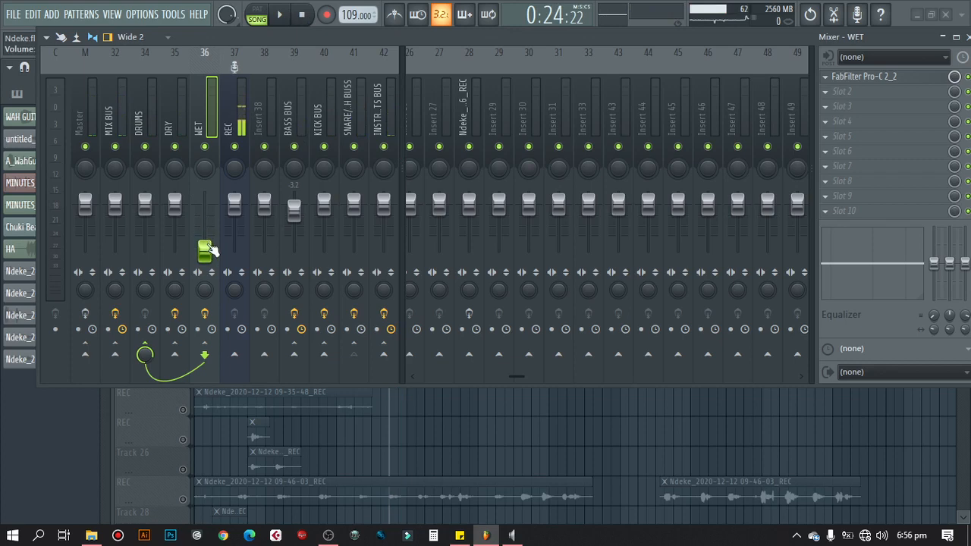
left_click(280, 15)
left_click(354, 104)
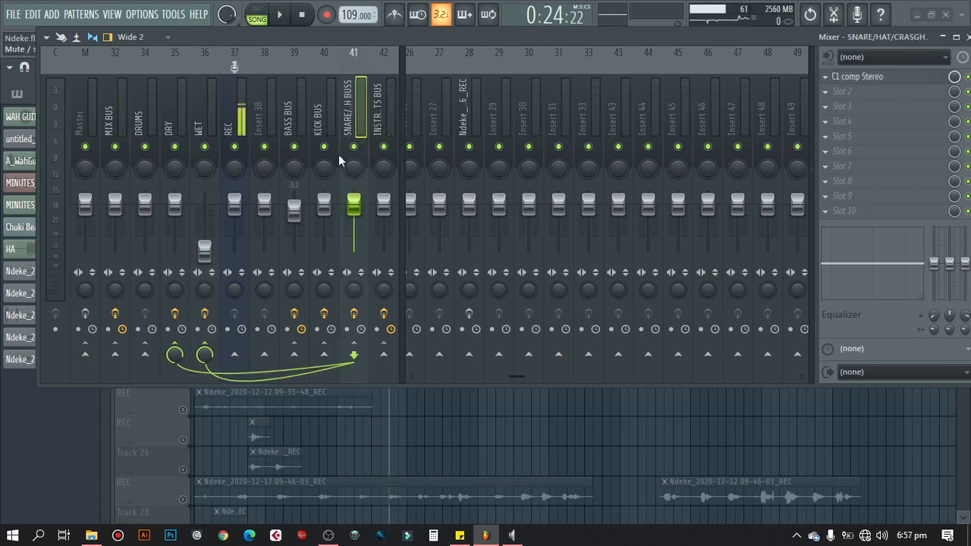
left_click_drag(217, 254, 219, 223)
key("space")
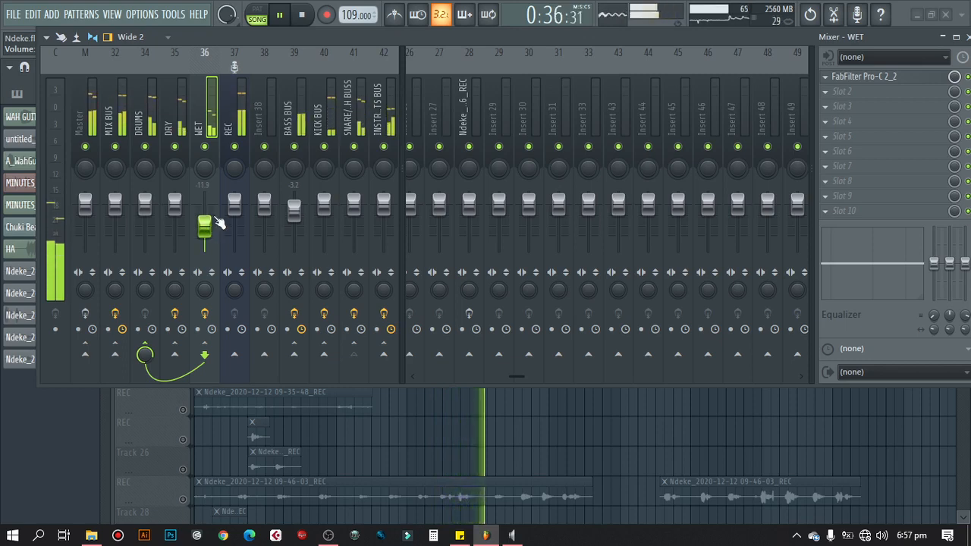
left_click_drag(219, 224, 214, 235)
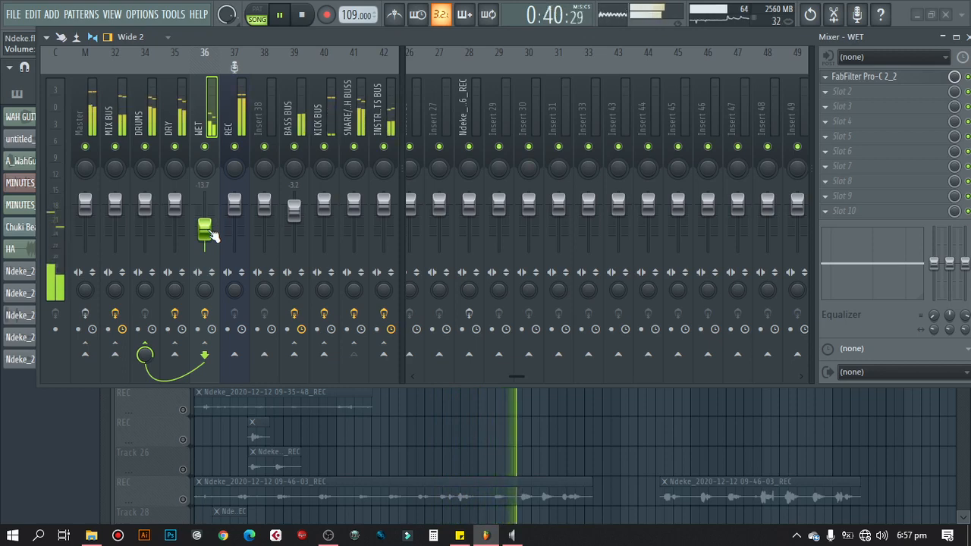
key("space")
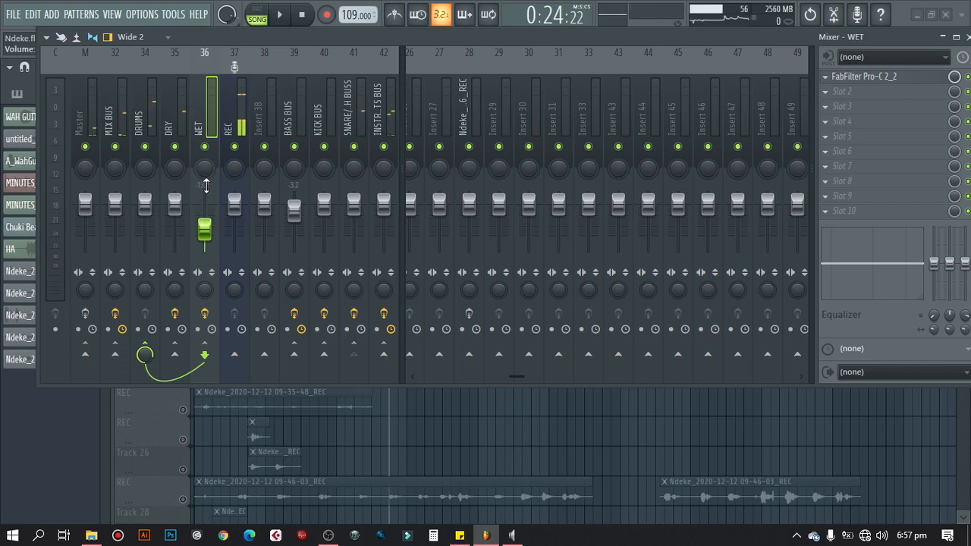
Step: Play the song and look over the levels of the individual instrument tracks in the mixer
left_click(280, 15)
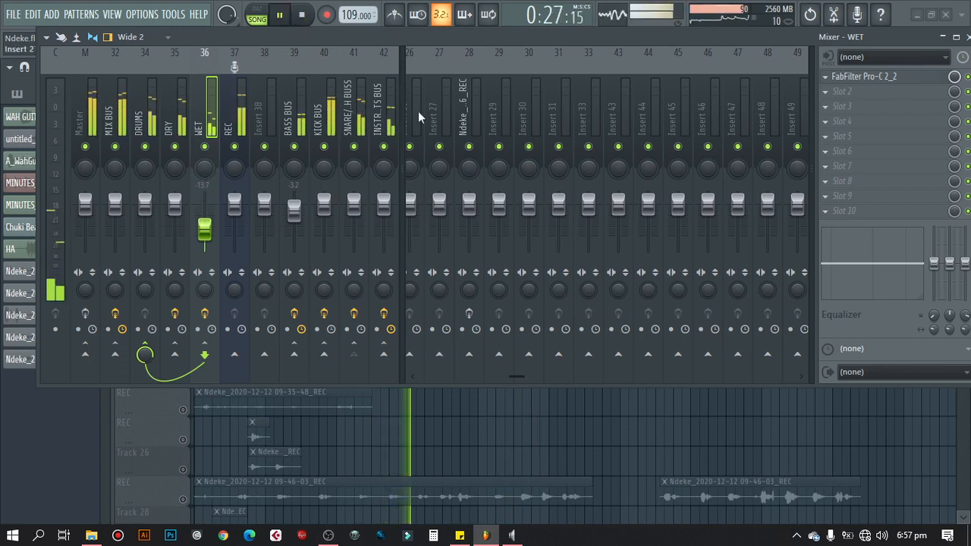
left_click_drag(402, 113, 44, 144)
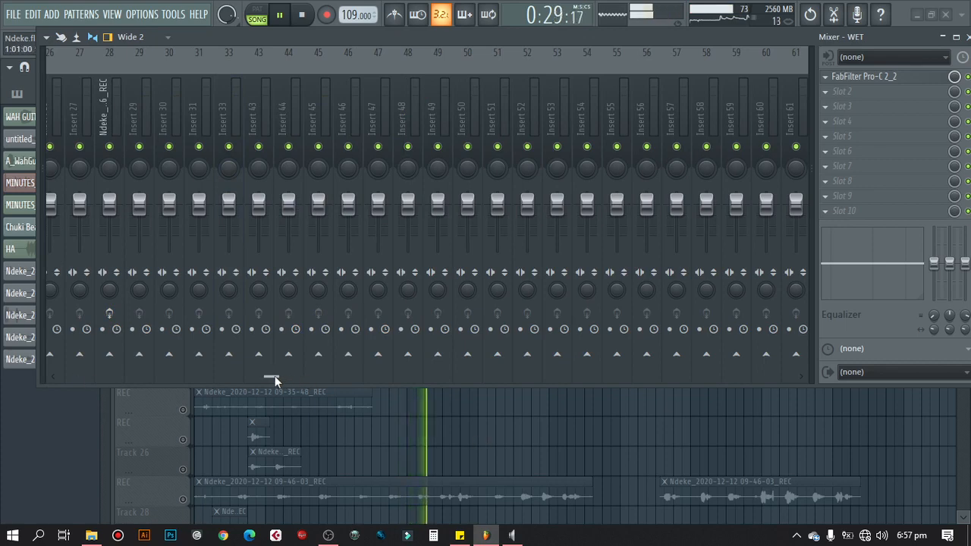
left_click_drag(275, 375, 70, 375)
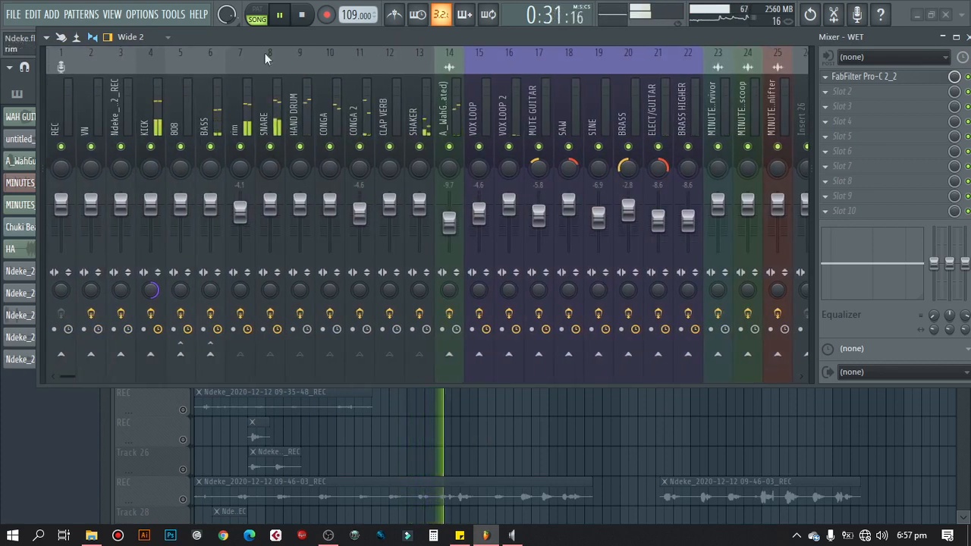
left_click_drag(615, 36, 596, 79)
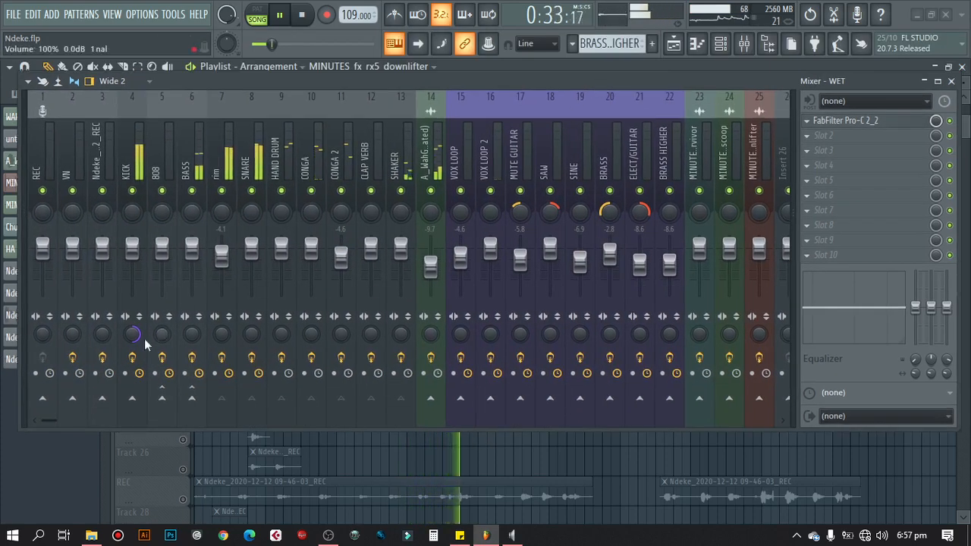
left_click_drag(48, 421, 150, 420)
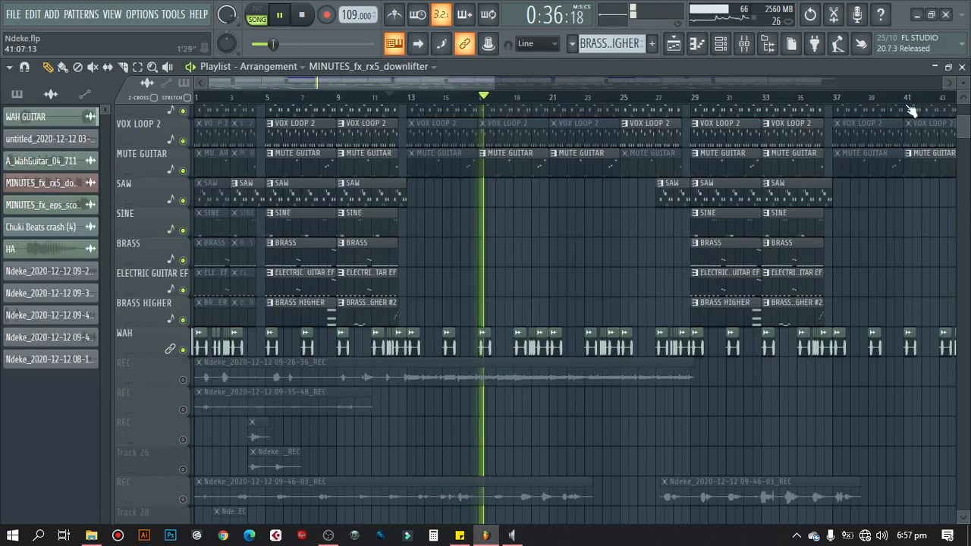
Step: Unmute the first REC track in the playlist while the song plays
left_click(952, 81)
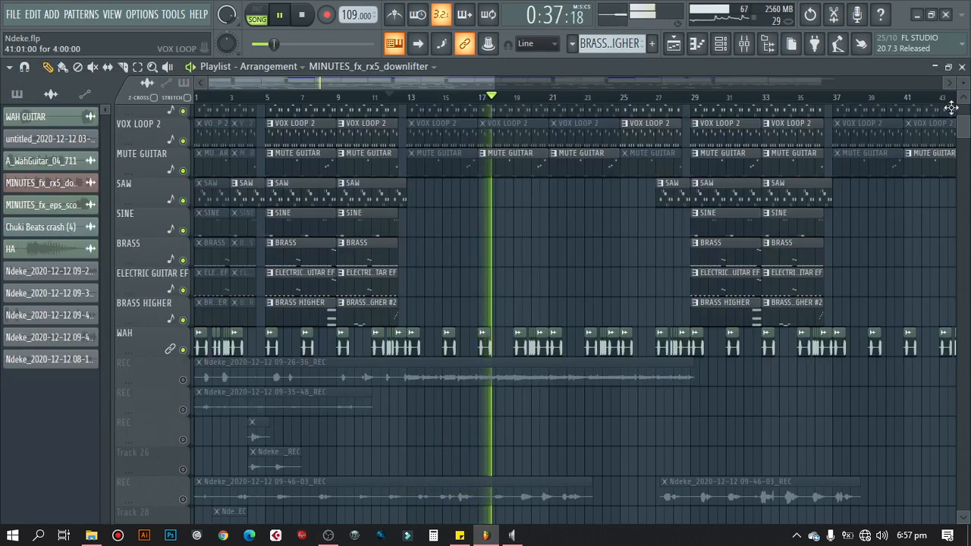
mouse_move(964, 83)
left_mouse_down()
mouse_move(962, 155)
mouse_move(969, 129)
mouse_move(959, 80)
left_mouse_up()
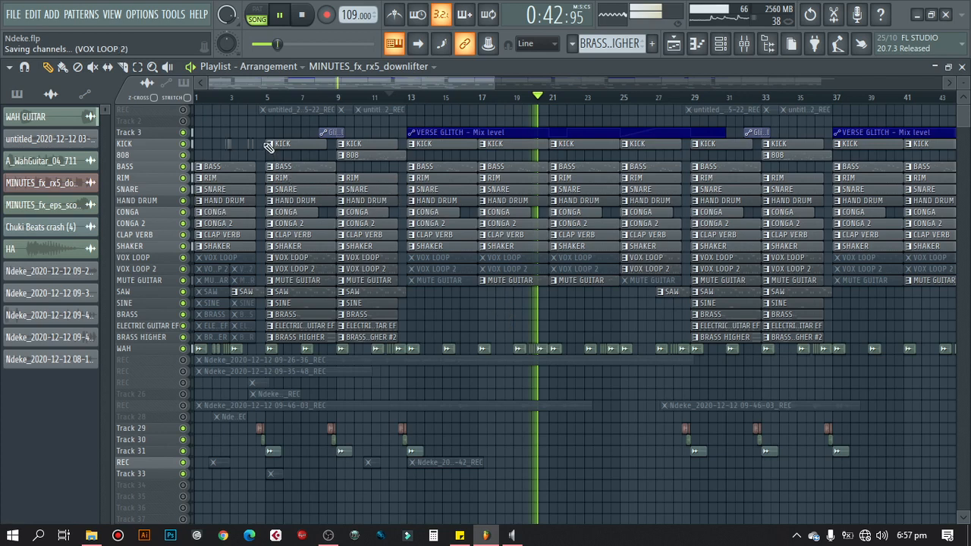
left_click(183, 110)
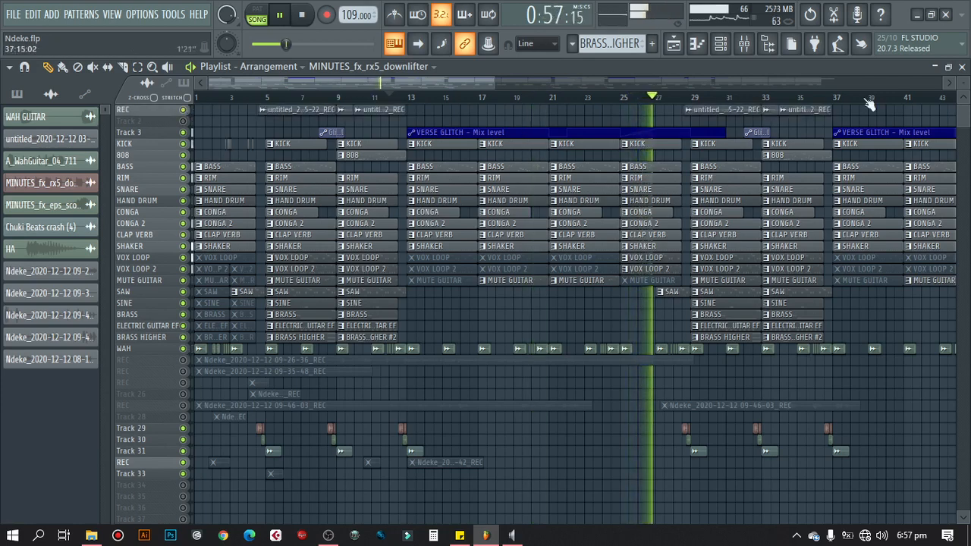
scroll(966, 82, "up", 3)
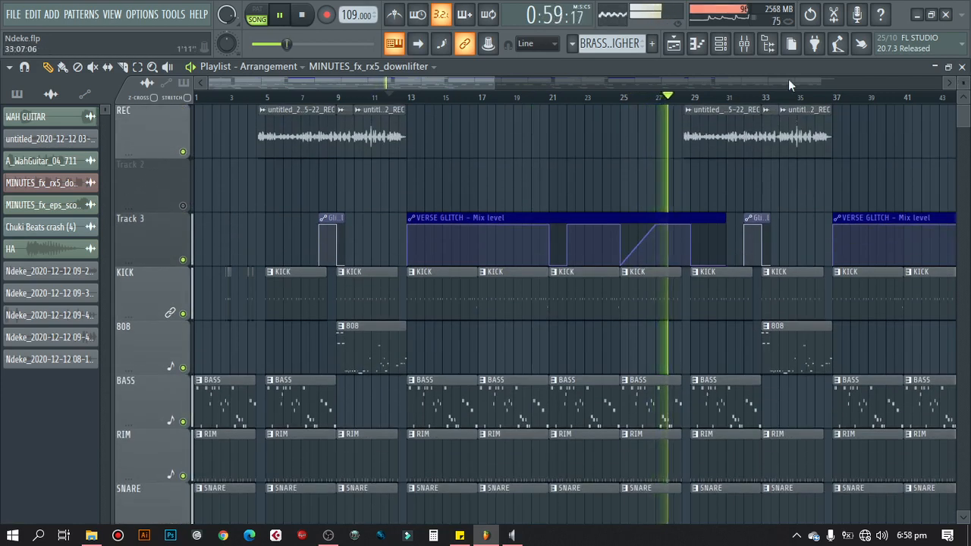
left_click(917, 15)
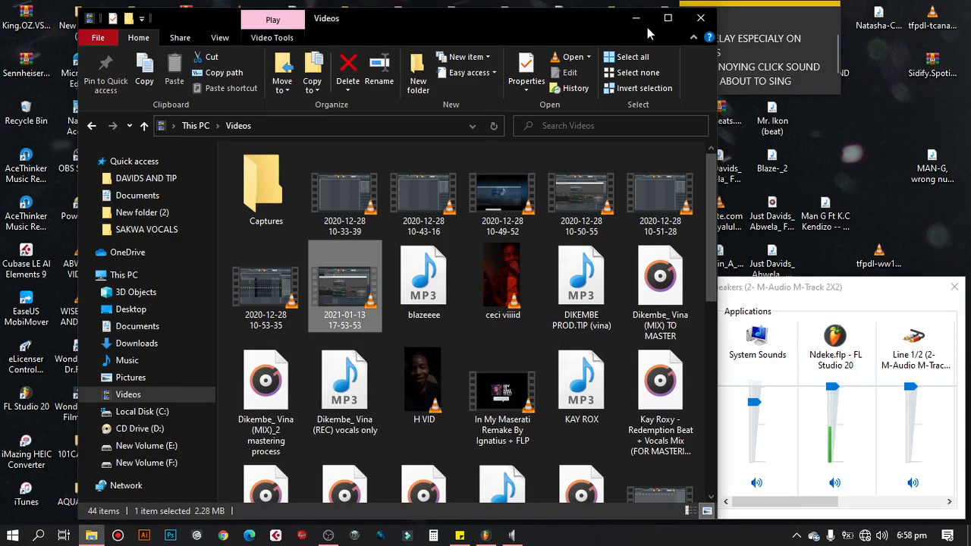
left_click(636, 18)
left_click(862, 148)
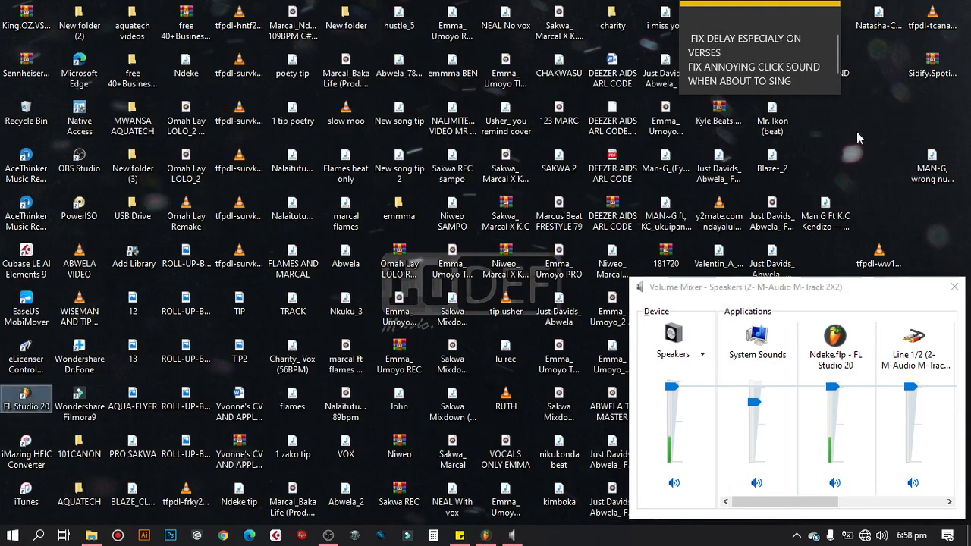
double_click(800, 138)
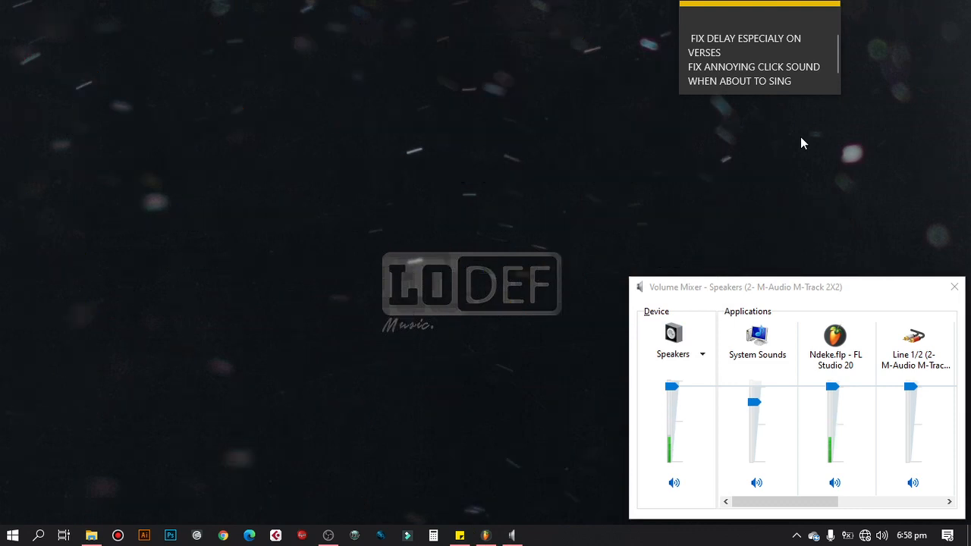
double_click(802, 138)
double_click(802, 138)
double_click(802, 143)
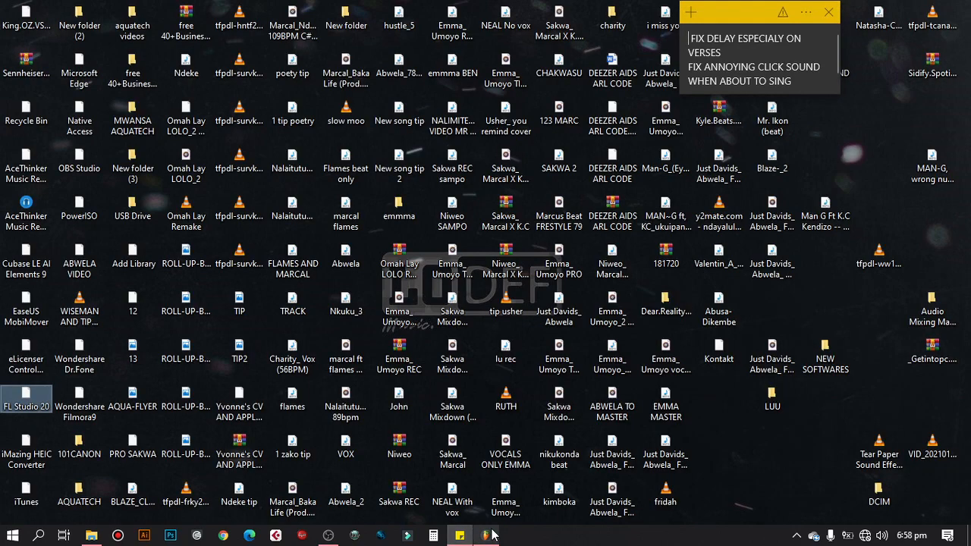
mouse_move(492, 536)
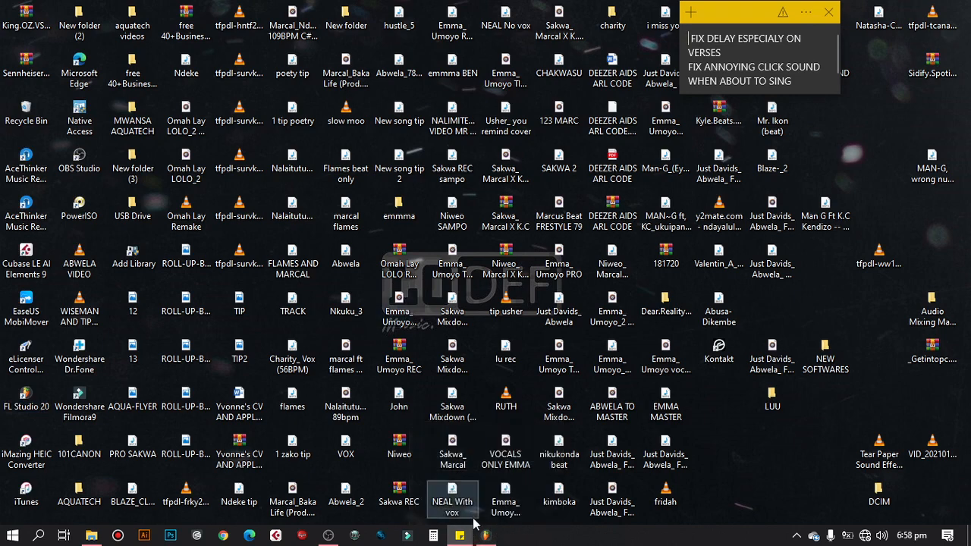
Step: Switch back to FL Studio, stop the song and bring up the mixer with its first insert tracks in view
left_click(490, 535)
left_click(303, 17)
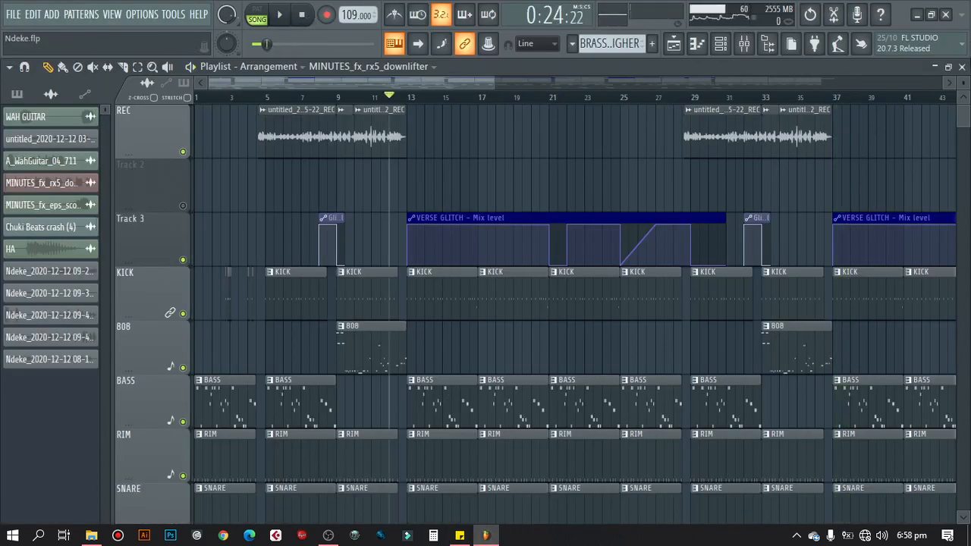
left_click_drag(963, 83, 964, 125)
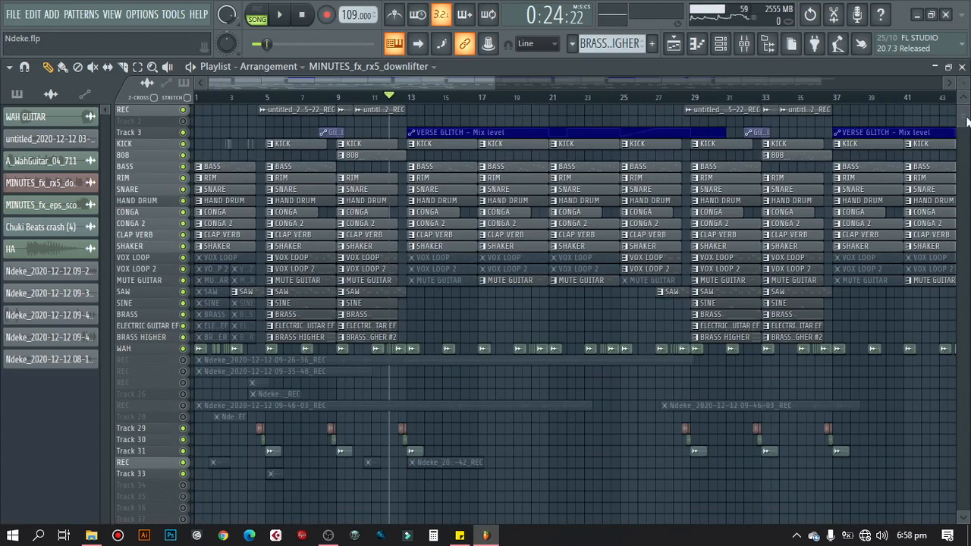
left_click_drag(966, 118, 966, 137)
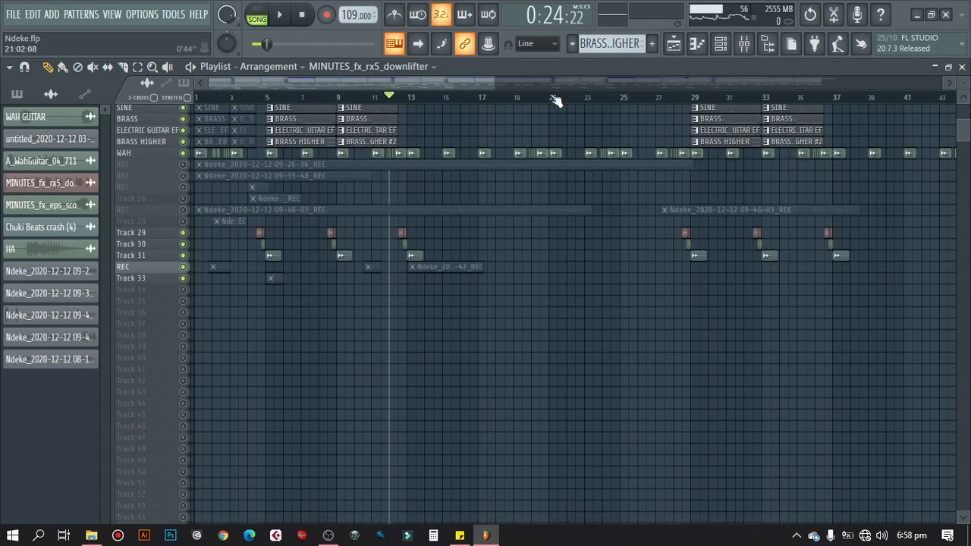
left_click_drag(964, 85, 964, 82)
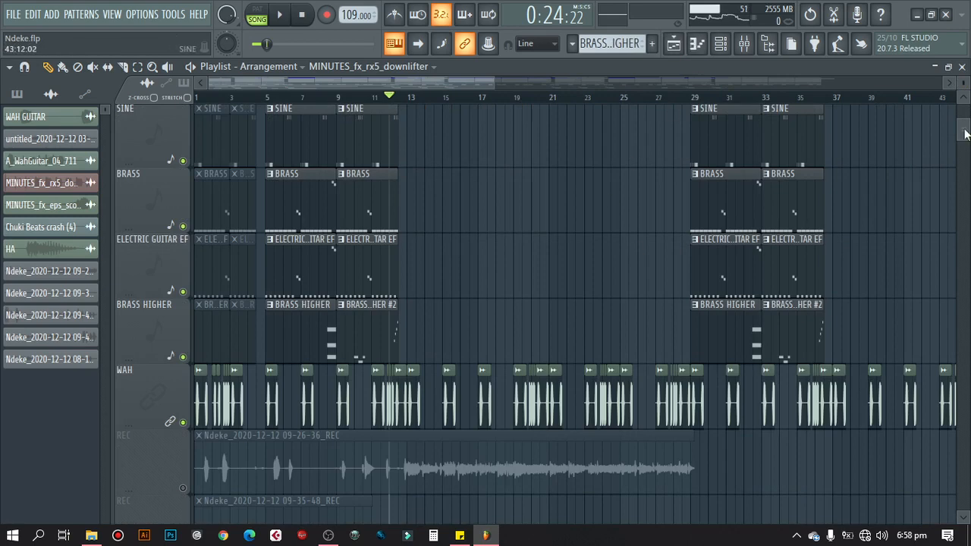
left_click_drag(966, 133, 964, 114)
left_click(744, 46)
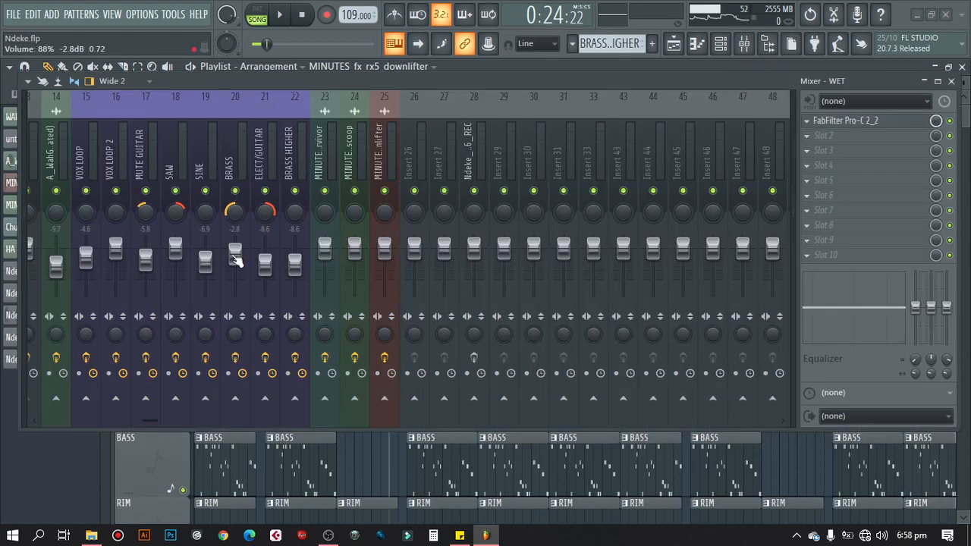
left_click(23, 269)
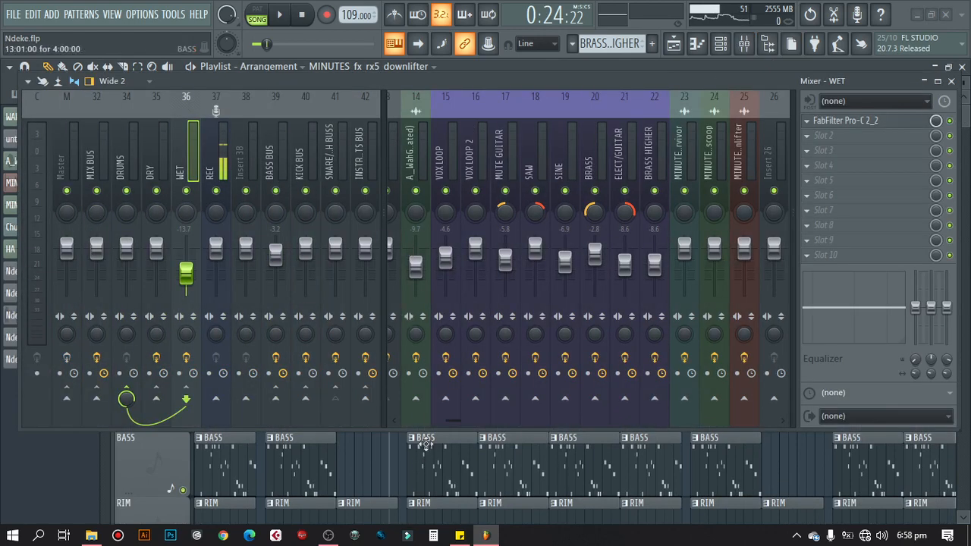
left_click_drag(453, 421, 398, 419)
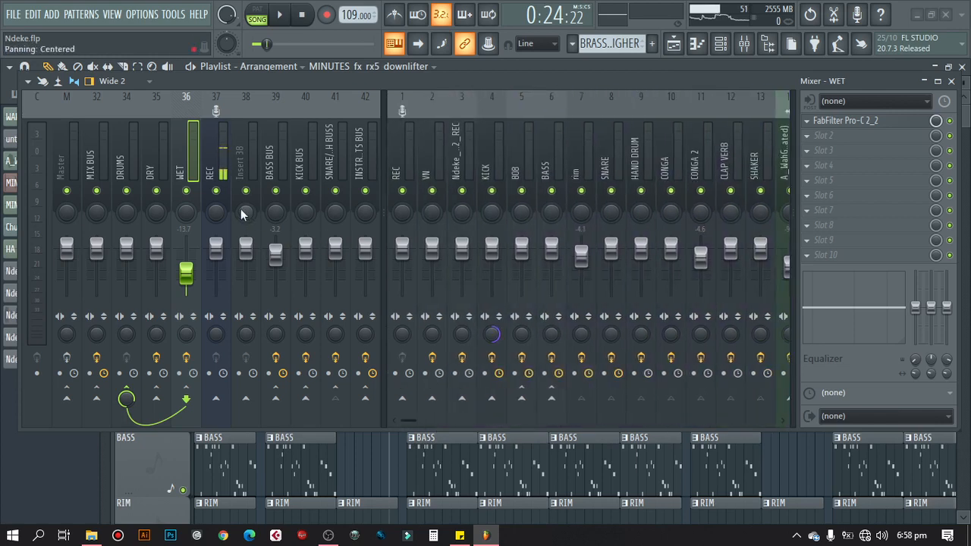
Step: Play the song and compare the levels of the MIX BUS, REC, Master and Current mixer tracks
left_click(102, 156)
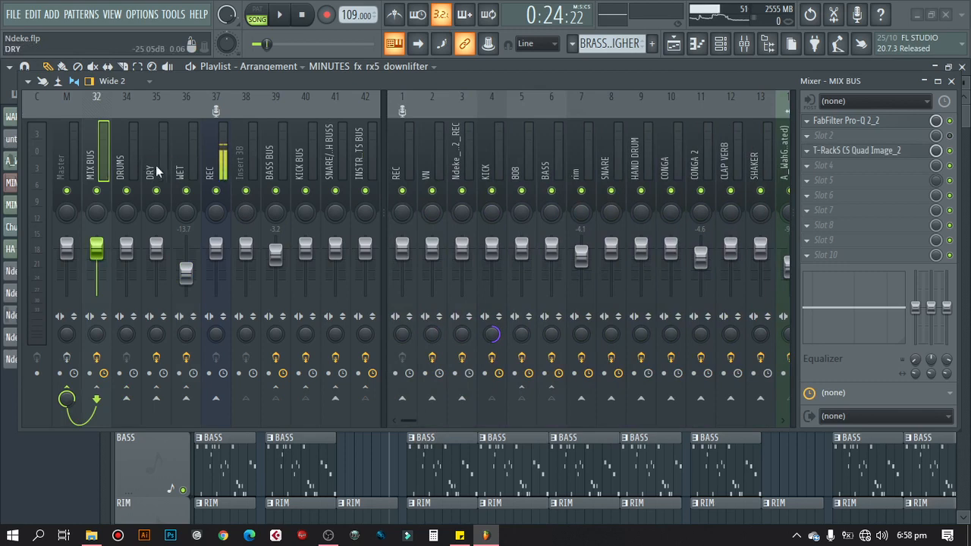
left_click(211, 147)
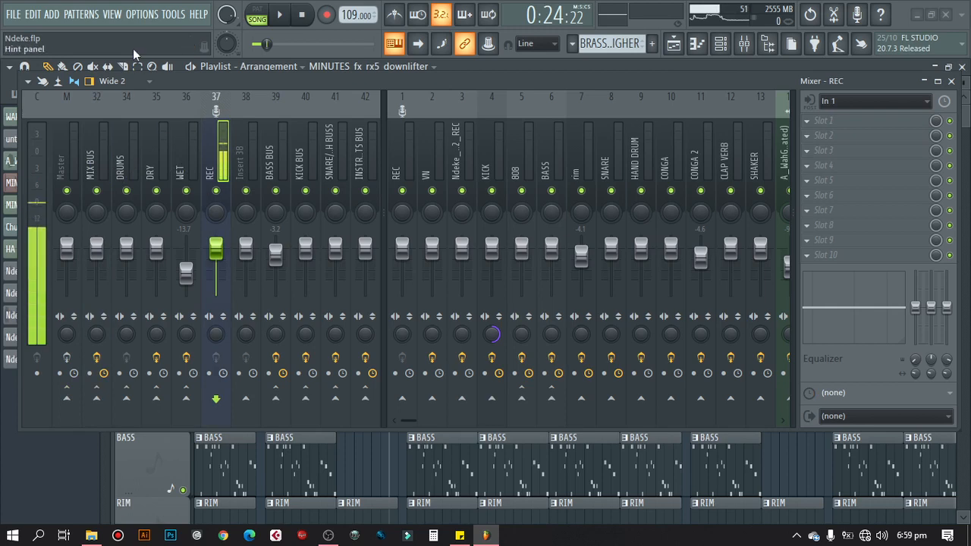
left_click(74, 152)
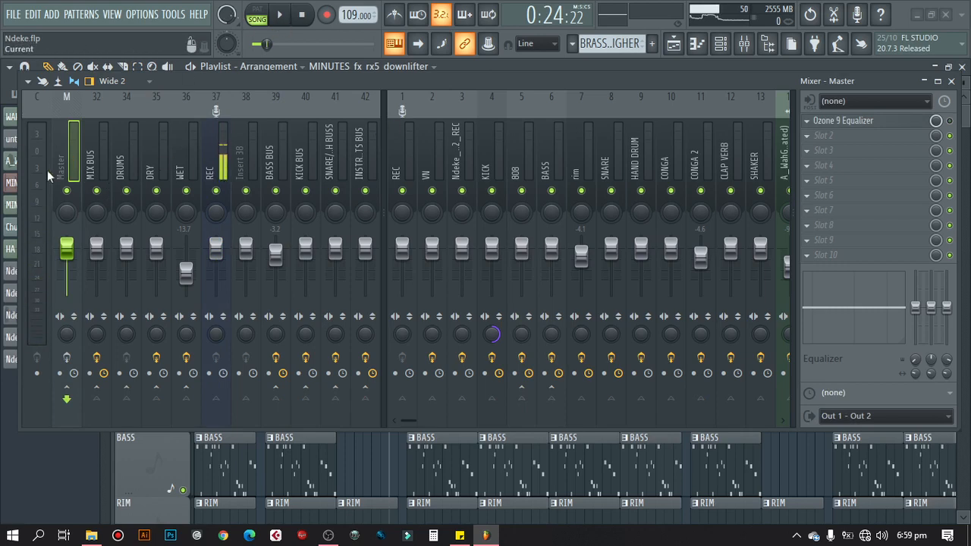
key("space")
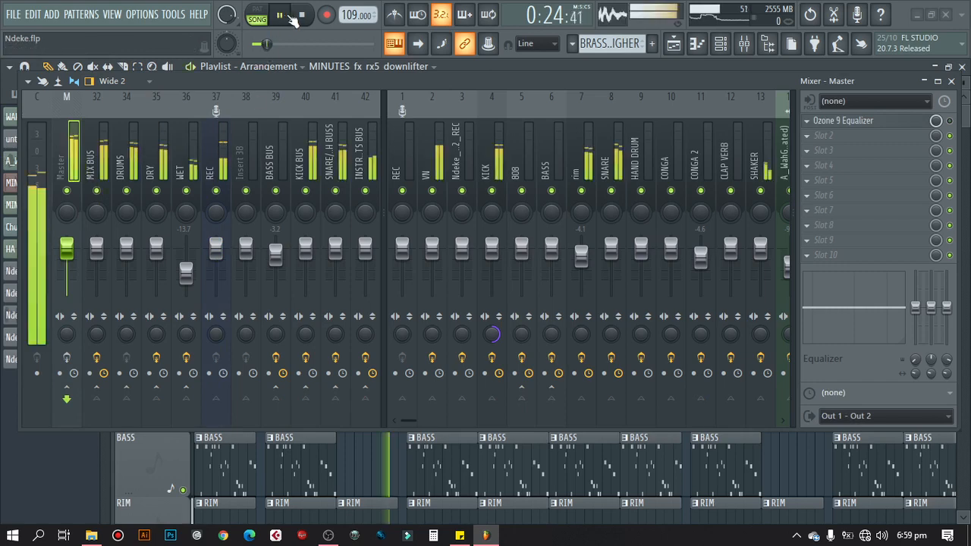
key("space")
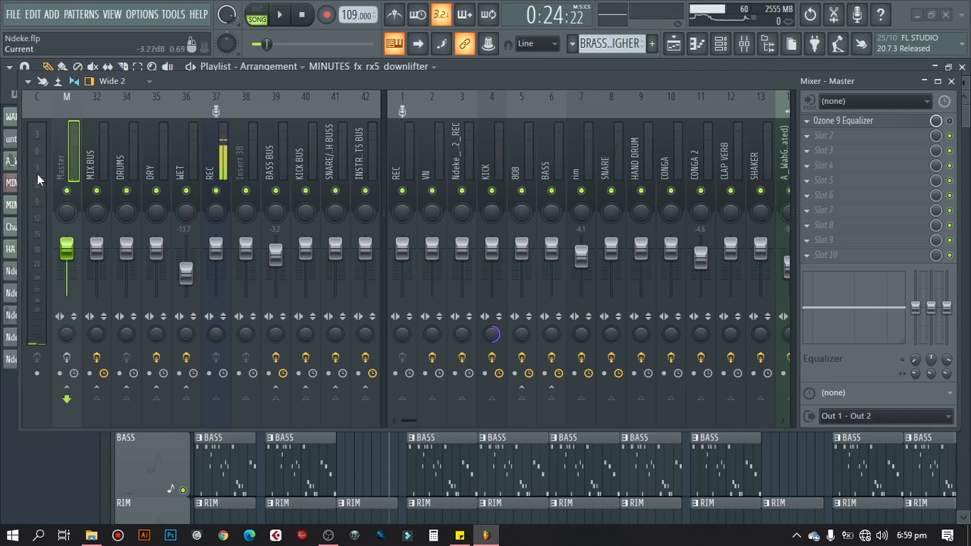
left_click(37, 174)
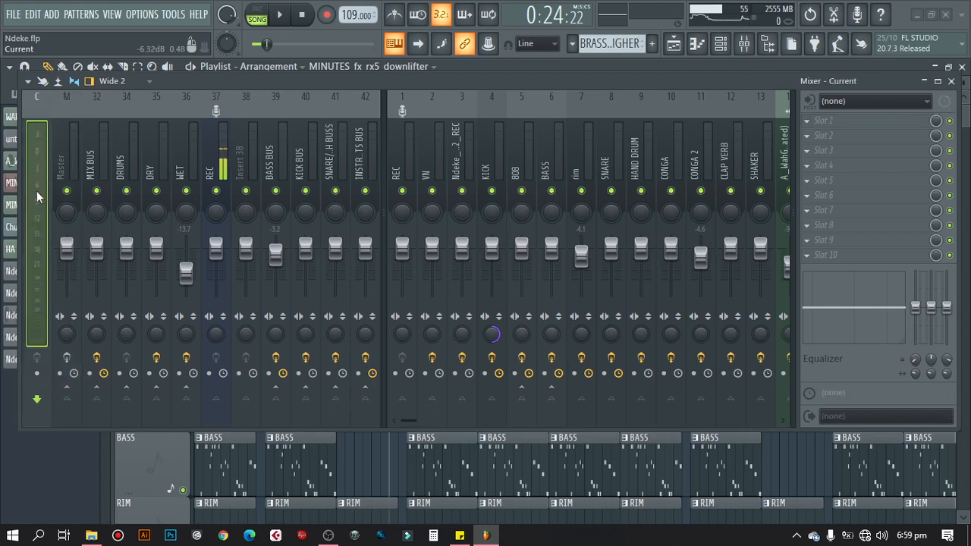
left_click(279, 15)
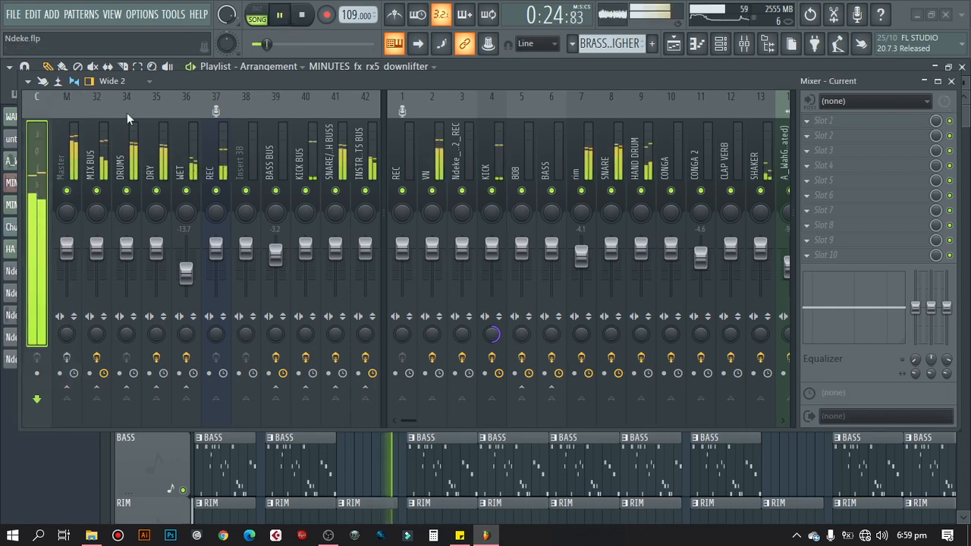
left_click(101, 161)
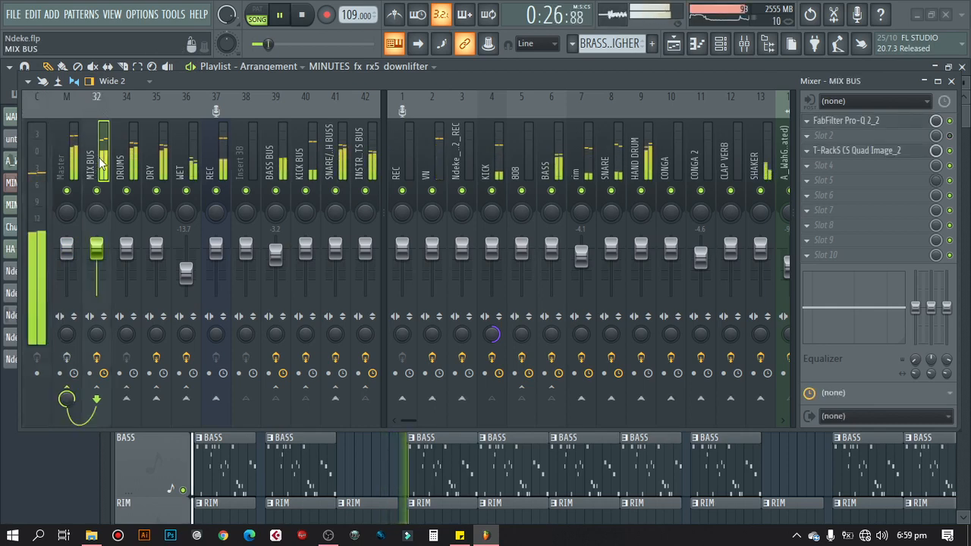
left_click(302, 16)
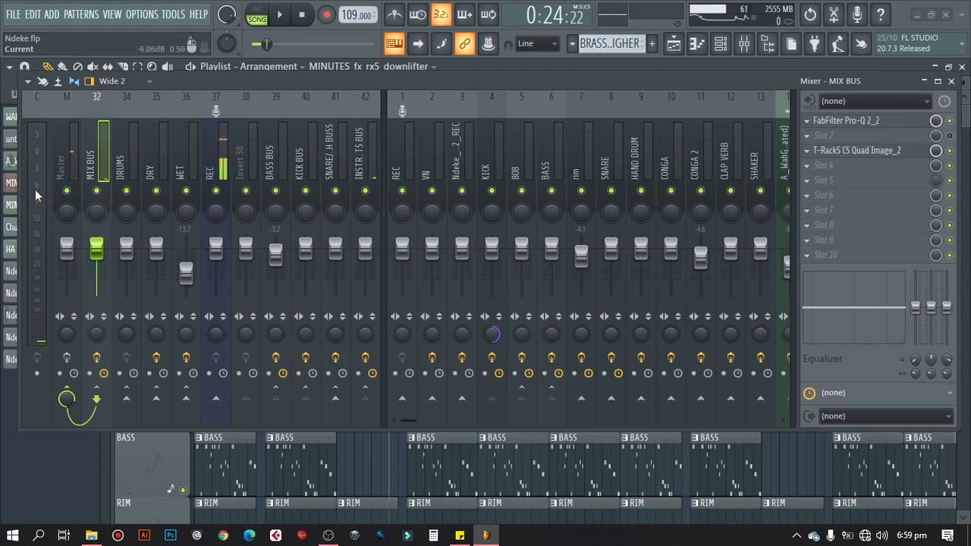
Step: Lower the MIX BUS fader to -6.4 dB while the song plays
key("space")
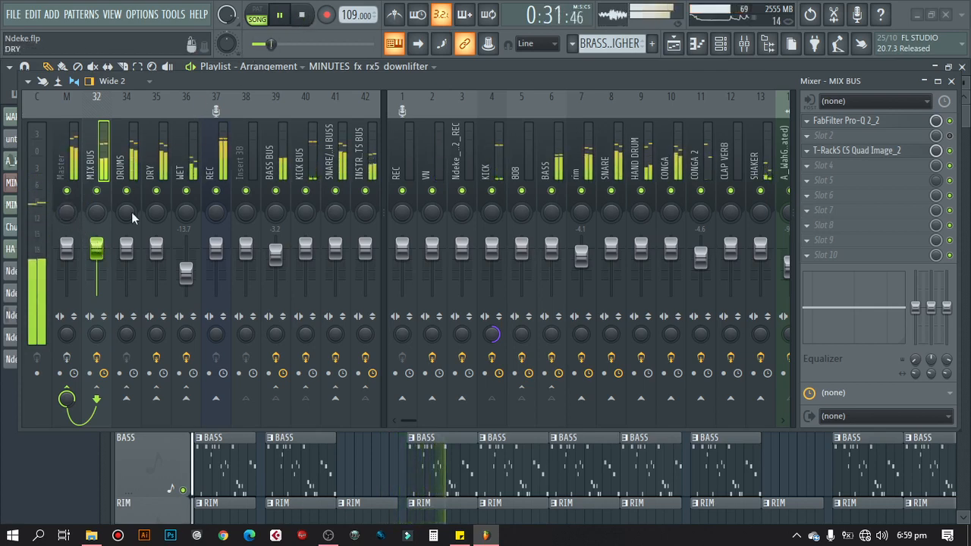
mouse_move(110, 258)
left_mouse_down()
mouse_move(110, 304)
mouse_move(96, 262)
left_mouse_up()
key("space")
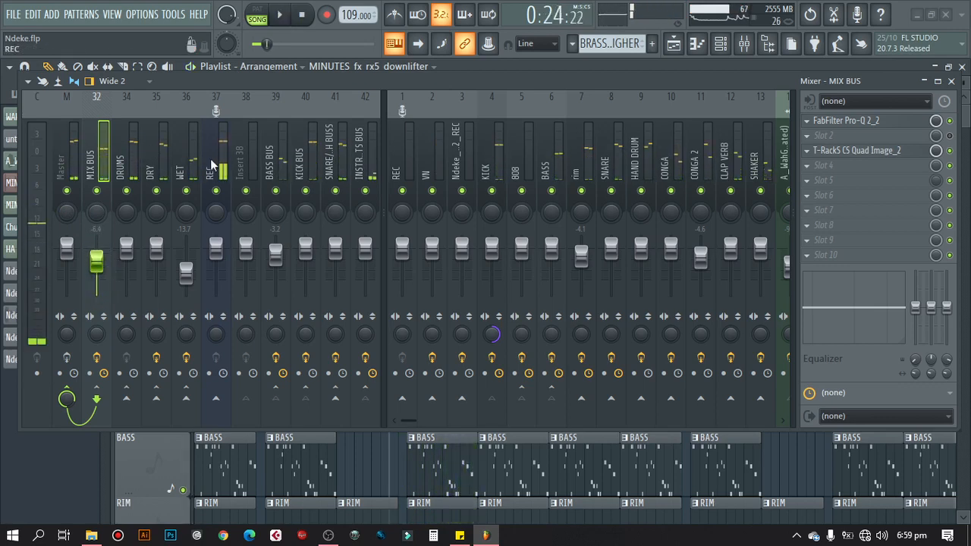
Step: Route the DRUMS track only to MIX BUS instead of Master
left_click(126, 155)
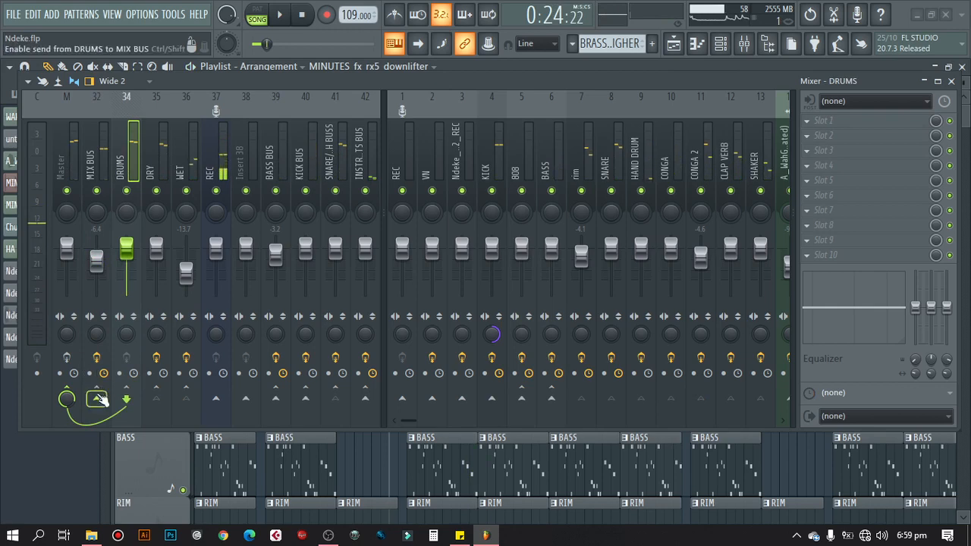
right_click(96, 399)
left_click(126, 417)
Step: Set the MIX BUS fader to -5.1 dB while listening to the song with the rerouted drums
key("space")
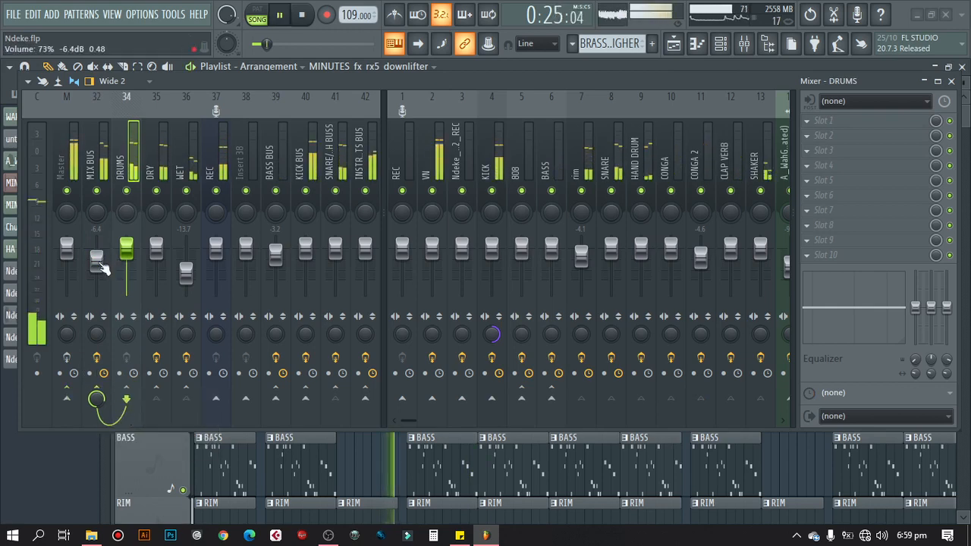
mouse_move(98, 261)
left_mouse_down()
mouse_move(96, 250)
mouse_move(102, 262)
left_mouse_up()
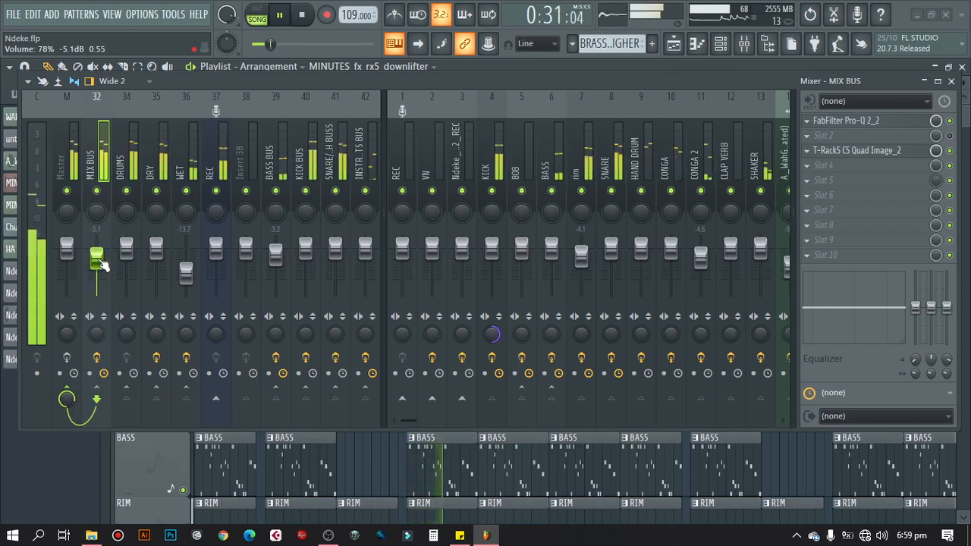
key("space")
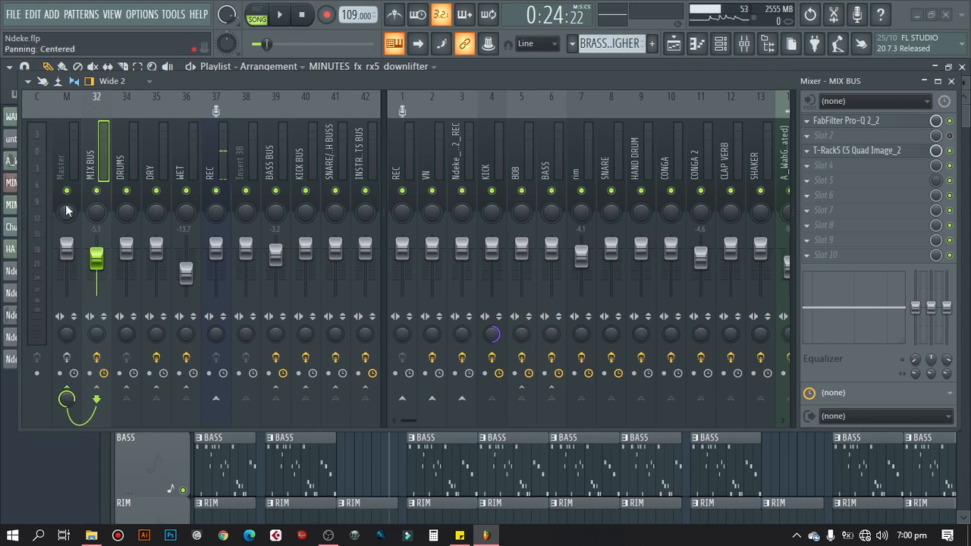
Step: Play the song from the beginning and bring the MIX BUS fader to 0.0 dB
left_click(301, 14)
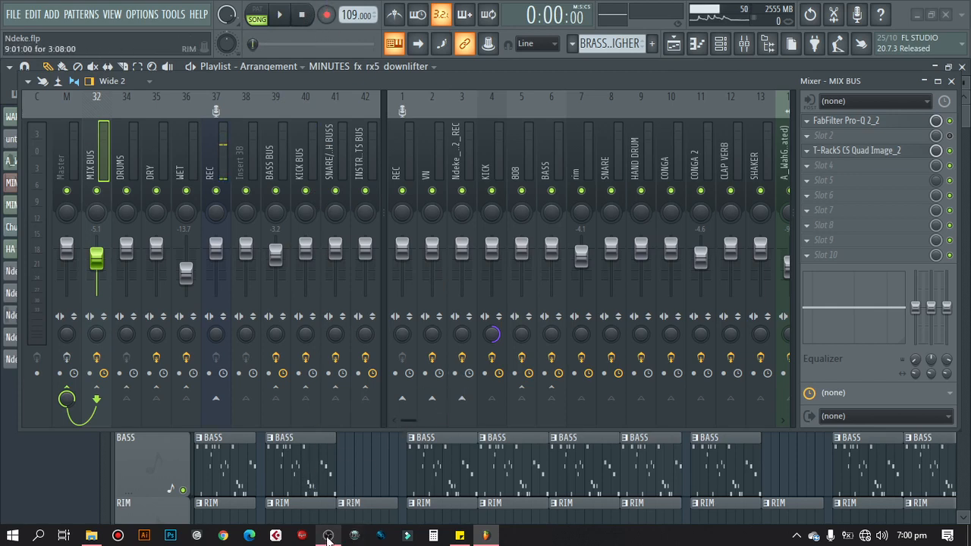
left_click(281, 23)
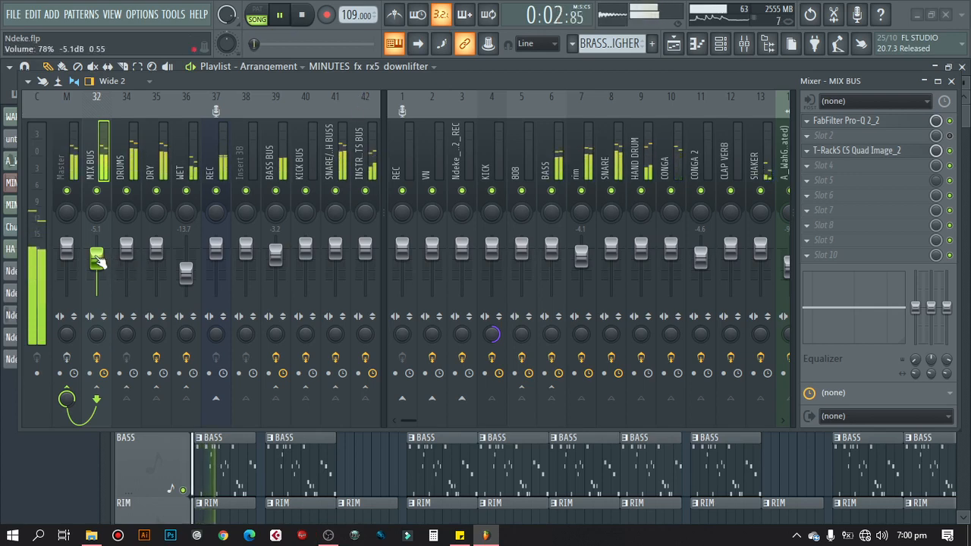
left_click_drag(98, 259, 98, 248)
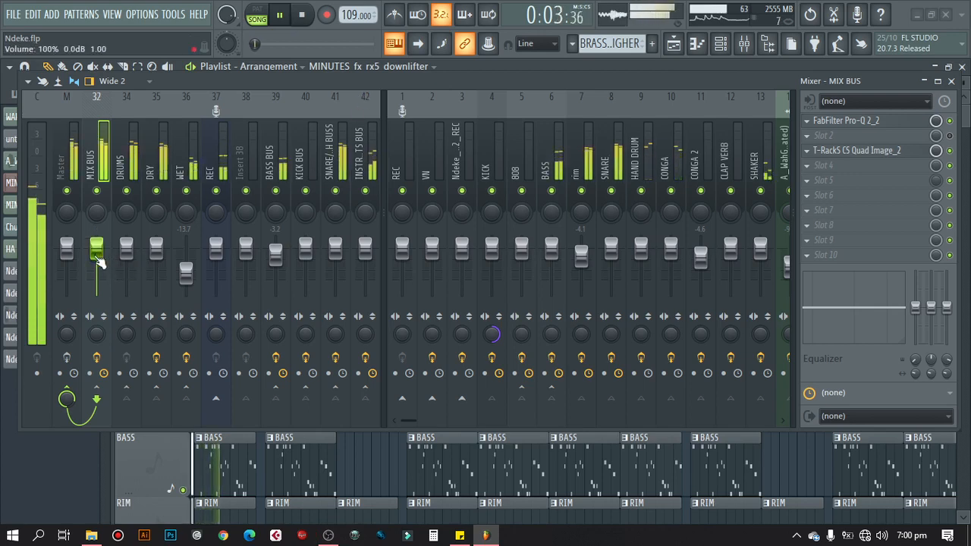
Step: Close the mixer and mute the first REC track in the playlist while the song plays
left_click(952, 80)
left_click_drag(963, 82, 960, 121)
scroll(958, 121, "down", 5)
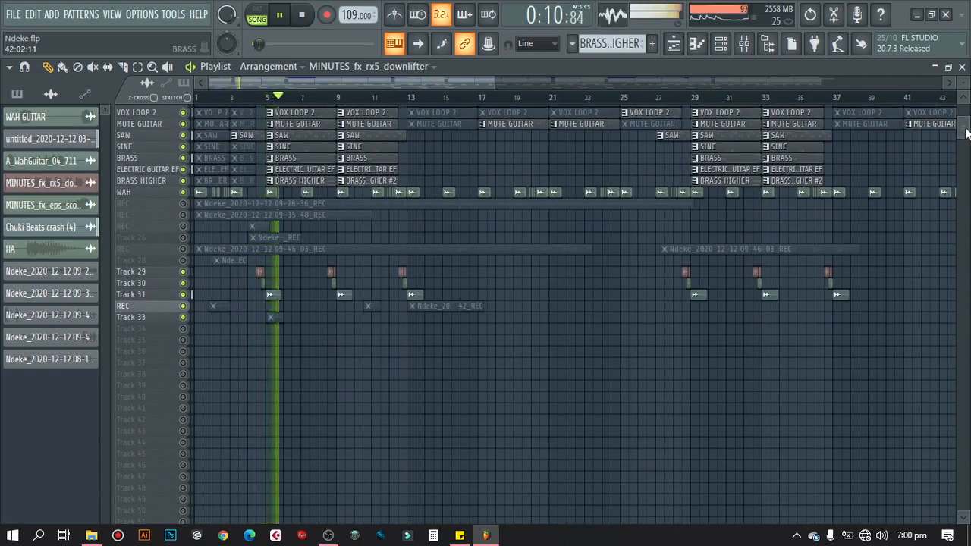
scroll(197, 152, "up", 5)
left_click(183, 109)
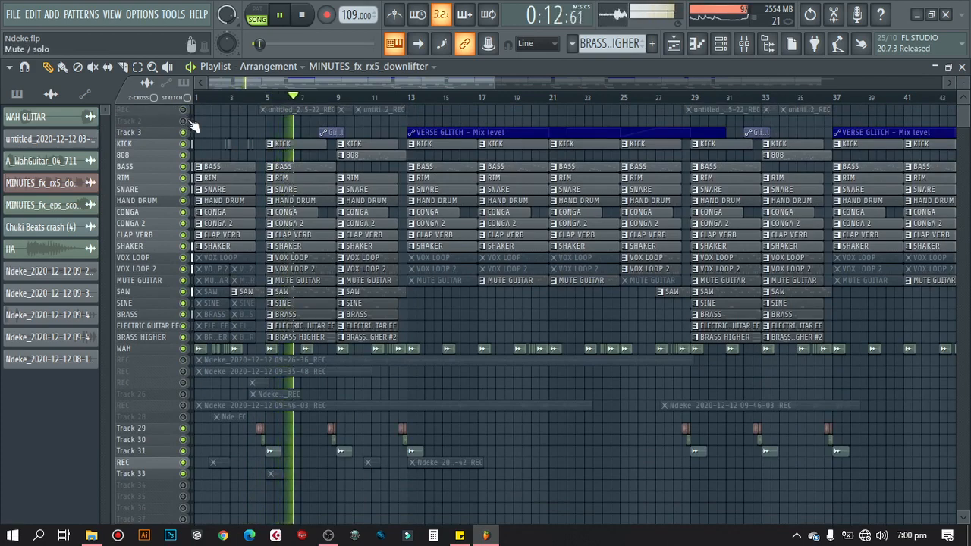